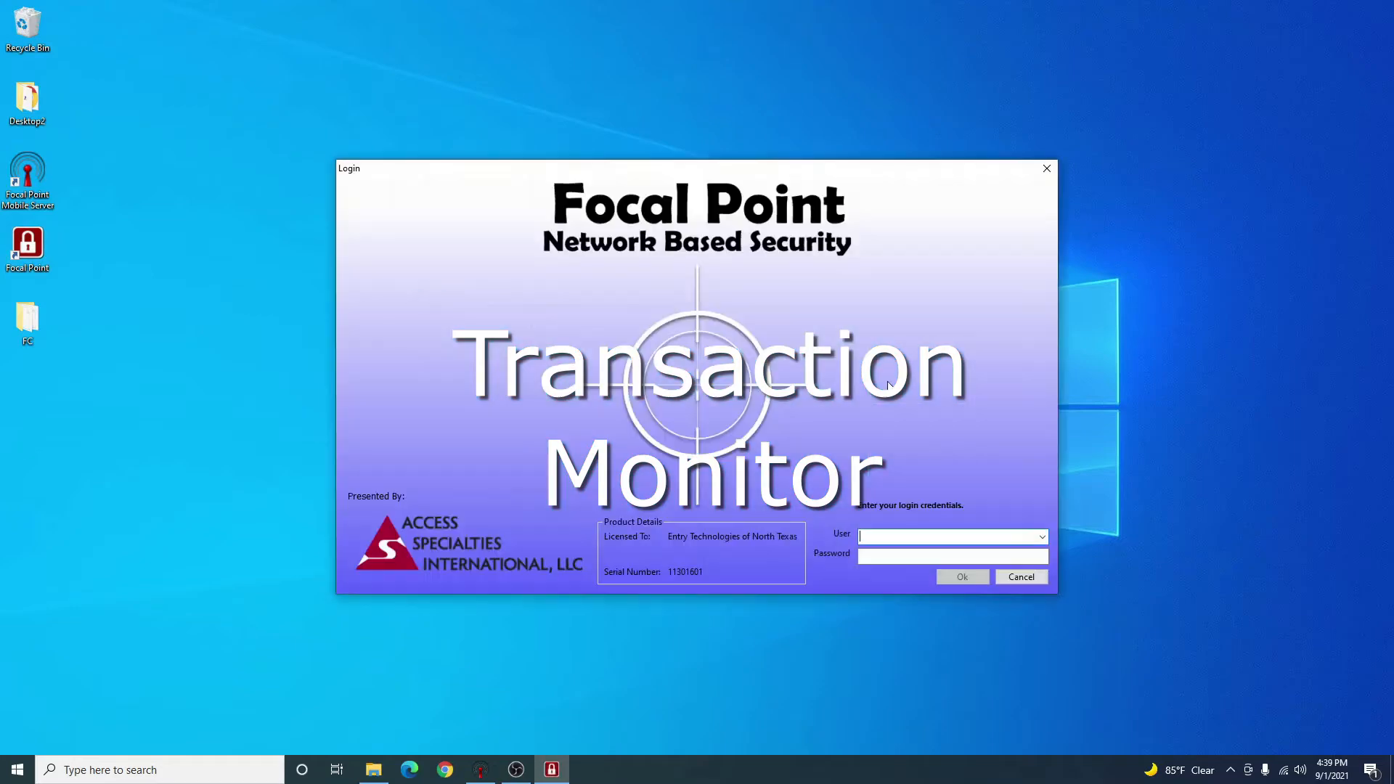
Log in to Focal Point as admin with the operator password.
{"action": "type", "text": "admin"}
{"action": "key", "text": "Tab"}
{"action": "type", "text": "•••••••••"}
{"action": "key", "text": "Return"}
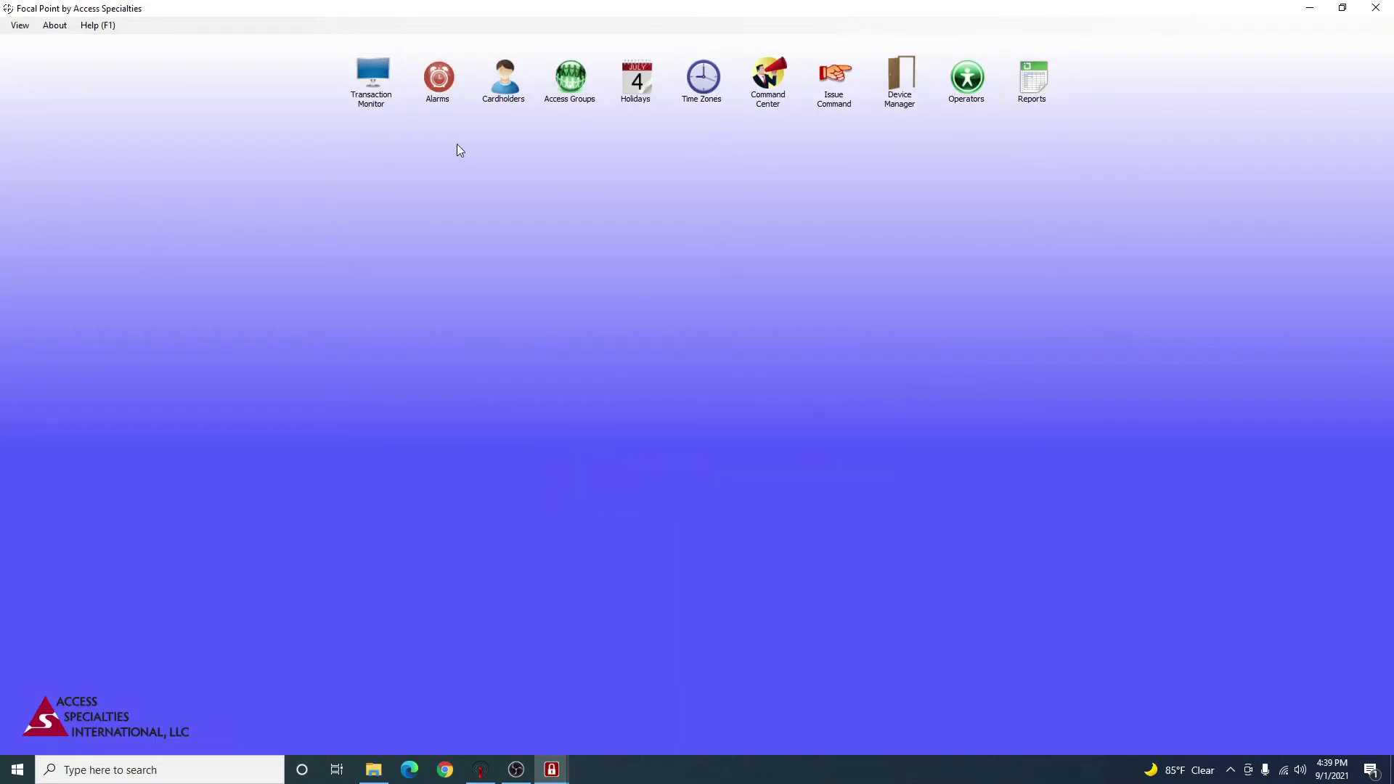
Open the Transaction Monitor from the main module toolbar.
{"action": "left_click", "coordinate": [374, 101]}
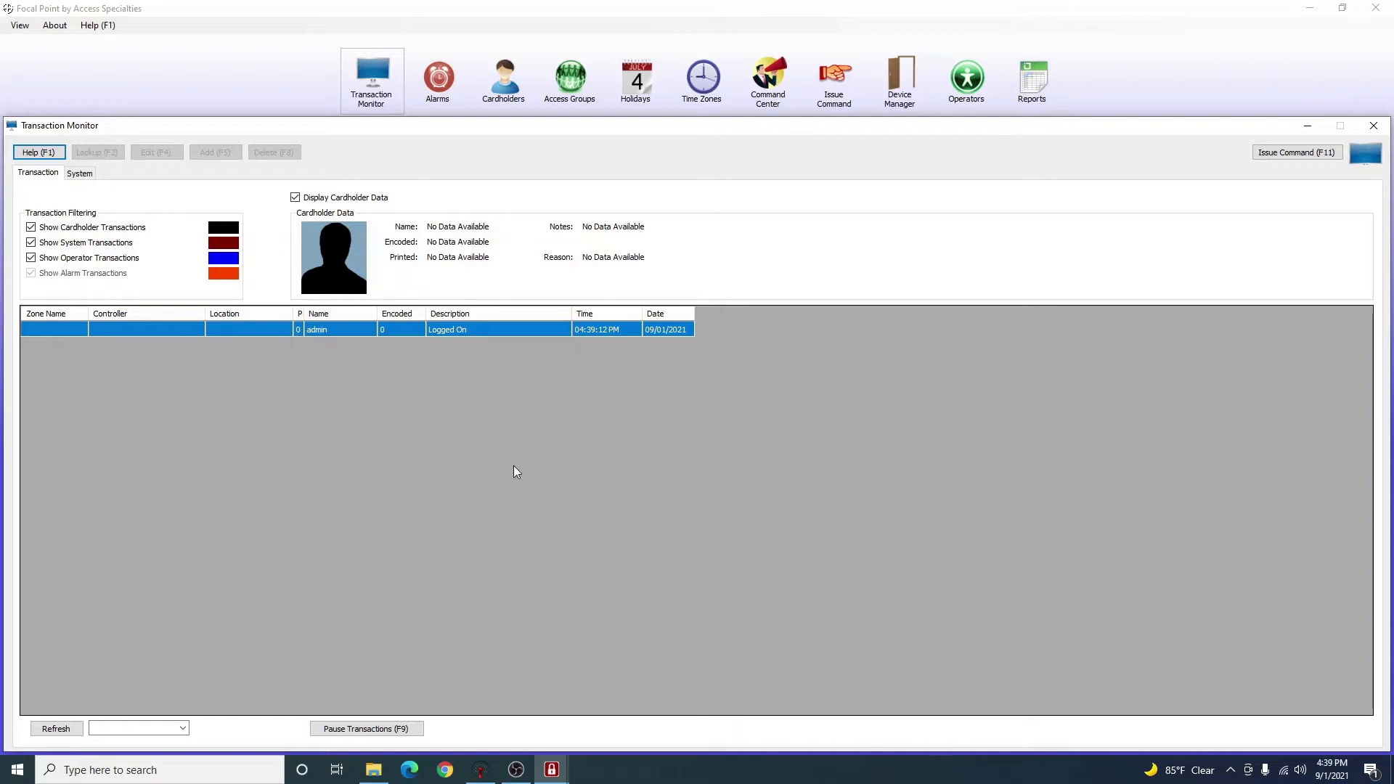
Reload the full 09/01/2021 transaction list, review its latest entries, and resume live updates.
{"action": "left_click", "coordinate": [385, 730]}
{"action": "left_click", "coordinate": [385, 730]}
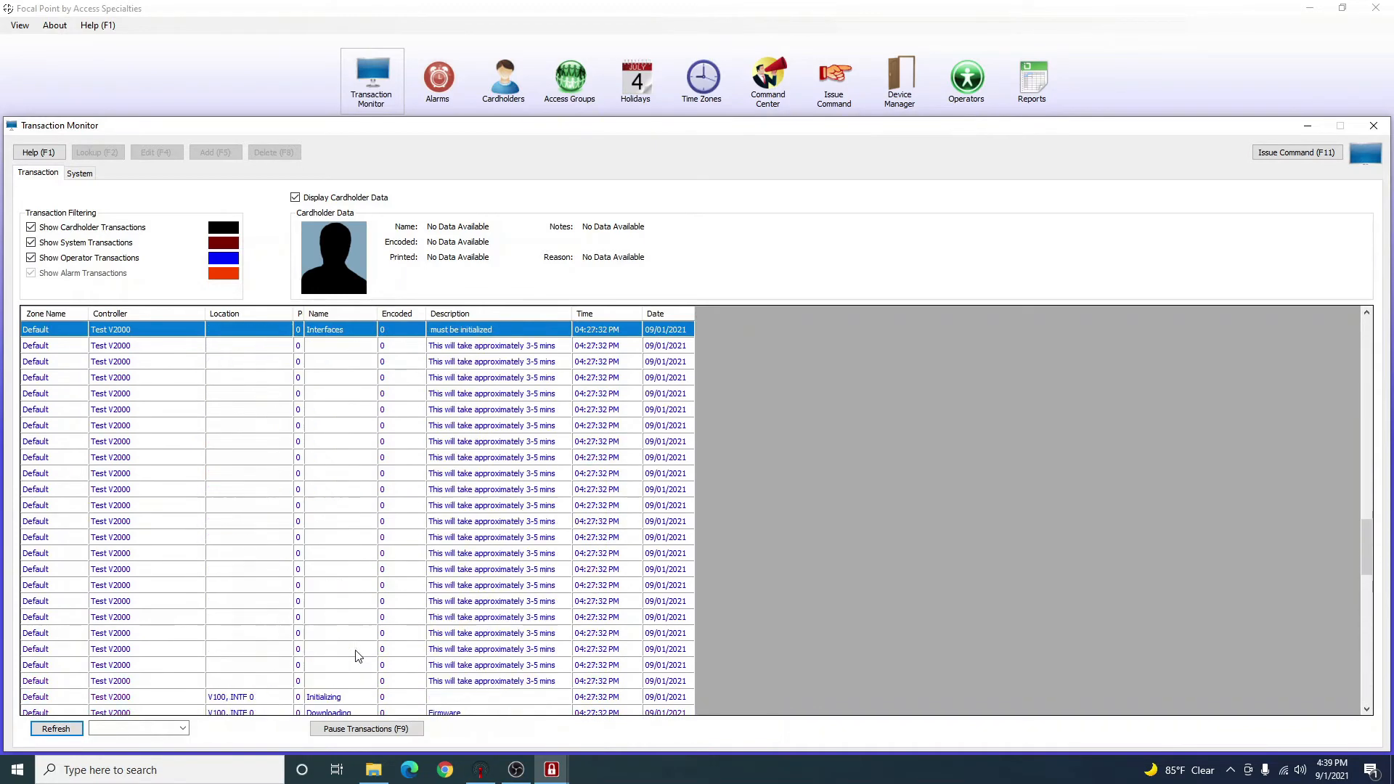
{"action": "key", "text": "F9"}
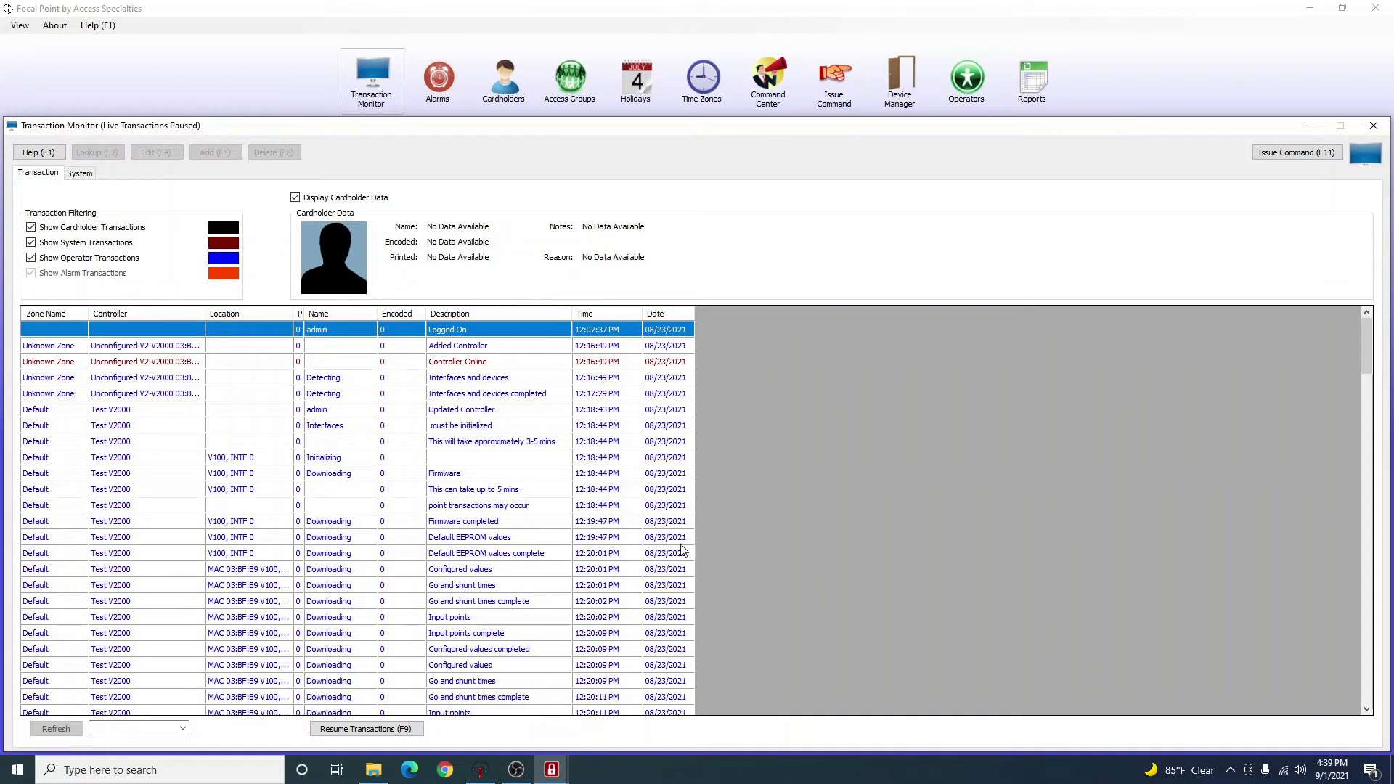
{"action": "scroll", "coordinate": [514, 456], "scroll_direction": "down", "scroll_amount": 20}
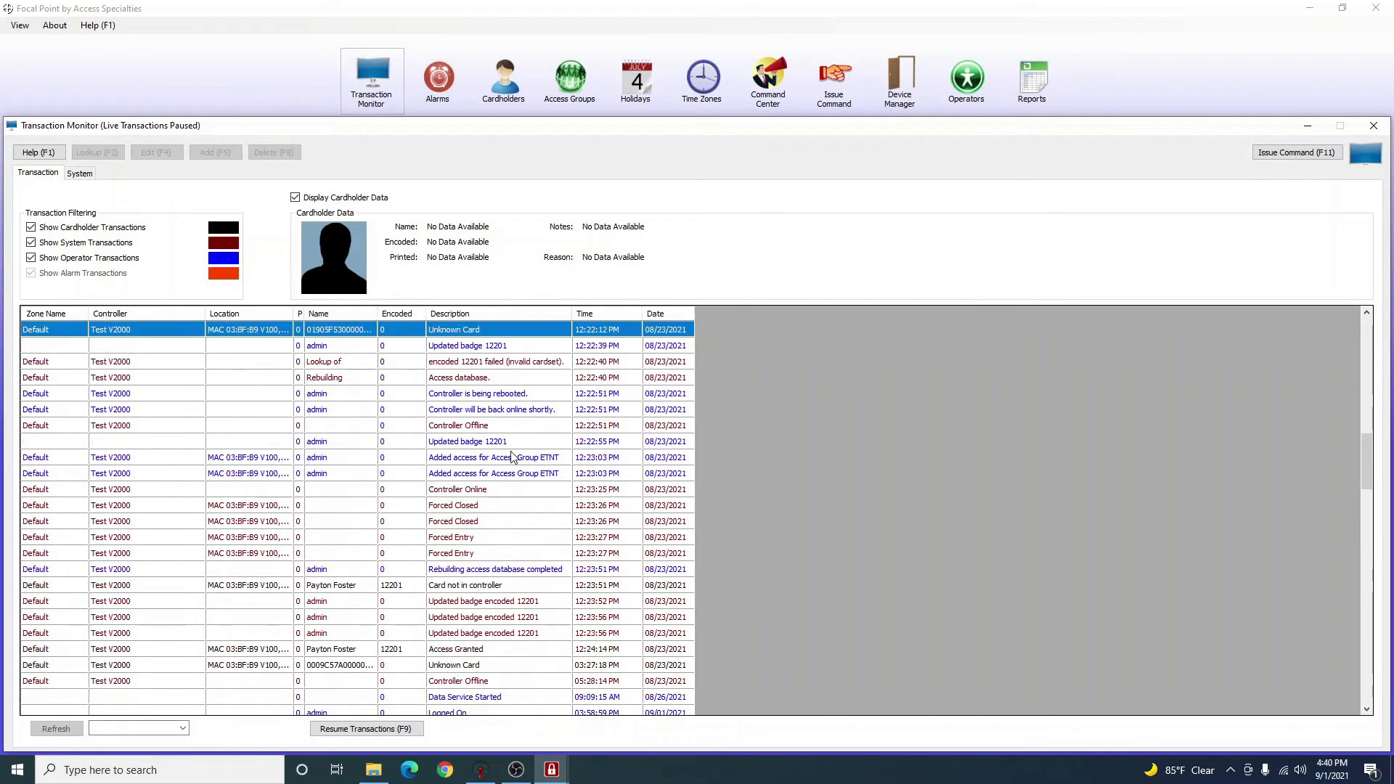
{"action": "scroll", "coordinate": [508, 457], "scroll_direction": "down", "scroll_amount": 7}
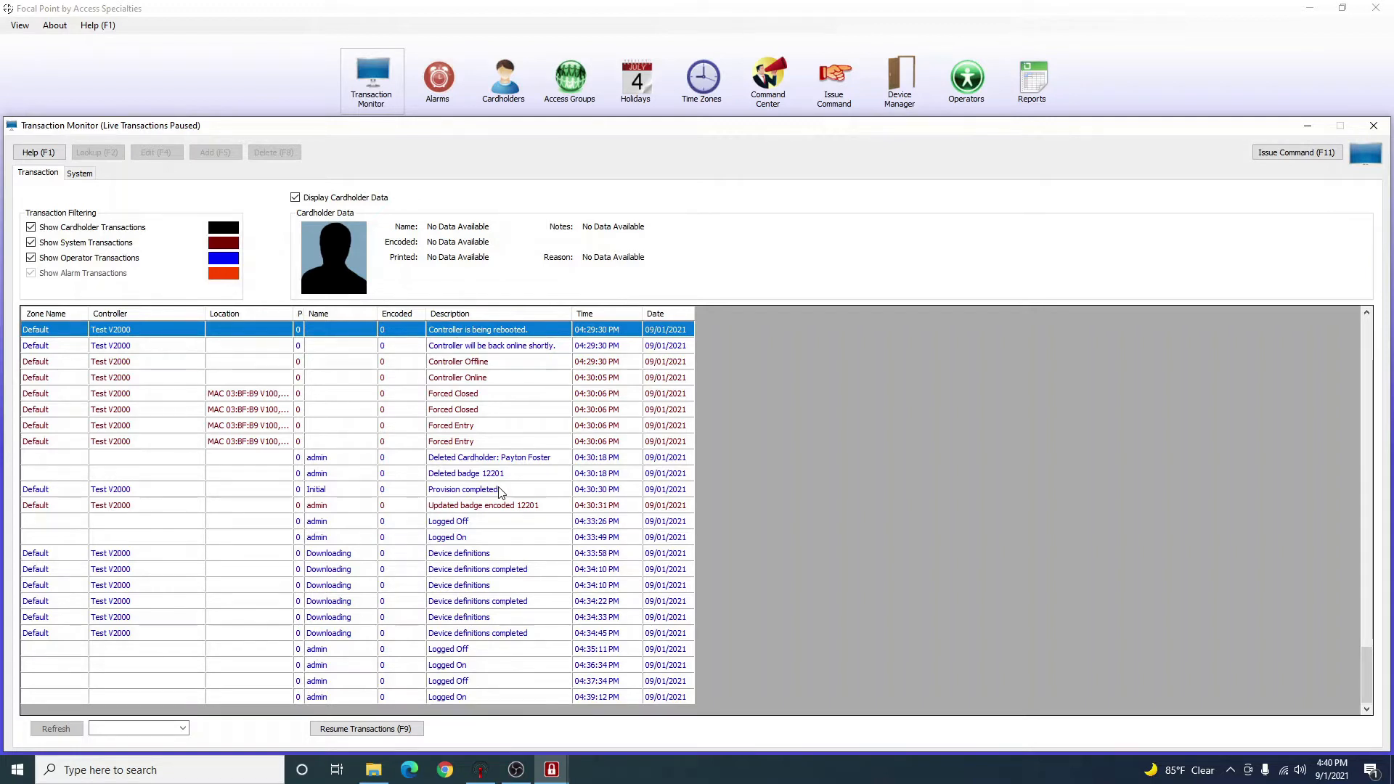
{"action": "key", "text": "F9"}
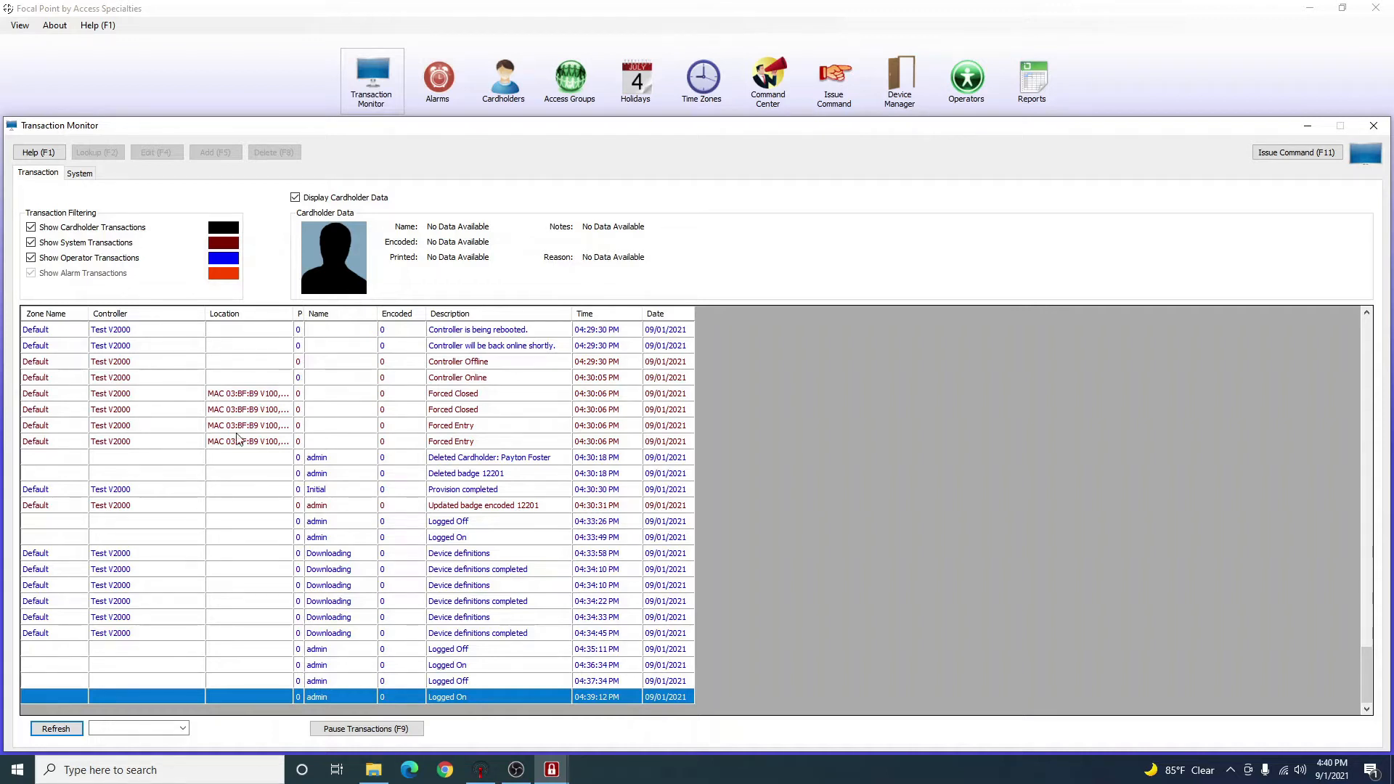
Pause the live feed by selecting an earlier 08/23/2021 Access Granted entry.
{"action": "scroll", "coordinate": [238, 443], "scroll_direction": "up", "scroll_amount": 3}
{"action": "scroll", "coordinate": [235, 452], "scroll_direction": "down", "scroll_amount": 3}
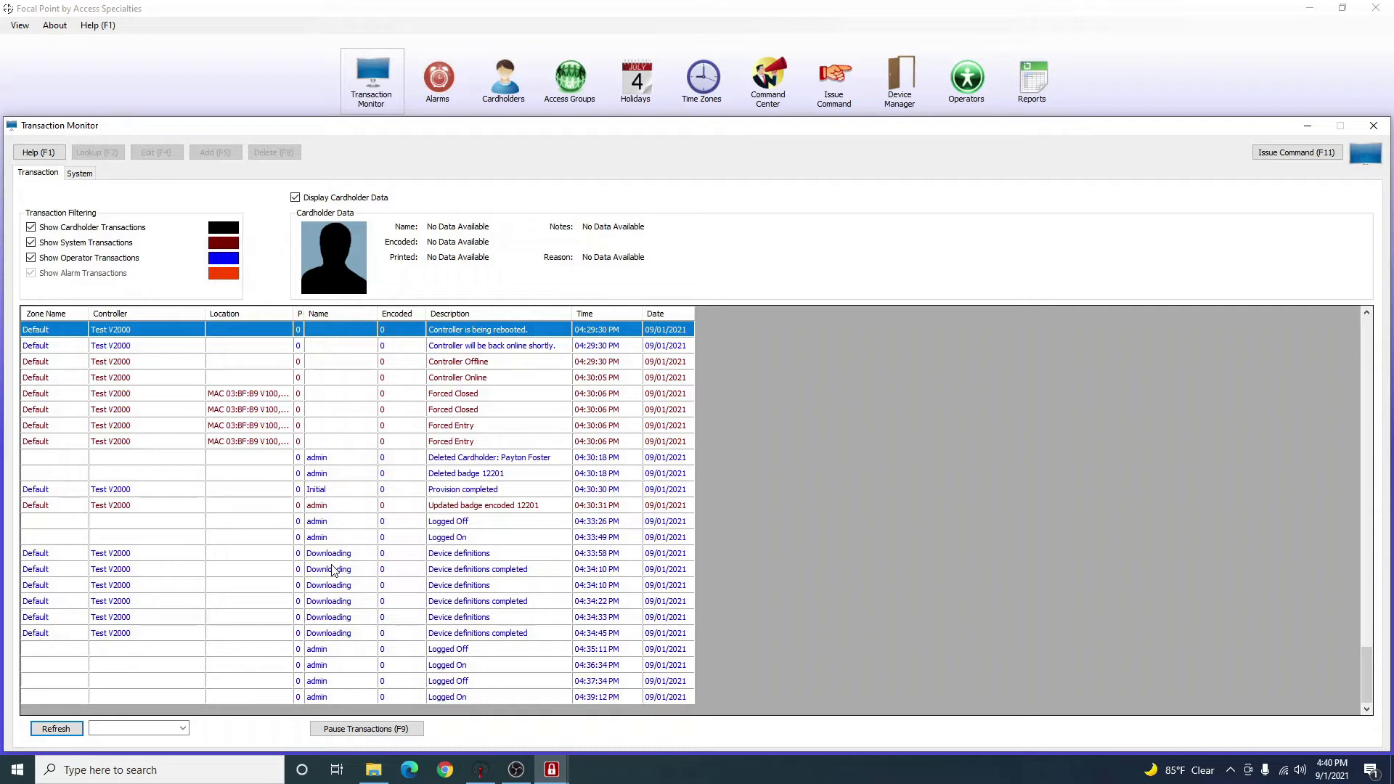
{"action": "scroll", "coordinate": [334, 566], "scroll_direction": "up", "scroll_amount": 15}
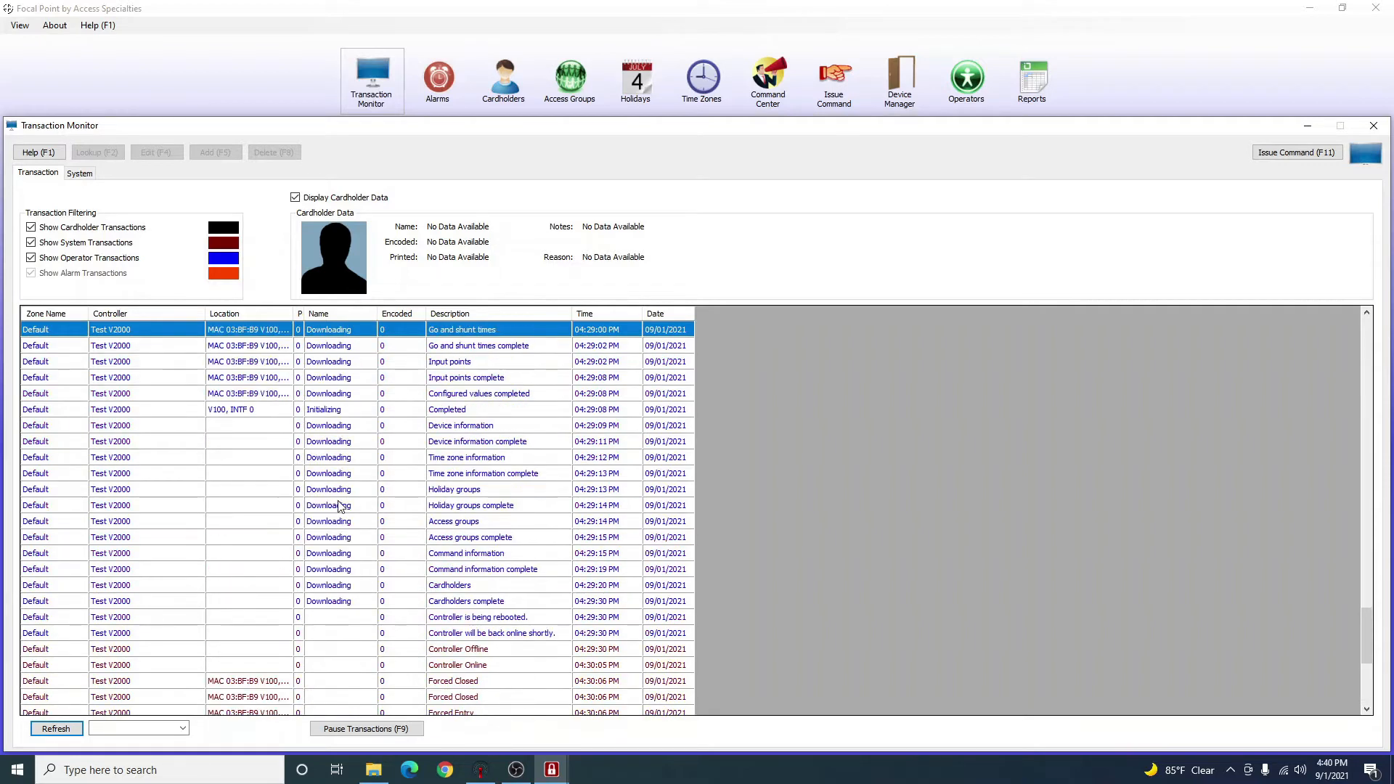
{"action": "scroll", "coordinate": [334, 501], "scroll_direction": "up", "scroll_amount": 10}
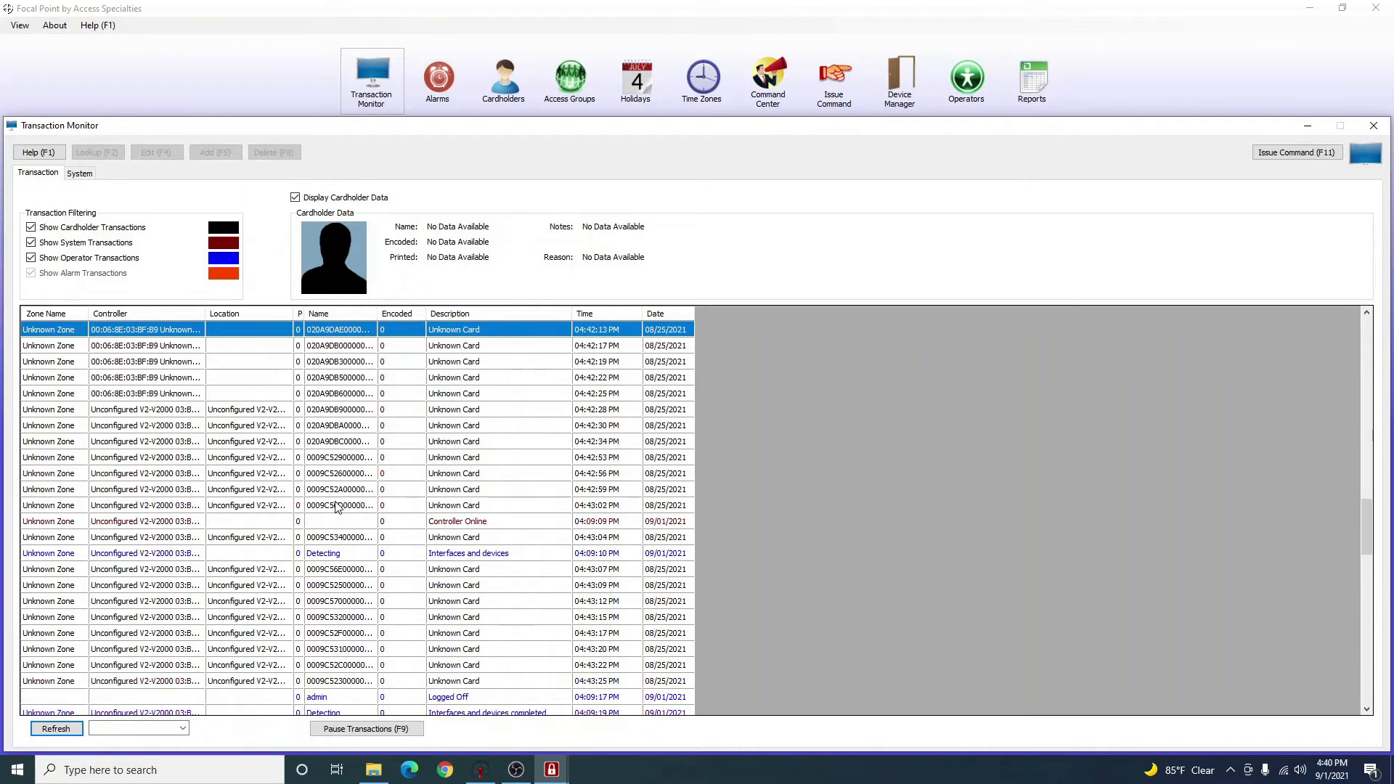
{"action": "left_click", "coordinate": [255, 476]}
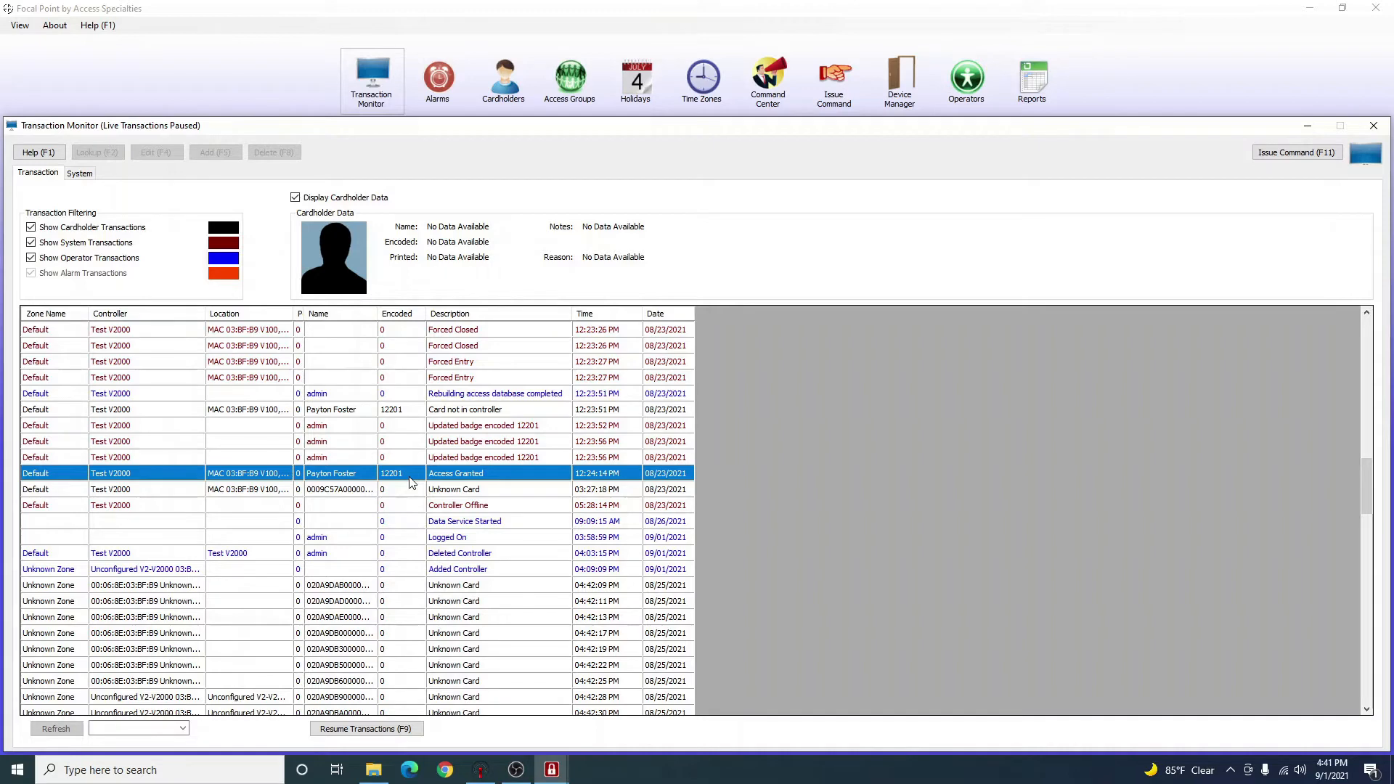
Inspect the Card not in controller, Access Granted and Rebuilding access database entries, then scroll to the end.
{"action": "scroll", "coordinate": [411, 483], "scroll_direction": "up", "scroll_amount": 10}
{"action": "scroll", "coordinate": [412, 484], "scroll_direction": "down", "scroll_amount": 8}
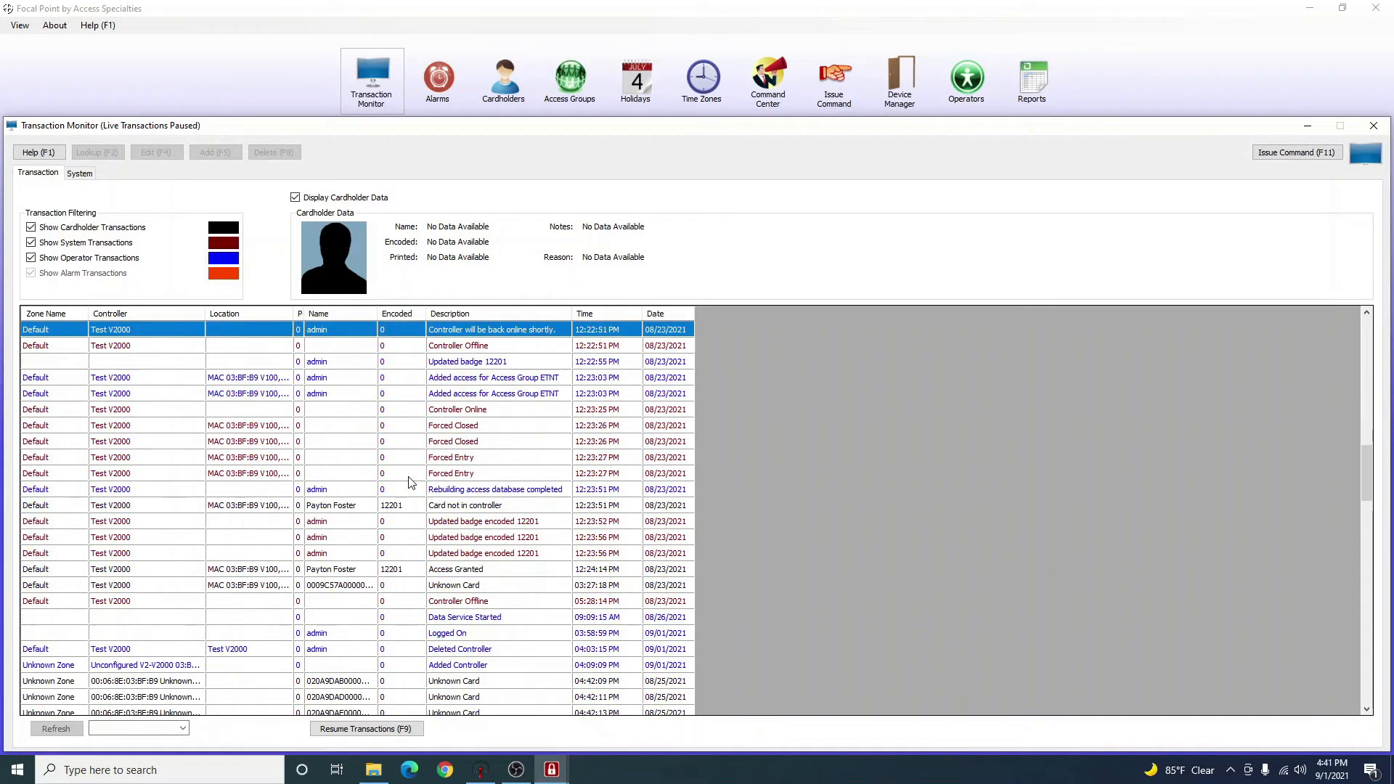
{"action": "left_click", "coordinate": [451, 508]}
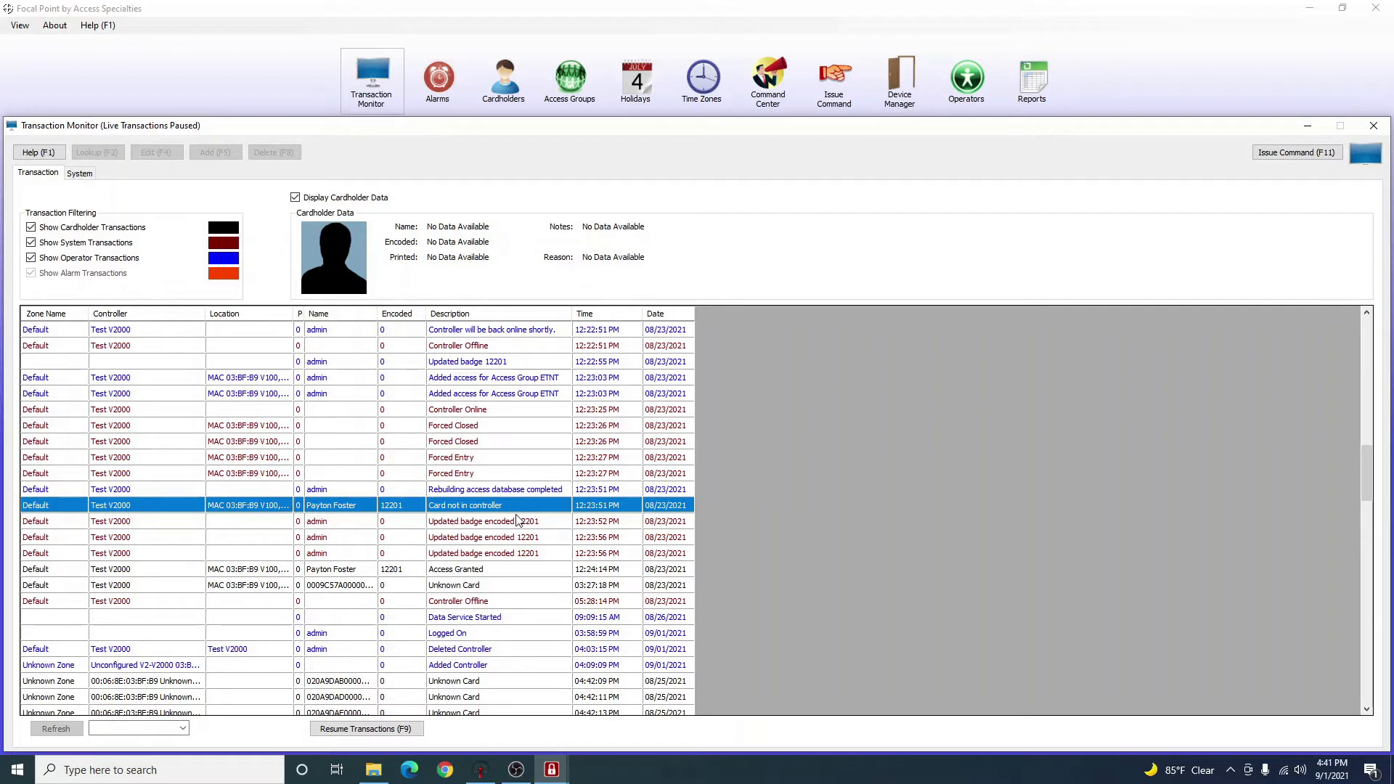
{"action": "left_click", "coordinate": [471, 571]}
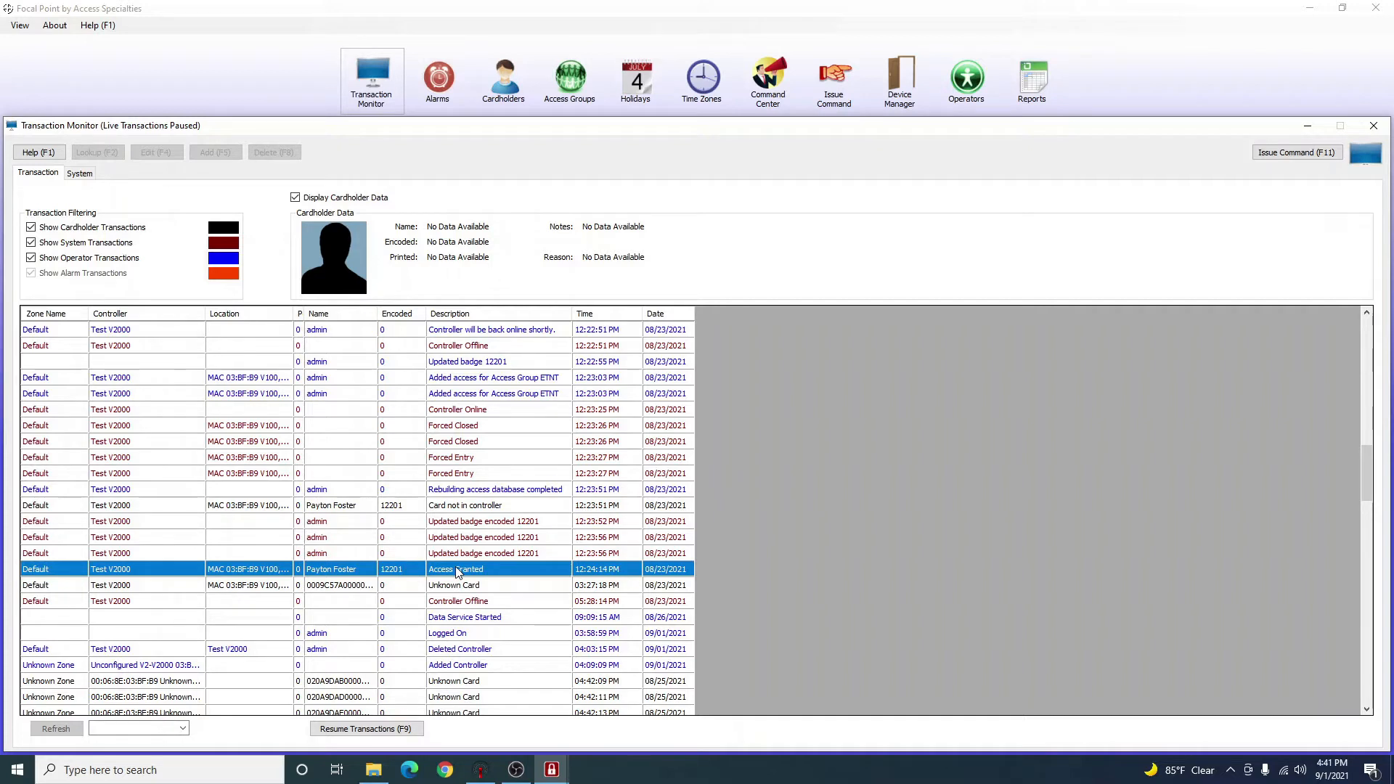
{"action": "left_click", "coordinate": [593, 505]}
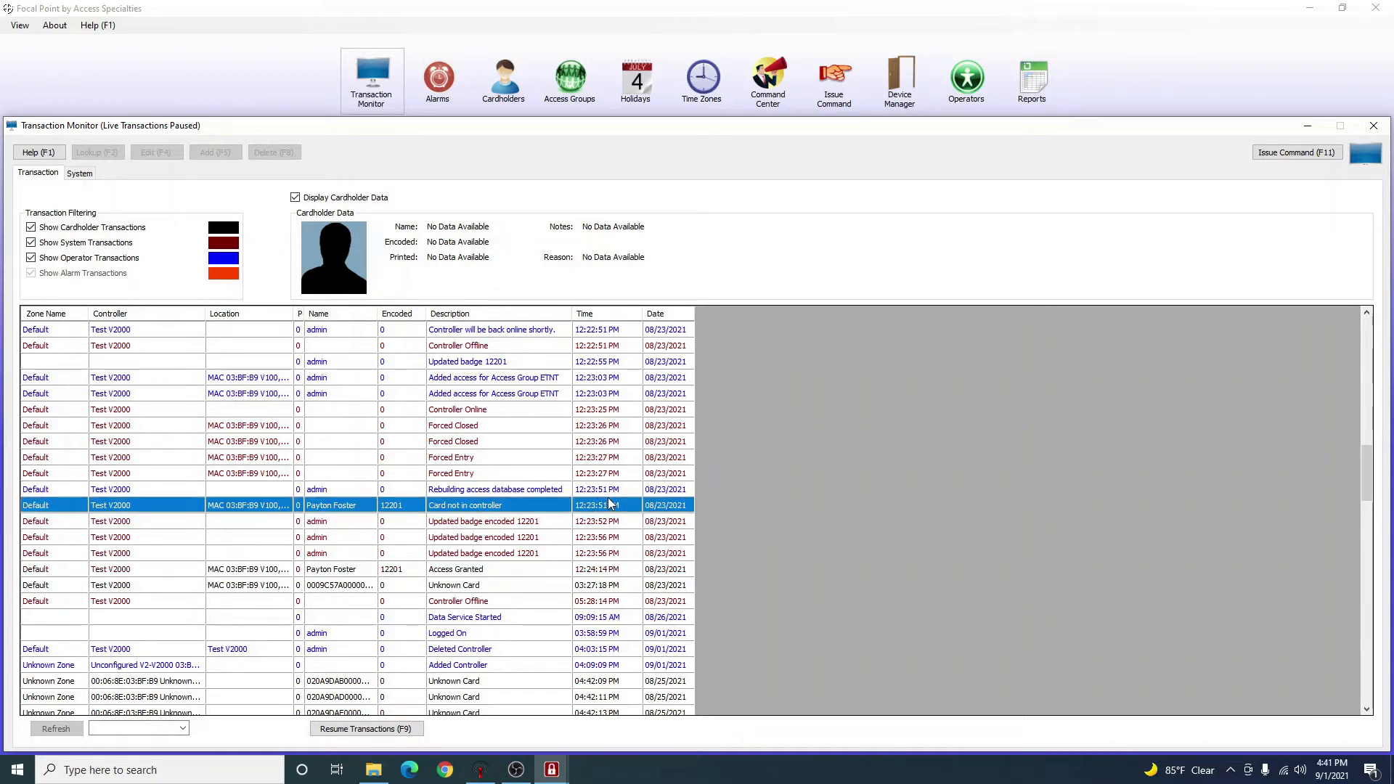
{"action": "left_click", "coordinate": [612, 493]}
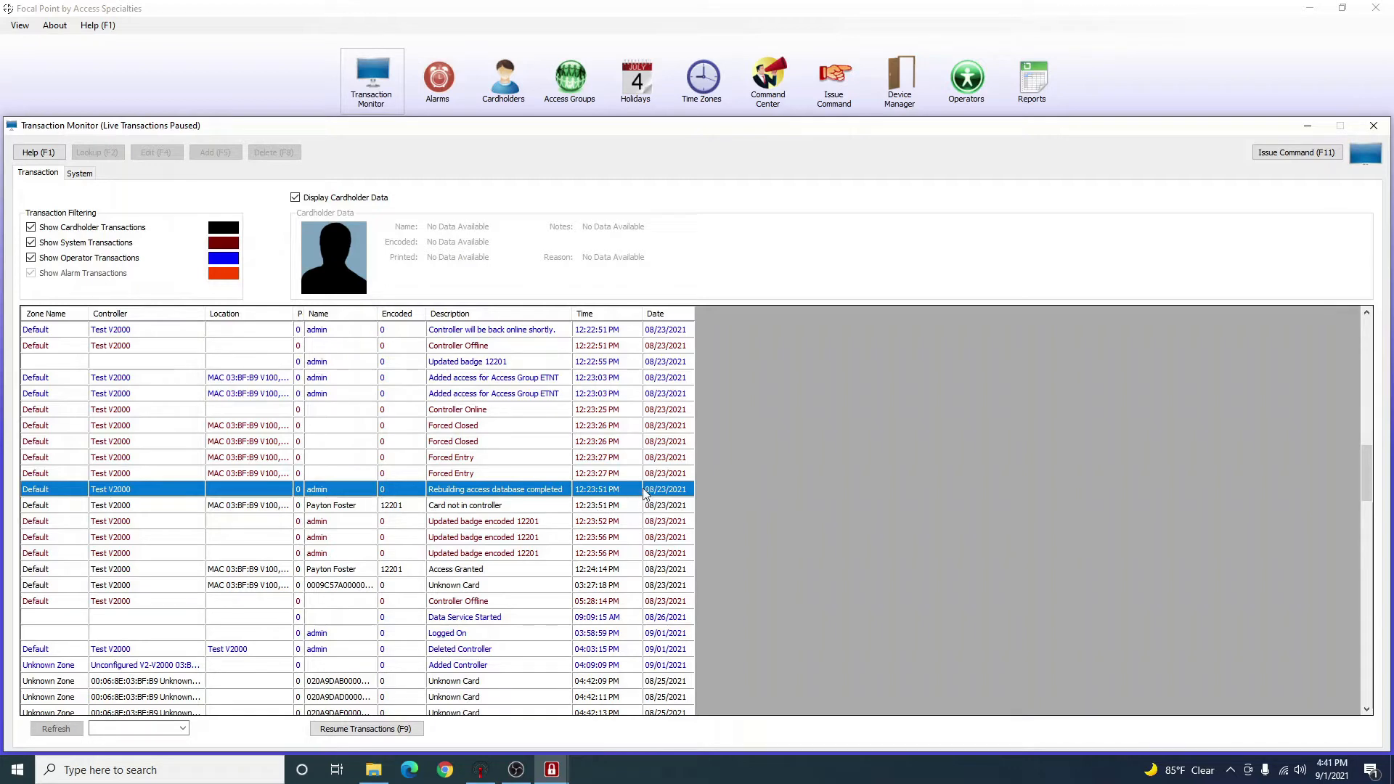
{"action": "scroll", "coordinate": [659, 501], "scroll_direction": "down", "scroll_amount": 9}
{"action": "scroll", "coordinate": [659, 501], "scroll_direction": "down", "scroll_amount": 10}
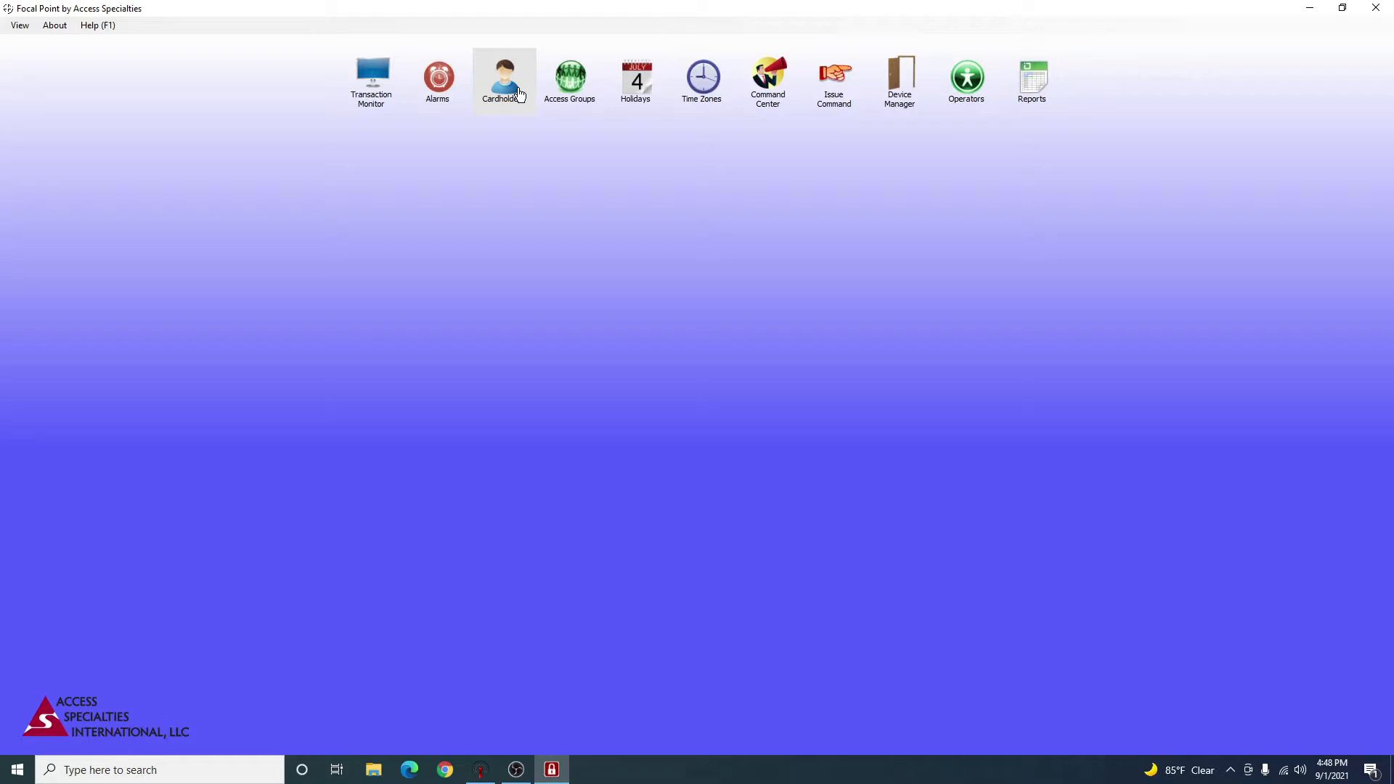
In Device Manager's card formats, start adding a format and browse to Desktop > FC.
{"action": "left_click", "coordinate": [904, 110]}
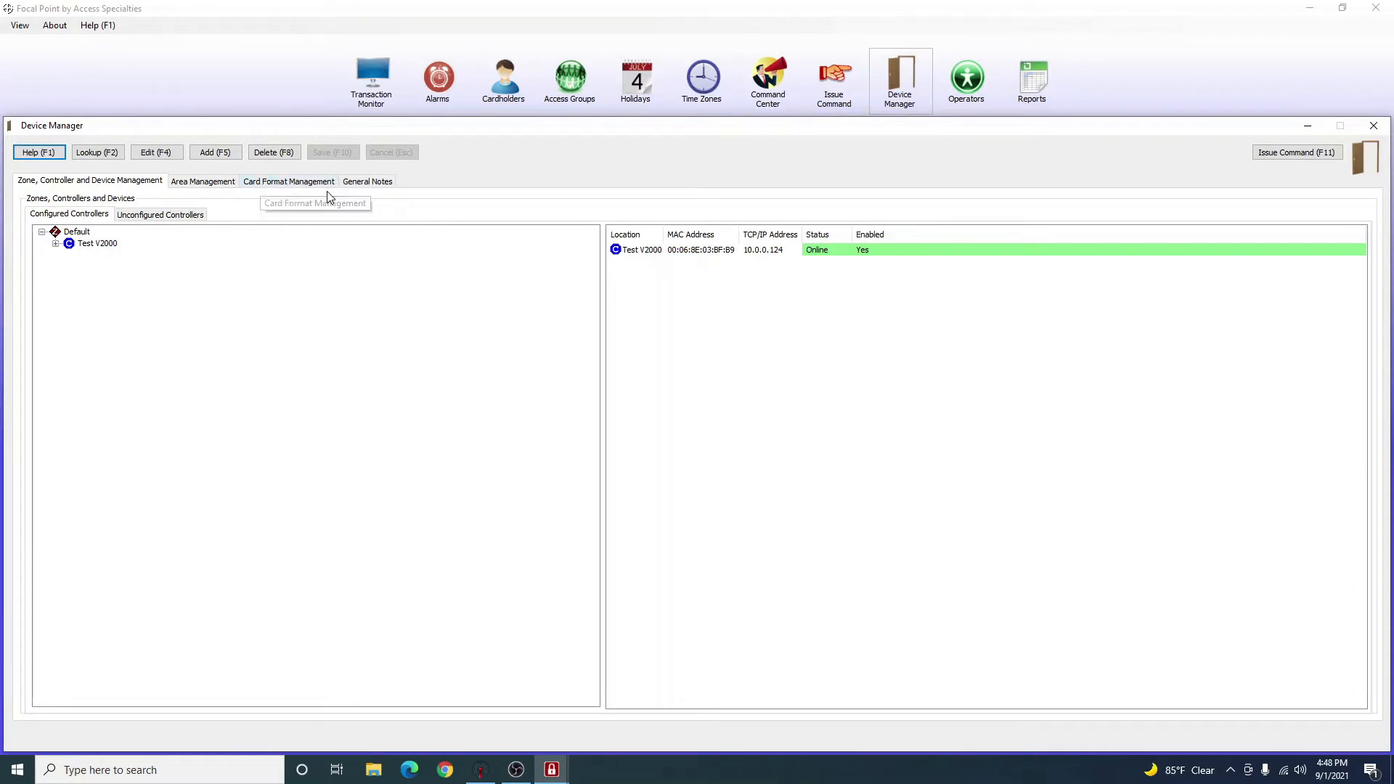
{"action": "left_click", "coordinate": [301, 187]}
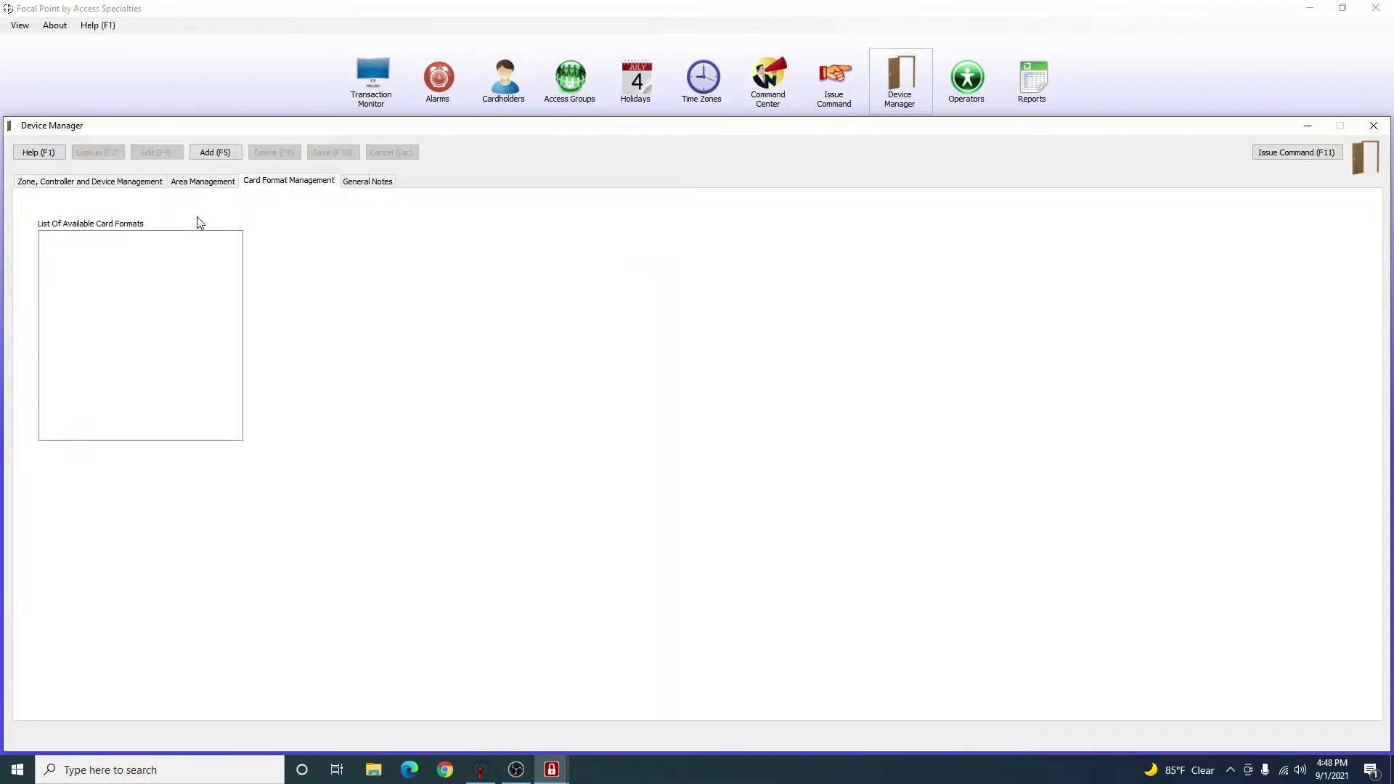
{"action": "left_click", "coordinate": [221, 156]}
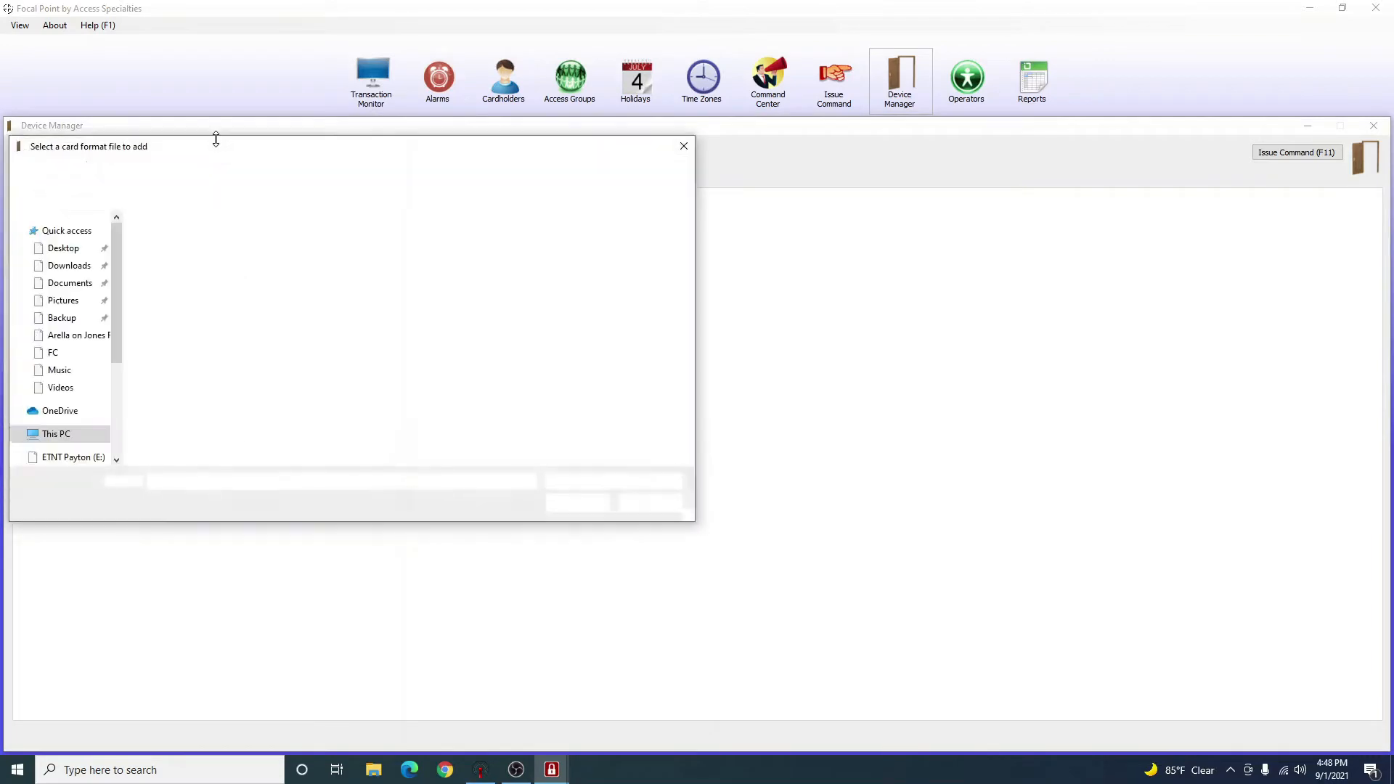
{"action": "left_click_drag", "start_coordinate": [217, 145], "coordinate": [448, 143]}
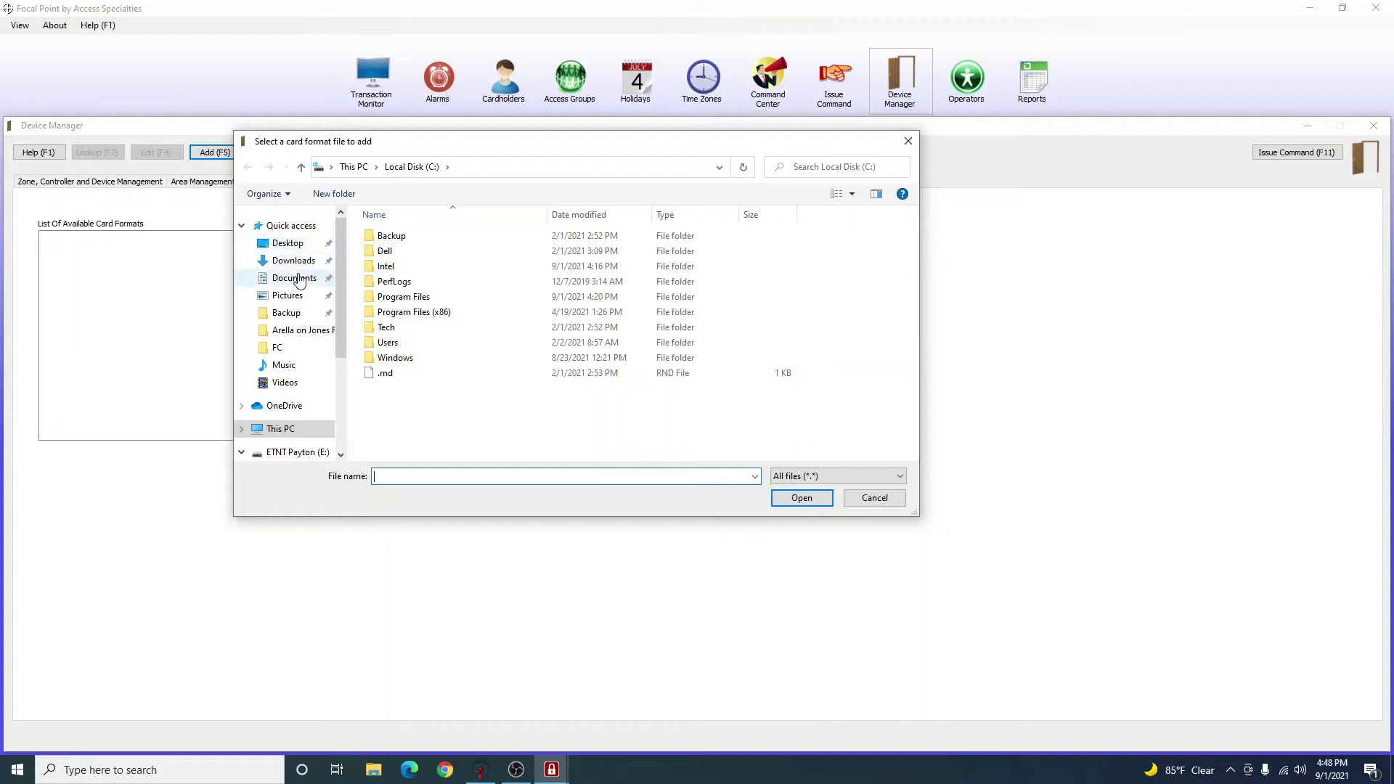
{"action": "left_click", "coordinate": [287, 245]}
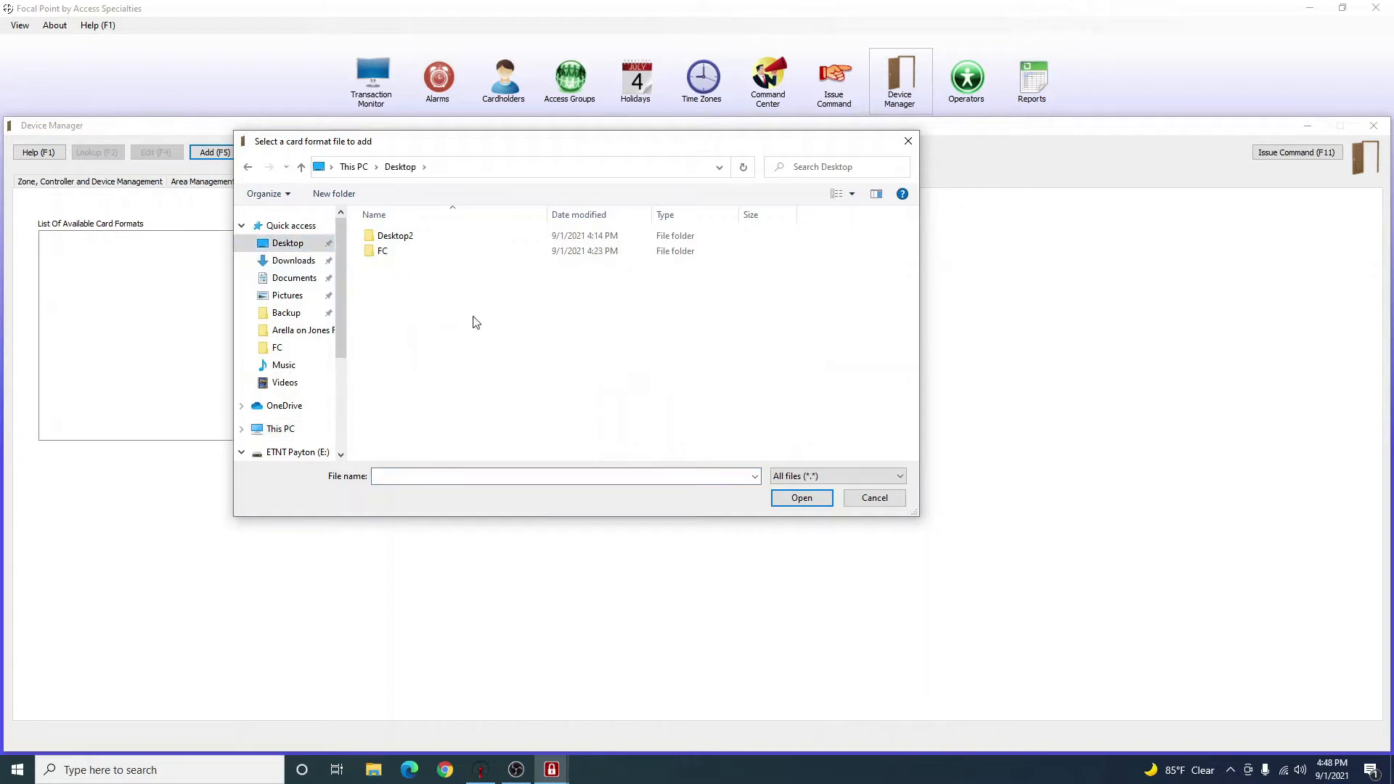
{"action": "left_click", "coordinate": [410, 253]}
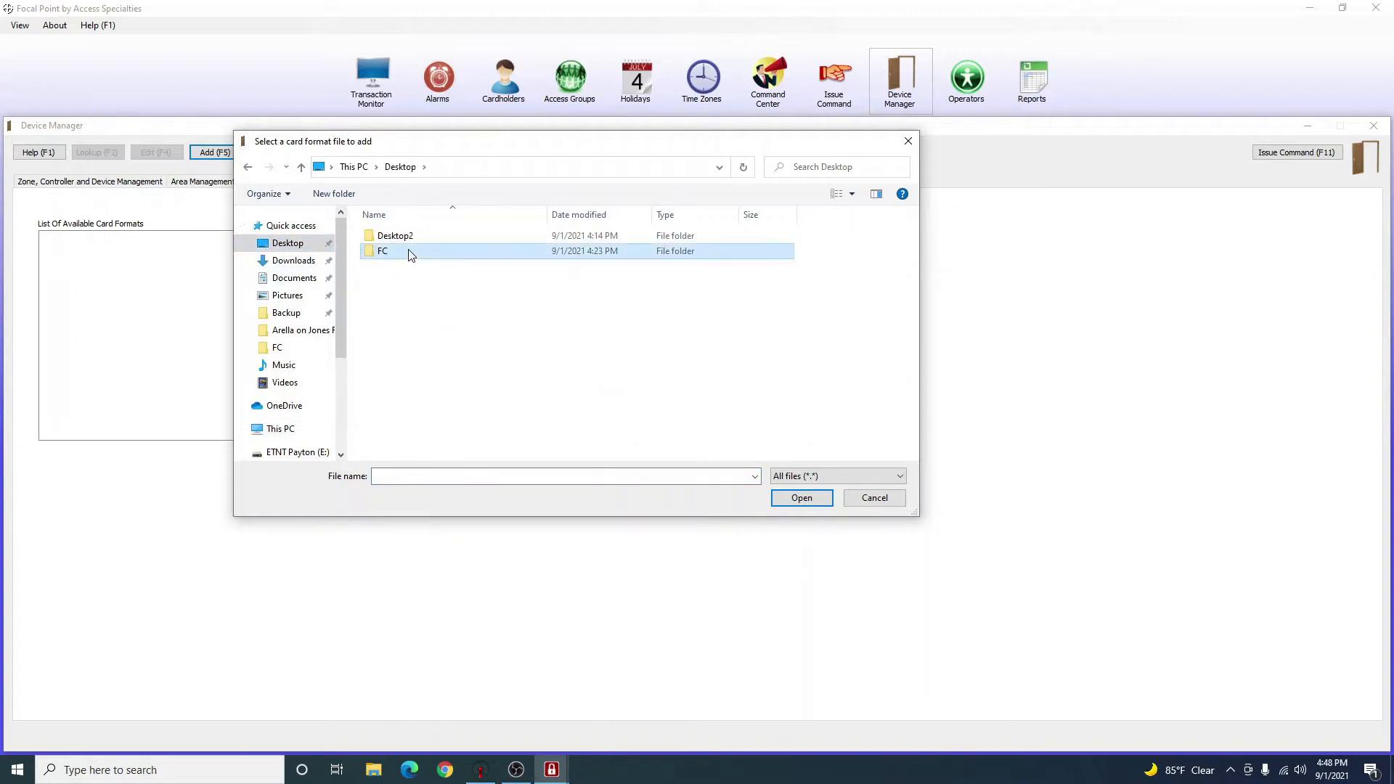
{"action": "double_click", "coordinate": [410, 253]}
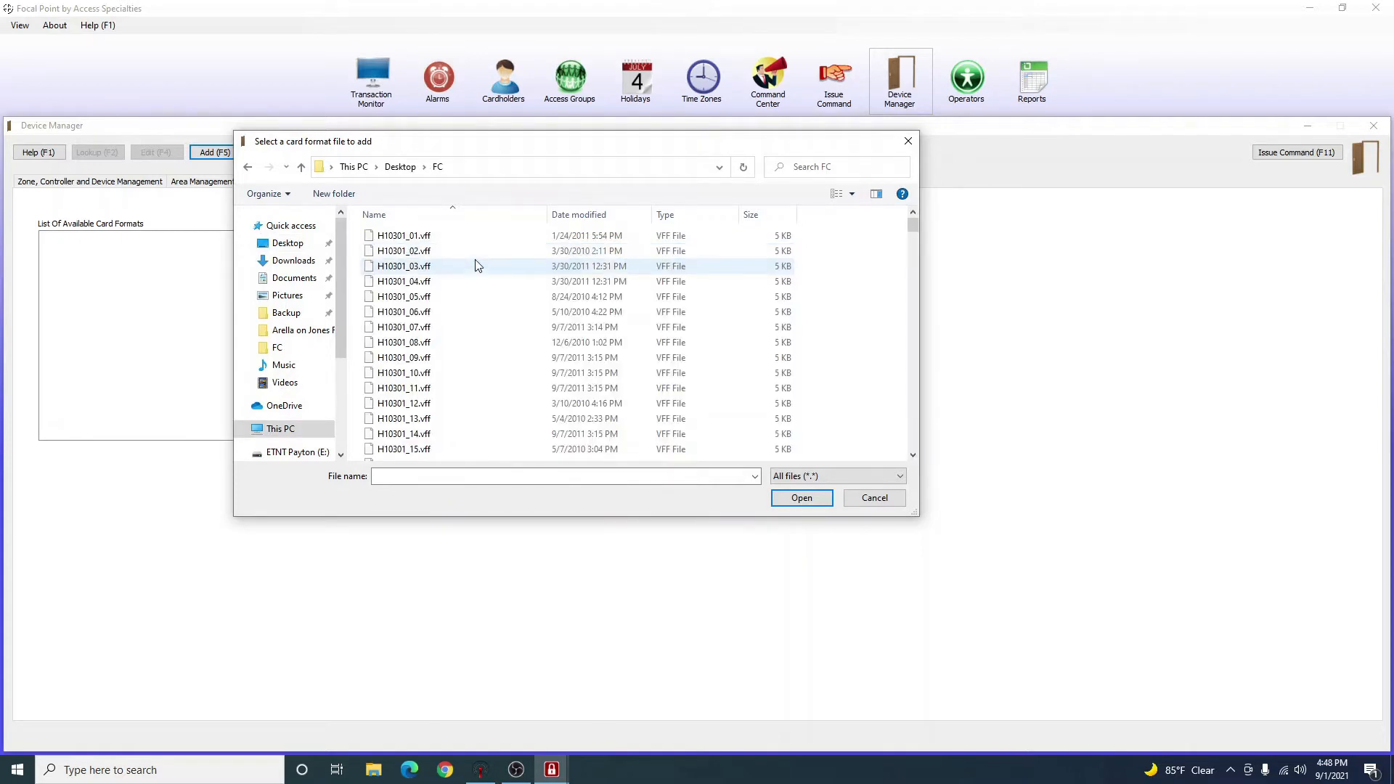
Add the H10301_15.vff card format from the FC folder.
{"action": "scroll", "coordinate": [478, 283], "scroll_direction": "down", "scroll_amount": 18}
{"action": "scroll", "coordinate": [478, 304], "scroll_direction": "down", "scroll_amount": 20}
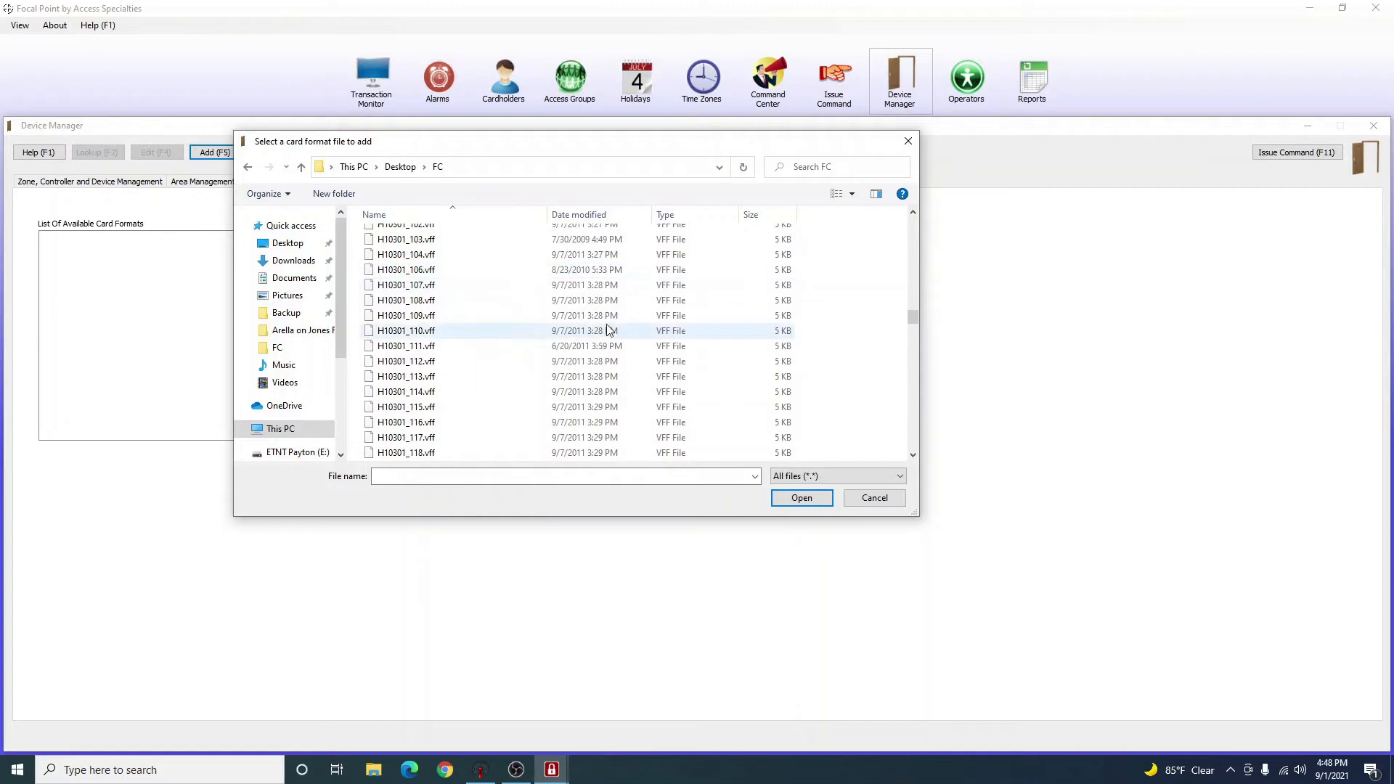
{"action": "scroll", "coordinate": [608, 330], "scroll_direction": "down", "scroll_amount": 20}
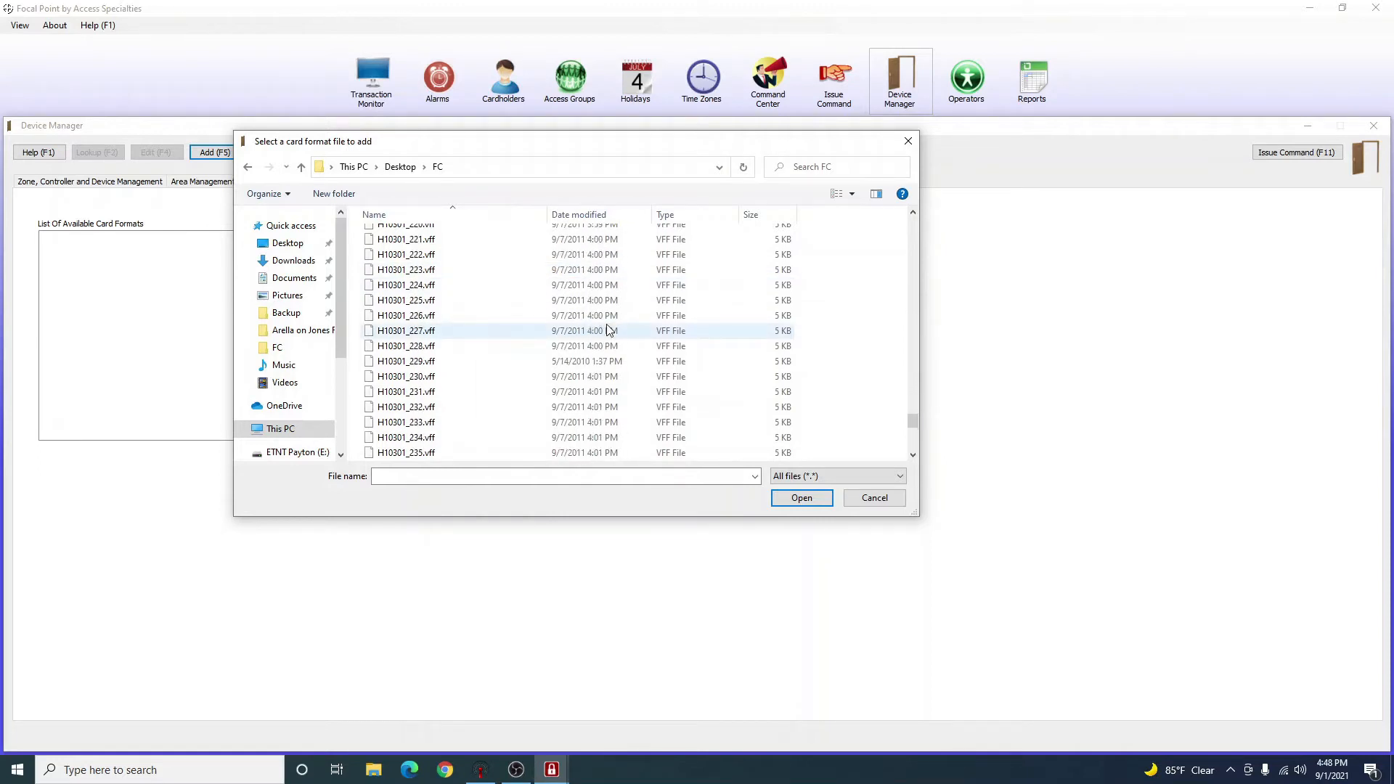
{"action": "left_click_drag", "start_coordinate": [912, 442], "coordinate": [909, 210]}
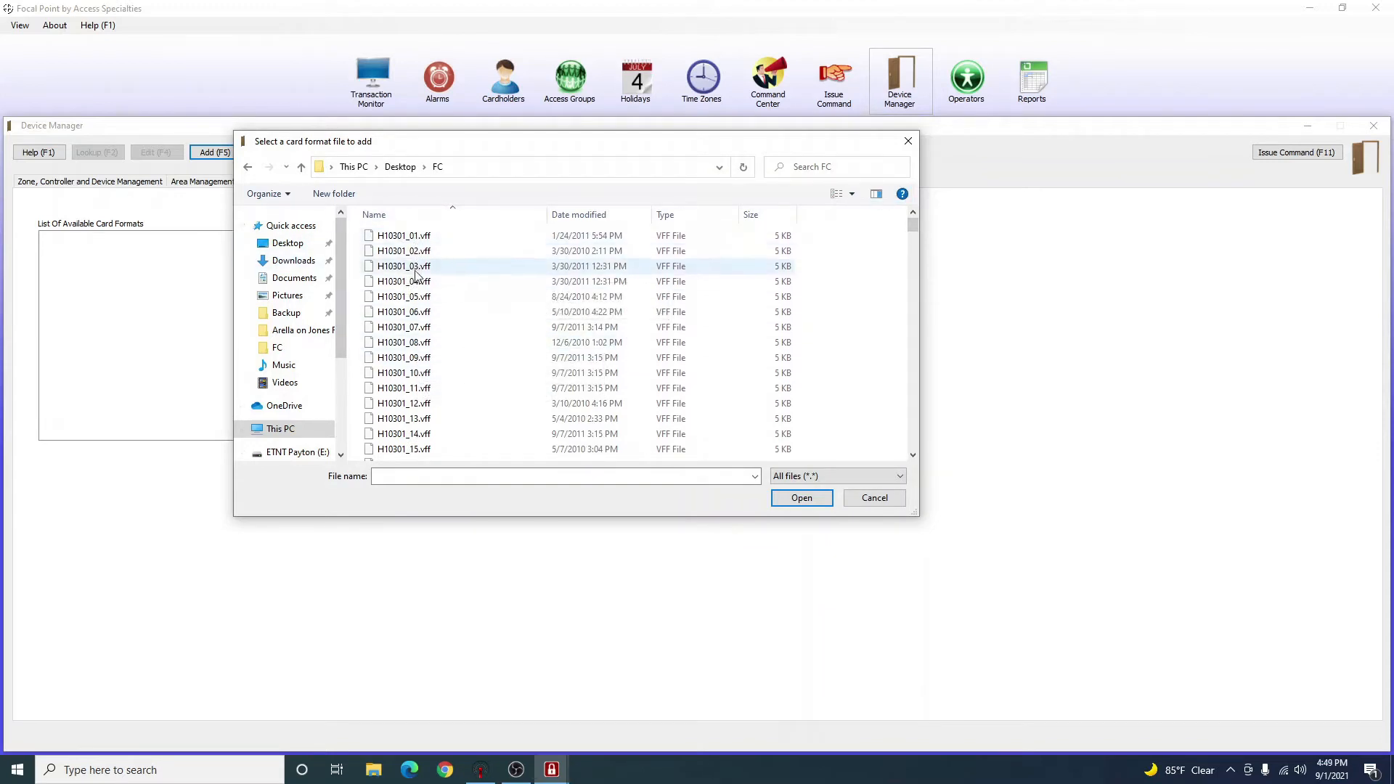
{"action": "scroll", "coordinate": [421, 352], "scroll_direction": "down", "scroll_amount": 1}
{"action": "left_click", "coordinate": [411, 408]}
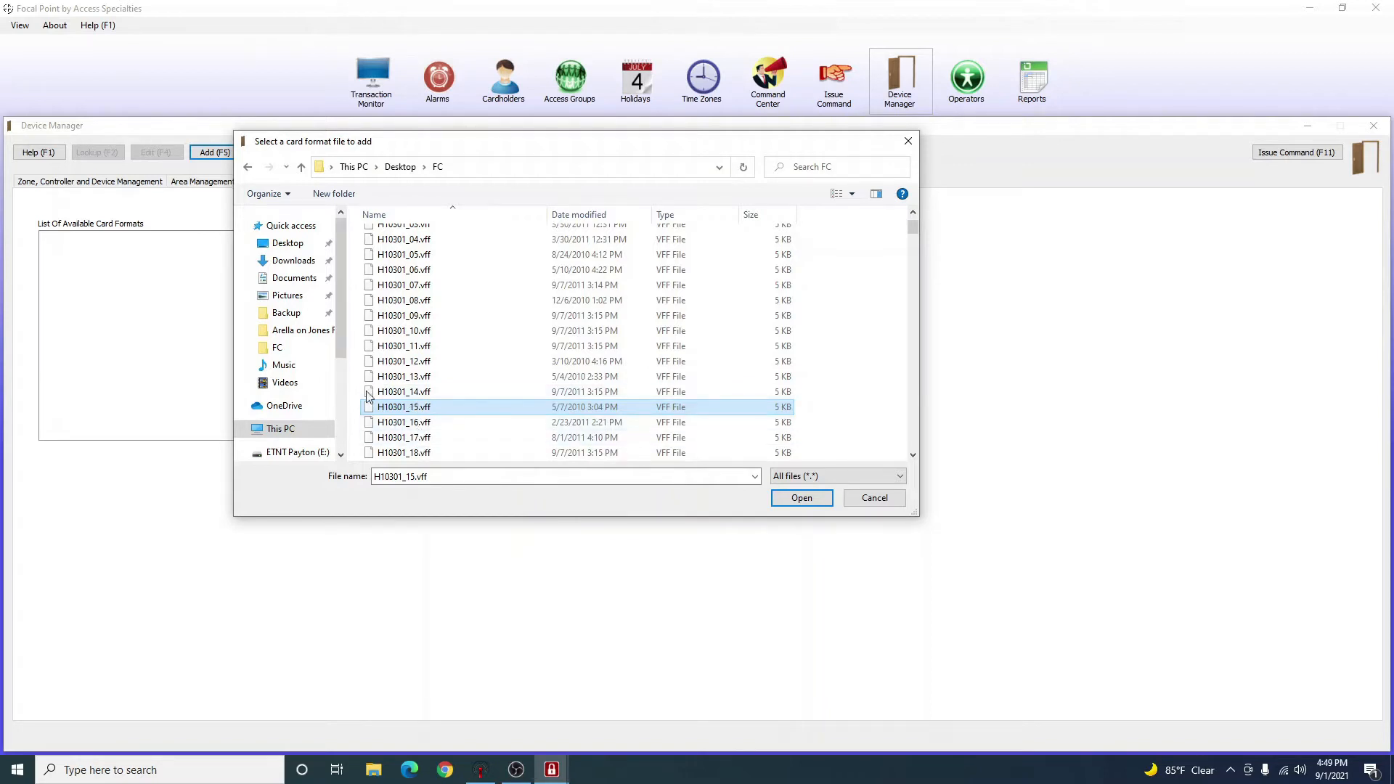
{"action": "double_click", "coordinate": [470, 407]}
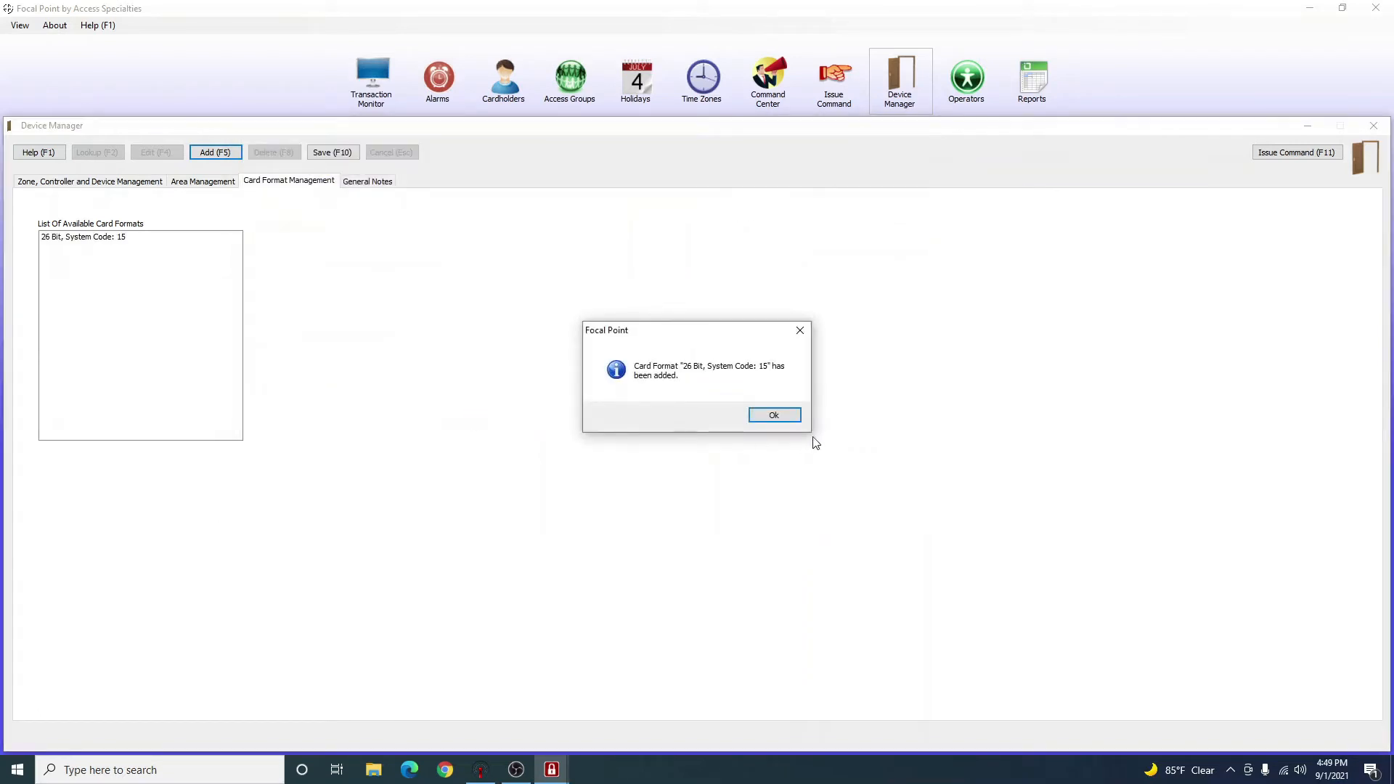
Add the H10301_01.vff card format (26 Bit, System Code: 1) from Desktop > FC.
{"action": "left_click", "coordinate": [774, 416]}
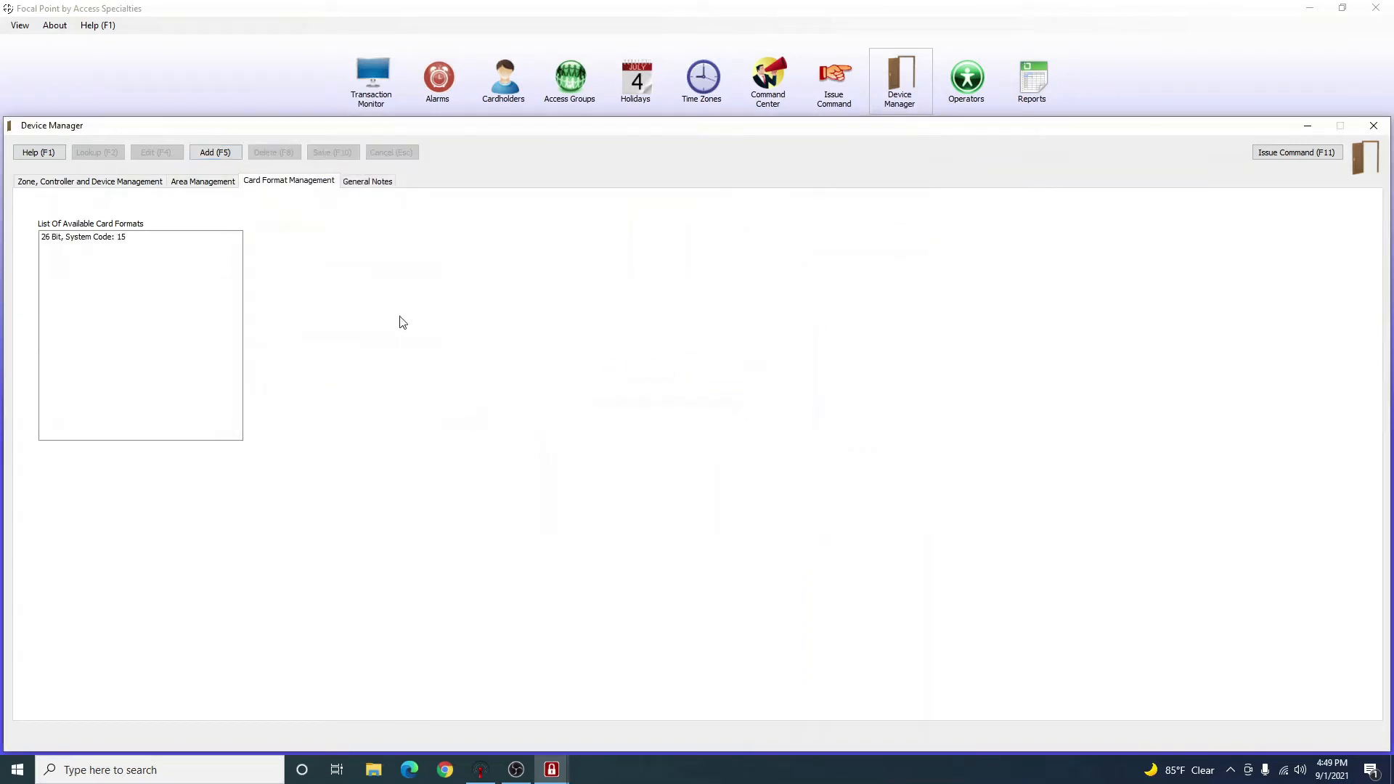
{"action": "left_click", "coordinate": [225, 157]}
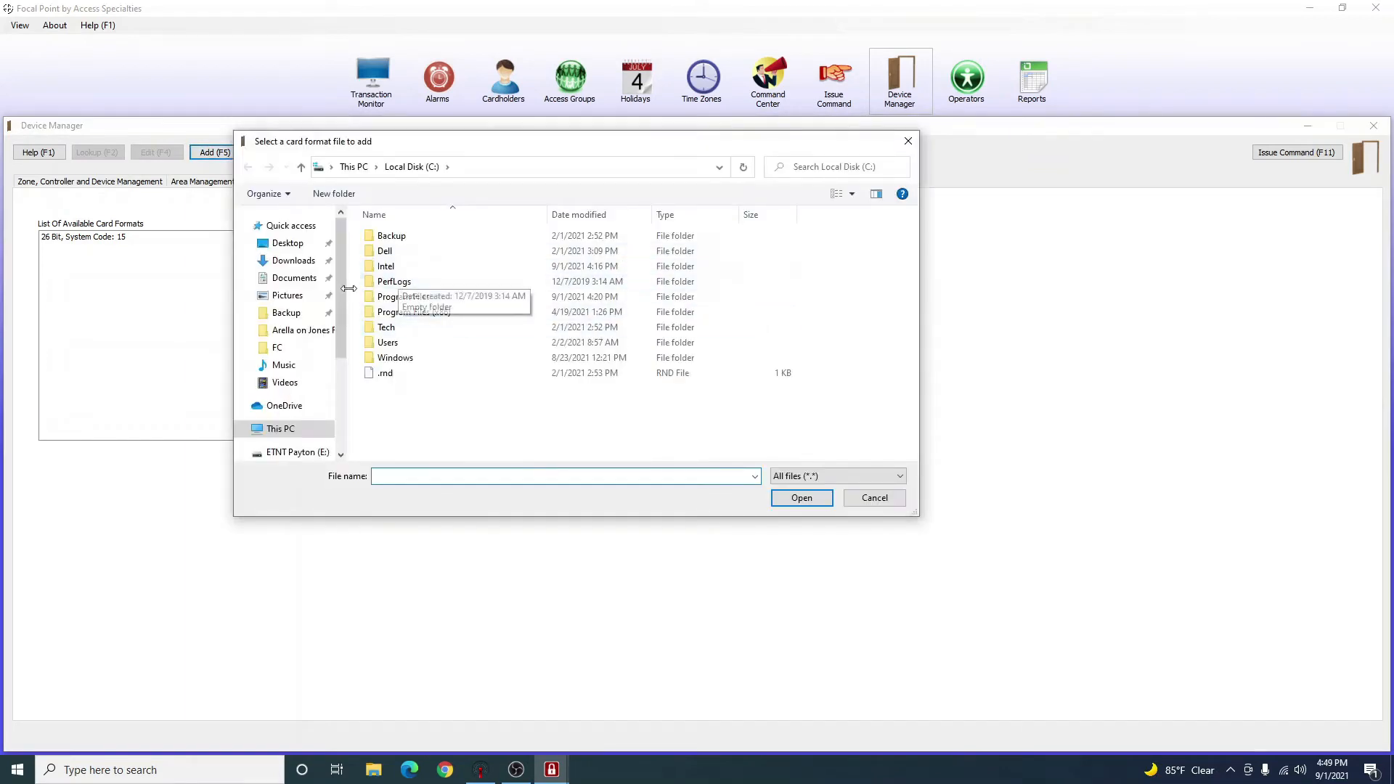
{"action": "left_click", "coordinate": [295, 249]}
{"action": "double_click", "coordinate": [431, 250]}
{"action": "left_click", "coordinate": [436, 243]}
{"action": "double_click", "coordinate": [436, 243]}
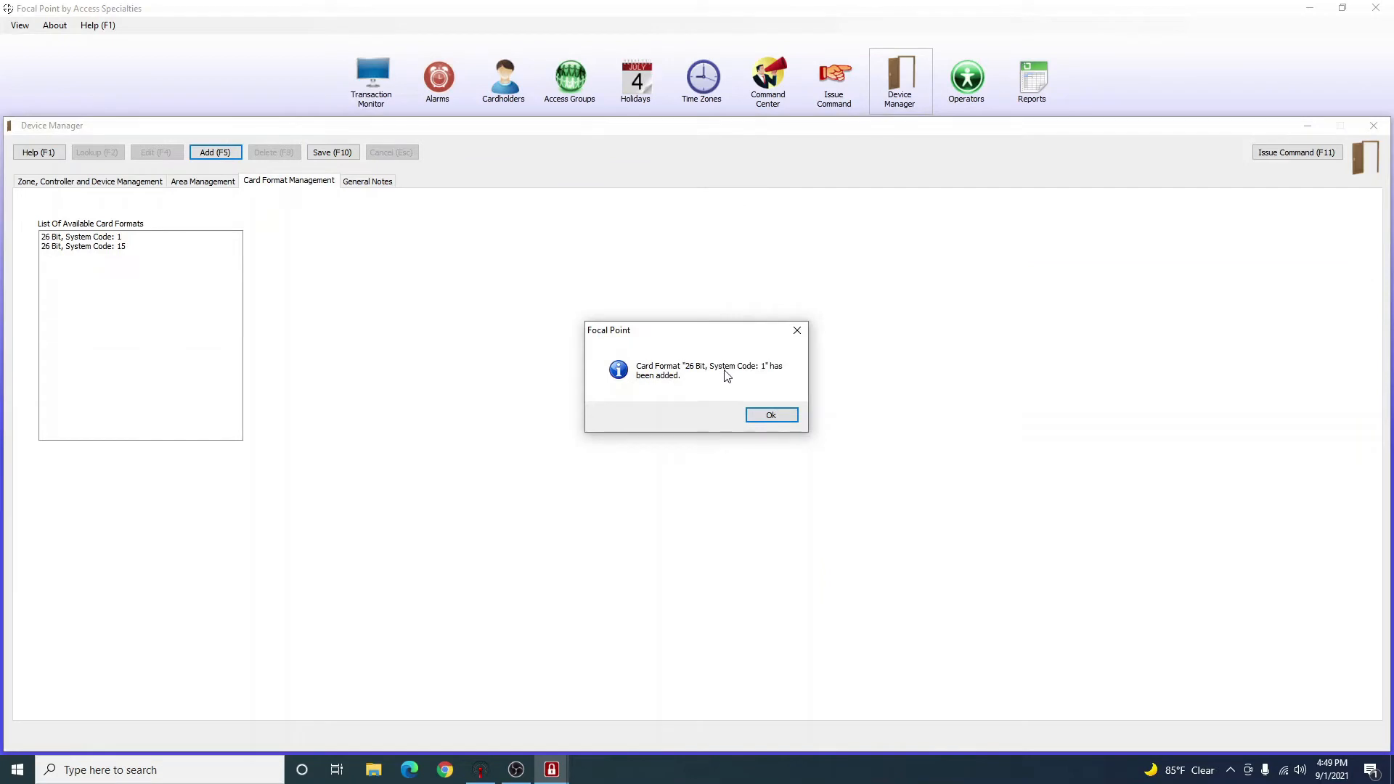
{"action": "left_click", "coordinate": [781, 417]}
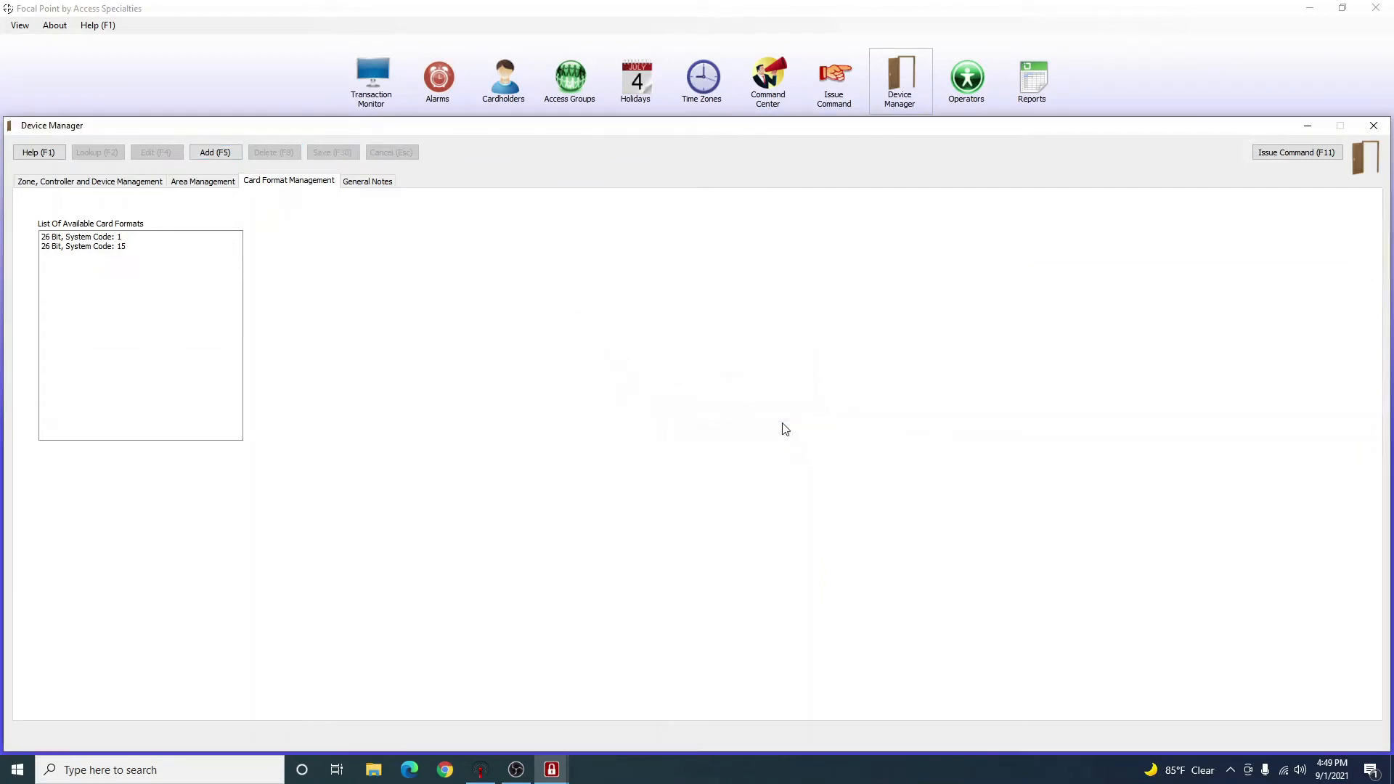
Select the System Code: 1 format, close Device Manager, and open Cardholders.
{"action": "left_click", "coordinate": [103, 248]}
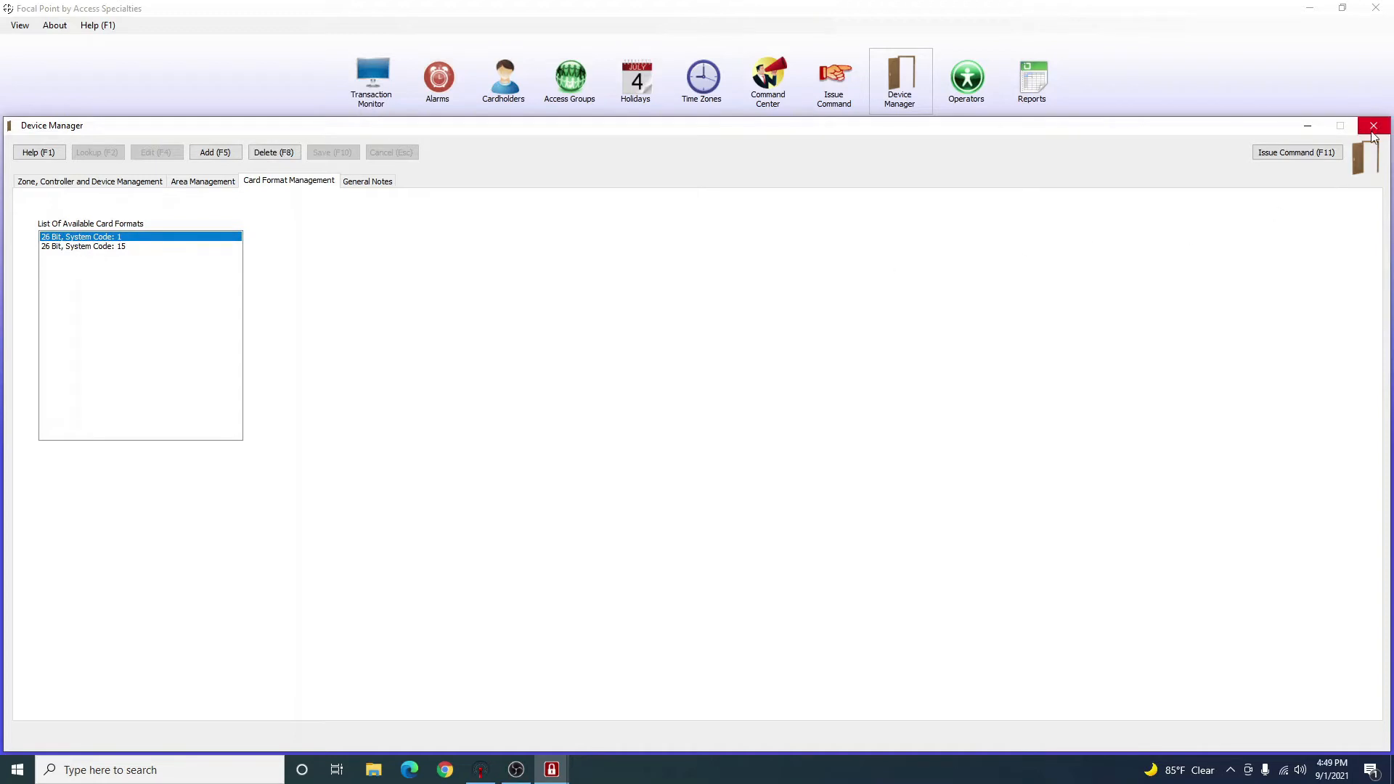
{"action": "left_click", "coordinate": [1373, 125]}
{"action": "left_click", "coordinate": [503, 79]}
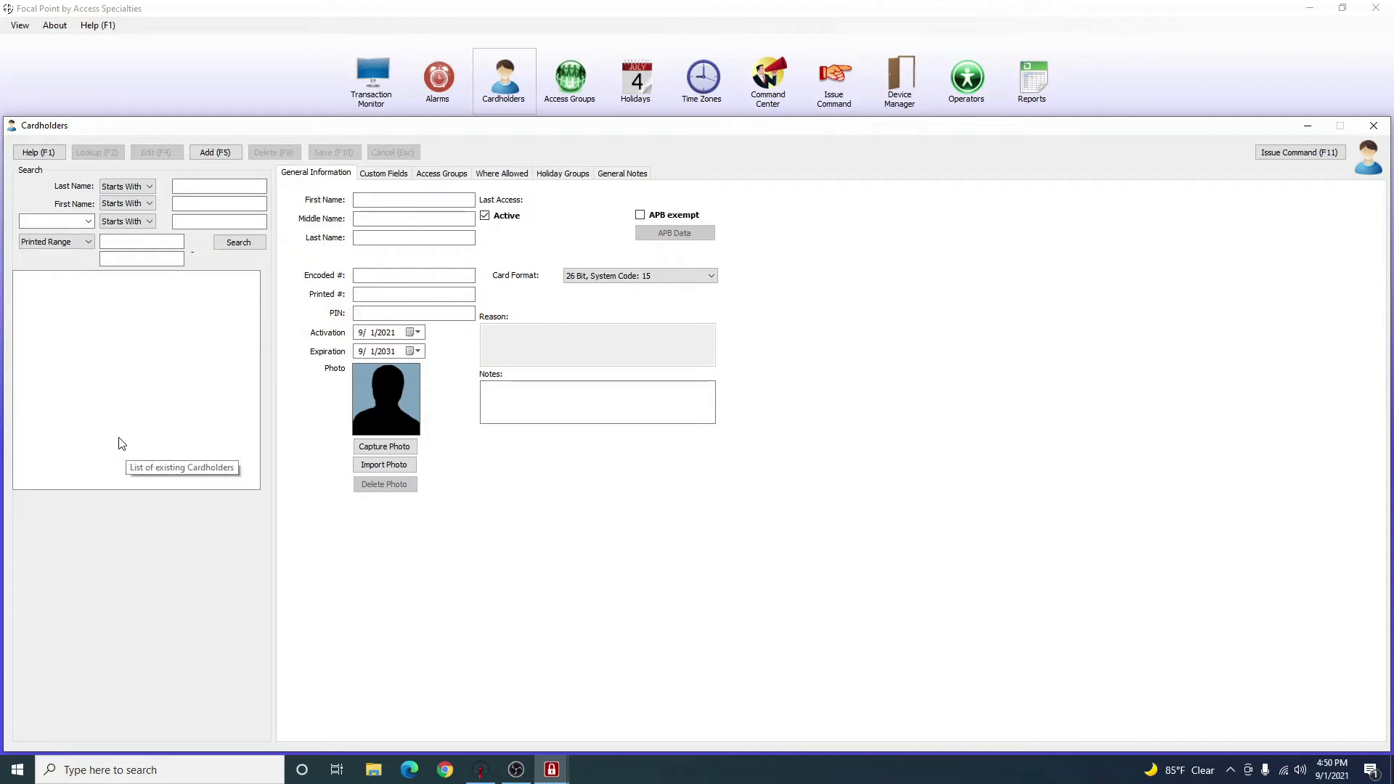
Search cardholders and dismiss the 'Nothing found' message.
{"action": "left_click", "coordinate": [248, 241]}
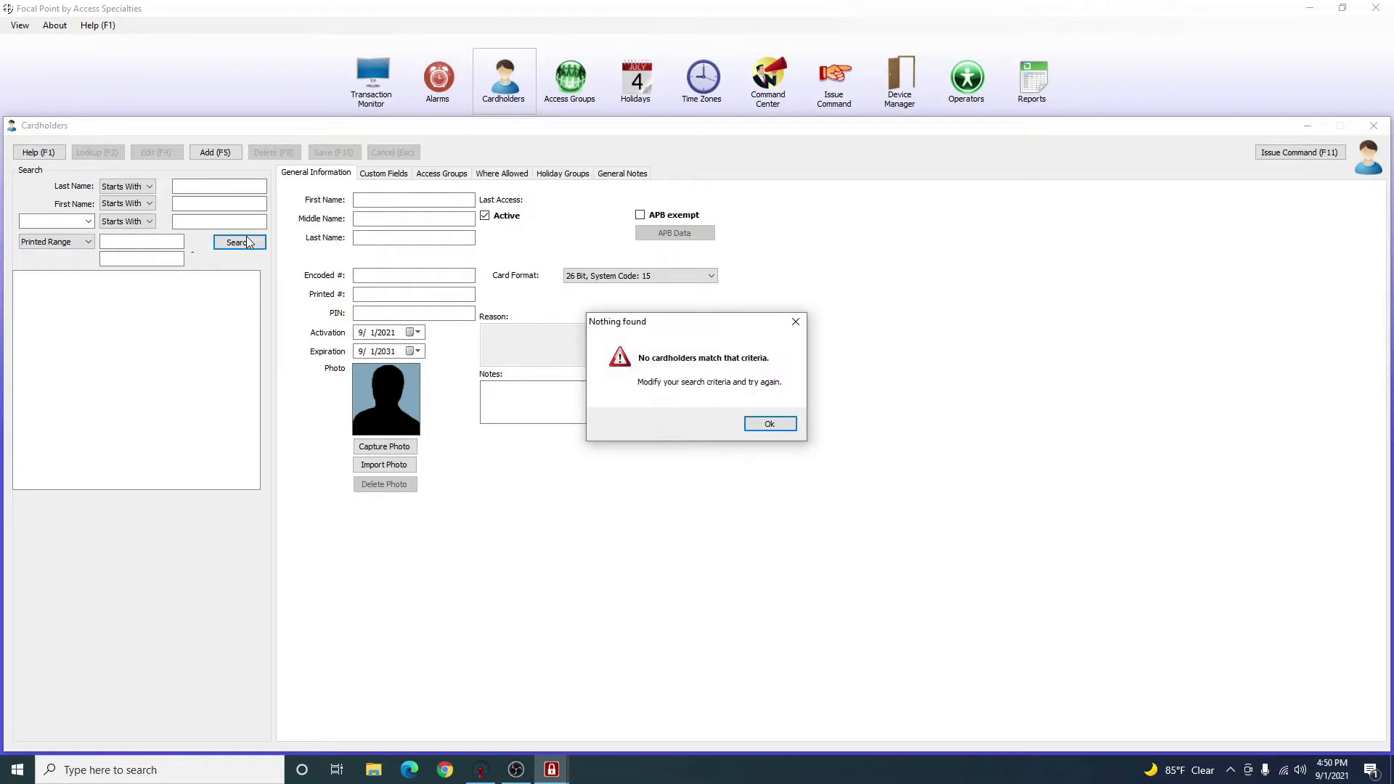
{"action": "left_click_drag", "start_coordinate": [628, 329], "coordinate": [298, 283]}
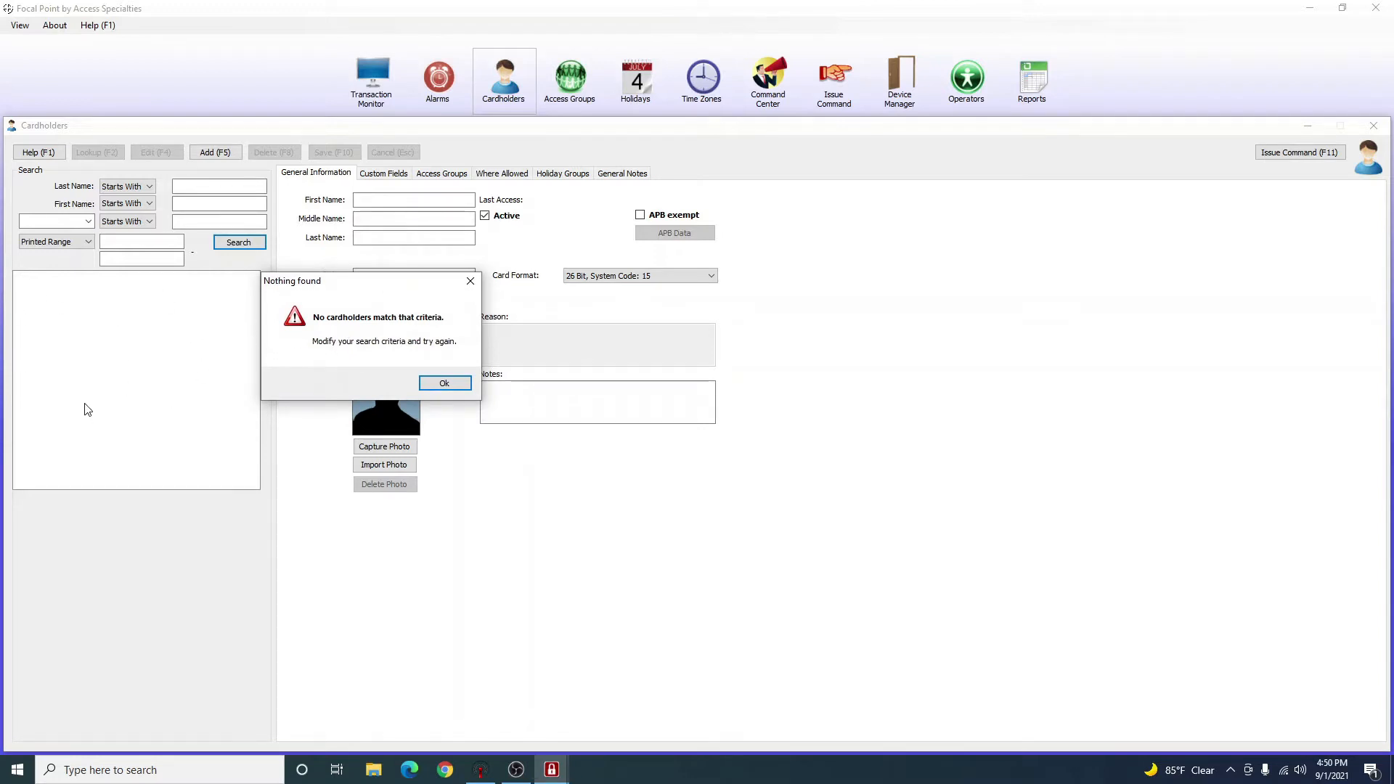
{"action": "left_click", "coordinate": [444, 383]}
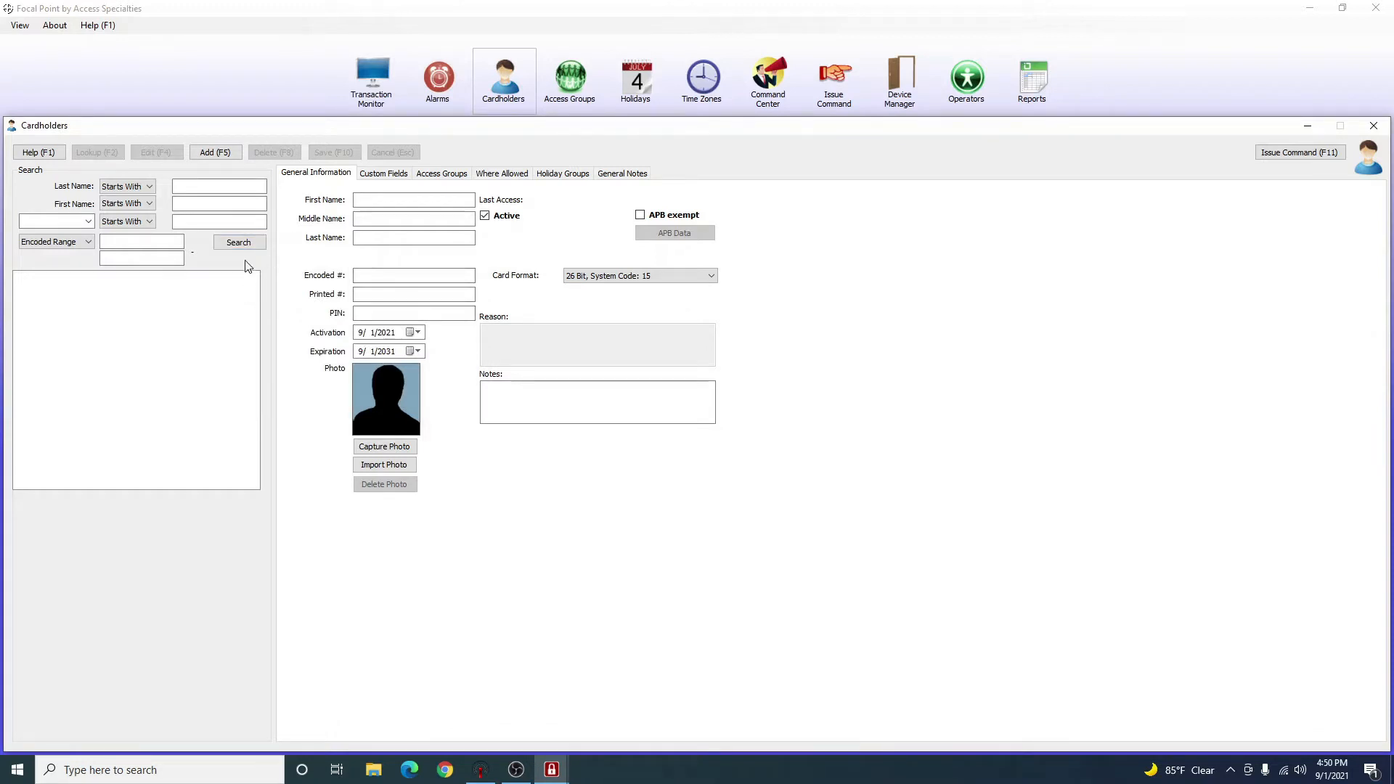
Start a new cardholder record, check Access Groups, and return to General Information's PIN field.
{"action": "left_click", "coordinate": [216, 154]}
{"action": "left_click", "coordinate": [441, 174]}
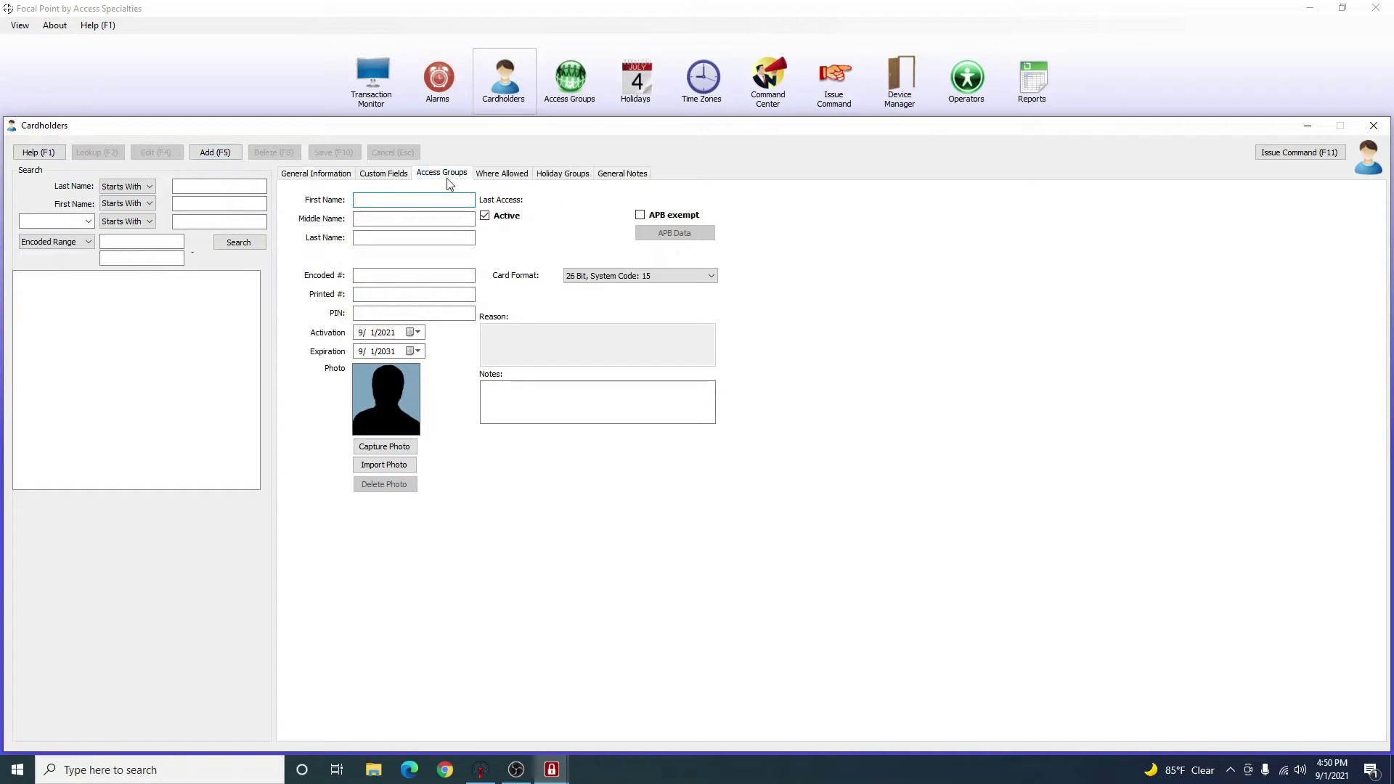
{"action": "left_click", "coordinate": [344, 177]}
{"action": "left_click", "coordinate": [385, 313]}
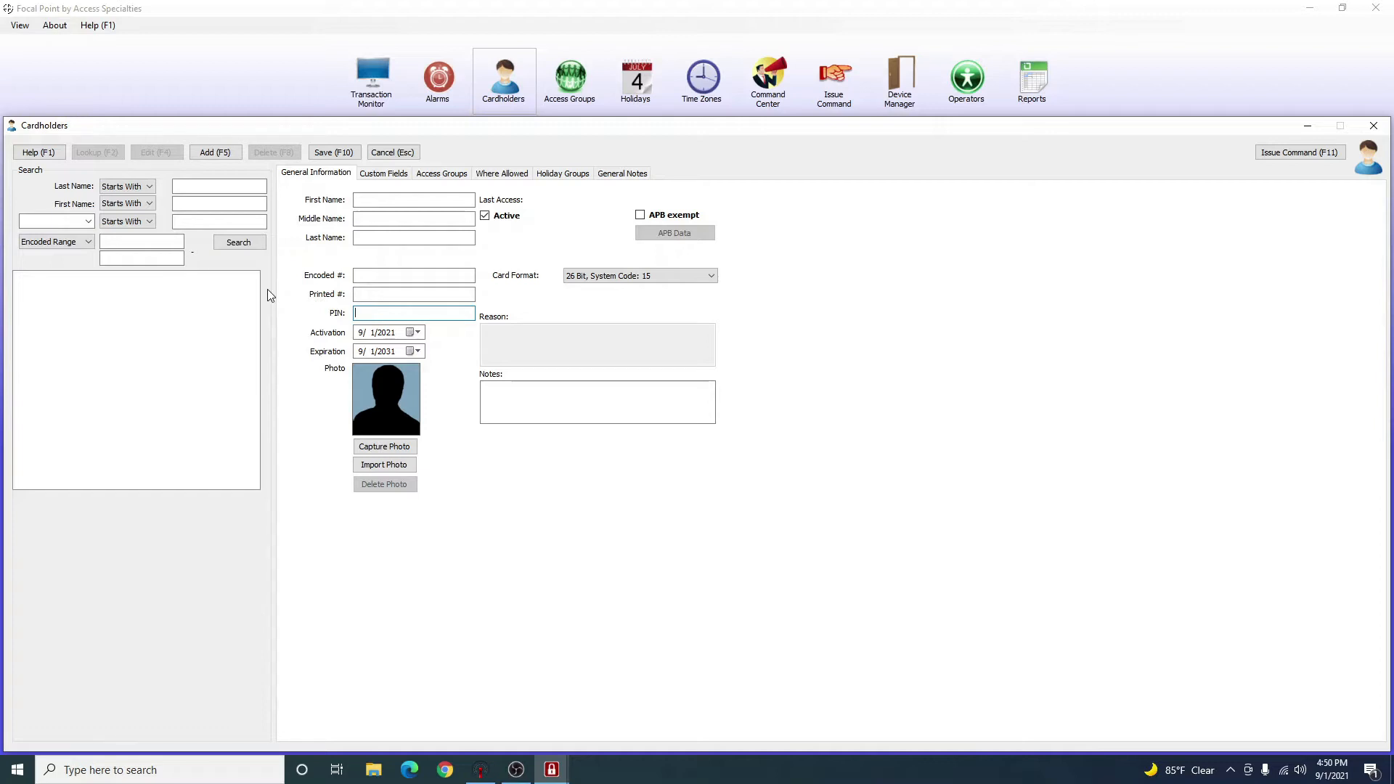
Restart the new cardholder record, discarding changes, and enter the test cardholder's name.
{"action": "left_click", "coordinate": [239, 155]}
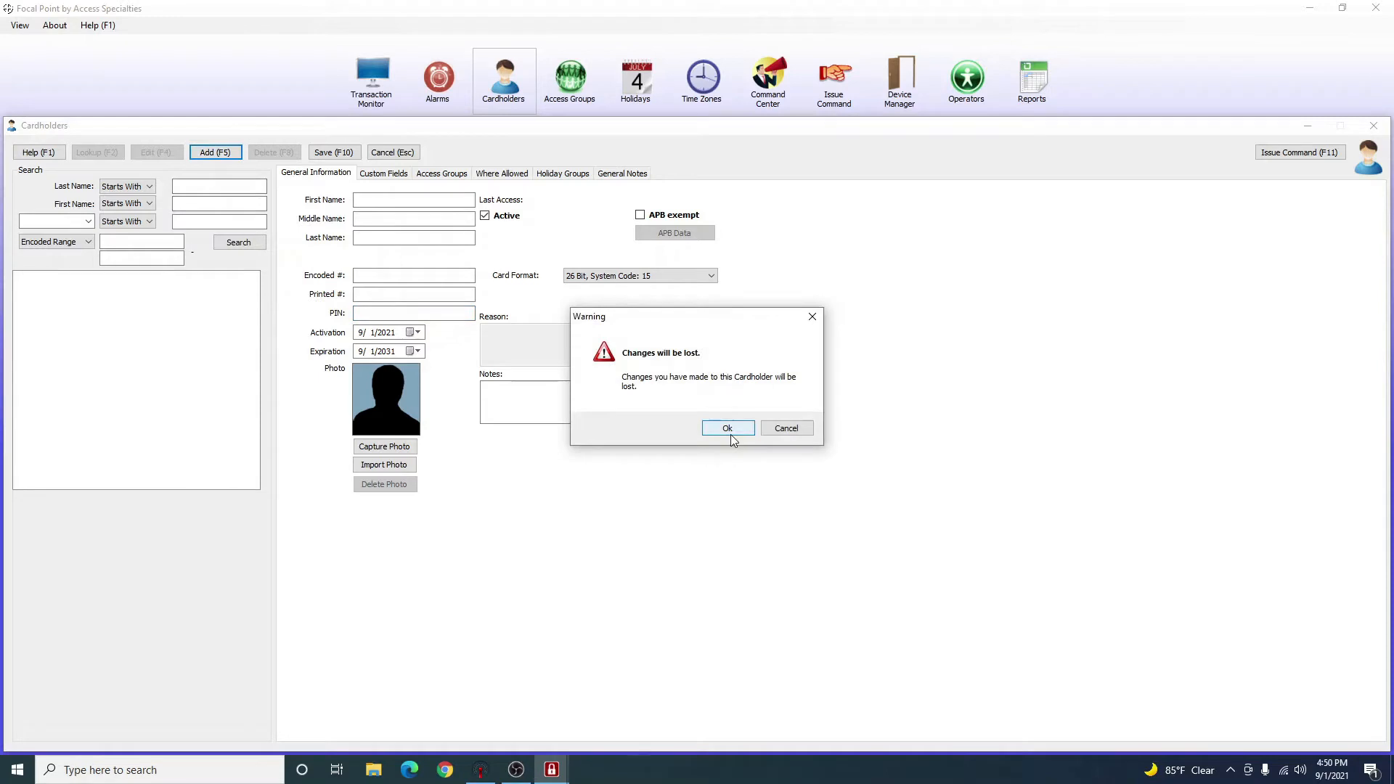
{"action": "left_click", "coordinate": [730, 434]}
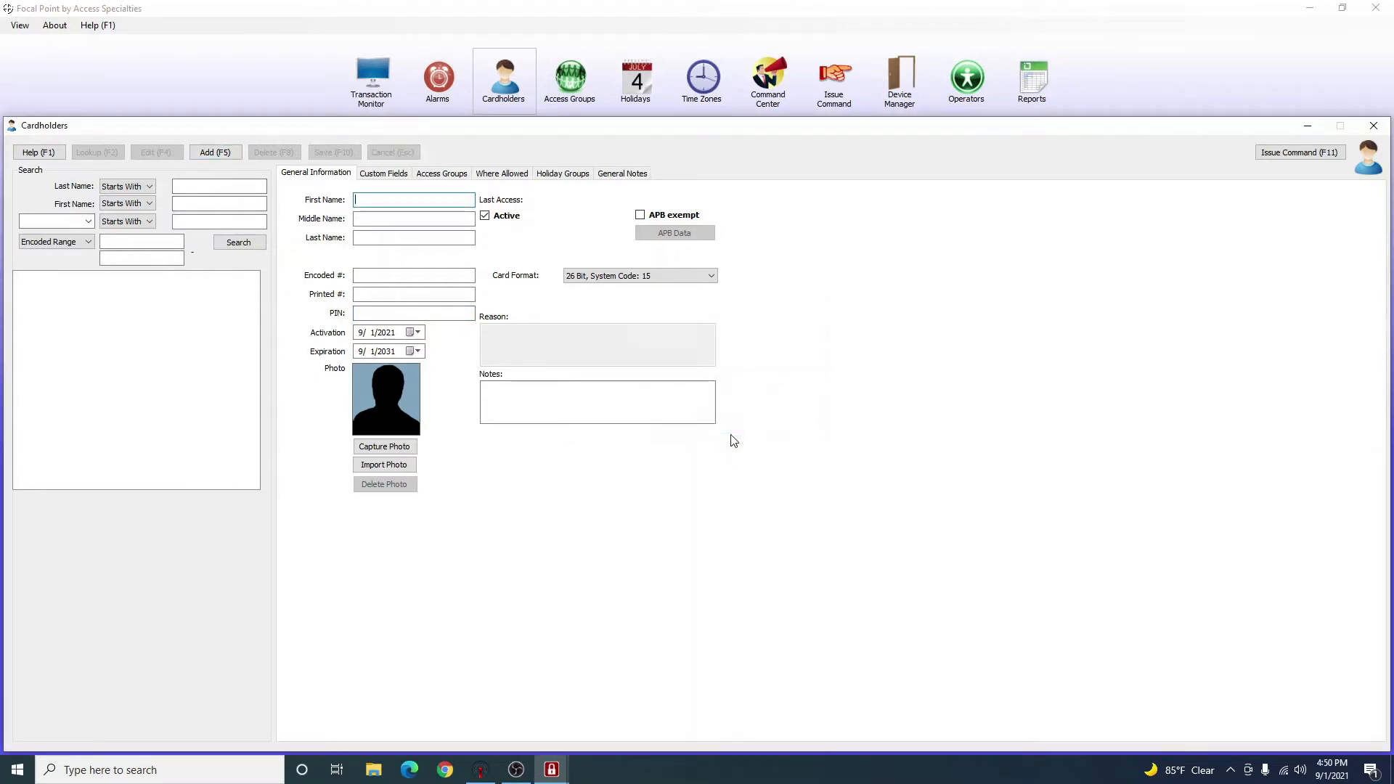
{"action": "type", "text": "Test"}
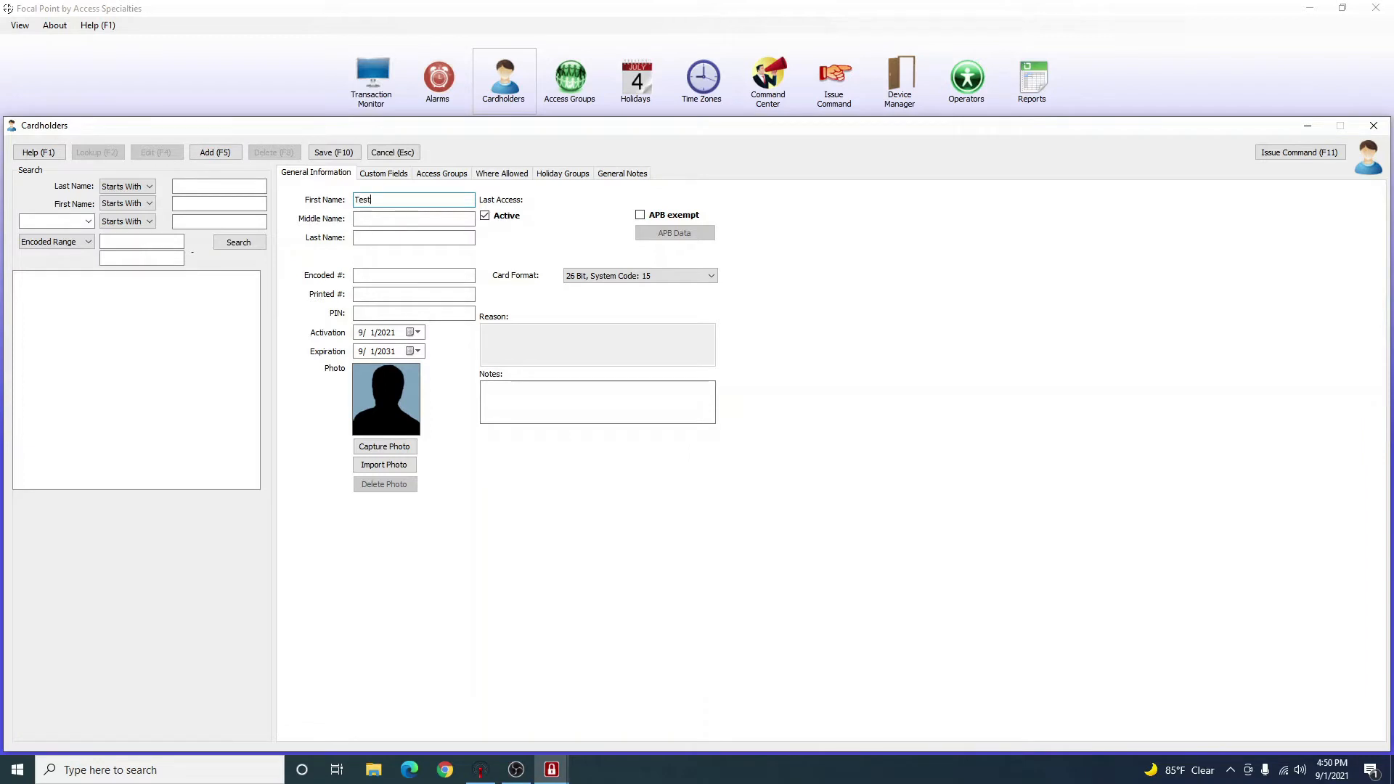
{"action": "key", "text": "Tab"}
{"action": "key", "text": "Tab"}
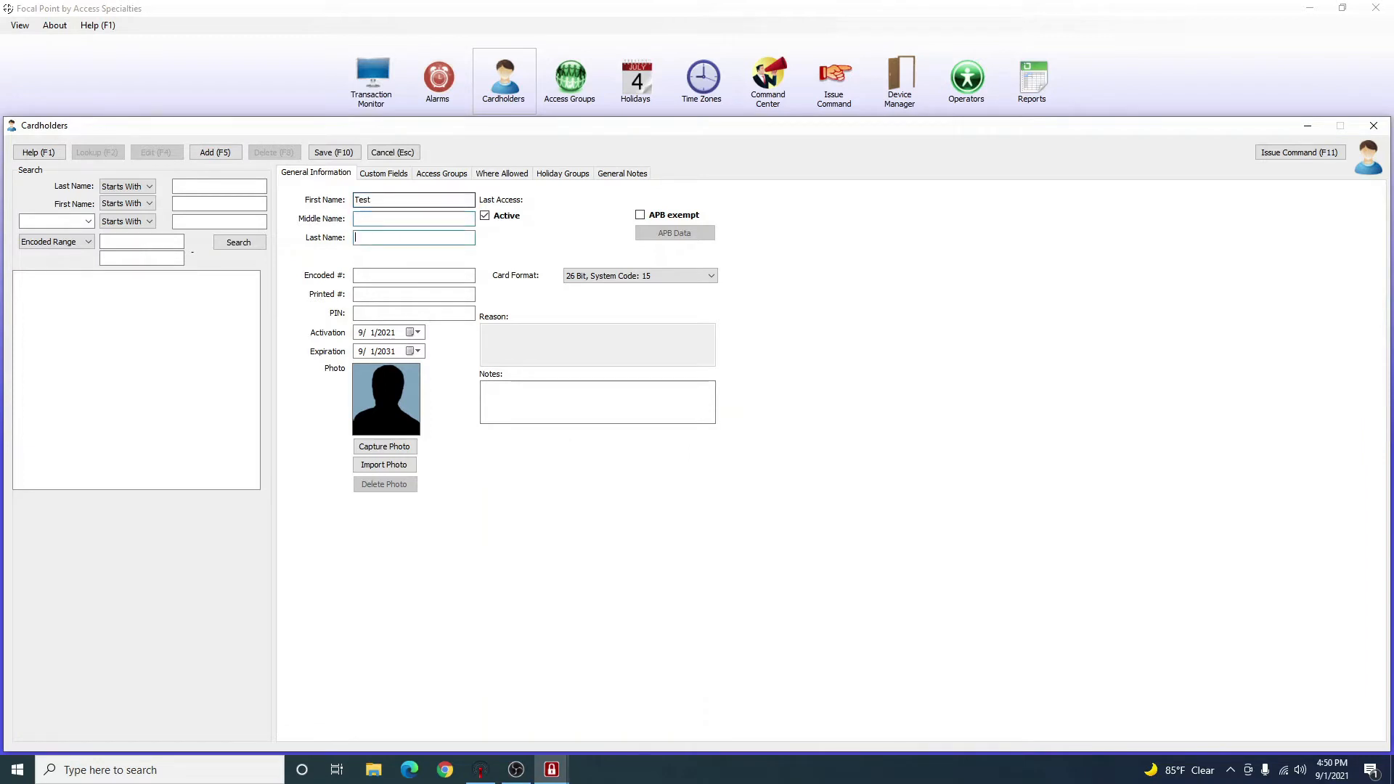
{"action": "type", "text": "Test"}
{"action": "key", "text": "Tab"}
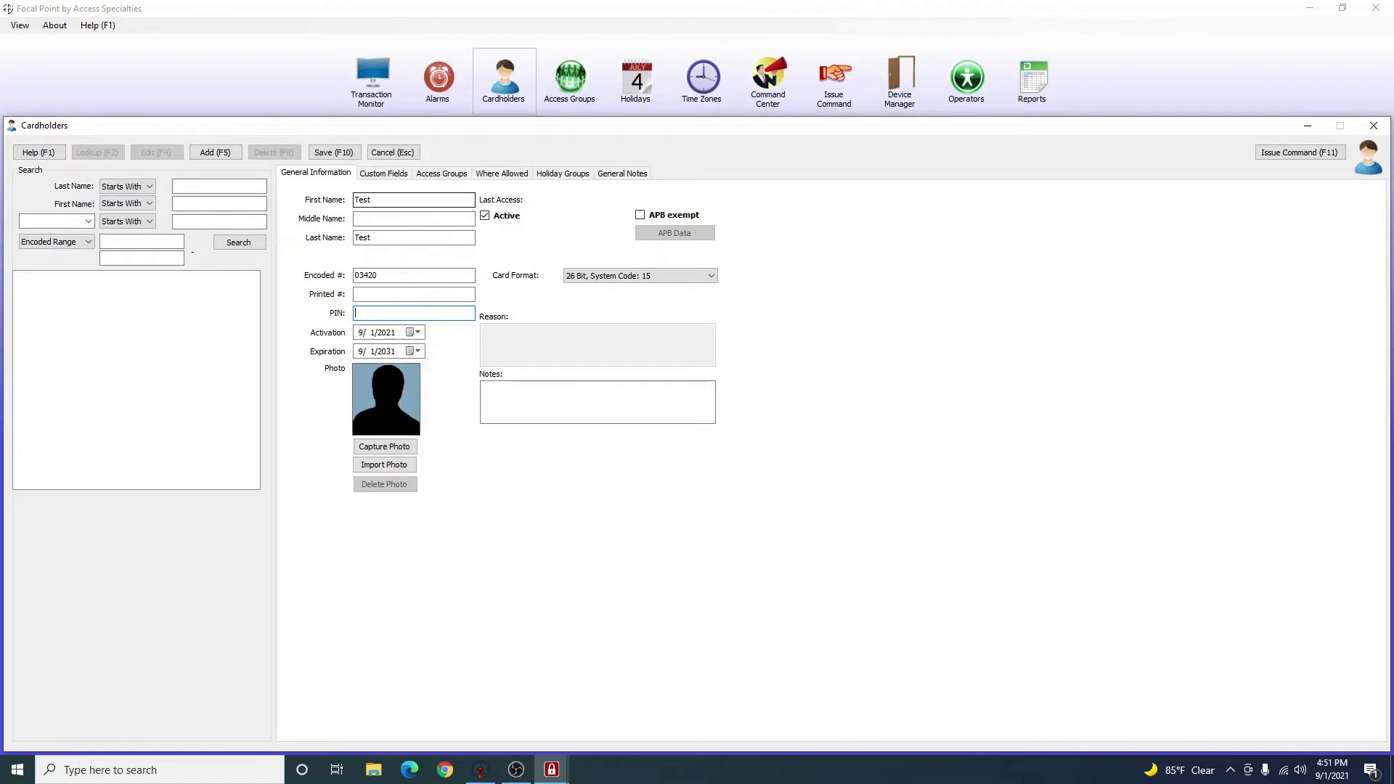
Enter the encoded card number and PIN, keep 26 Bit, System Code: 15, and save.
{"action": "type", "text": "1234"}
{"action": "left_click", "coordinate": [600, 277]}
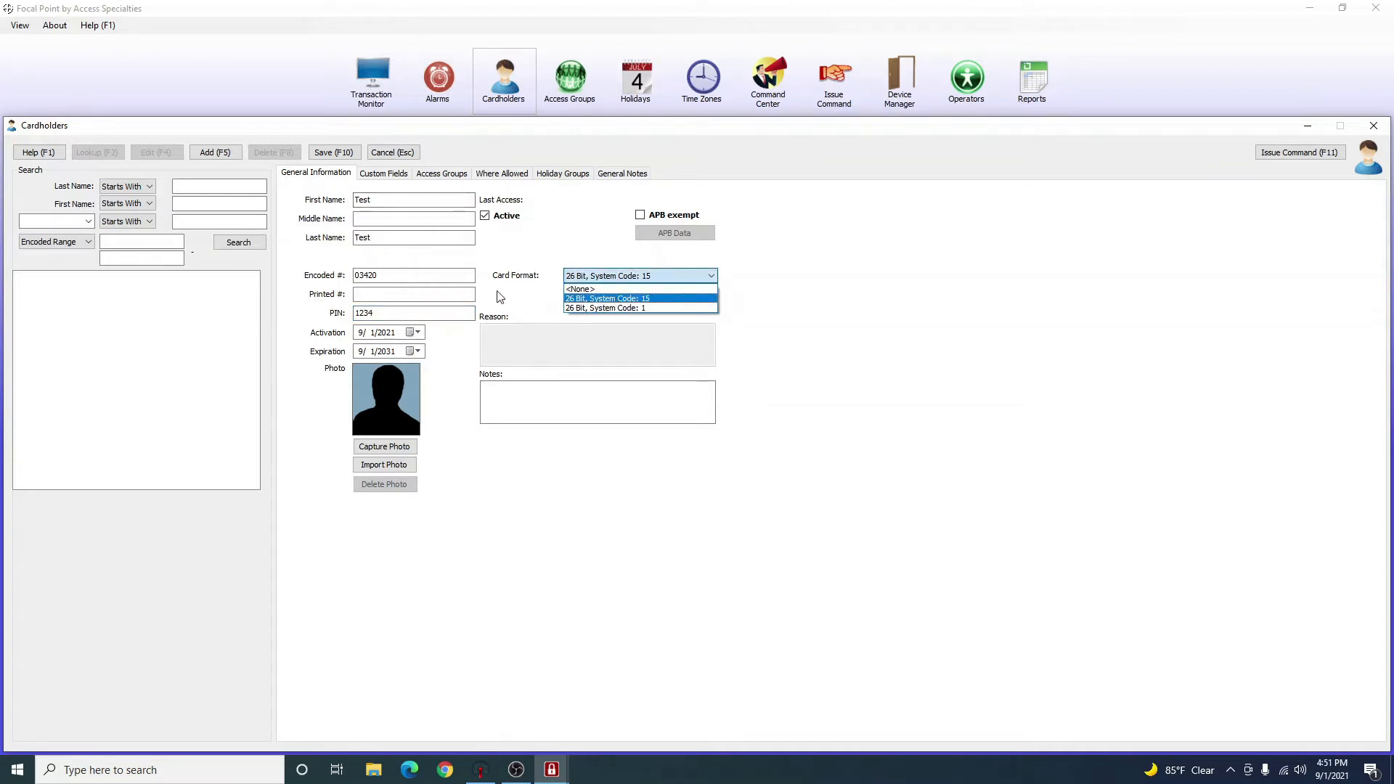
{"action": "left_click", "coordinate": [616, 299]}
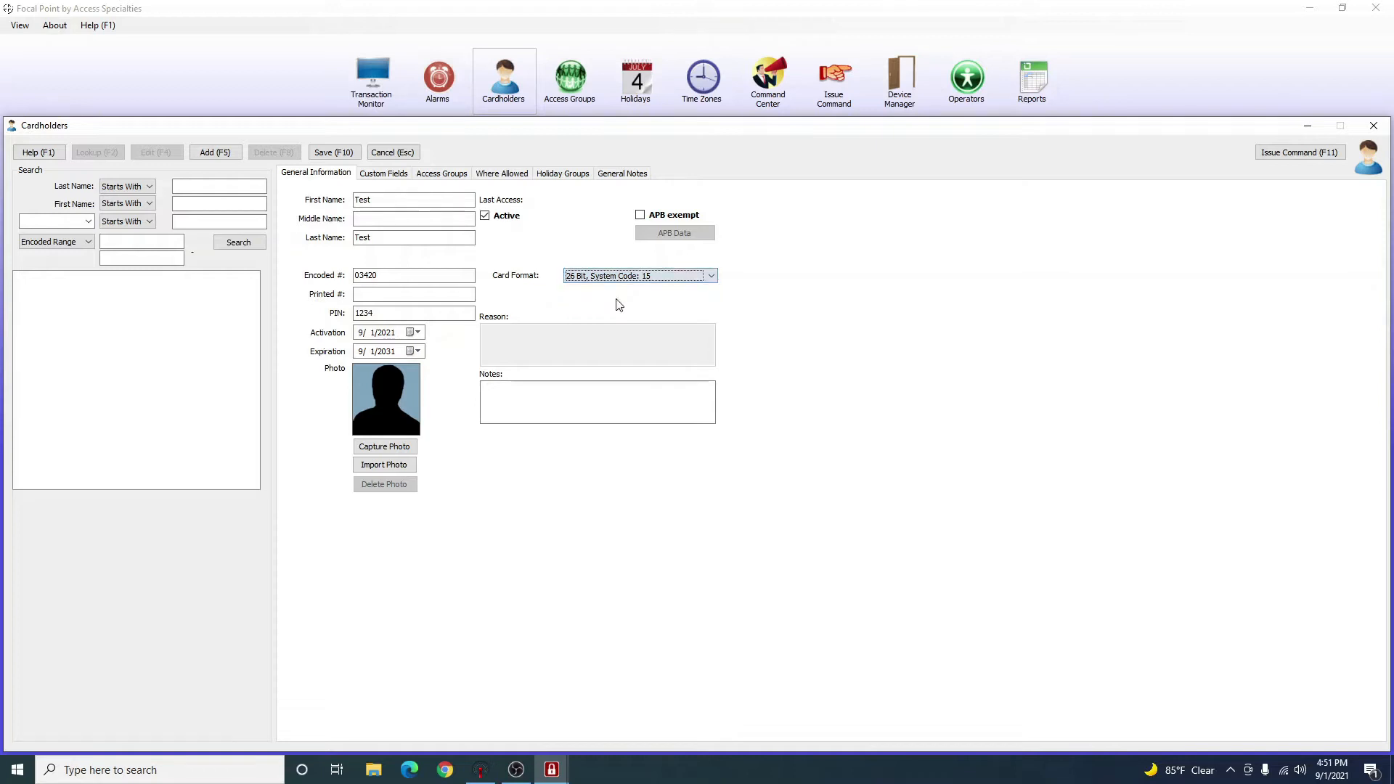
{"action": "left_click", "coordinate": [350, 156]}
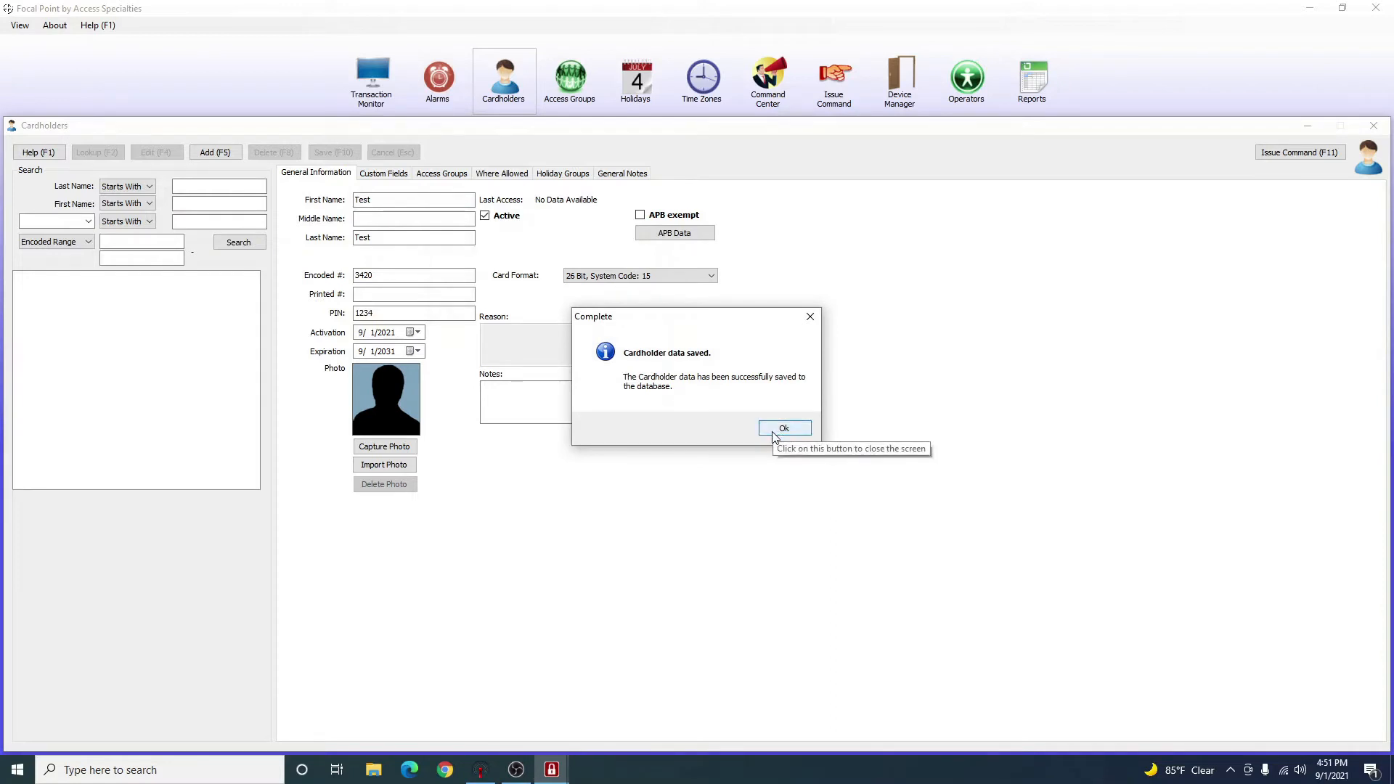
{"action": "left_click", "coordinate": [774, 432]}
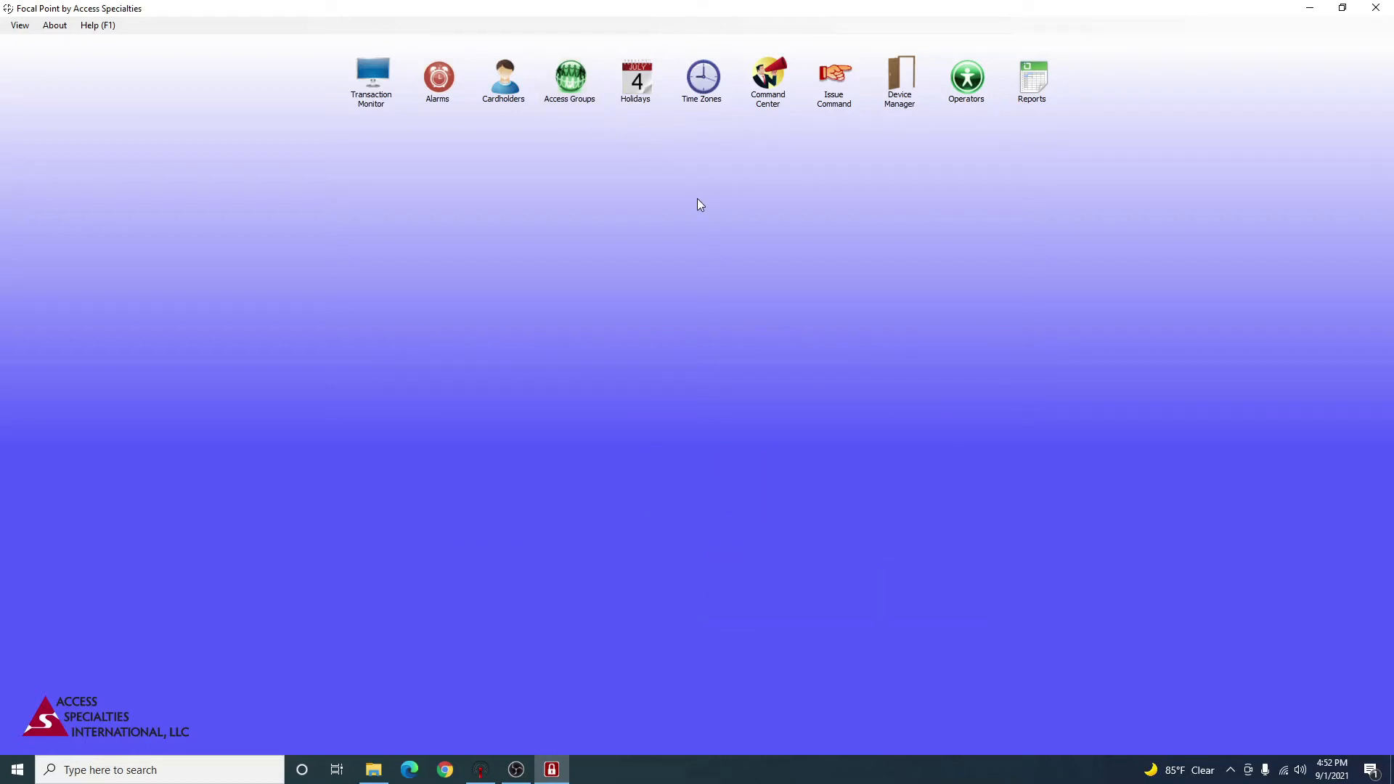
Open Time Zones and select 0002 : 24 x 7 to view its all-week schedule.
{"action": "left_click", "coordinate": [703, 80]}
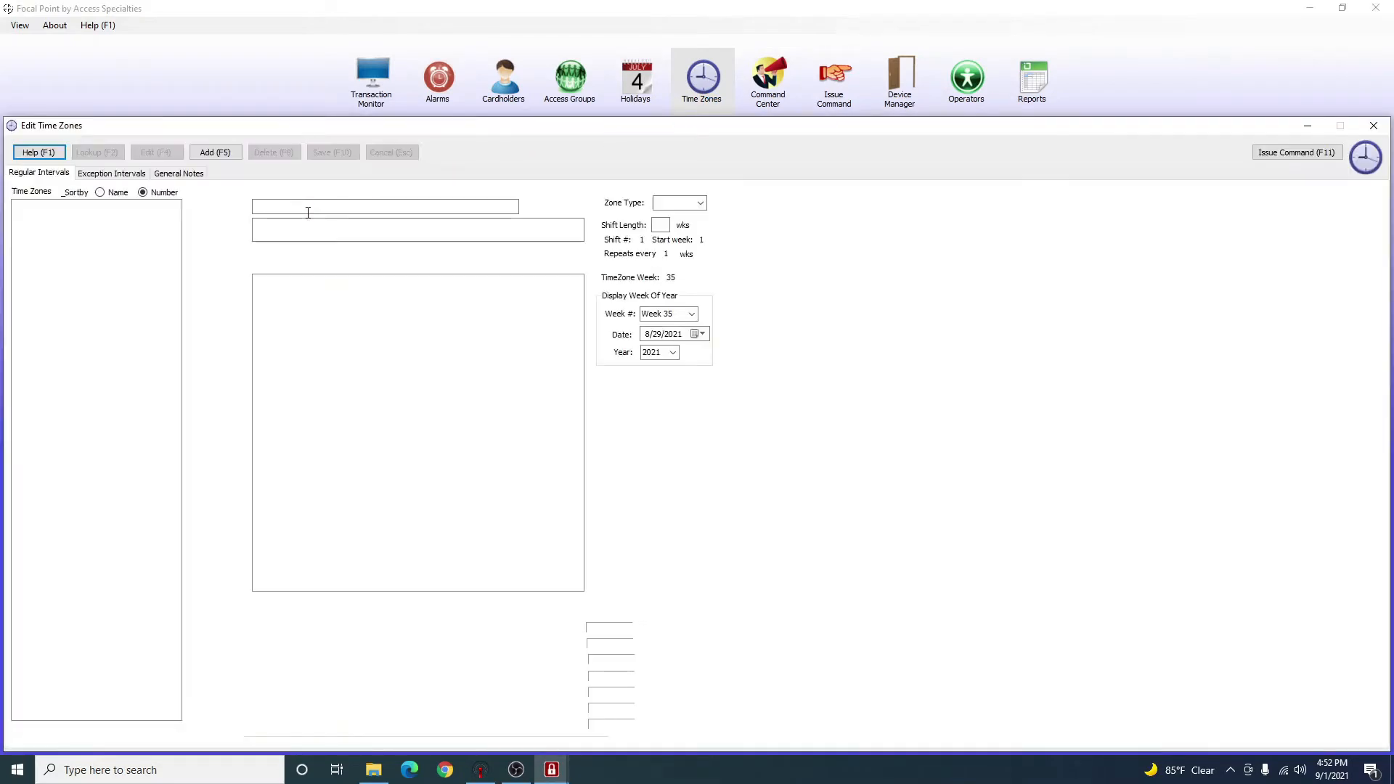
{"action": "left_click", "coordinate": [90, 209]}
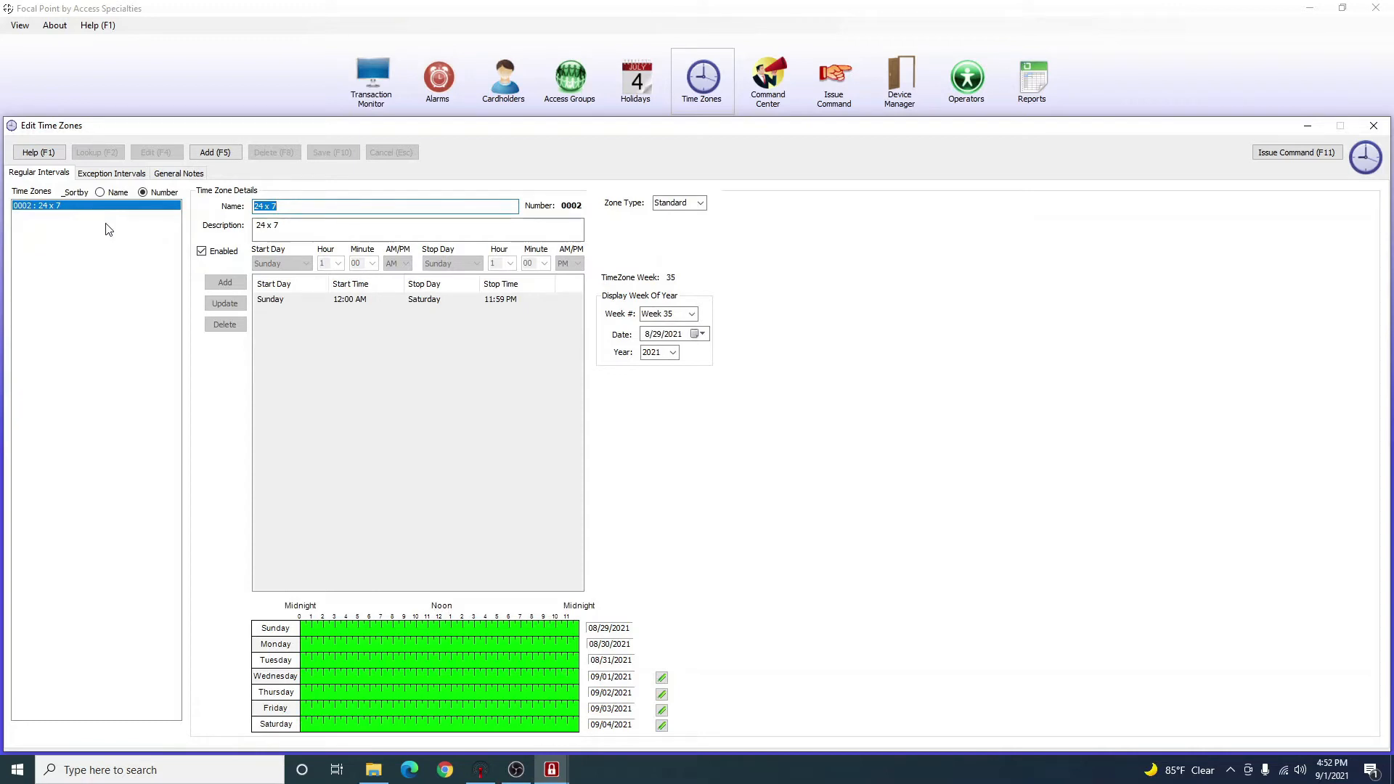
{"action": "left_click", "coordinate": [86, 256]}
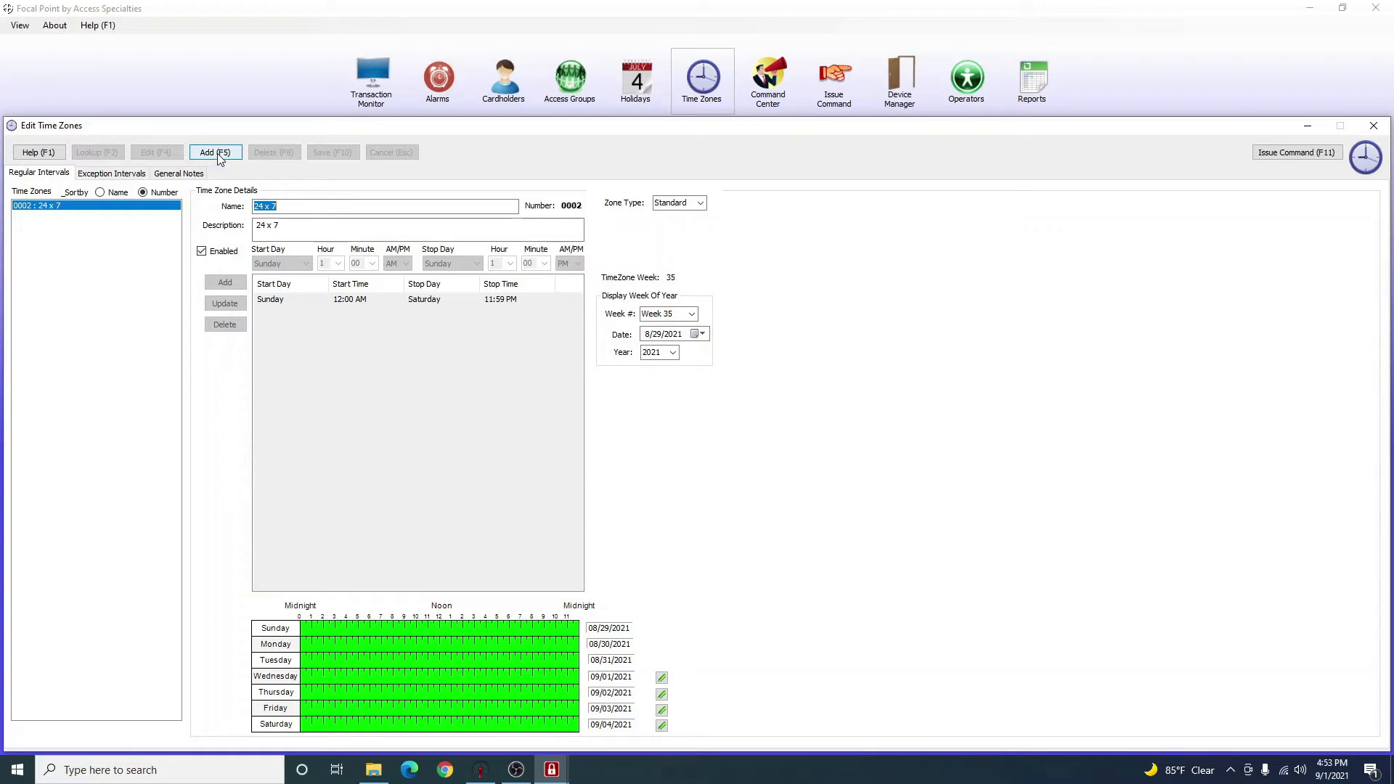
Start a new time zone record named 'Business Hours'.
{"action": "left_click", "coordinate": [220, 155]}
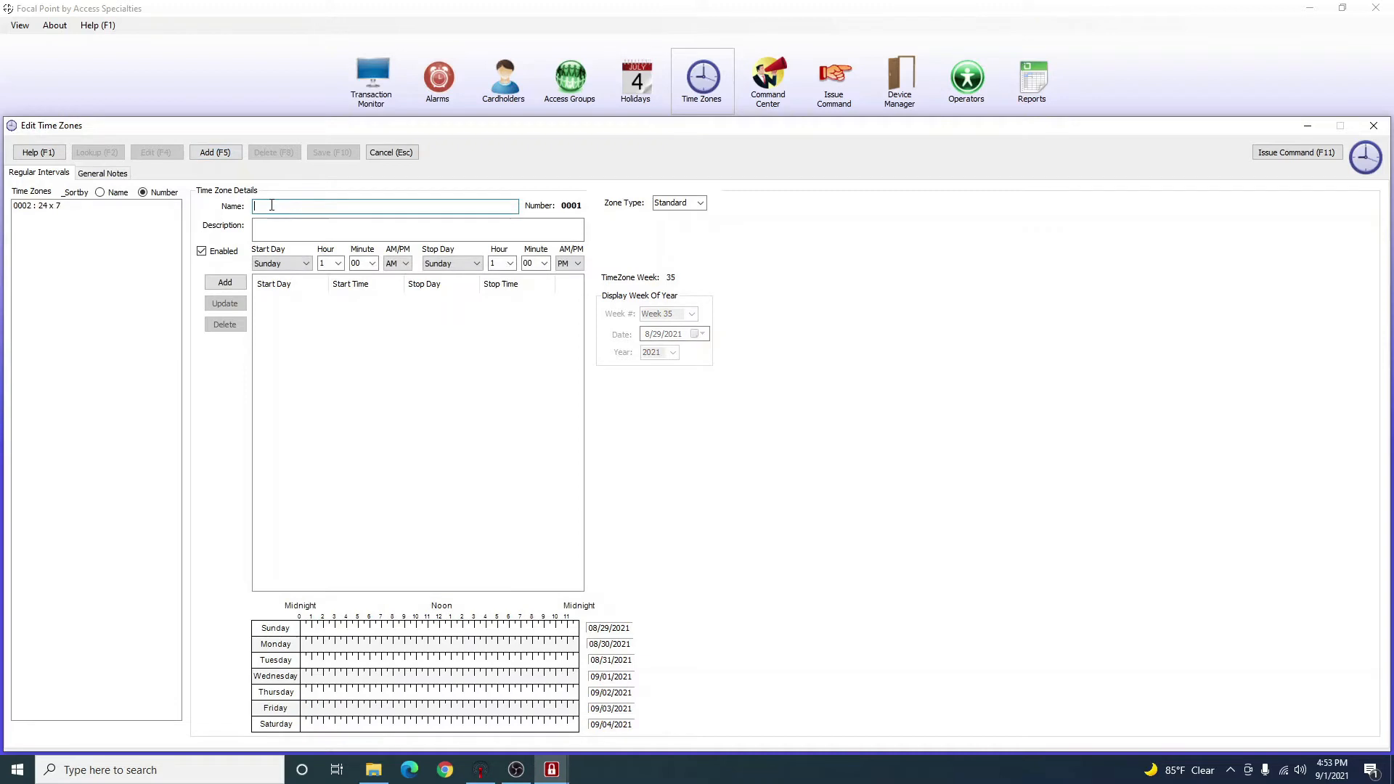
{"action": "type", "text": "B"}
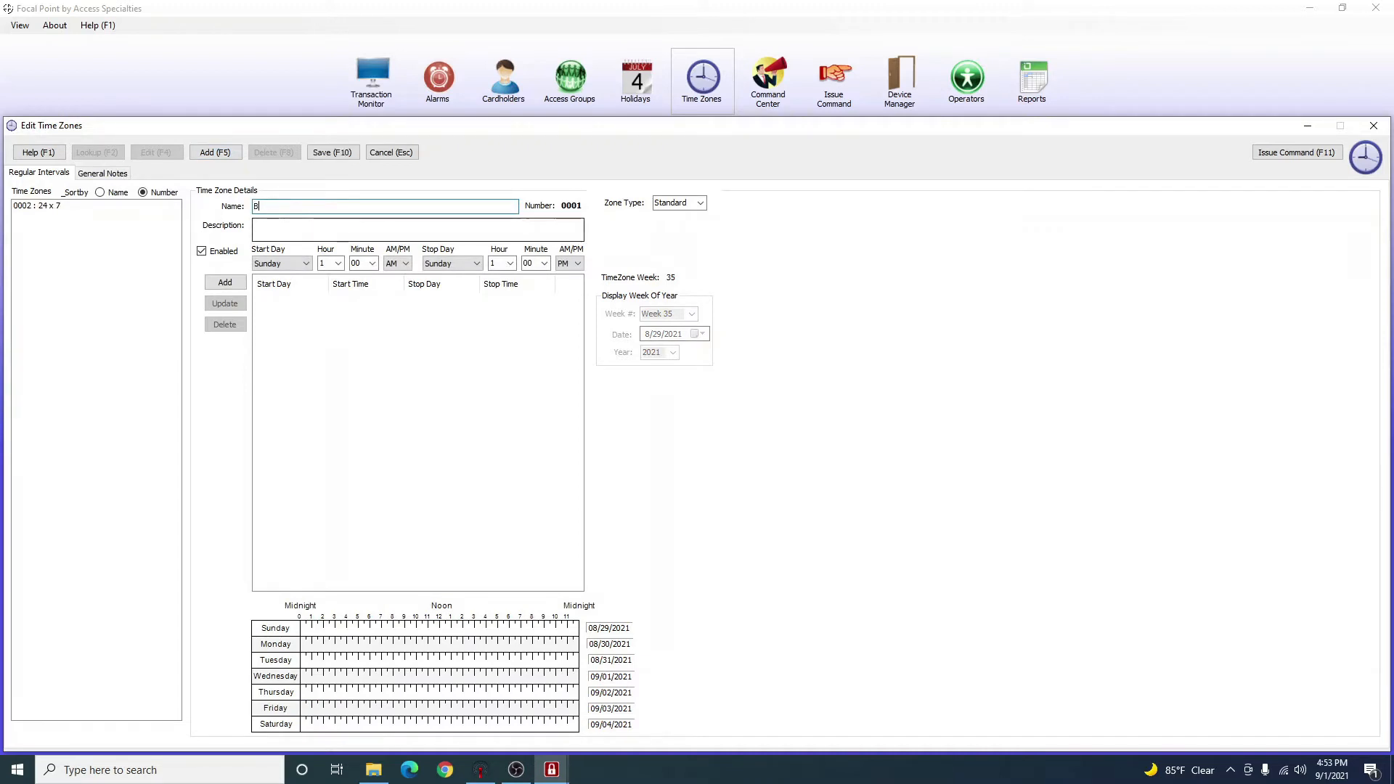
{"action": "key", "text": "BackSpace"}
{"action": "key", "text": "BackSpace"}
{"action": "type", "text": "usiness Ho"}
{"action": "left_click", "coordinate": [312, 228]}
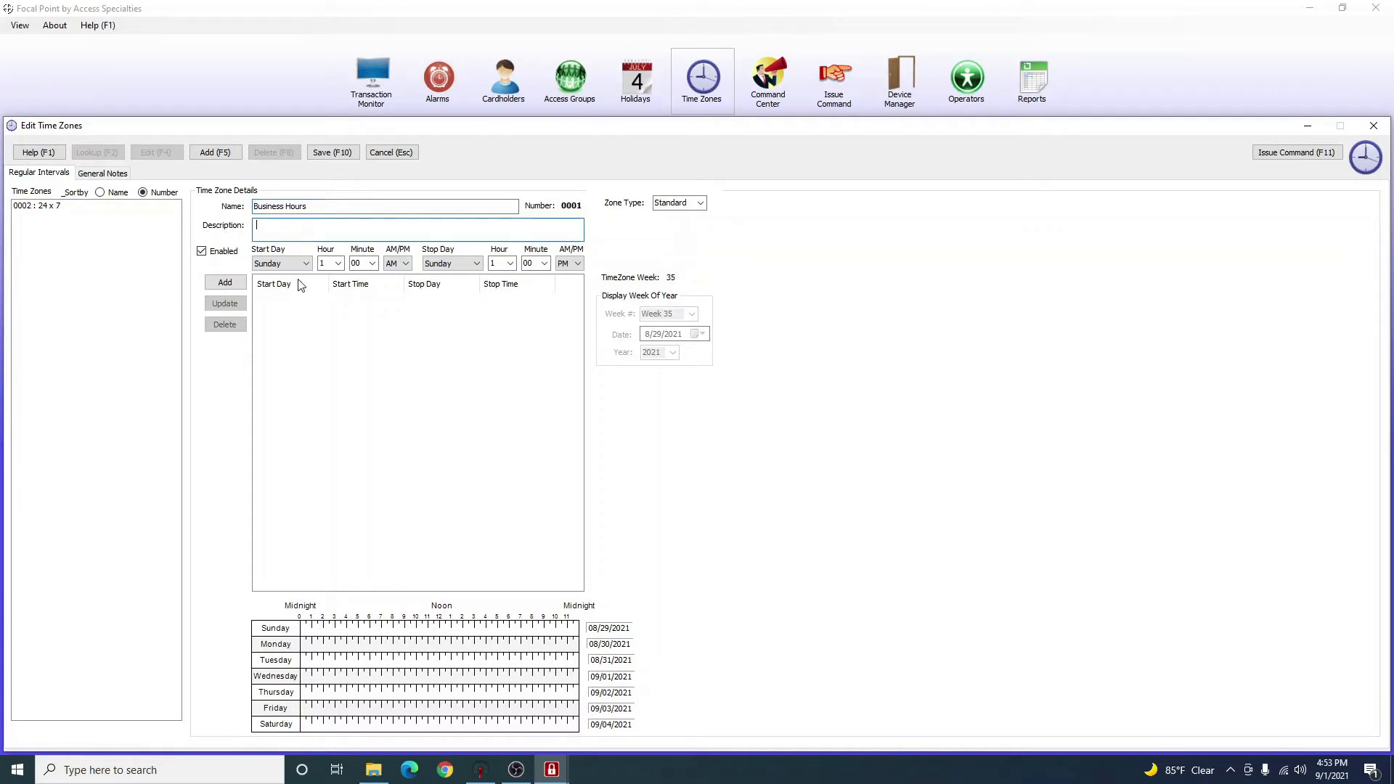
Set the interval's start day to Monday.
{"action": "mouse_move", "coordinate": [324, 379]}
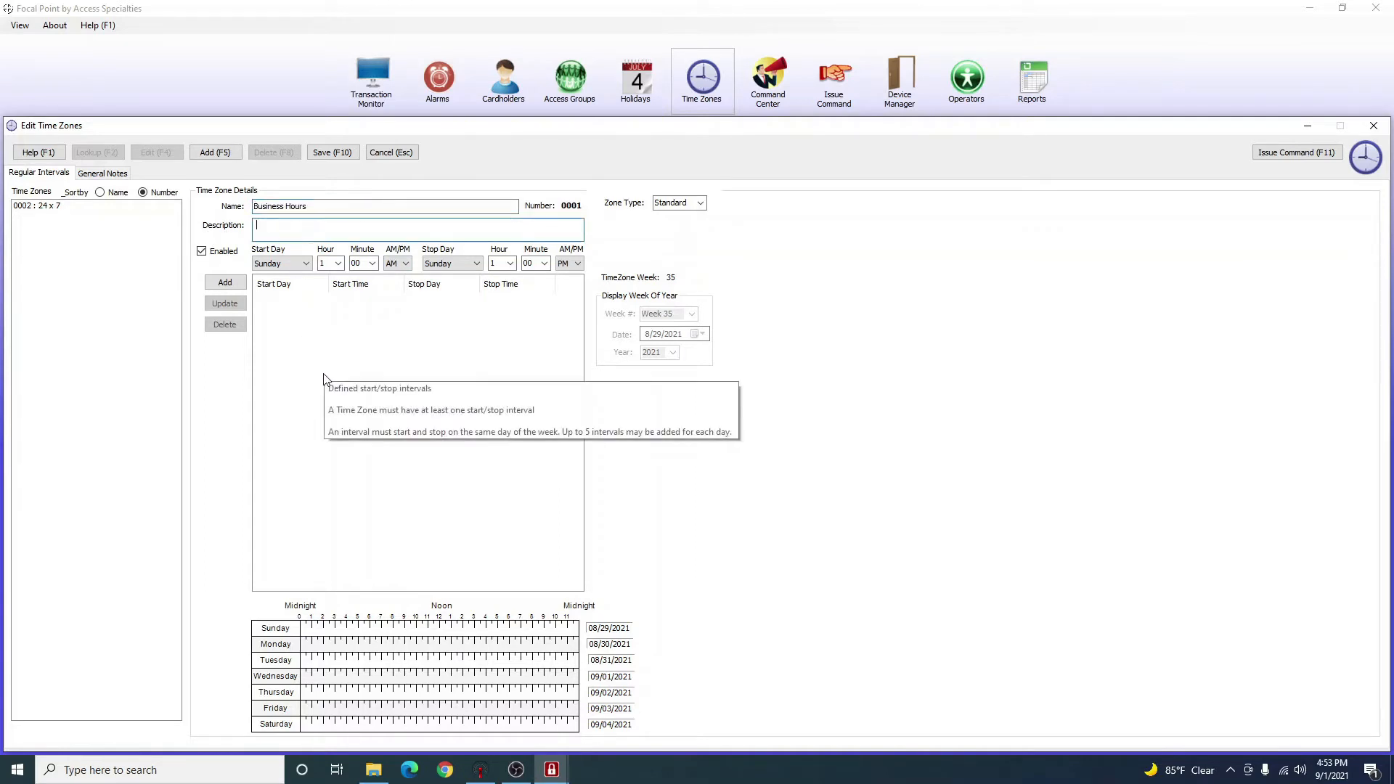
{"action": "left_click", "coordinate": [276, 266]}
{"action": "left_click", "coordinate": [277, 271]}
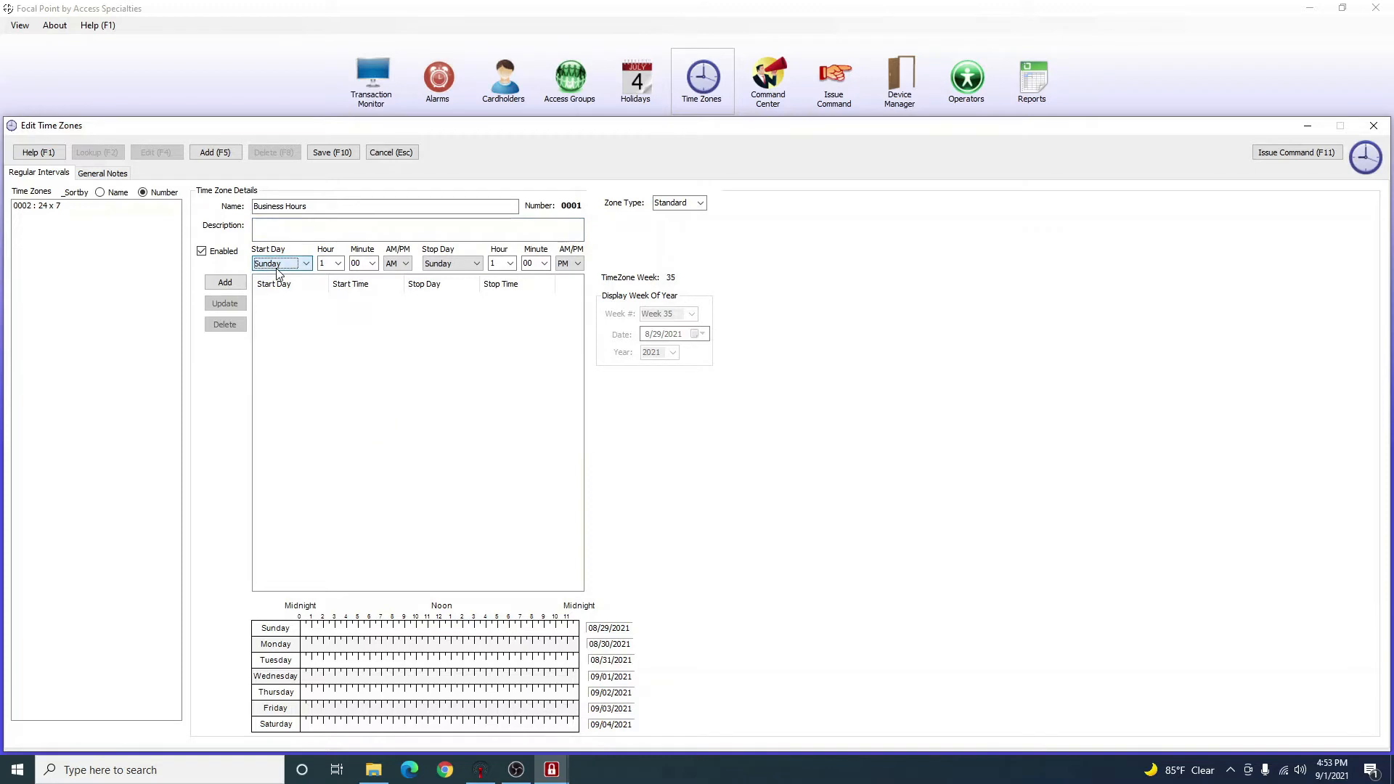
{"action": "left_click", "coordinate": [274, 267]}
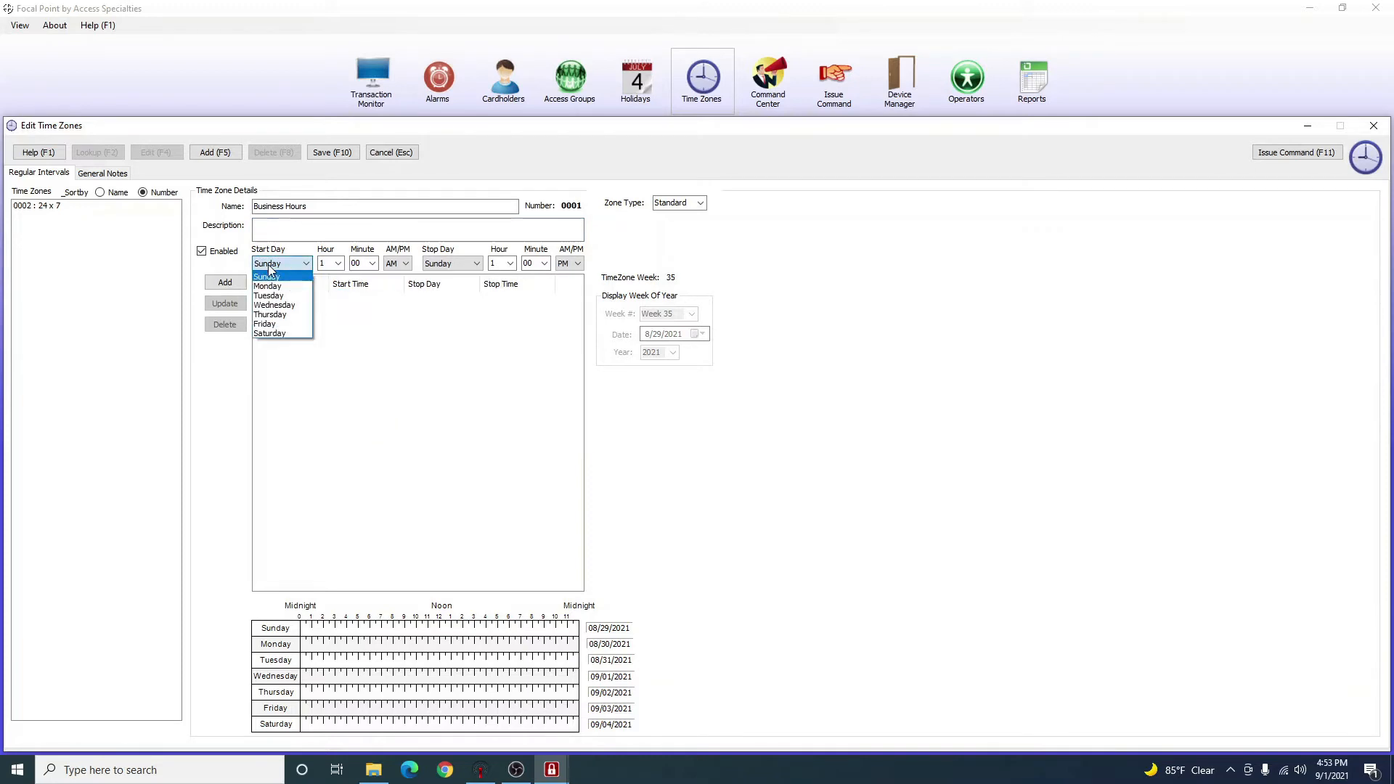
{"action": "left_click", "coordinate": [275, 268]}
{"action": "left_click", "coordinate": [275, 267]}
{"action": "left_click", "coordinate": [285, 287]}
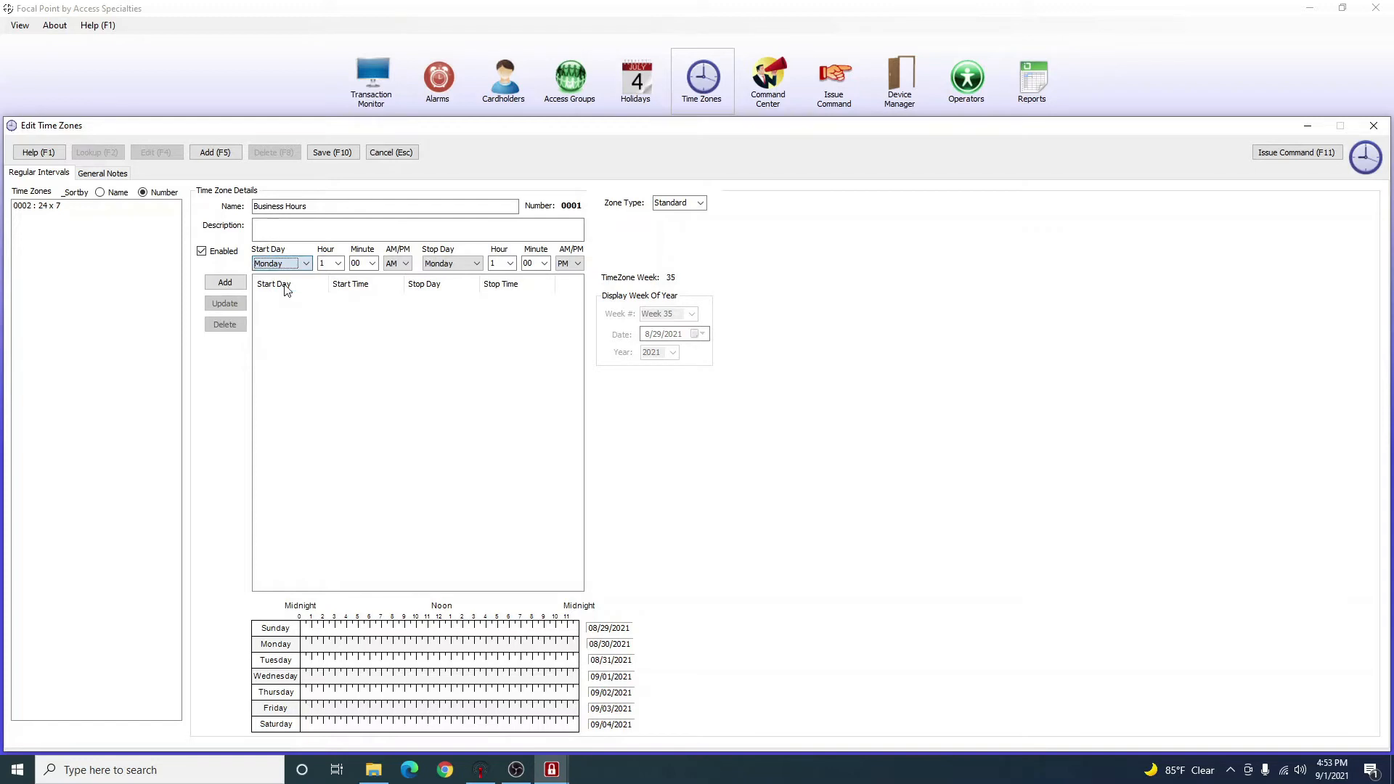
Set the interval's start time to 07:00 AM.
{"action": "left_click", "coordinate": [339, 263]}
{"action": "left_click", "coordinate": [330, 335]}
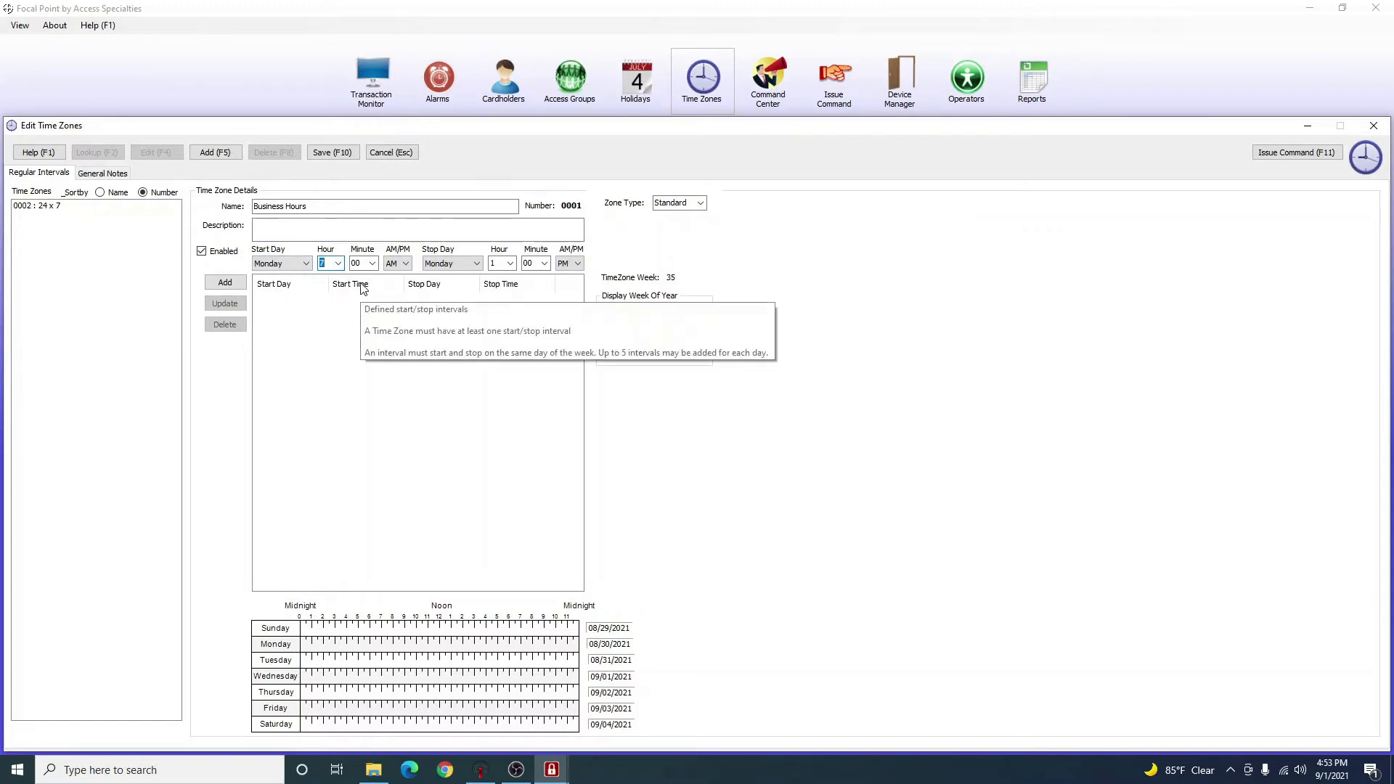
{"action": "left_click", "coordinate": [339, 263]}
{"action": "left_click", "coordinate": [330, 335]}
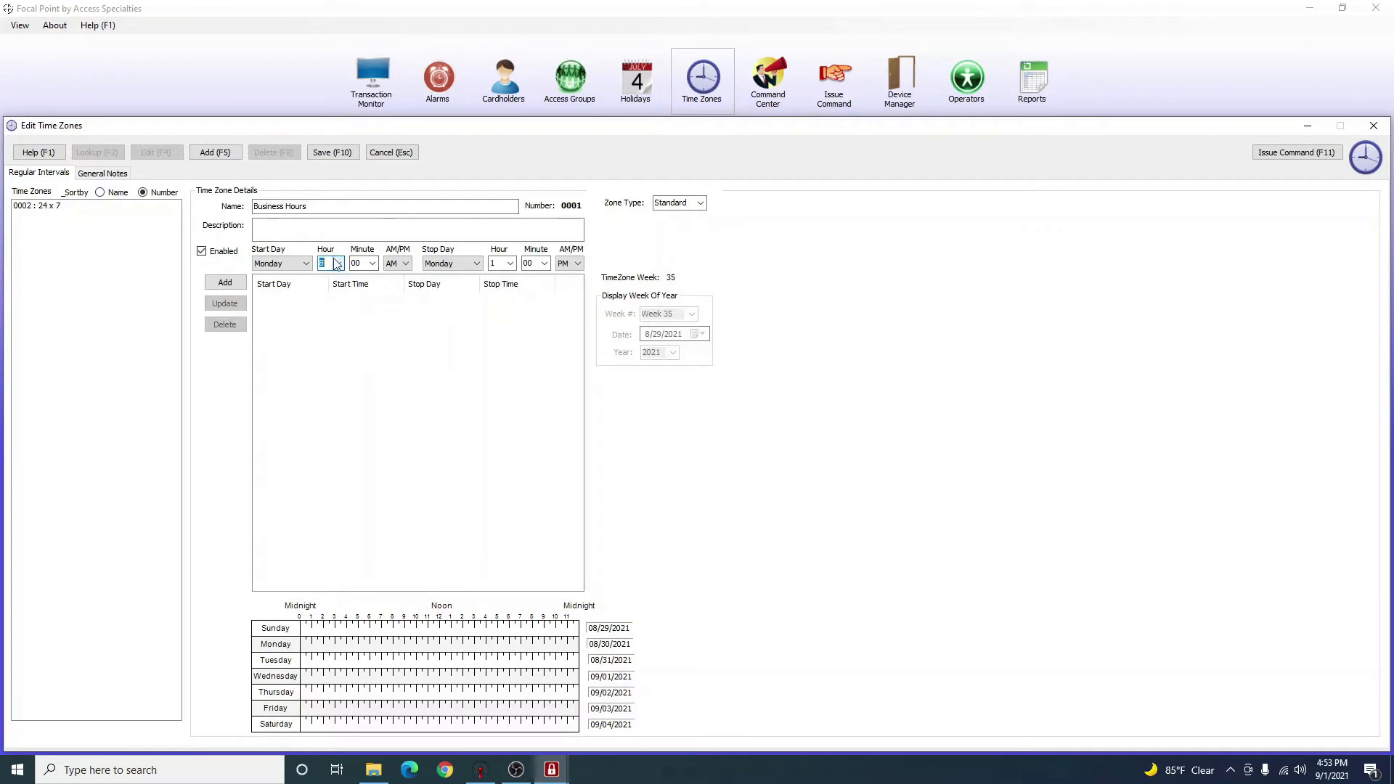
{"action": "left_click", "coordinate": [339, 263]}
{"action": "left_click", "coordinate": [328, 286]}
{"action": "left_click", "coordinate": [339, 263]}
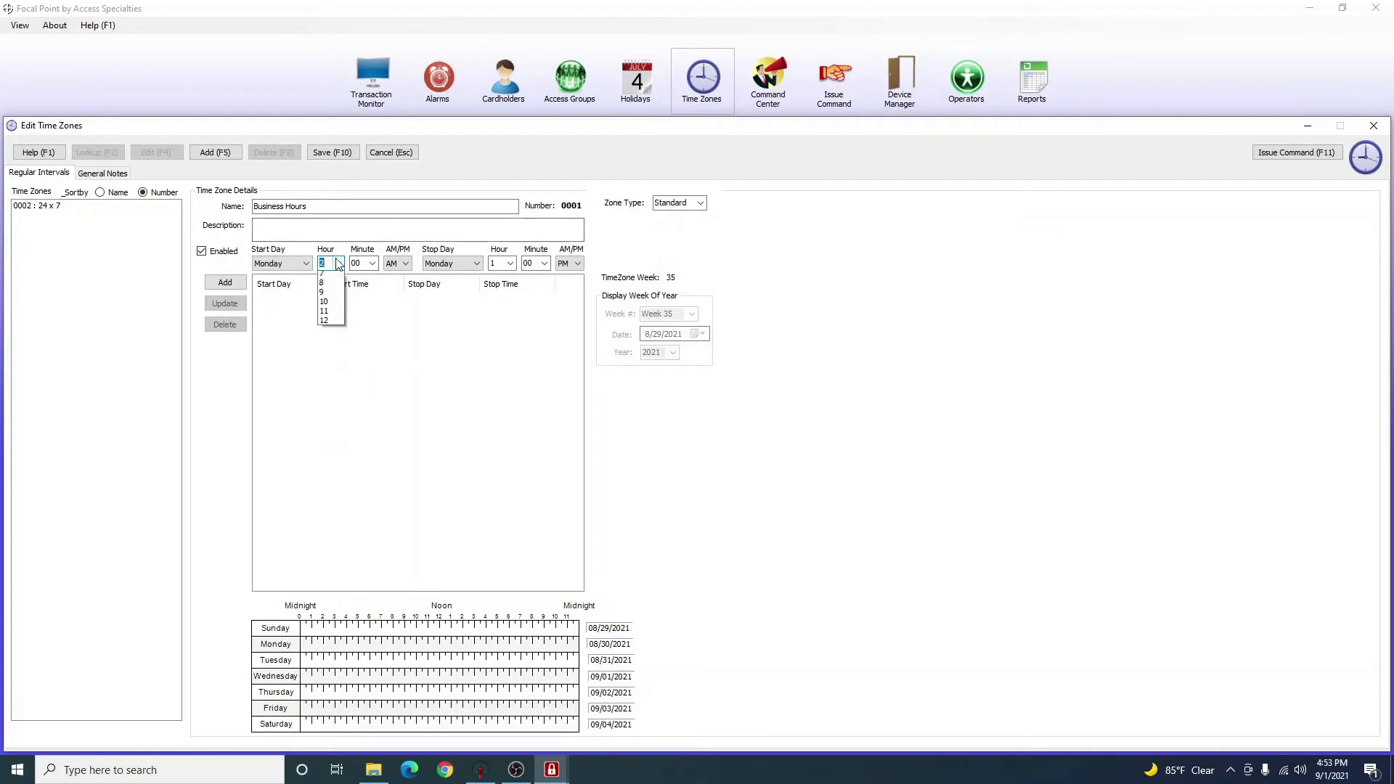
{"action": "left_click", "coordinate": [330, 334]}
{"action": "left_click", "coordinate": [406, 264]}
{"action": "left_click", "coordinate": [397, 286]}
{"action": "left_click", "coordinate": [401, 267]}
{"action": "left_click", "coordinate": [400, 277]}
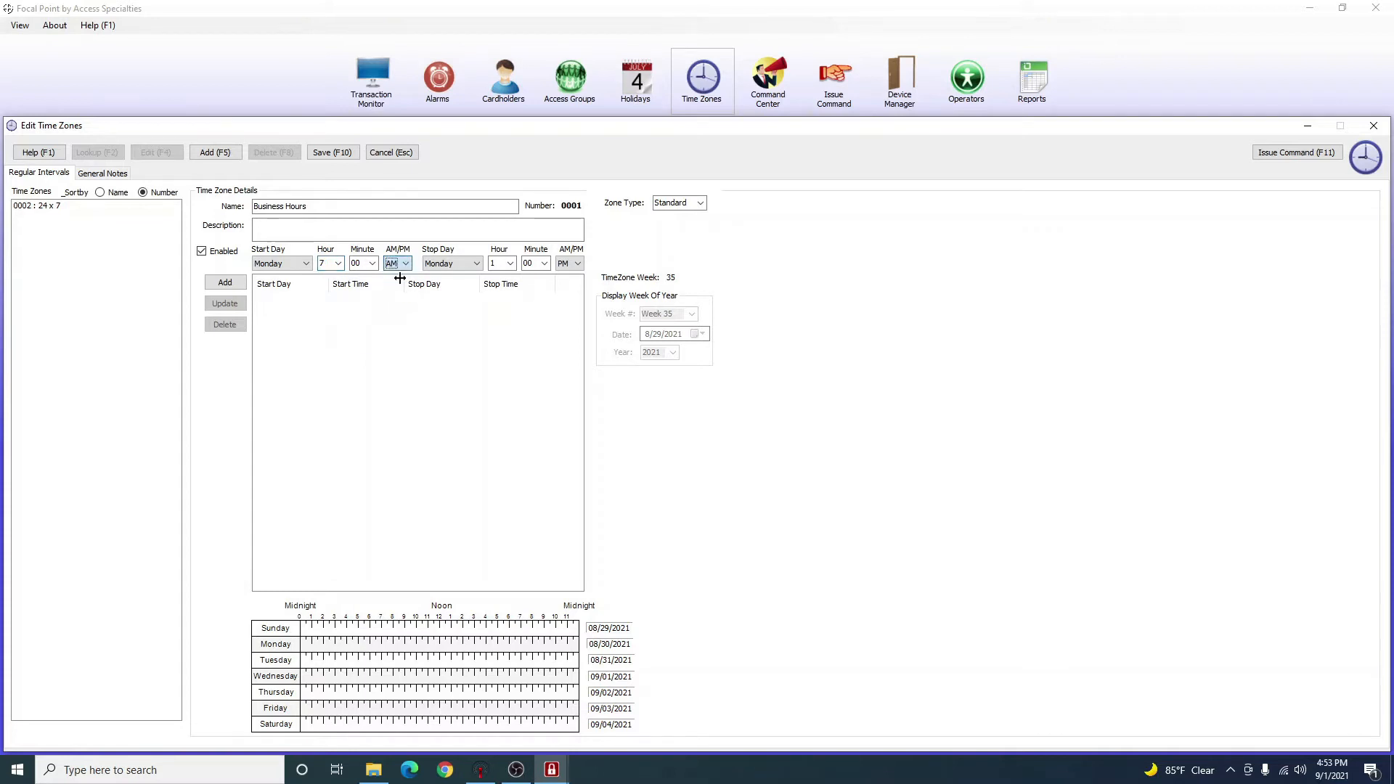
{"action": "left_click", "coordinate": [372, 263]}
{"action": "scroll", "coordinate": [360, 346], "scroll_direction": "down", "scroll_amount": 10}
{"action": "scroll", "coordinate": [361, 346], "scroll_direction": "up", "scroll_amount": 10}
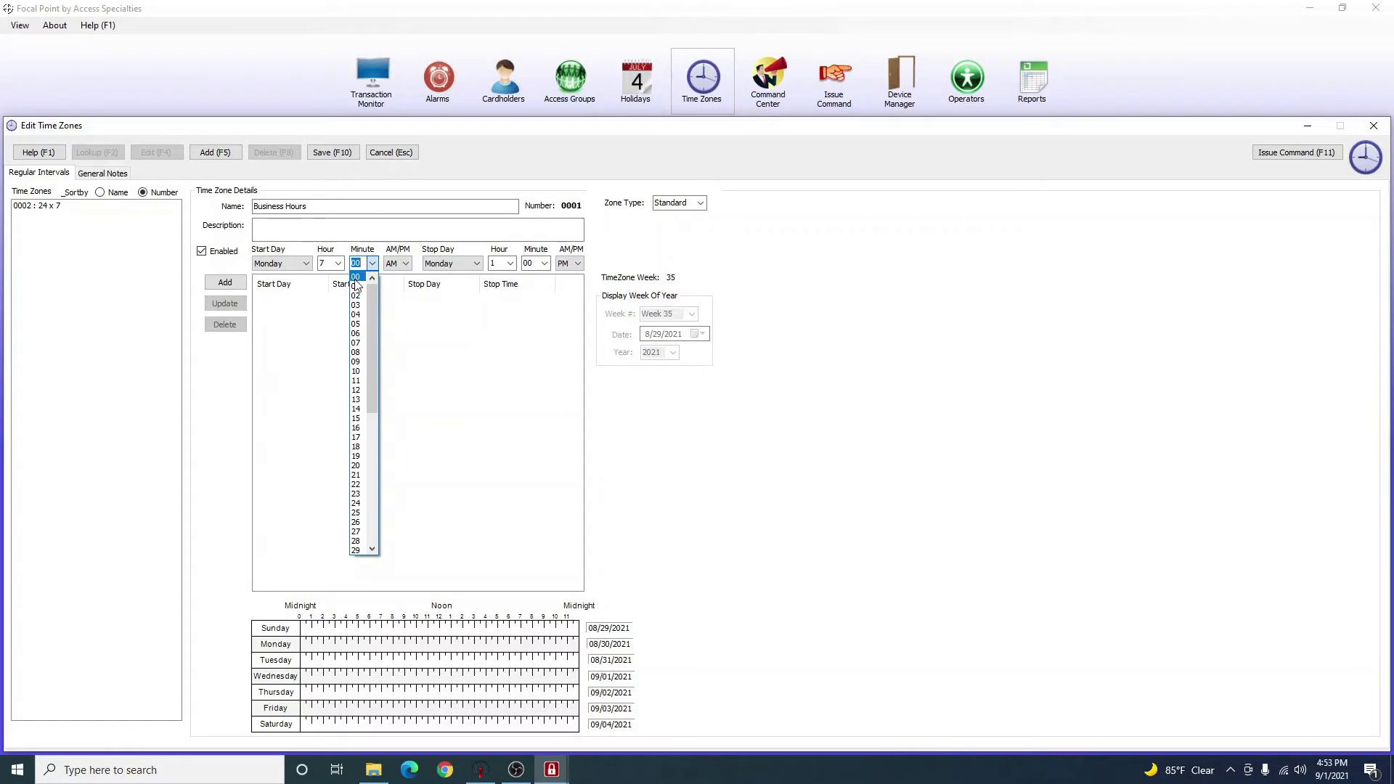
{"action": "left_click", "coordinate": [355, 281]}
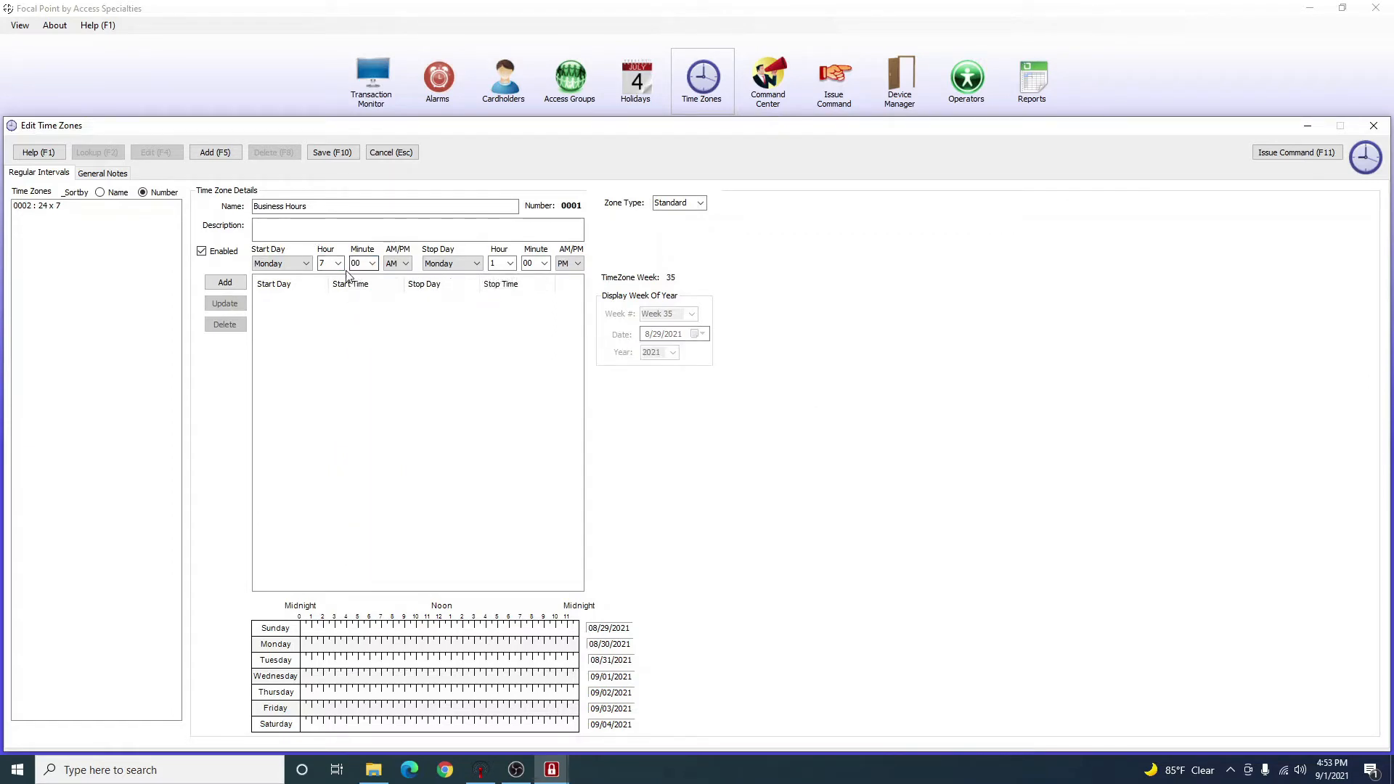
End the interval at 05:00 PM and add the Monday interval.
{"action": "left_click", "coordinate": [511, 265]}
{"action": "left_click", "coordinate": [493, 315]}
{"action": "left_click", "coordinate": [226, 282]}
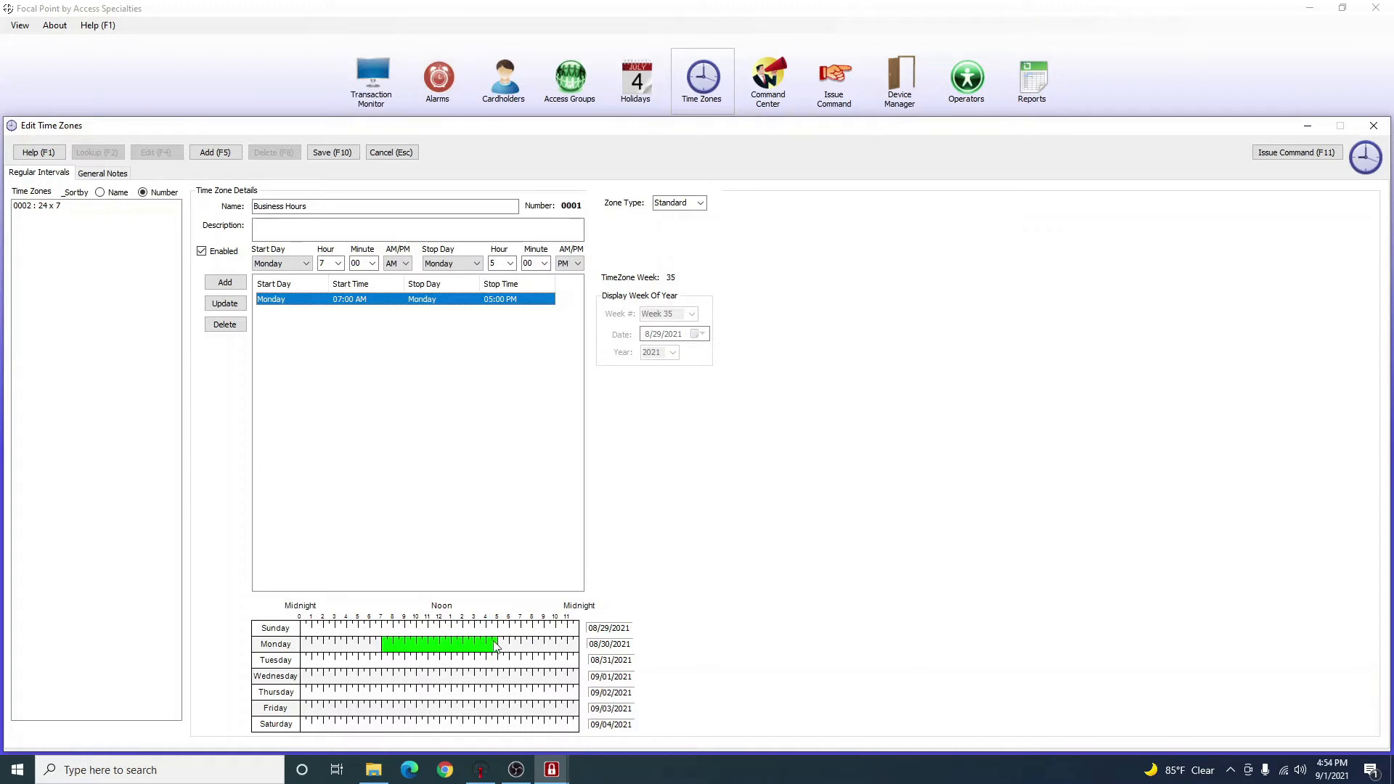
{"action": "left_click", "coordinate": [312, 392]}
Add Tuesday and Wednesday 07:00 AM–05:00 PM intervals.
{"action": "left_click", "coordinate": [286, 263]}
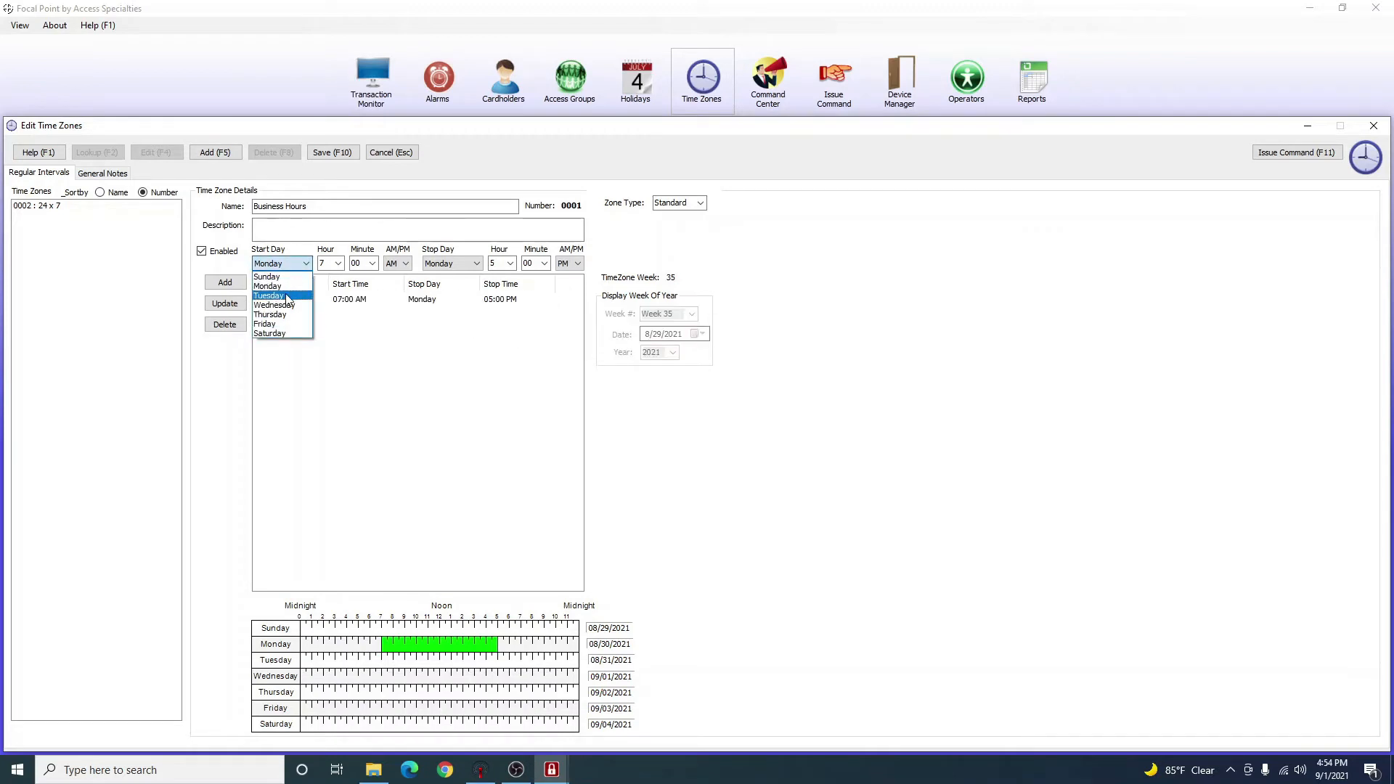
{"action": "left_click", "coordinate": [287, 296]}
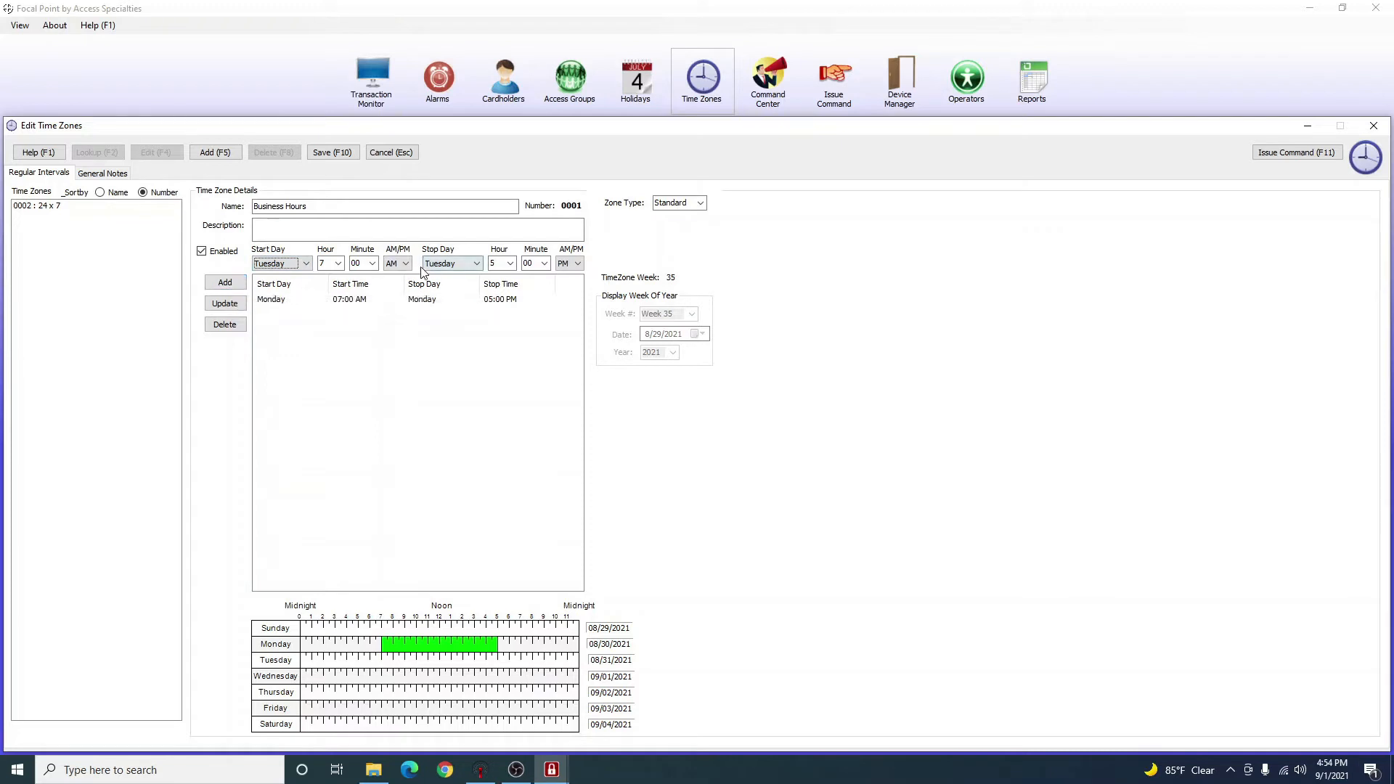
{"action": "left_click", "coordinate": [225, 282]}
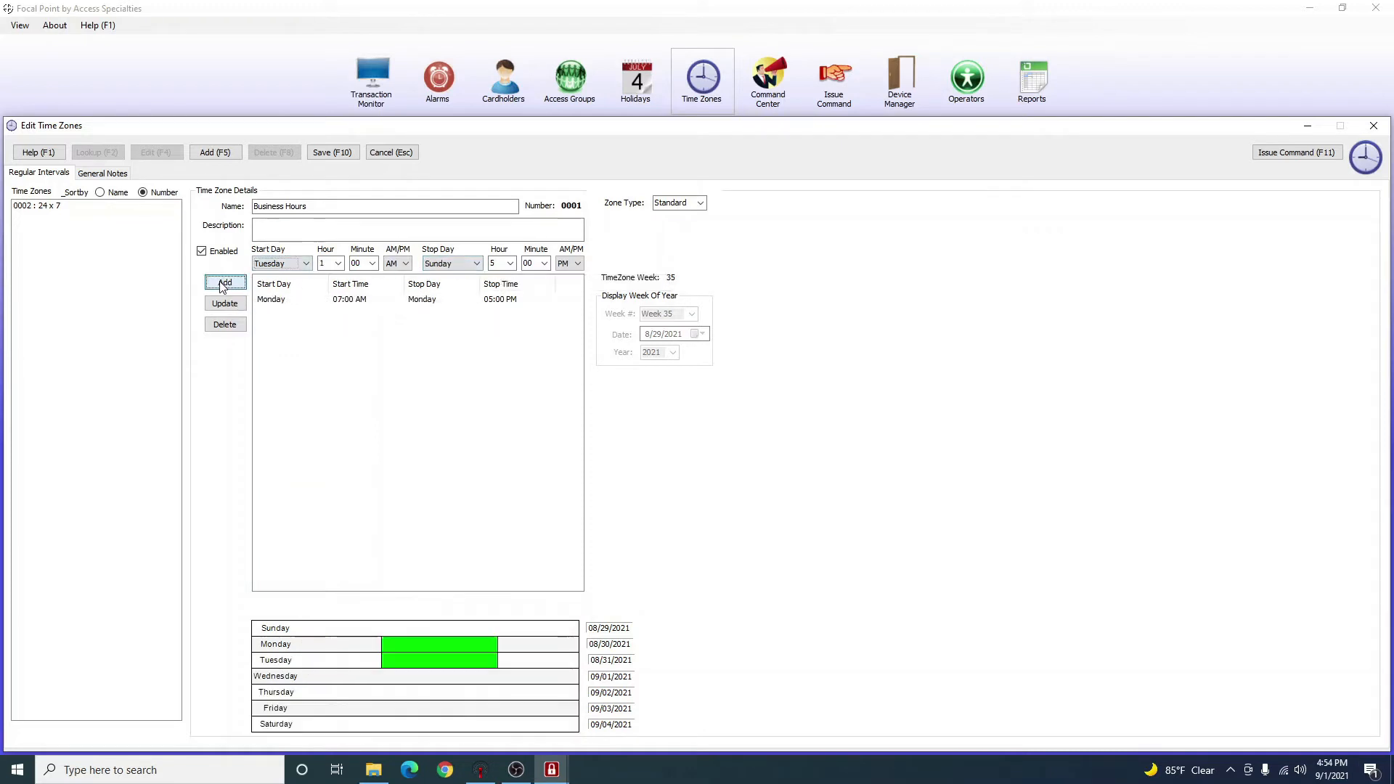
{"action": "left_click", "coordinate": [279, 264]}
{"action": "left_click", "coordinate": [275, 305]}
{"action": "left_click", "coordinate": [225, 282]}
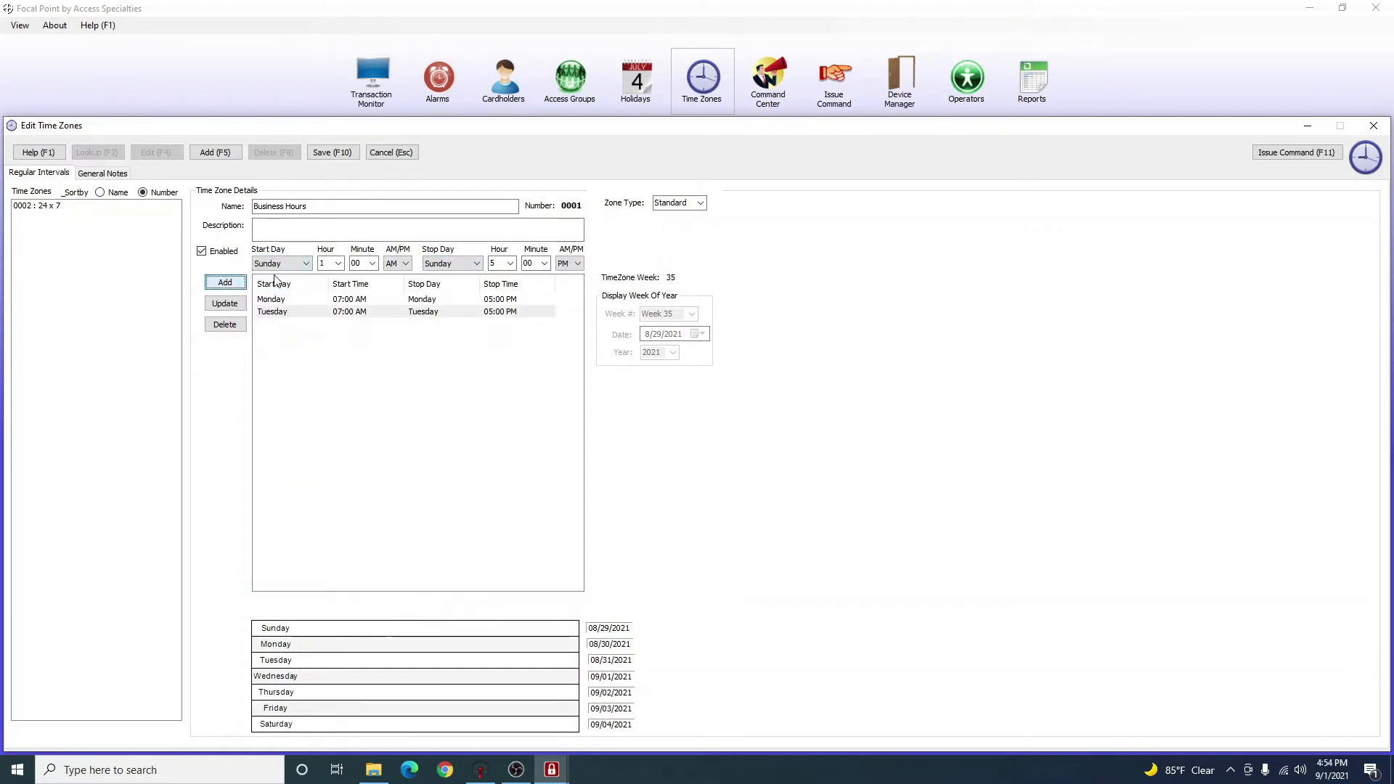
Add Thursday and Friday 07:00 AM–05:00 PM intervals.
{"action": "left_click", "coordinate": [280, 264]}
{"action": "left_click", "coordinate": [283, 314]}
{"action": "left_click", "coordinate": [225, 282]}
{"action": "left_click", "coordinate": [279, 264]}
{"action": "left_click", "coordinate": [265, 324]}
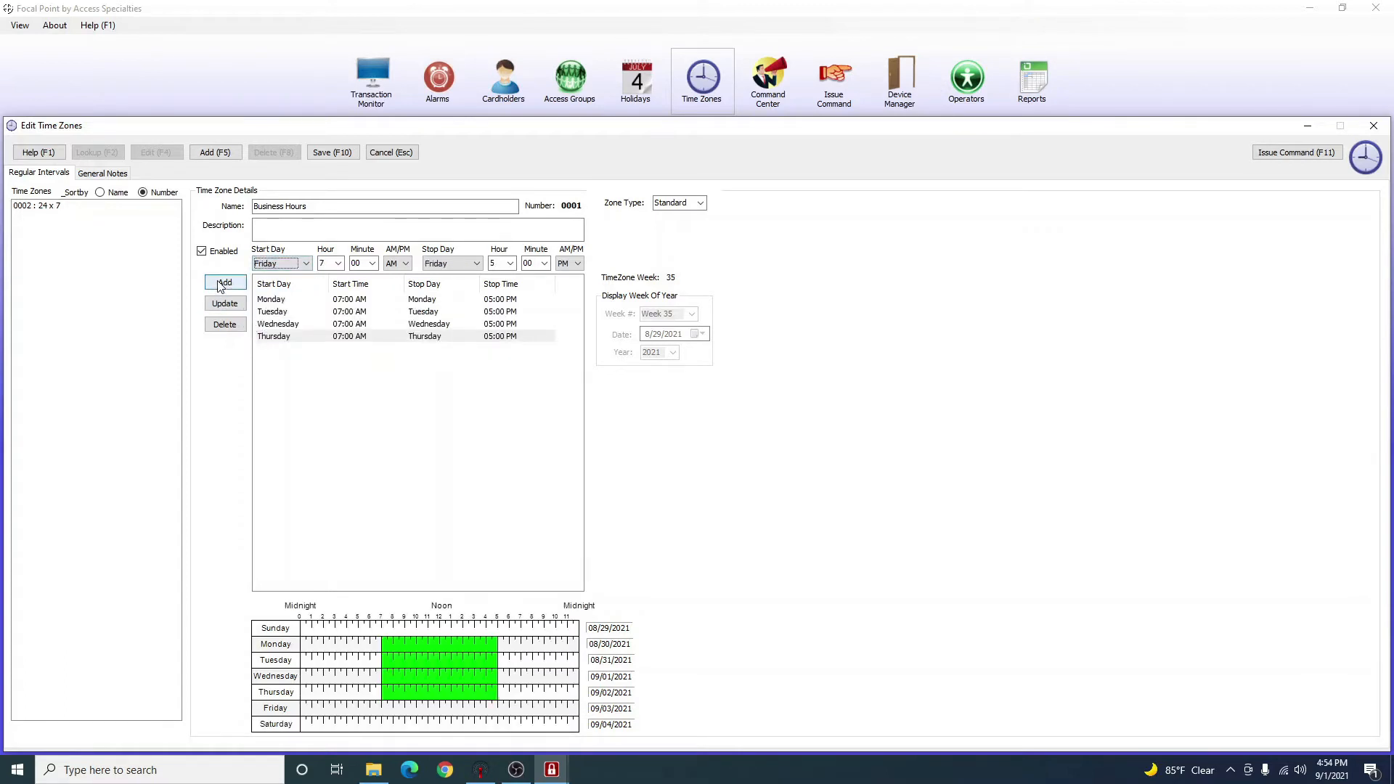
{"action": "left_click", "coordinate": [225, 283]}
Choose Saturday as the start day with a start time of 8:30 AM.
{"action": "left_click", "coordinate": [279, 264]}
{"action": "left_click", "coordinate": [280, 333]}
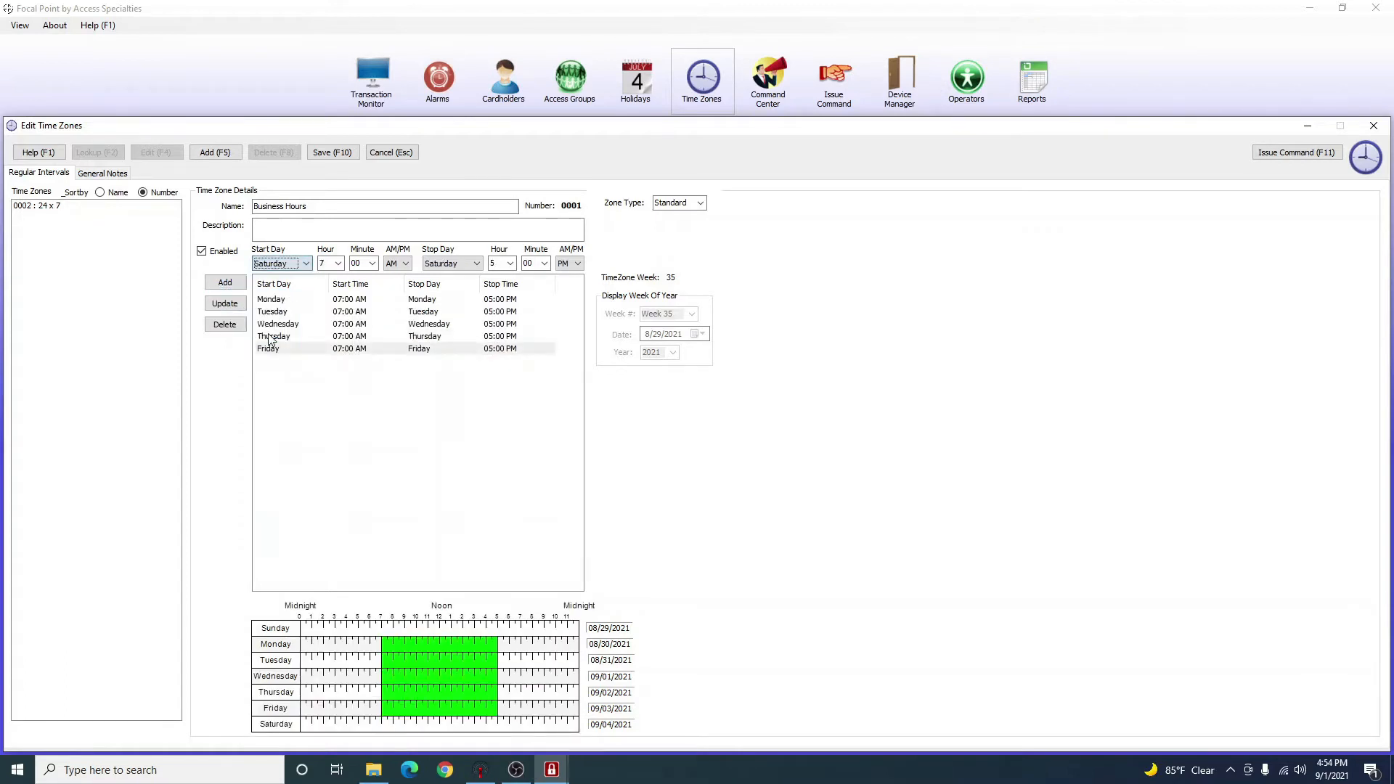
{"action": "left_click", "coordinate": [301, 421]}
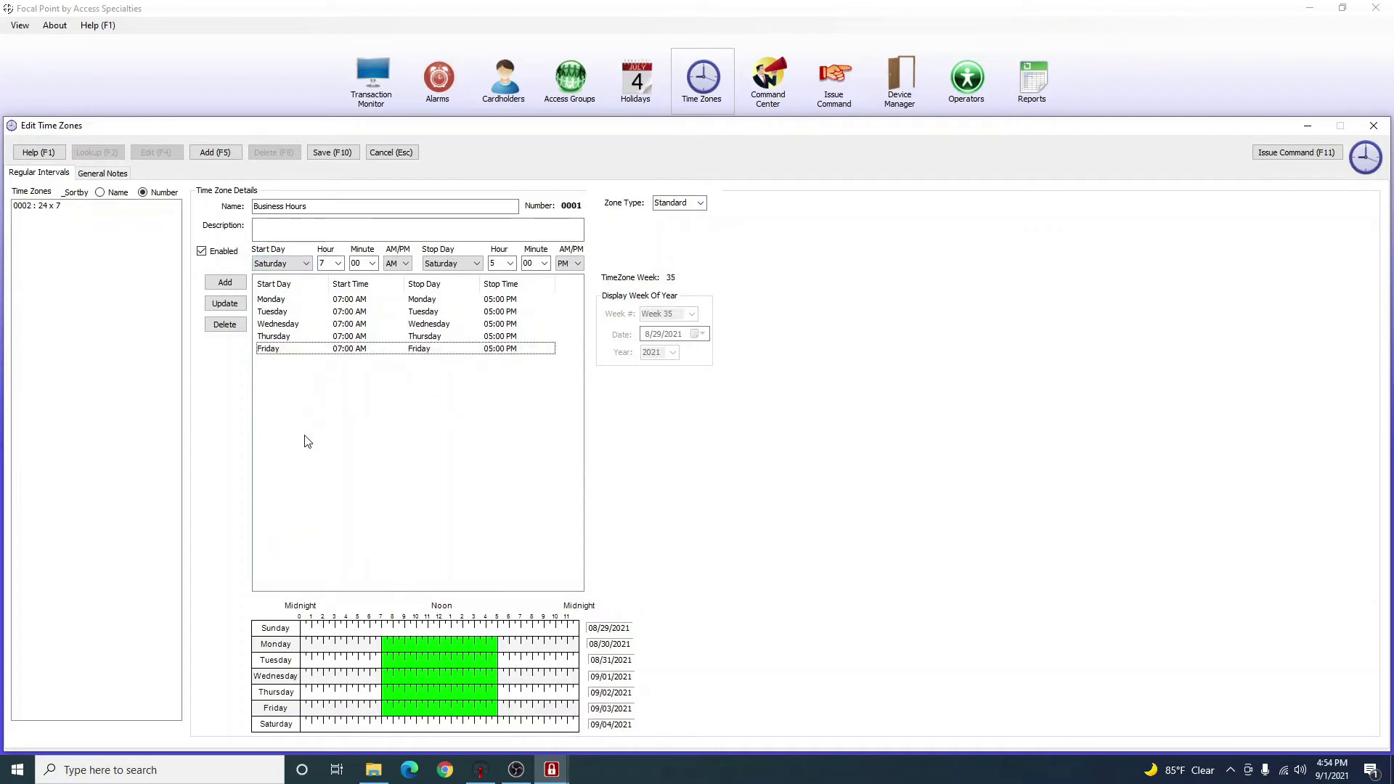
{"action": "left_click", "coordinate": [337, 264]}
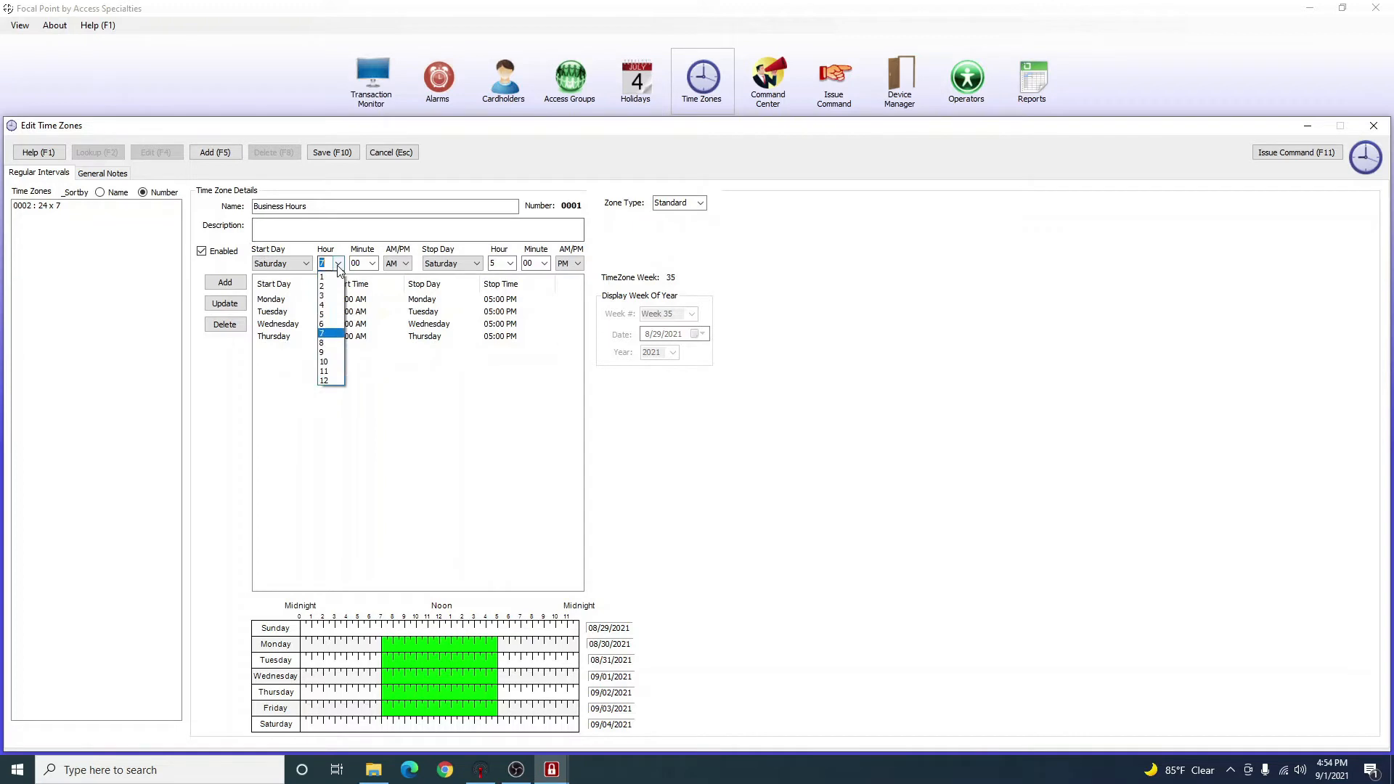
{"action": "left_click", "coordinate": [333, 343]}
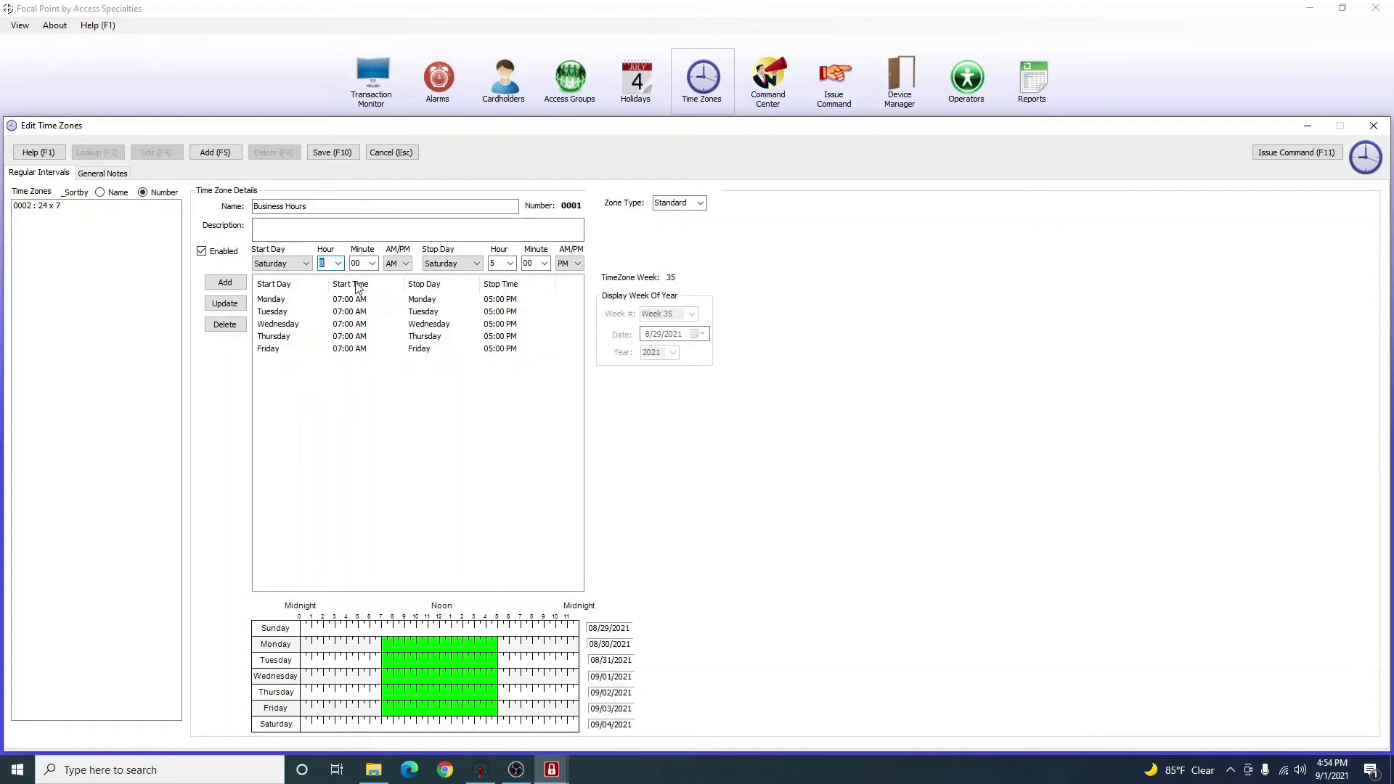
{"action": "left_click", "coordinate": [372, 264]}
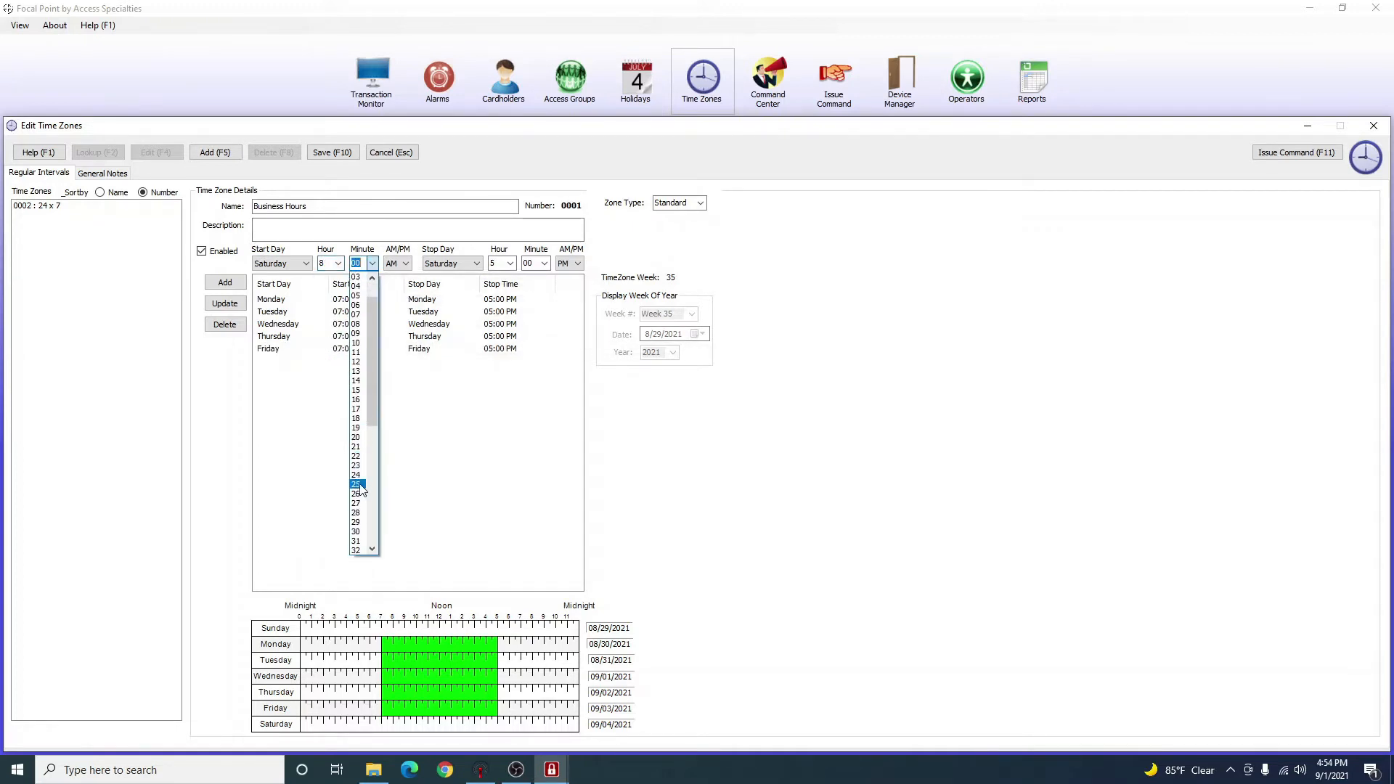
{"action": "left_click", "coordinate": [358, 531]}
{"action": "left_click", "coordinate": [412, 400]}
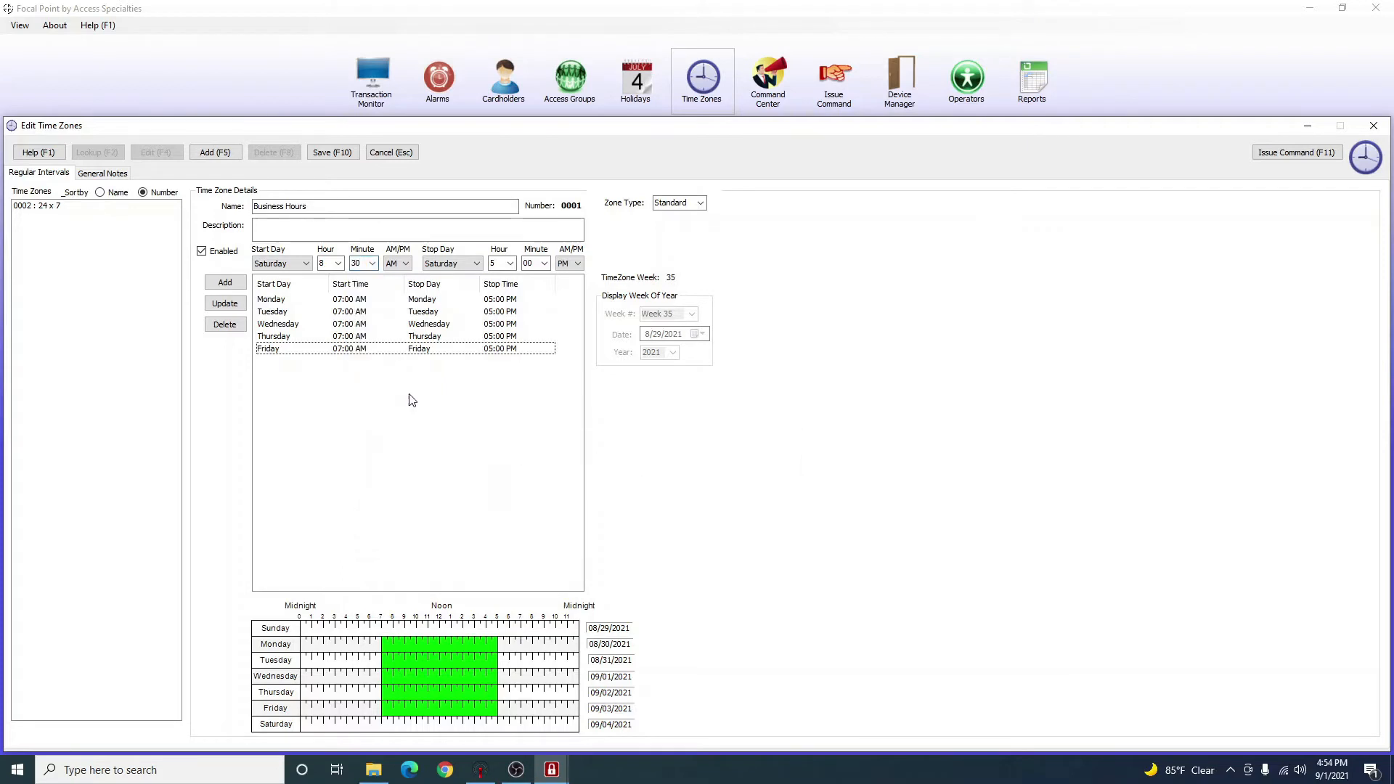
End the Saturday interval at 4:31 PM and add it.
{"action": "left_click", "coordinate": [511, 263]}
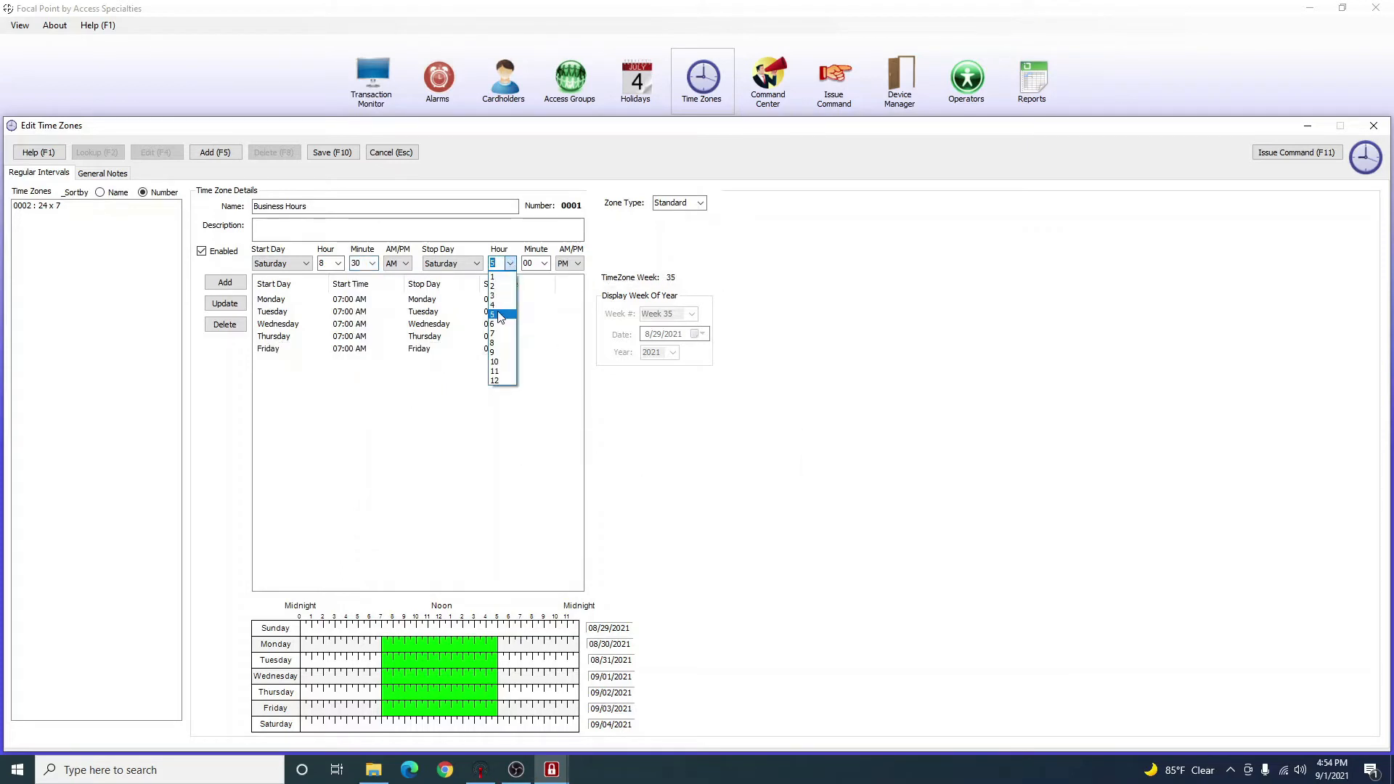
{"action": "left_click", "coordinate": [497, 305]}
{"action": "left_click", "coordinate": [544, 264]}
{"action": "scroll", "coordinate": [528, 363], "scroll_direction": "down", "scroll_amount": 5}
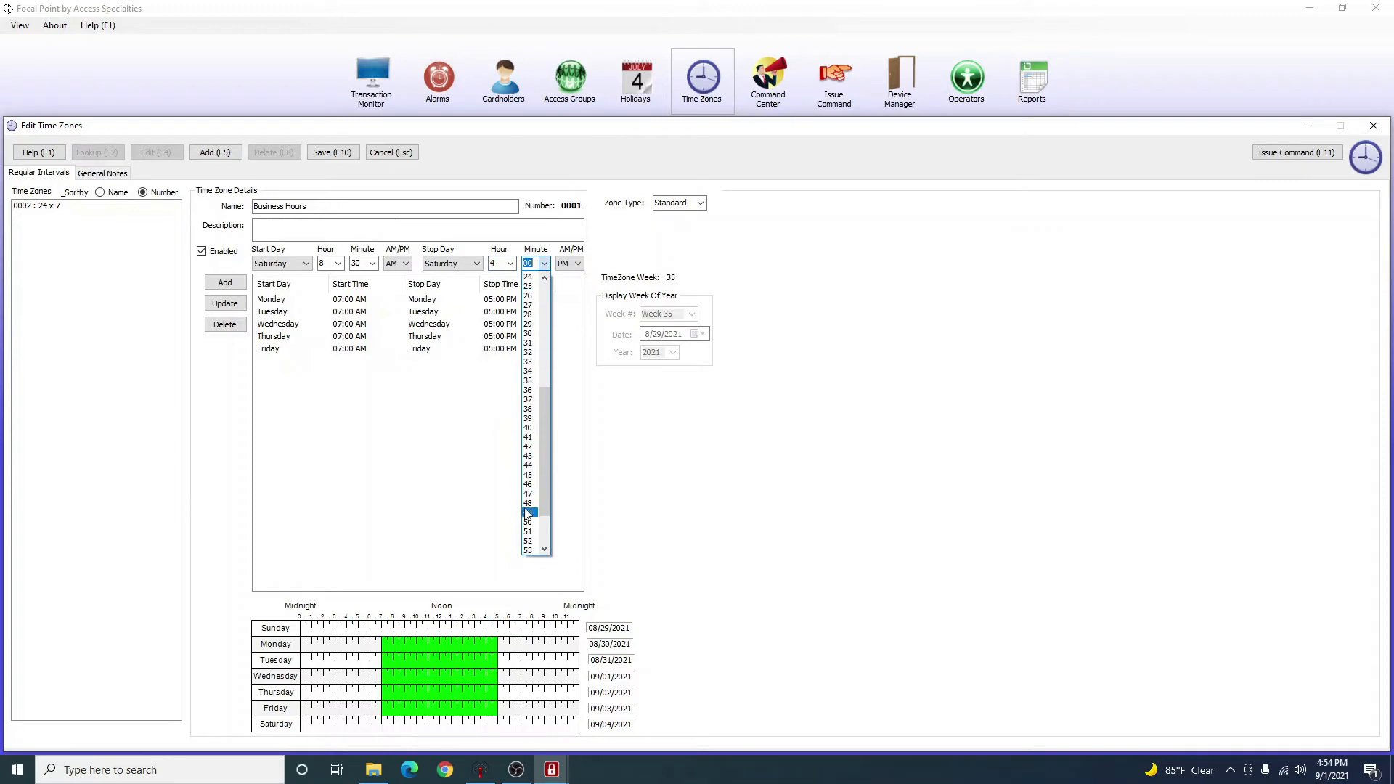
{"action": "left_click", "coordinate": [536, 343]}
{"action": "left_click", "coordinate": [544, 264]}
{"action": "left_click", "coordinate": [405, 502]}
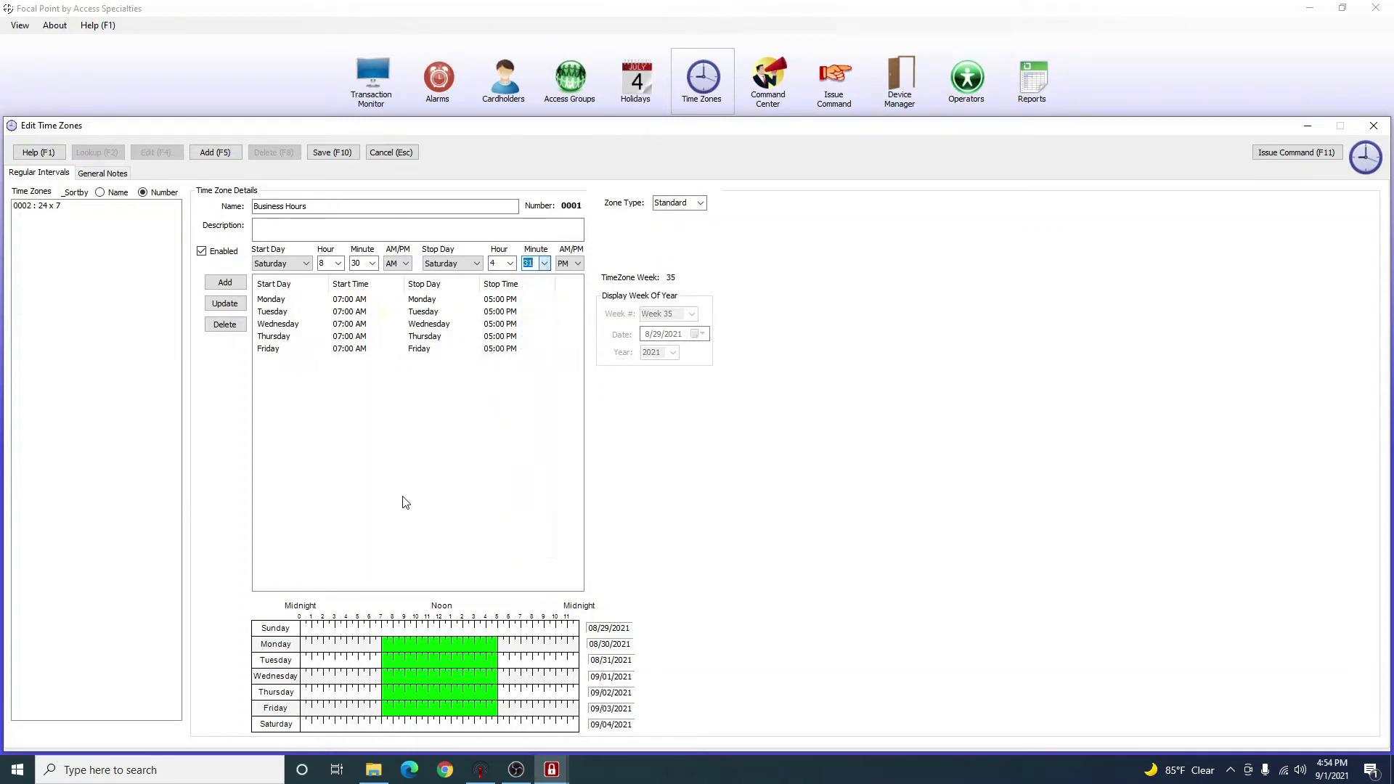
{"action": "left_click", "coordinate": [224, 284]}
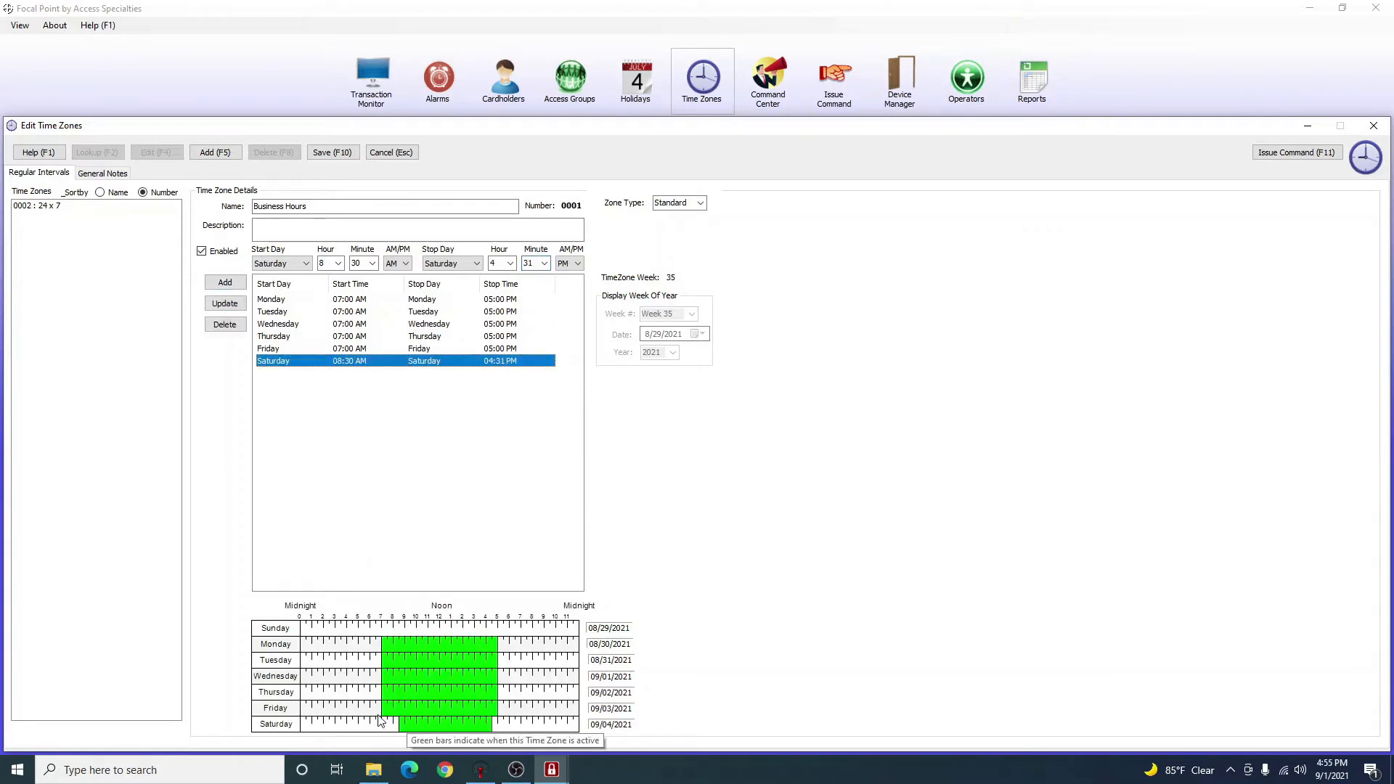
{"action": "left_click", "coordinate": [501, 548]}
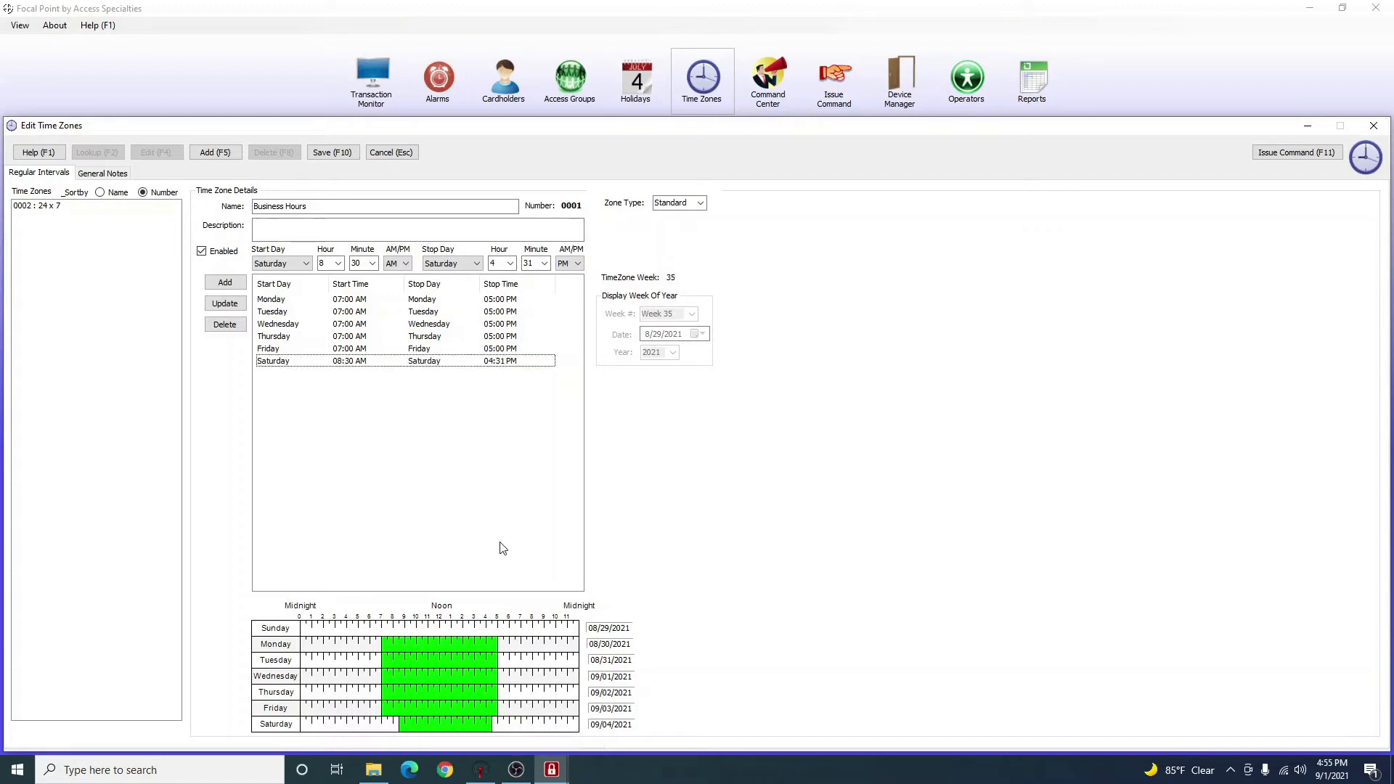
Save the Business Hours time zone, close its editor, and bring up the Access Groups list.
{"action": "left_click", "coordinate": [344, 154]}
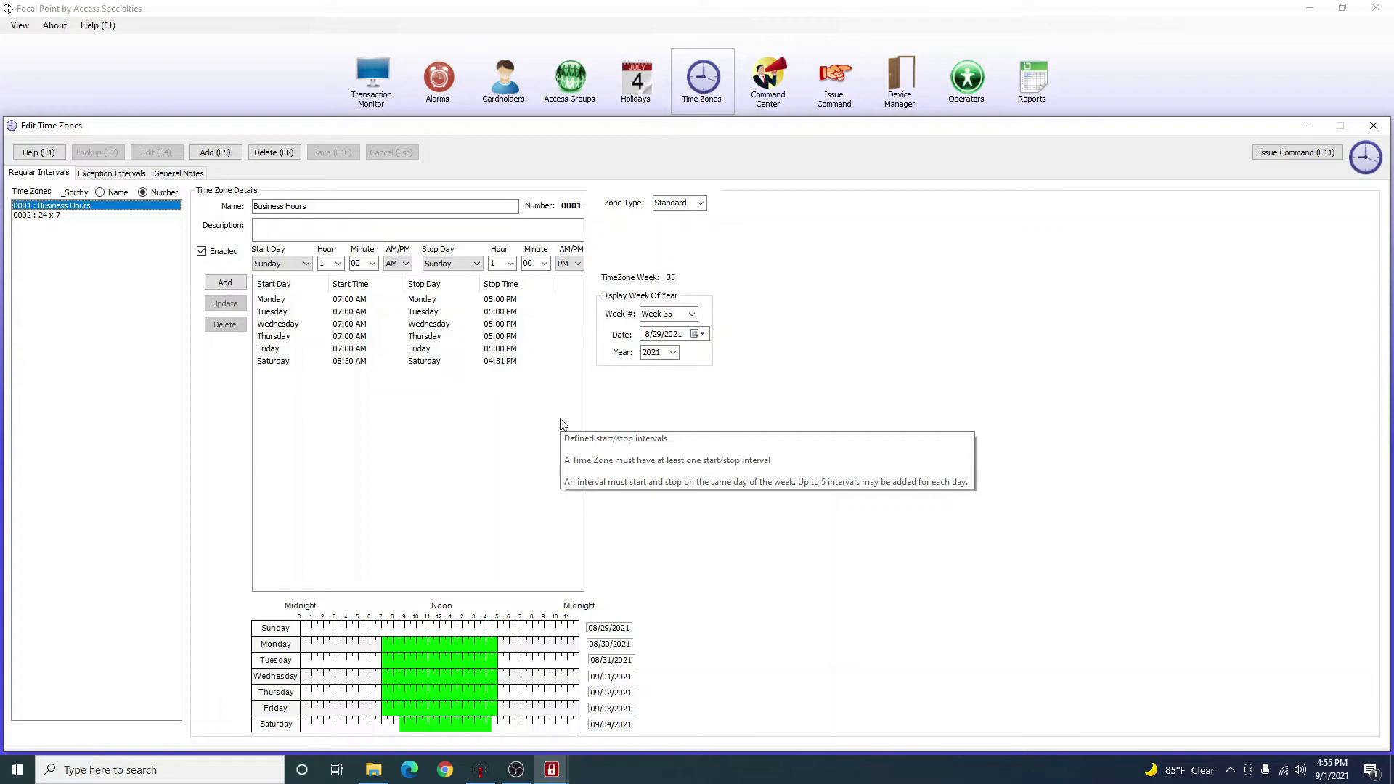
{"action": "left_click", "coordinate": [419, 544]}
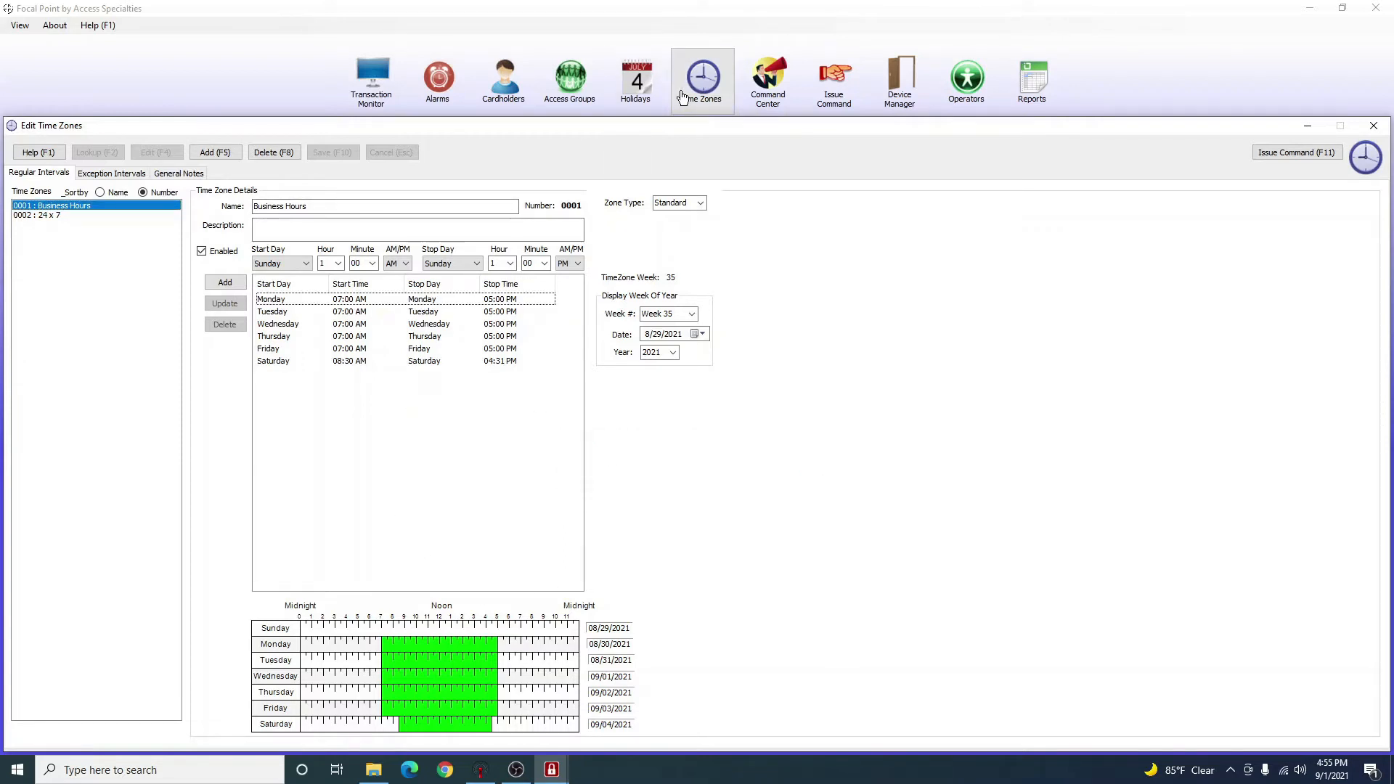
{"action": "left_click", "coordinate": [1373, 128]}
{"action": "left_click", "coordinate": [570, 83]}
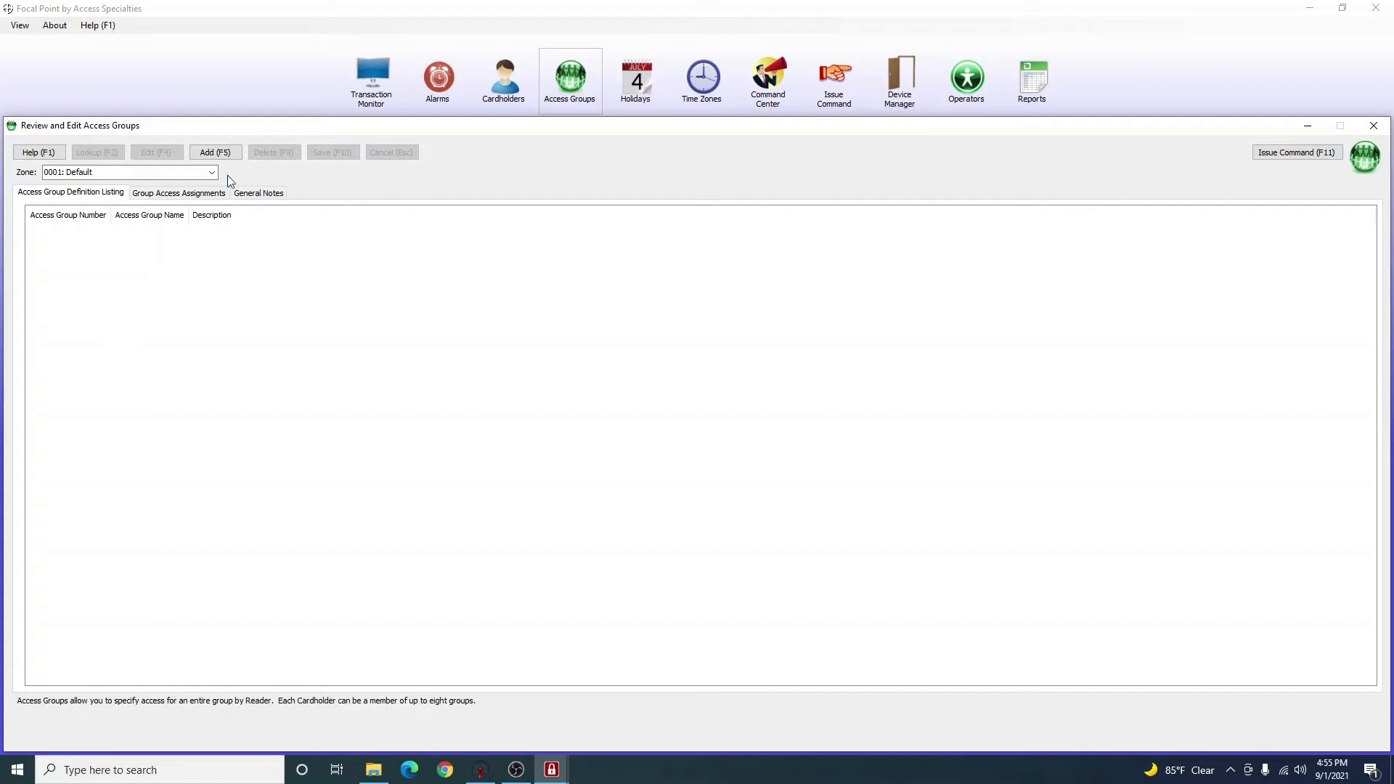
Create access group 0001 Residents described as 'Resident of the property' and save it.
{"action": "left_click", "coordinate": [220, 154]}
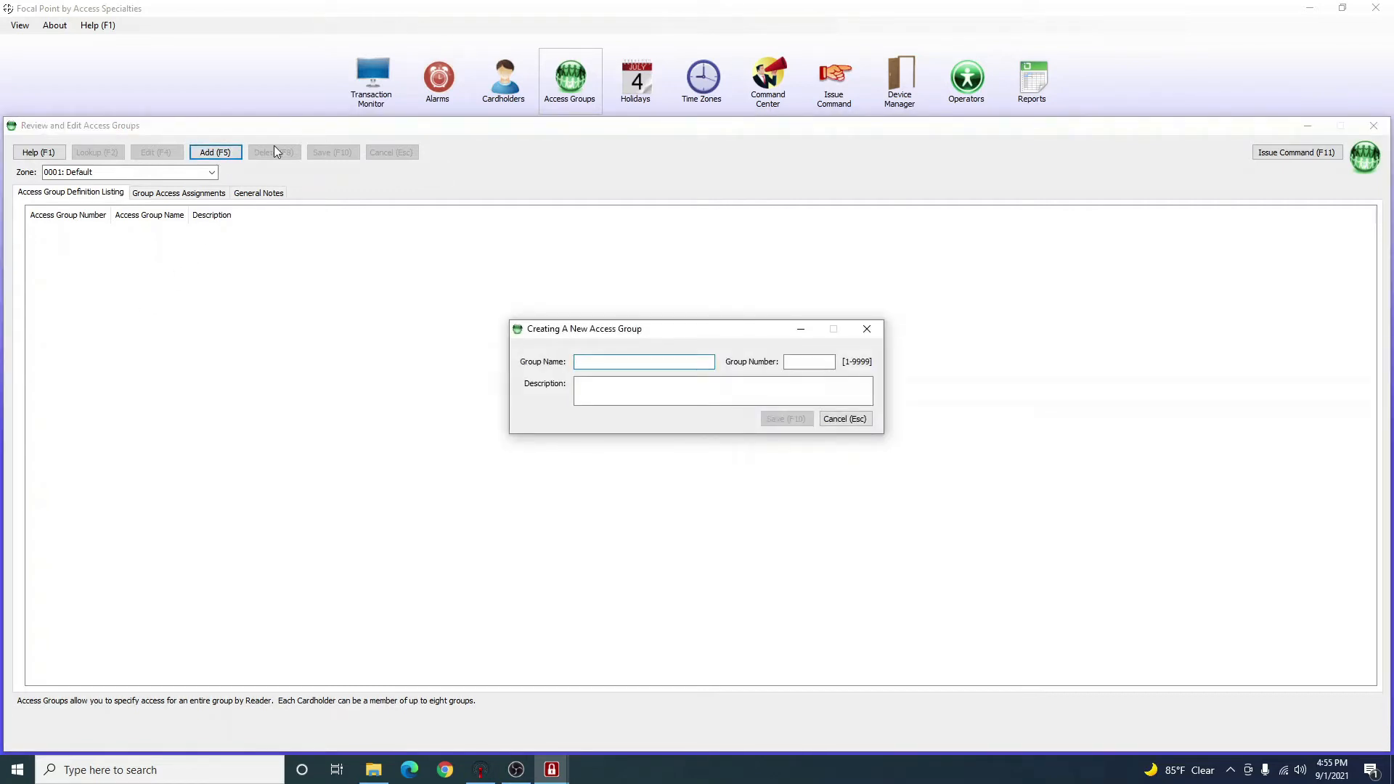
{"action": "type", "text": "Rs"}
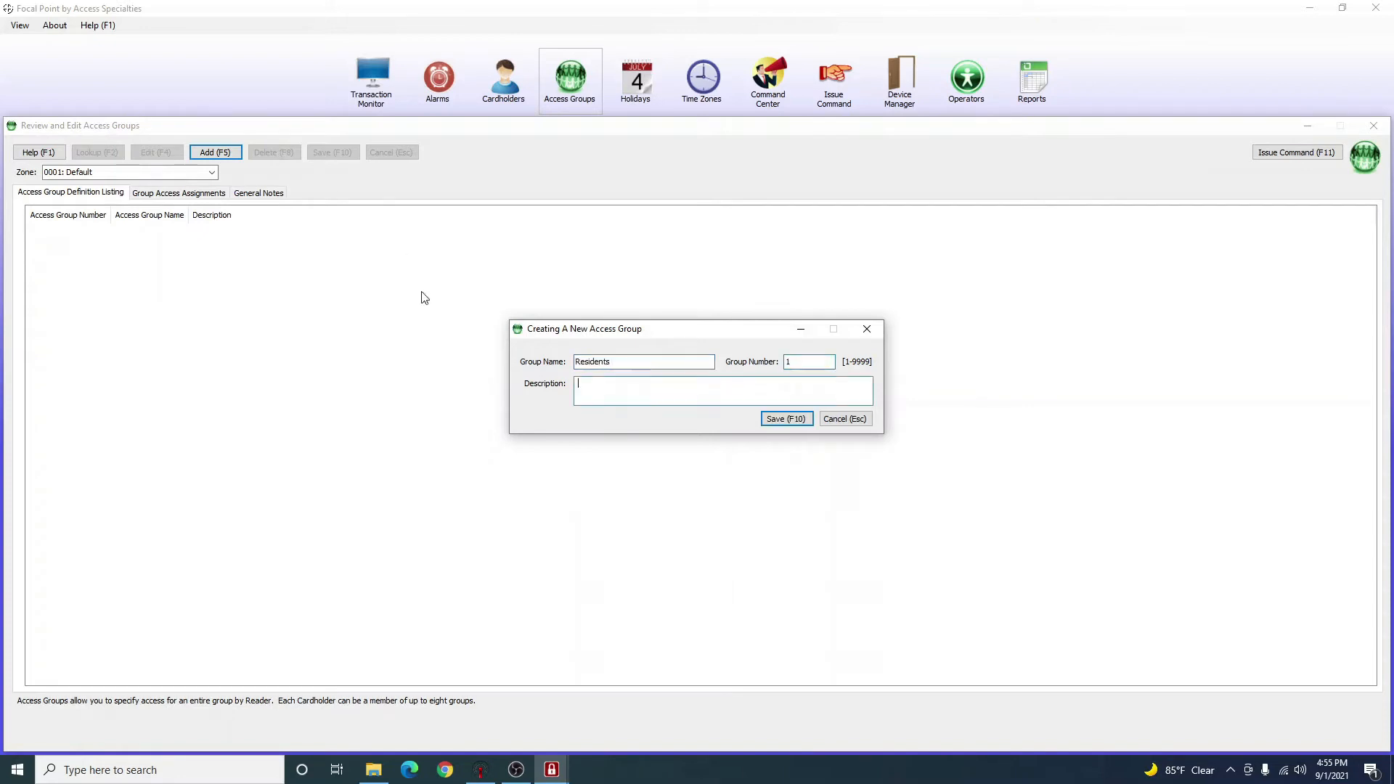
{"action": "type", "text": "Res"}
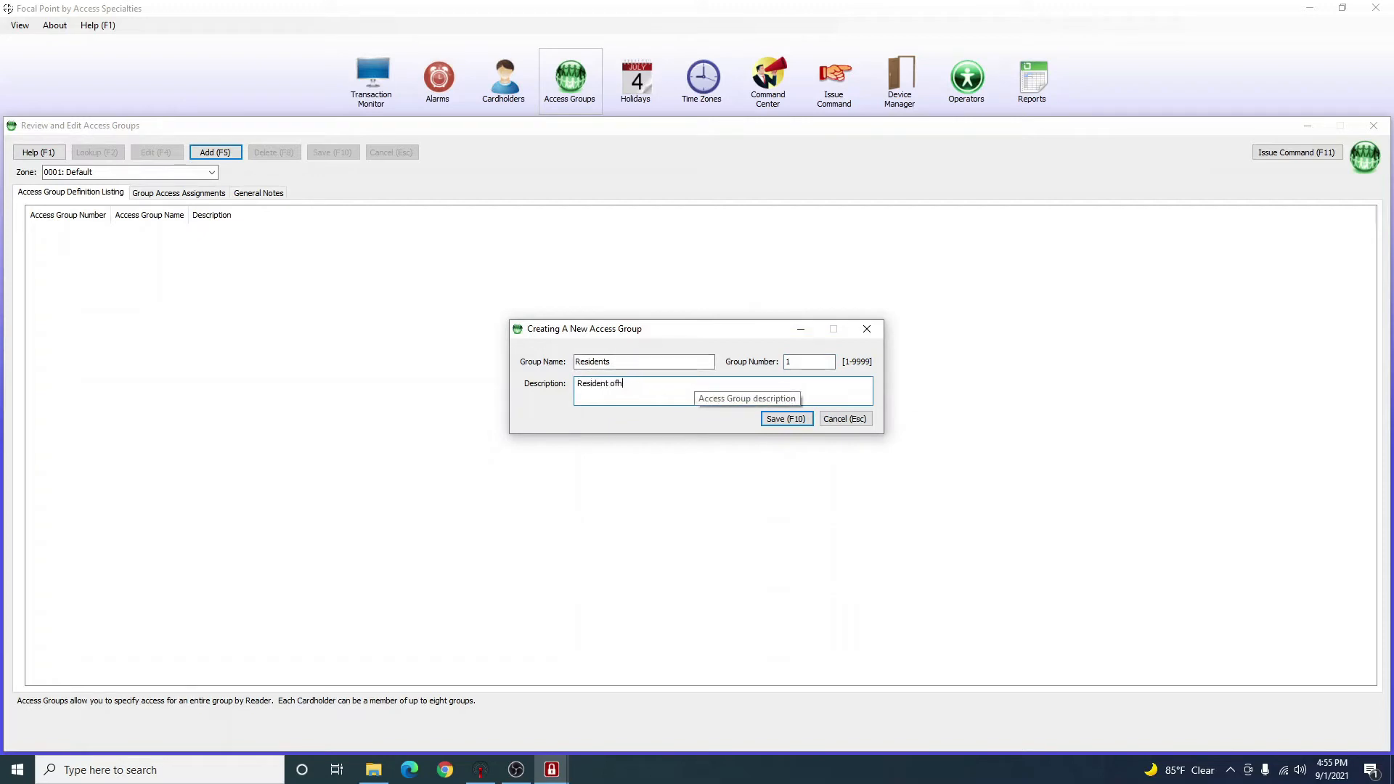
{"action": "type", "text": "ident of the property"}
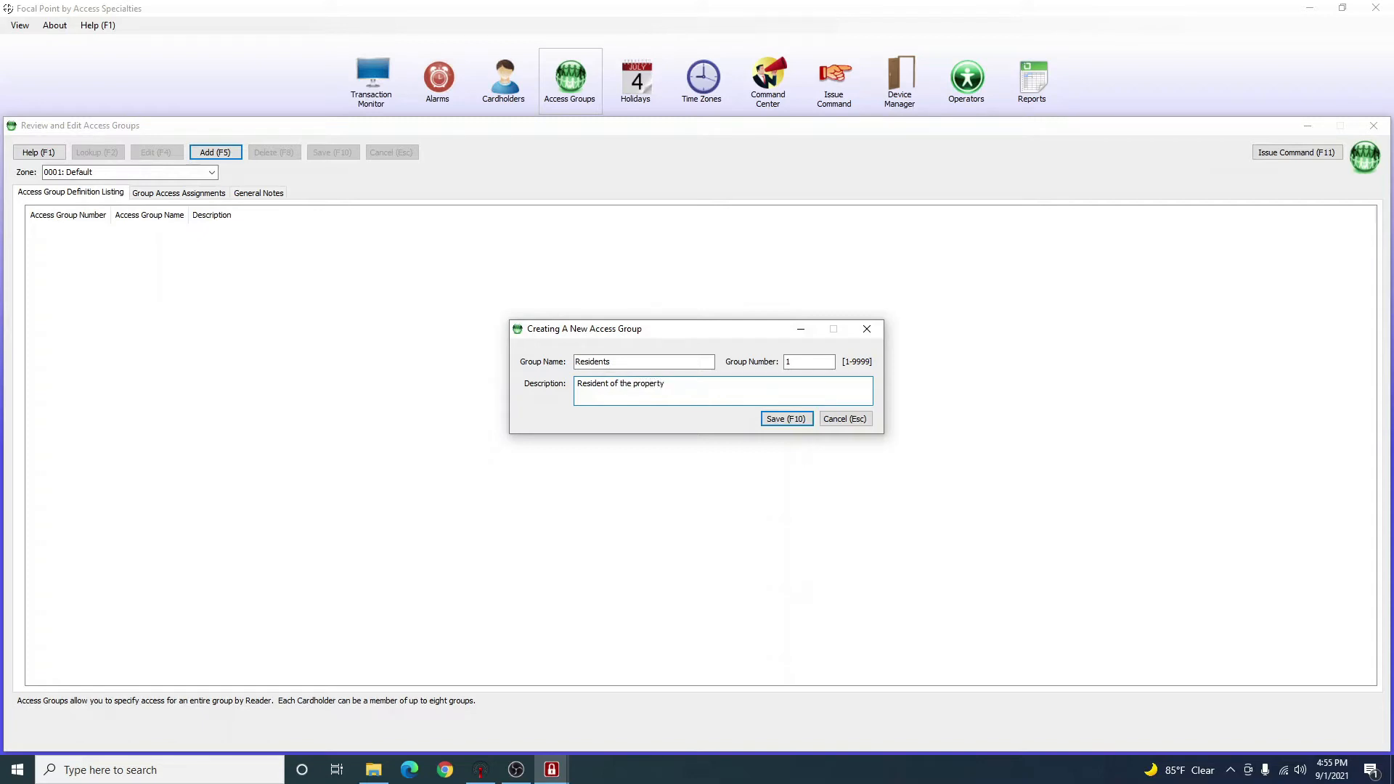
{"action": "key", "text": "F10"}
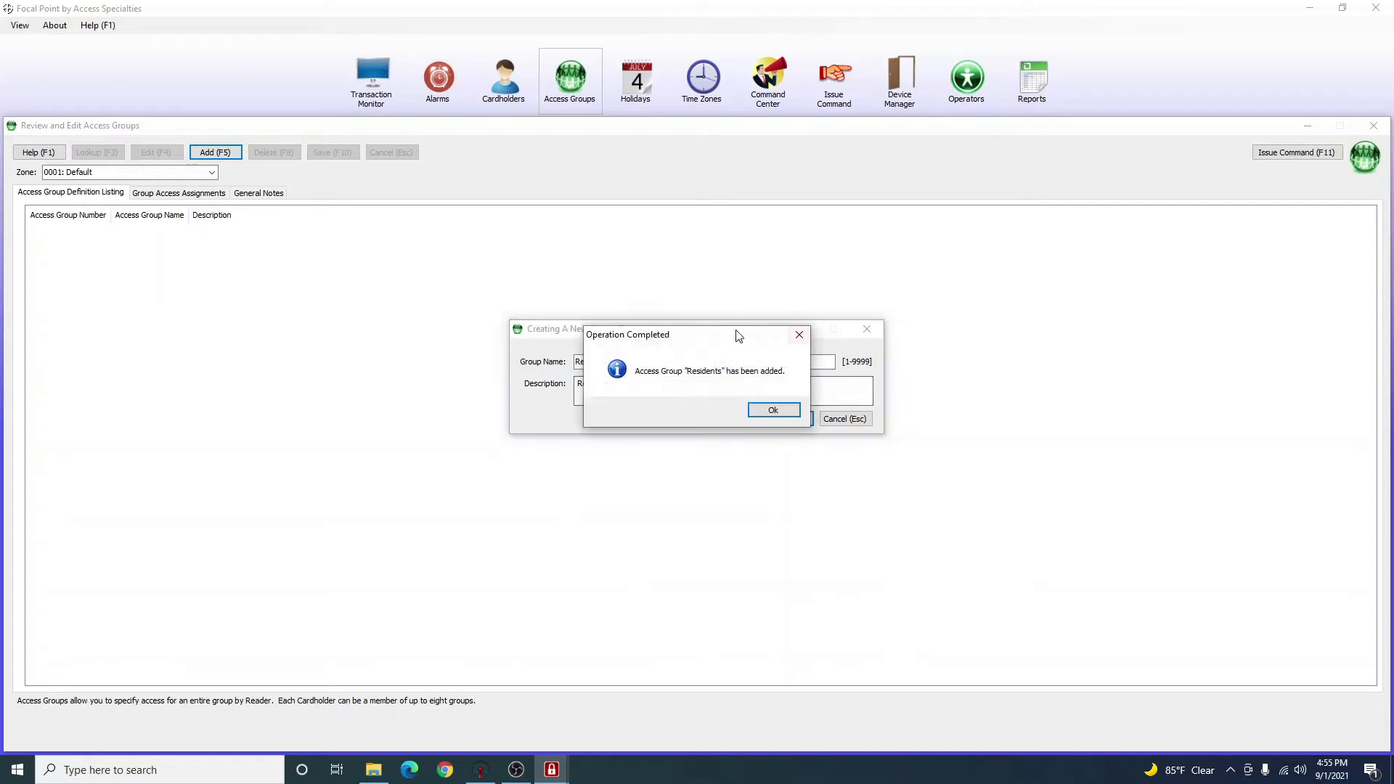
{"action": "left_click", "coordinate": [763, 409]}
{"action": "left_click", "coordinate": [220, 257]}
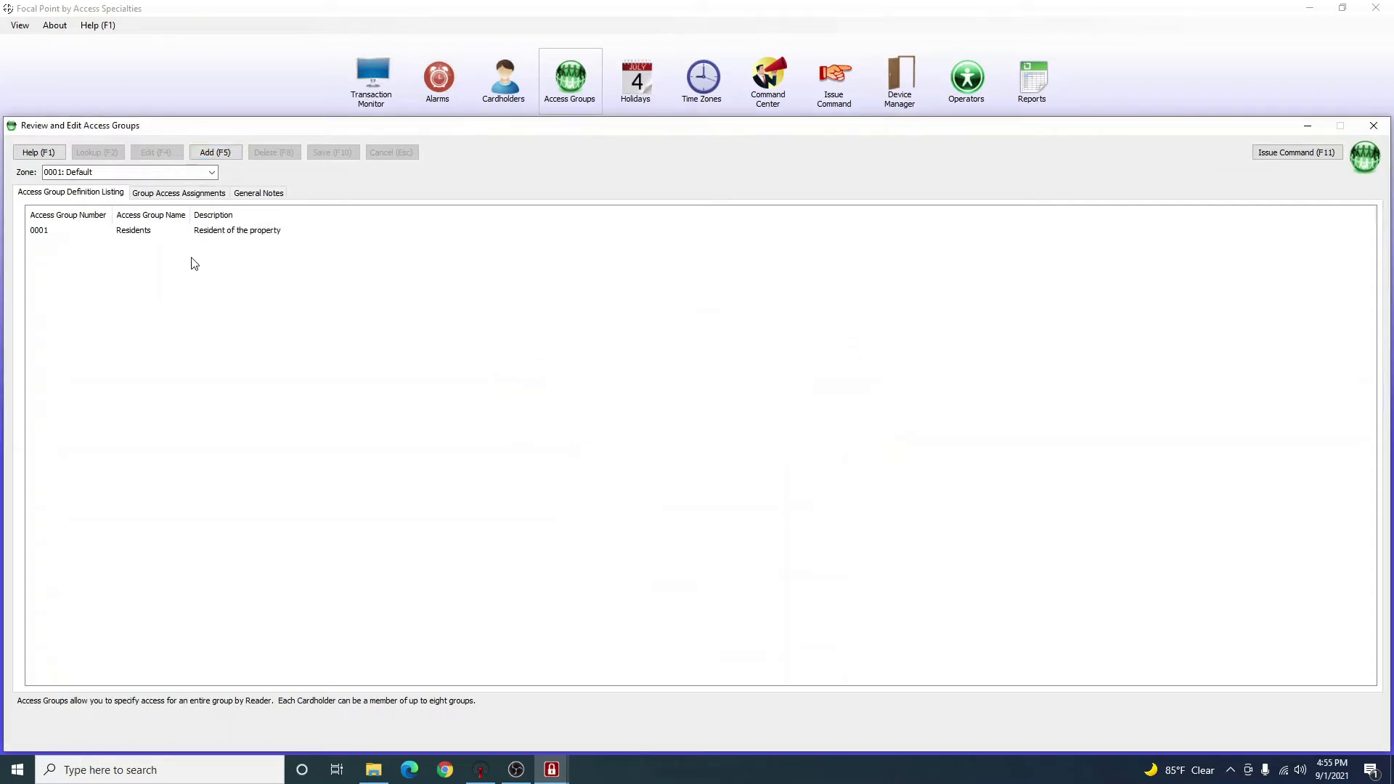
Add and save access groups 0002 Vendor and 0003 Staff.
{"action": "left_click", "coordinate": [216, 154]}
{"action": "type", "text": "Vendor"}
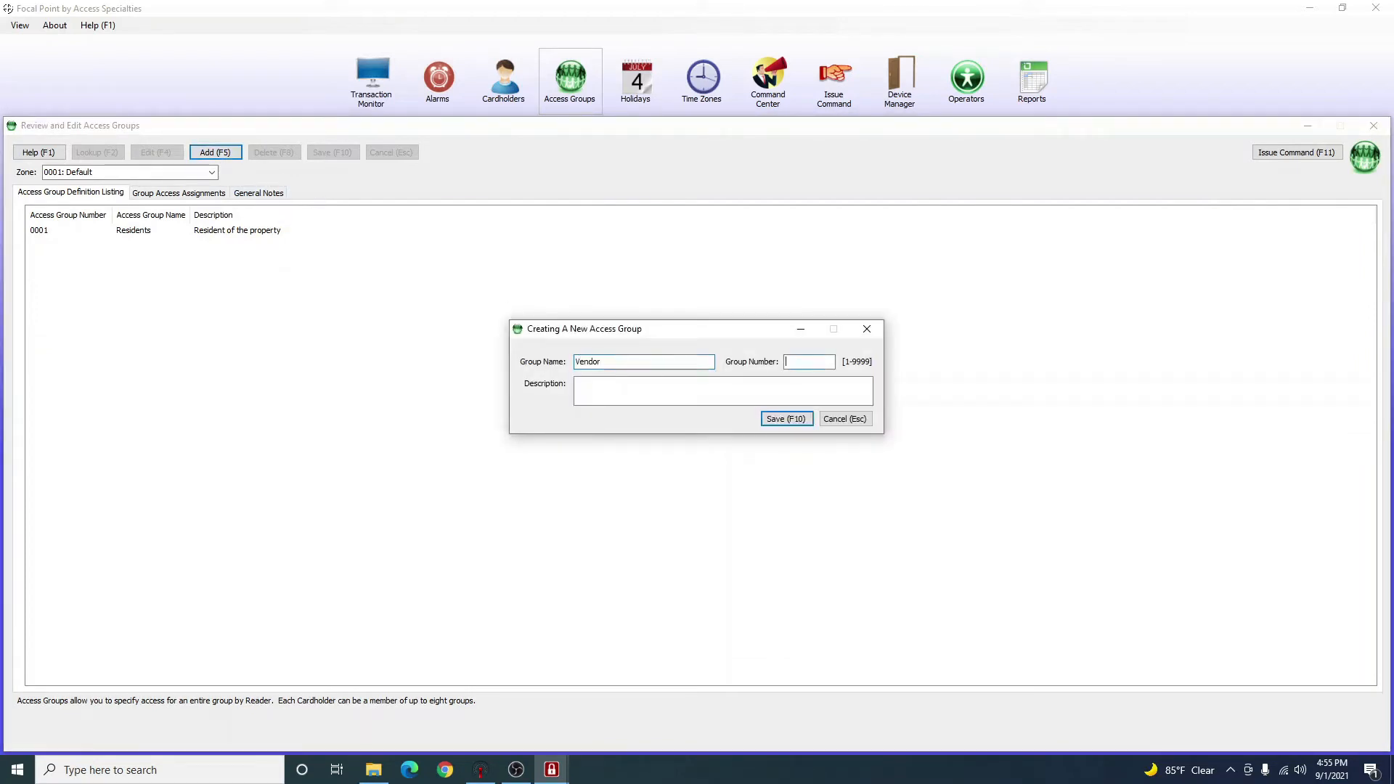
{"action": "left_click", "coordinate": [786, 419]}
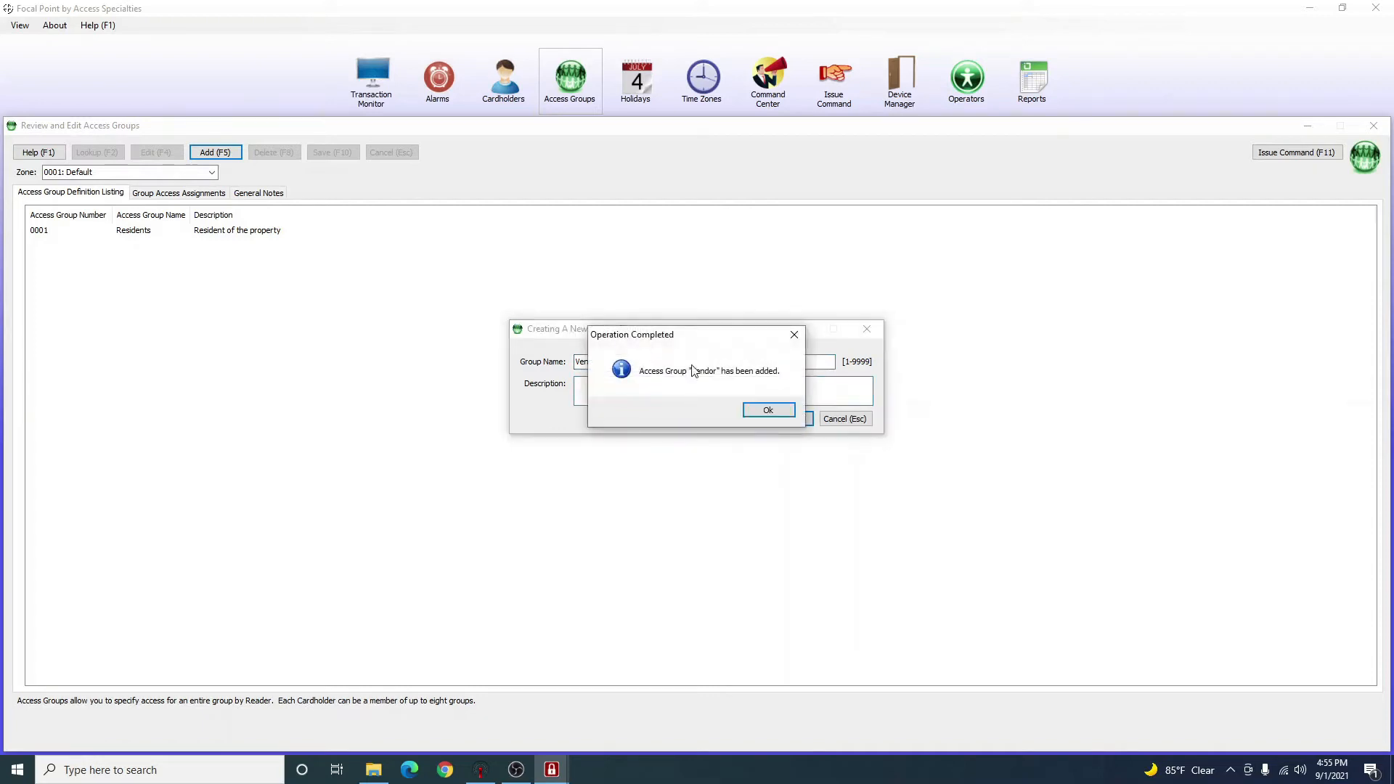
{"action": "left_click", "coordinate": [768, 411]}
{"action": "left_click", "coordinate": [216, 154]}
{"action": "type", "text": "Staff"}
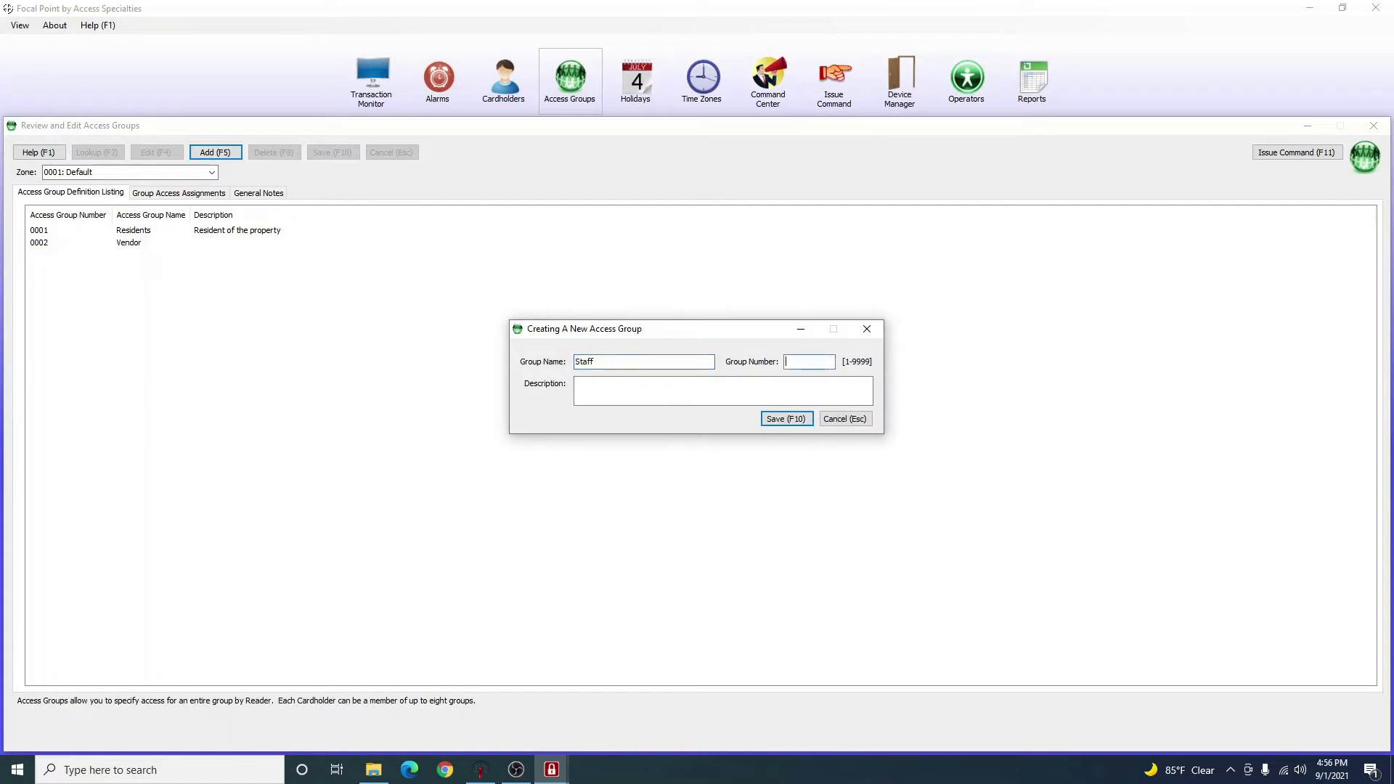
{"action": "left_click", "coordinate": [782, 421]}
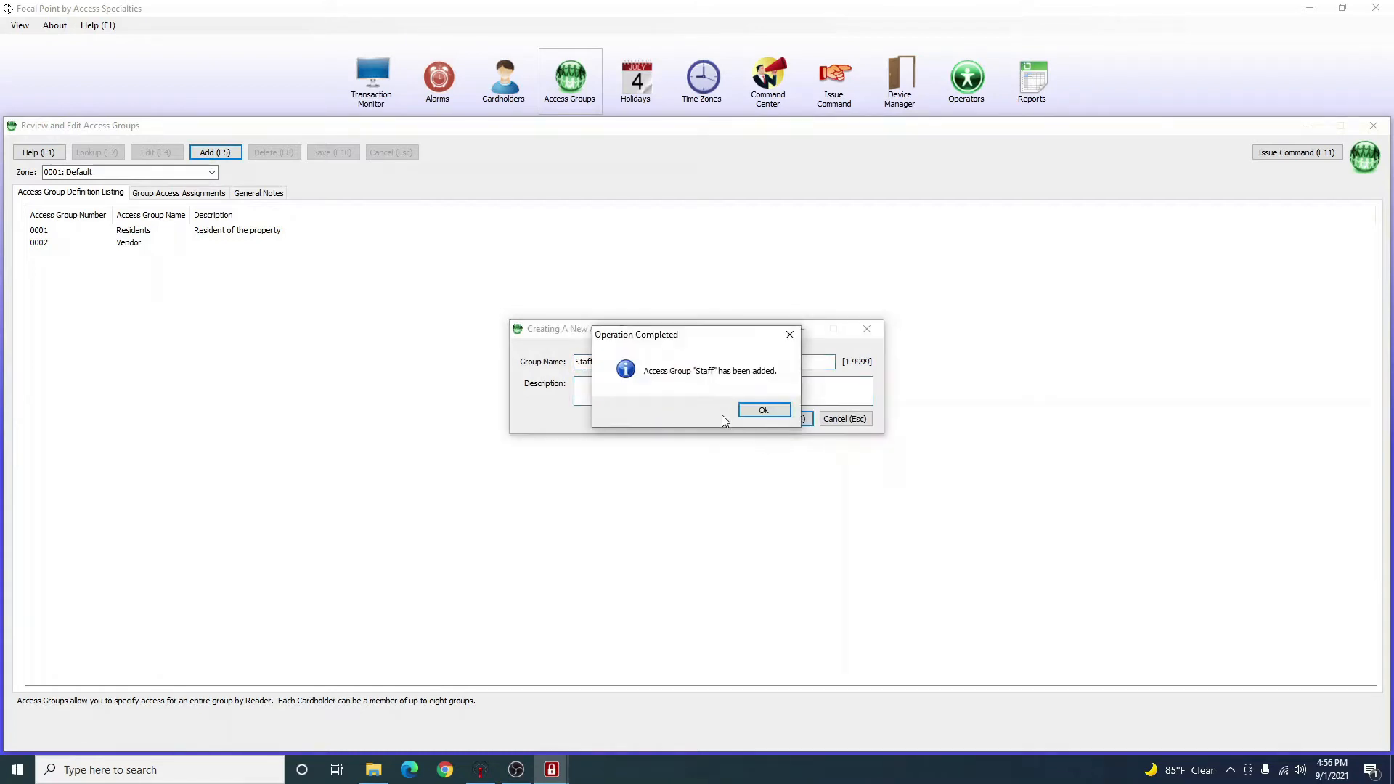
{"action": "left_click", "coordinate": [753, 413]}
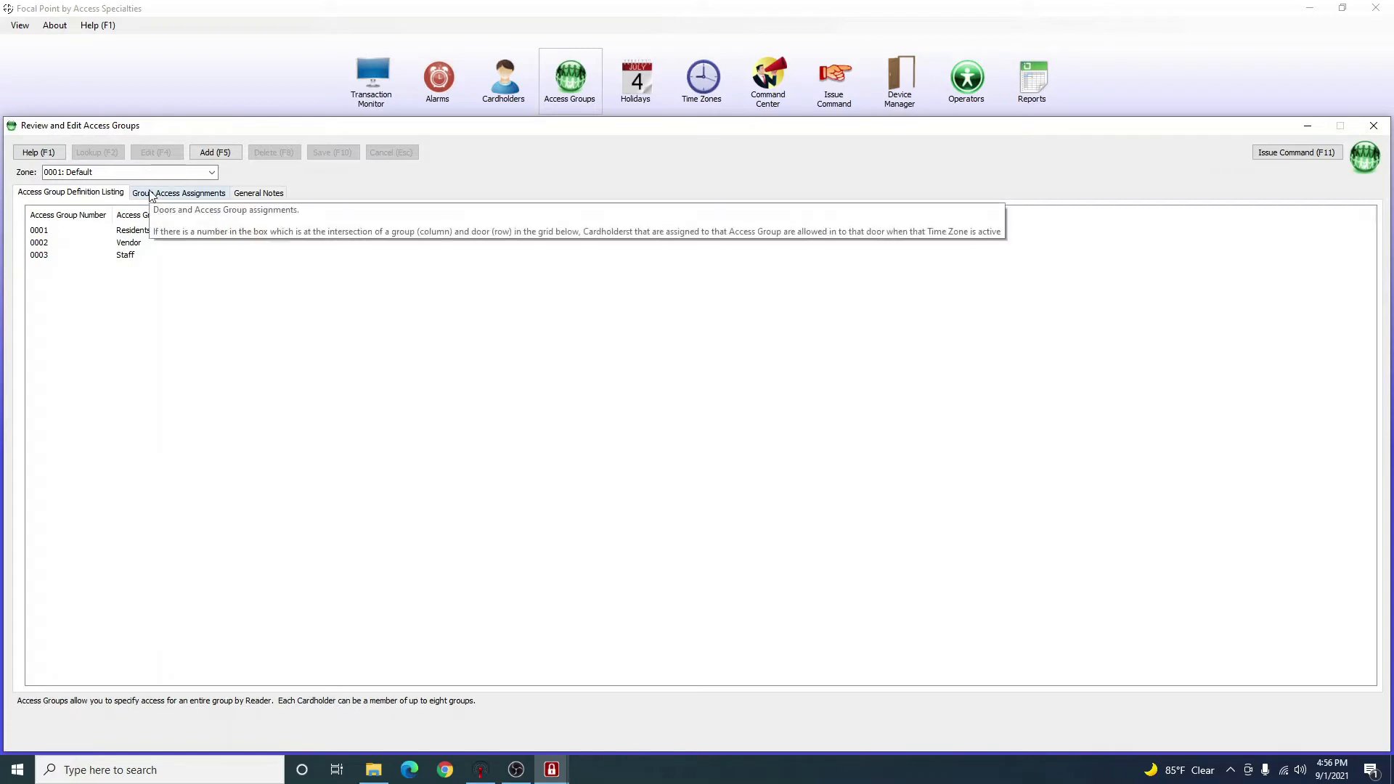
Assign Business Hours to Residents on Door 2, then close Access Groups discarding the change.
{"action": "left_click", "coordinate": [186, 204]}
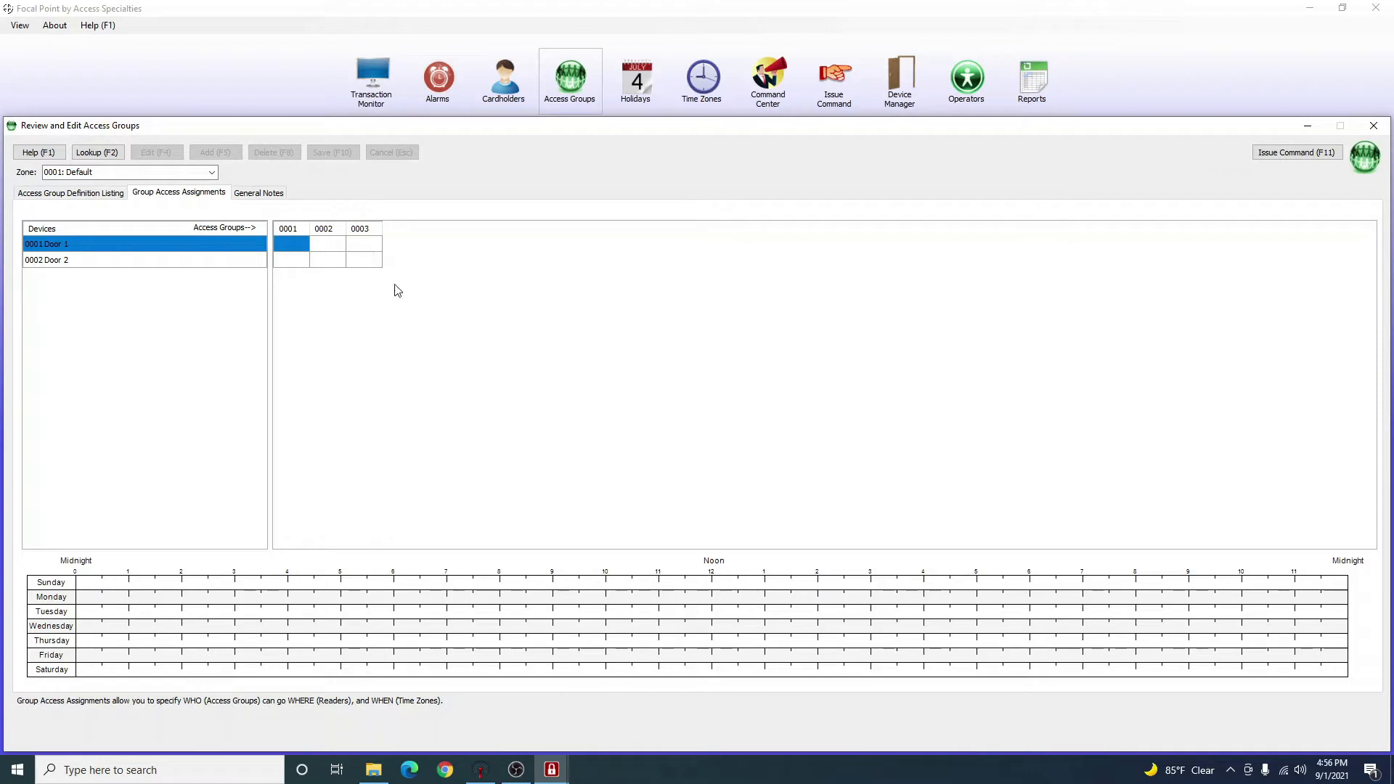
{"action": "left_click", "coordinate": [117, 258]}
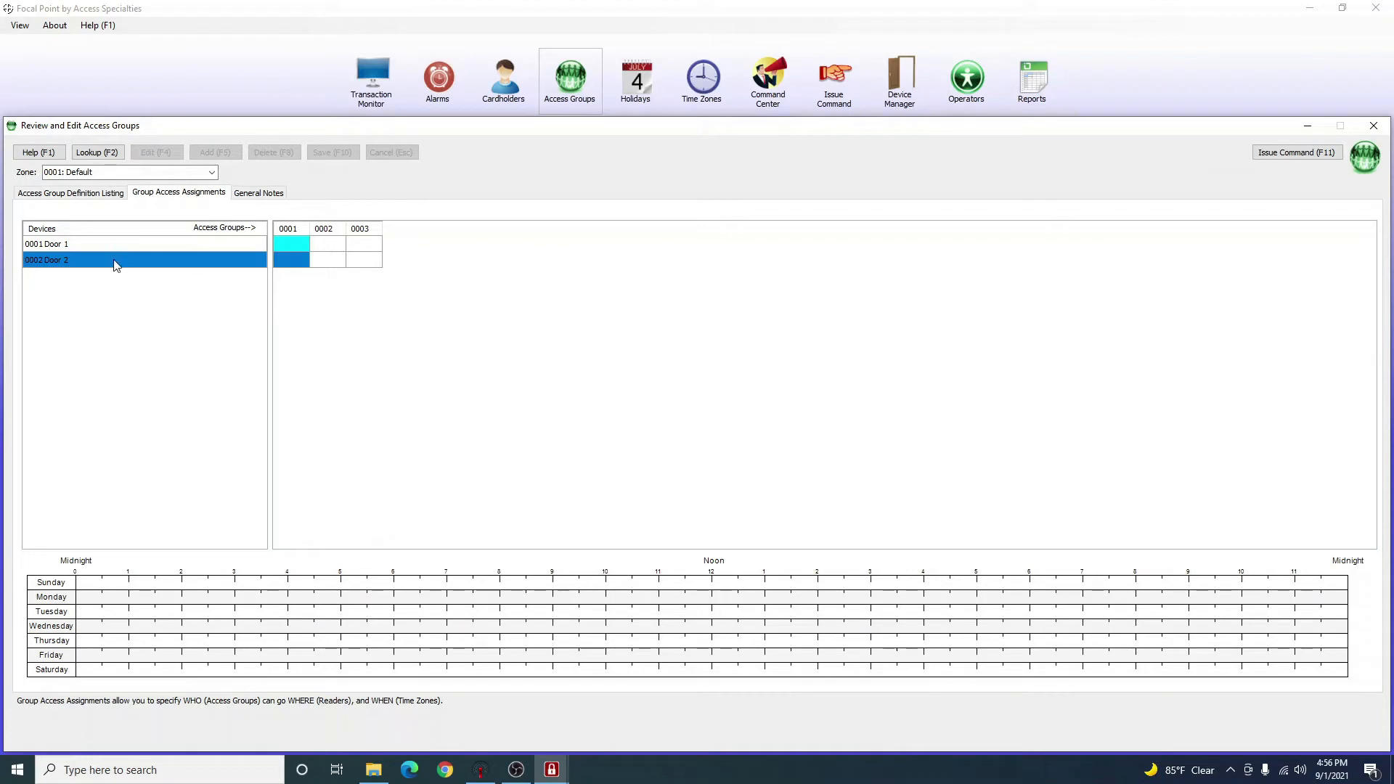
{"action": "left_click", "coordinate": [289, 260]}
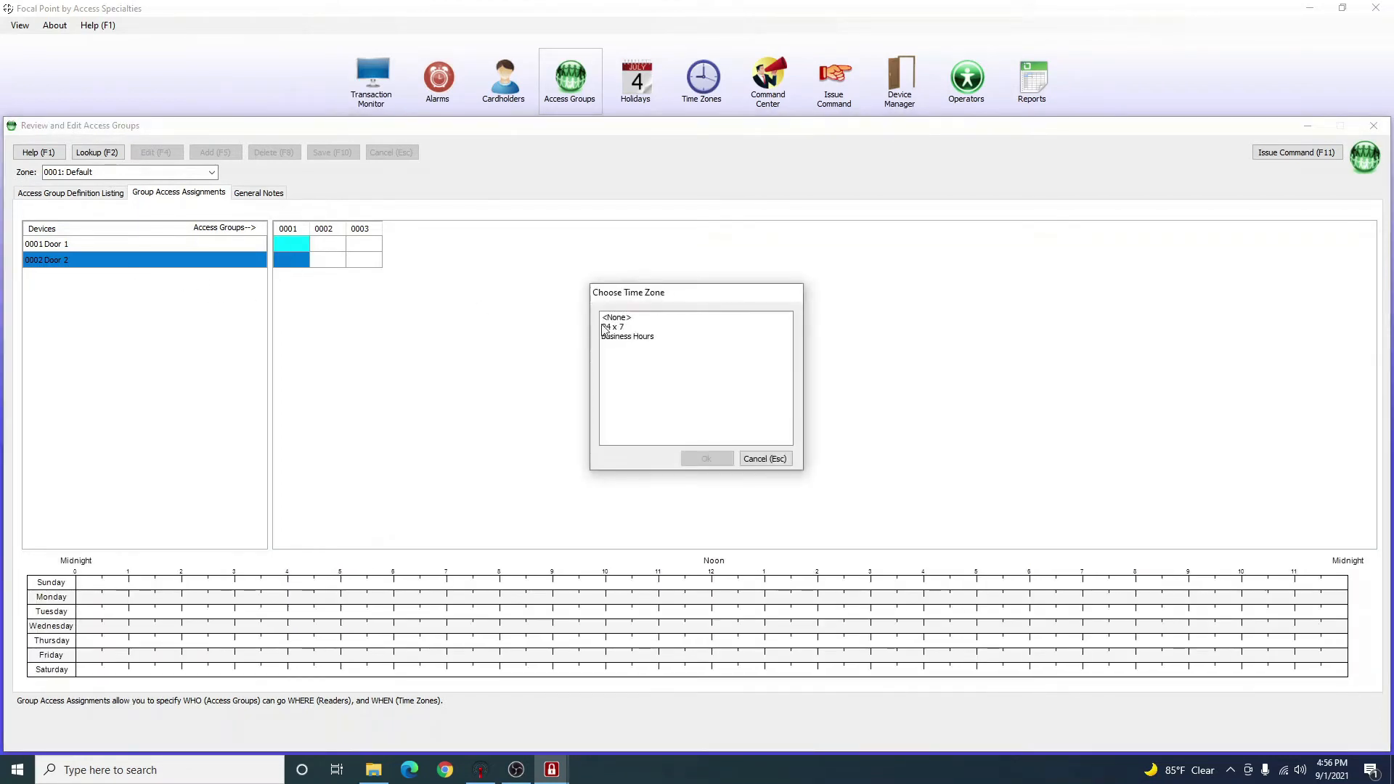
{"action": "left_click", "coordinate": [625, 337]}
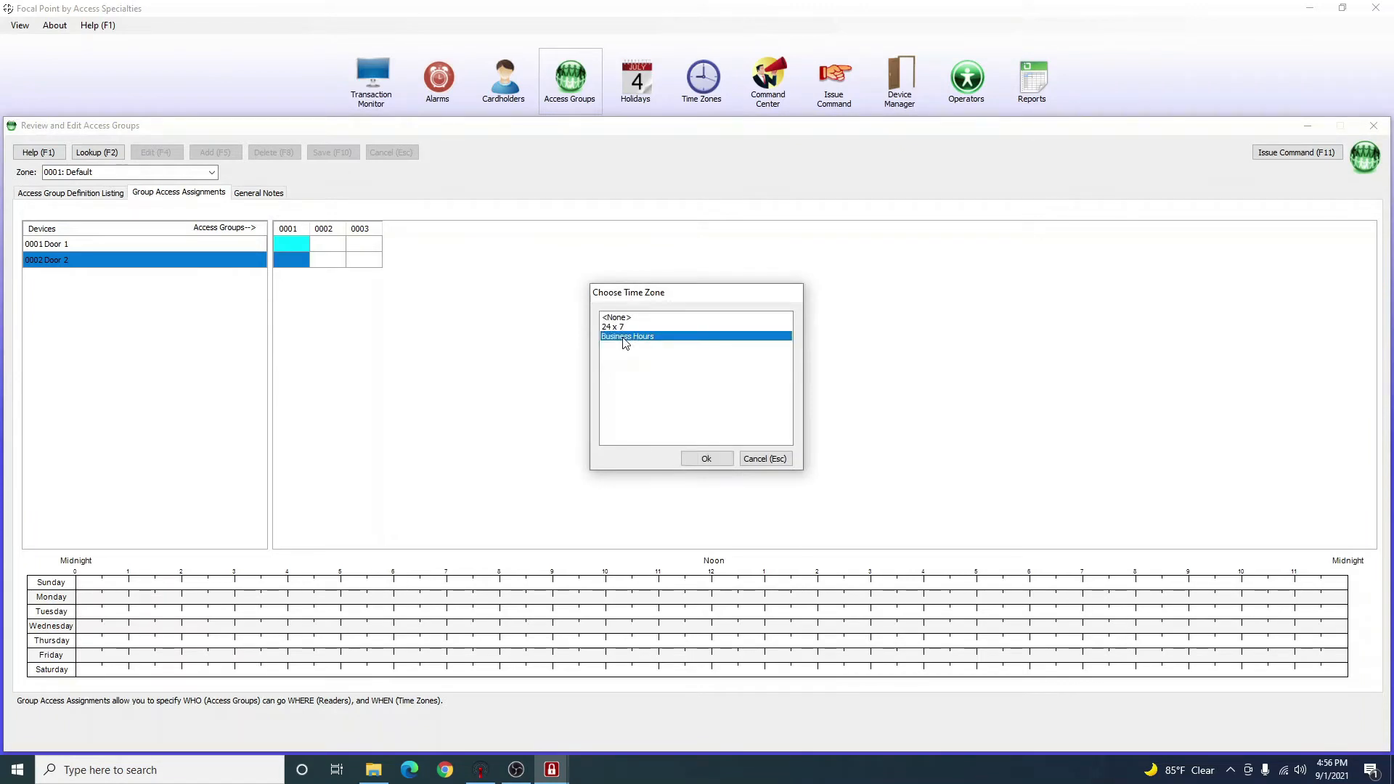
{"action": "double_click", "coordinate": [624, 339]}
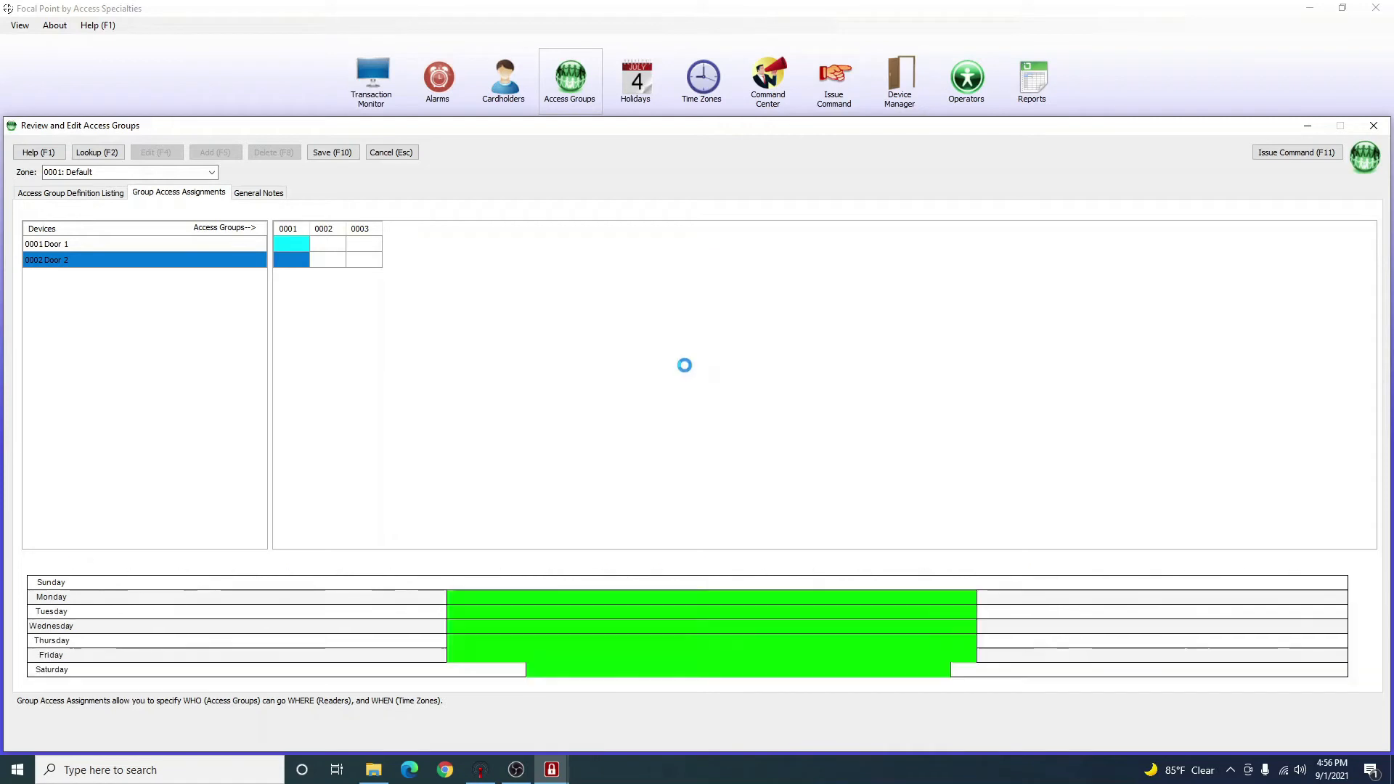
{"action": "left_click", "coordinate": [1372, 126]}
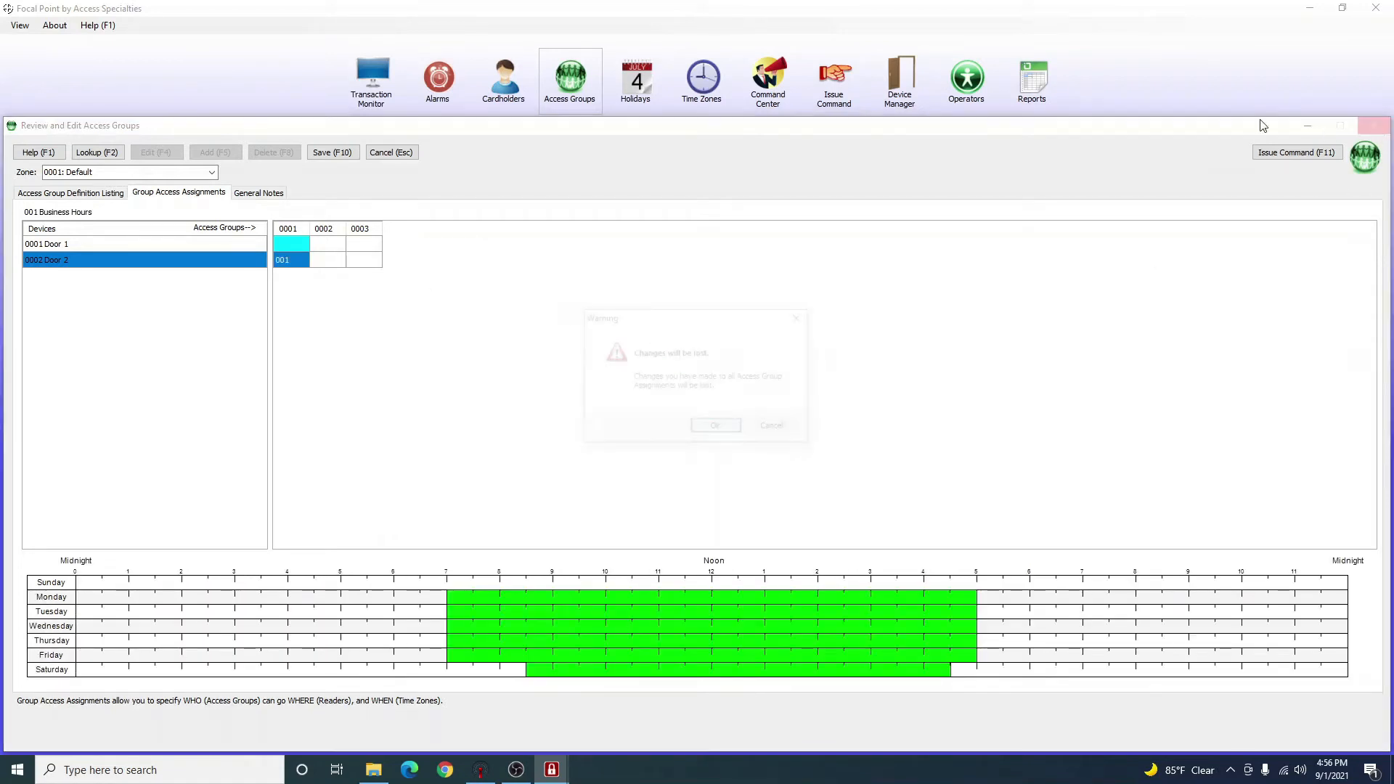
{"action": "left_click", "coordinate": [721, 428]}
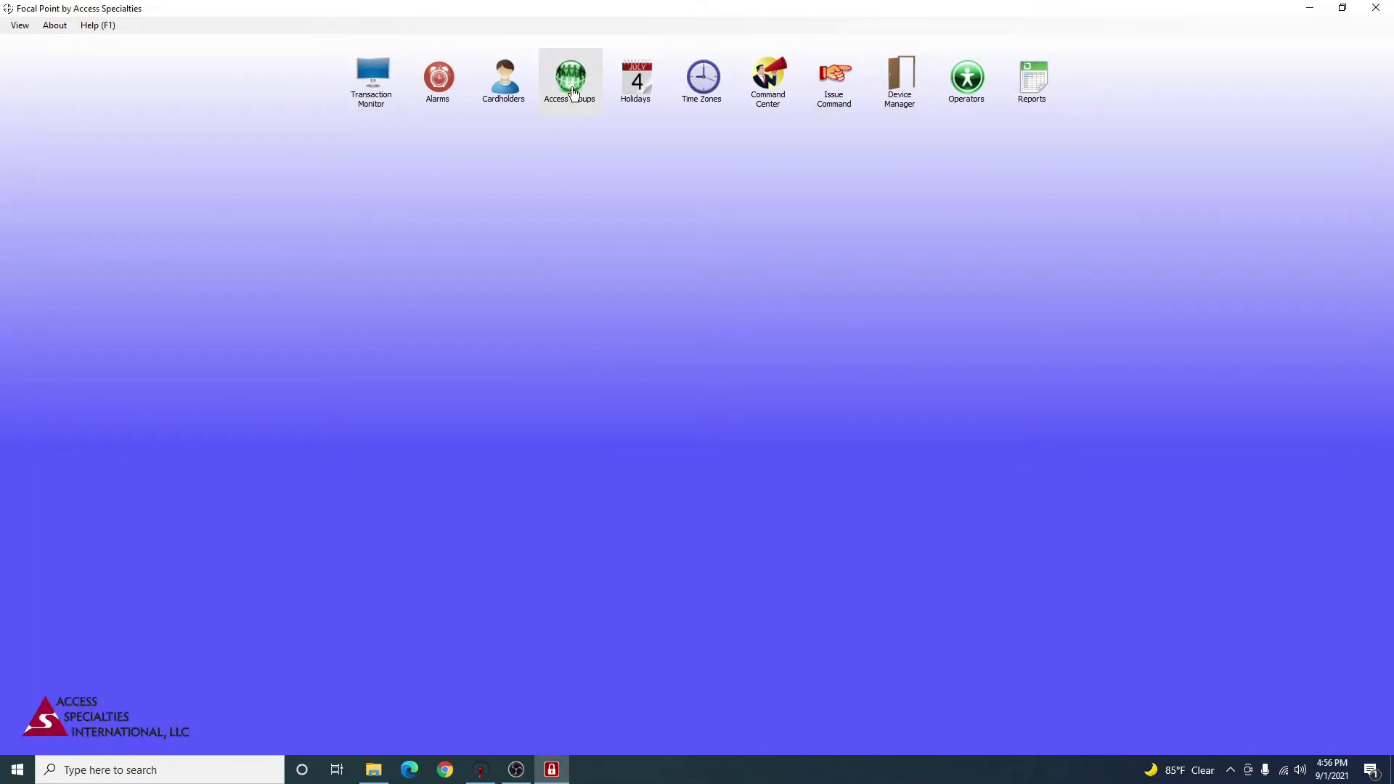
Reopen Group Access Assignments; give Door 1 Residents Business Hours and Vendor and Staff 24 x 7.
{"action": "left_click", "coordinate": [570, 78]}
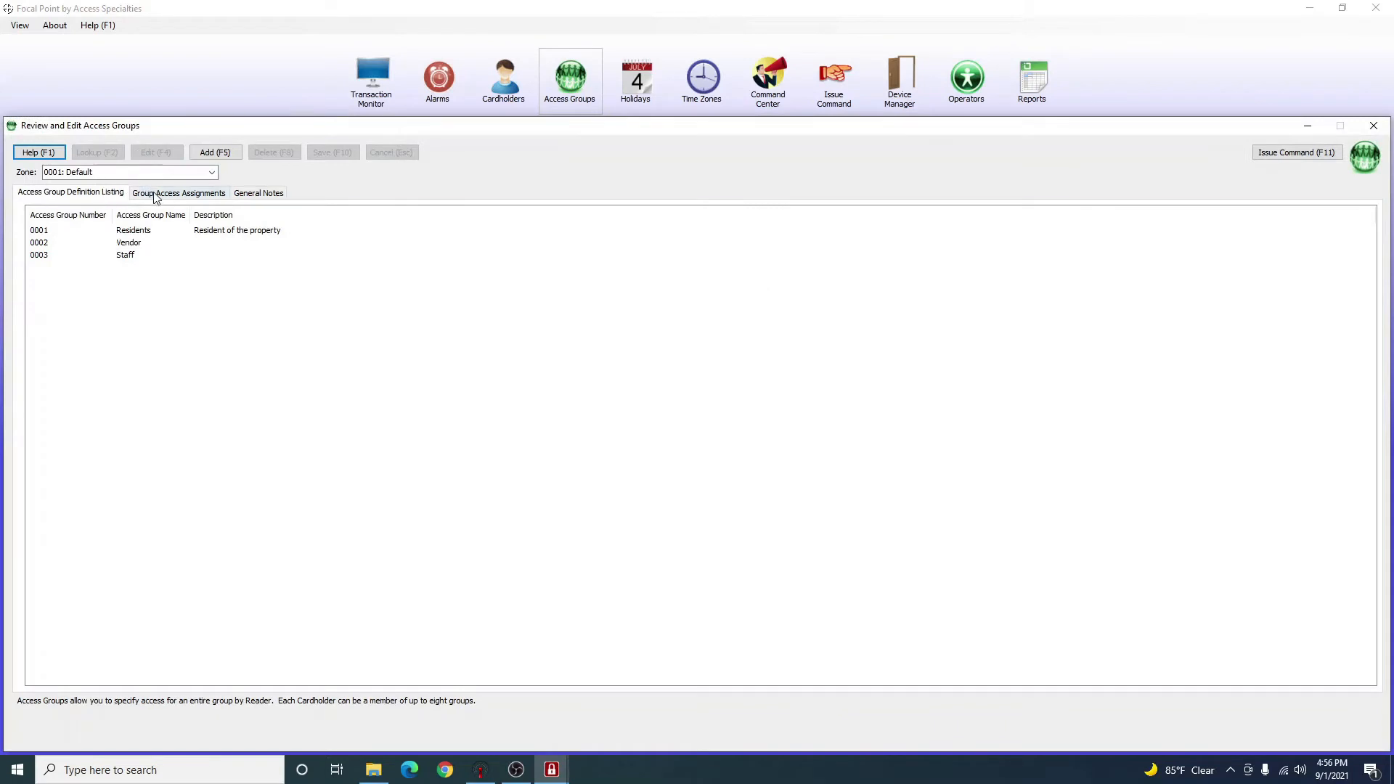
{"action": "left_click", "coordinate": [153, 193]}
{"action": "left_click", "coordinate": [290, 244]}
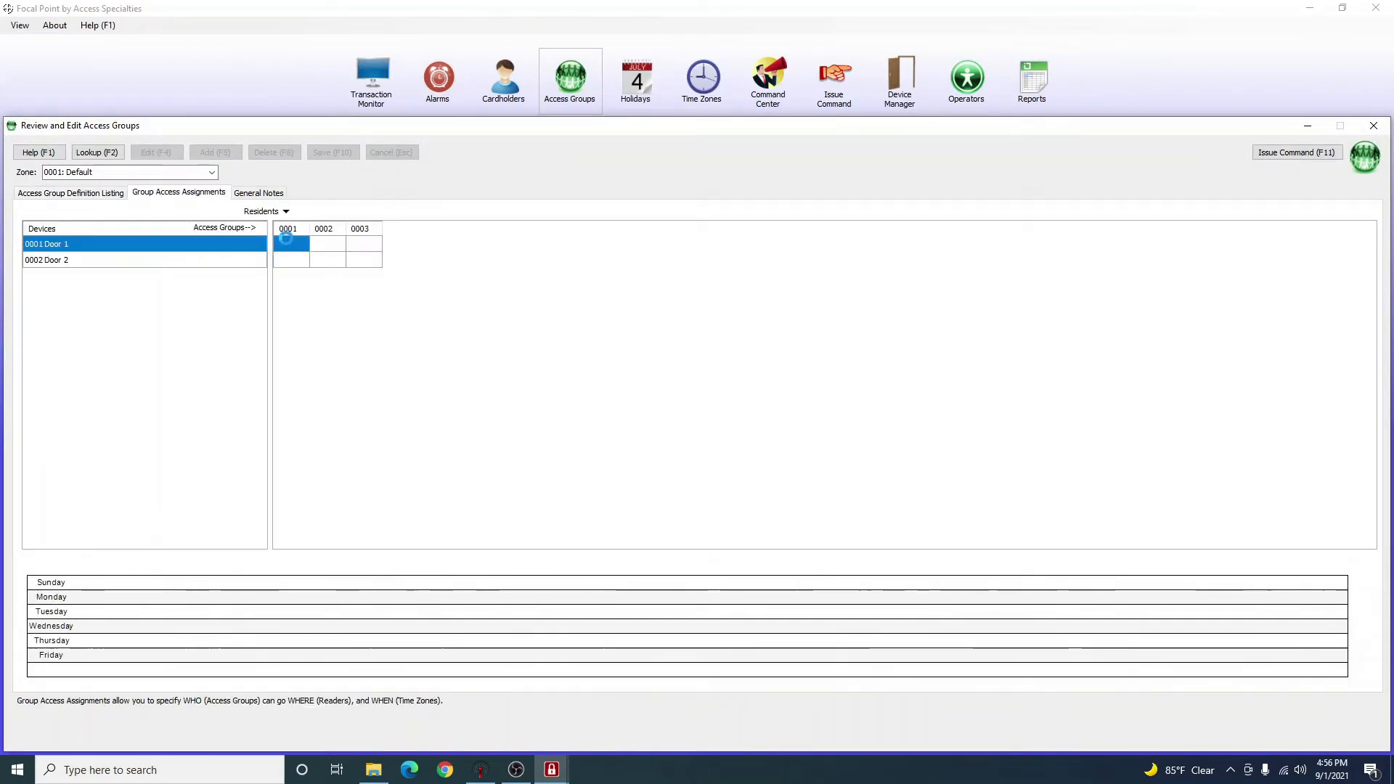
{"action": "double_click", "coordinate": [290, 244]}
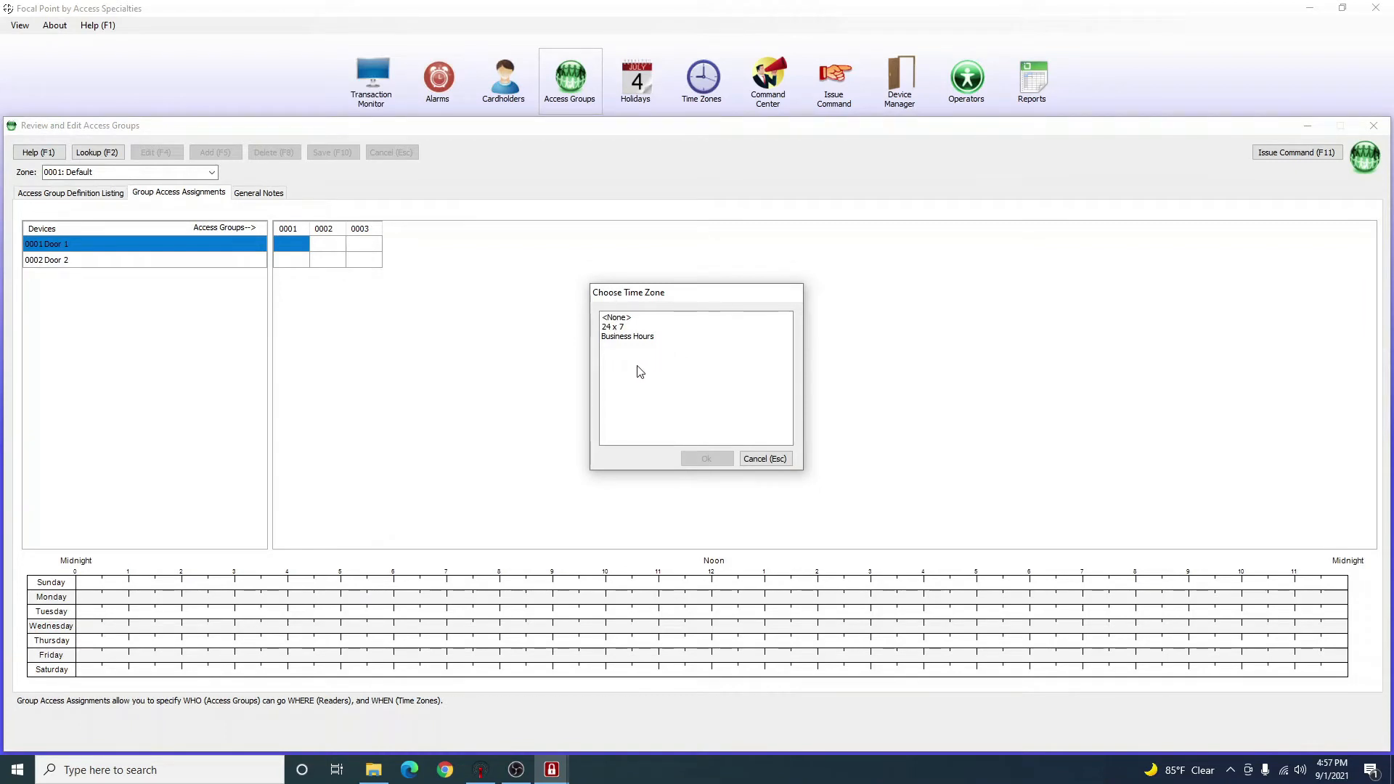
{"action": "left_click", "coordinate": [634, 338]}
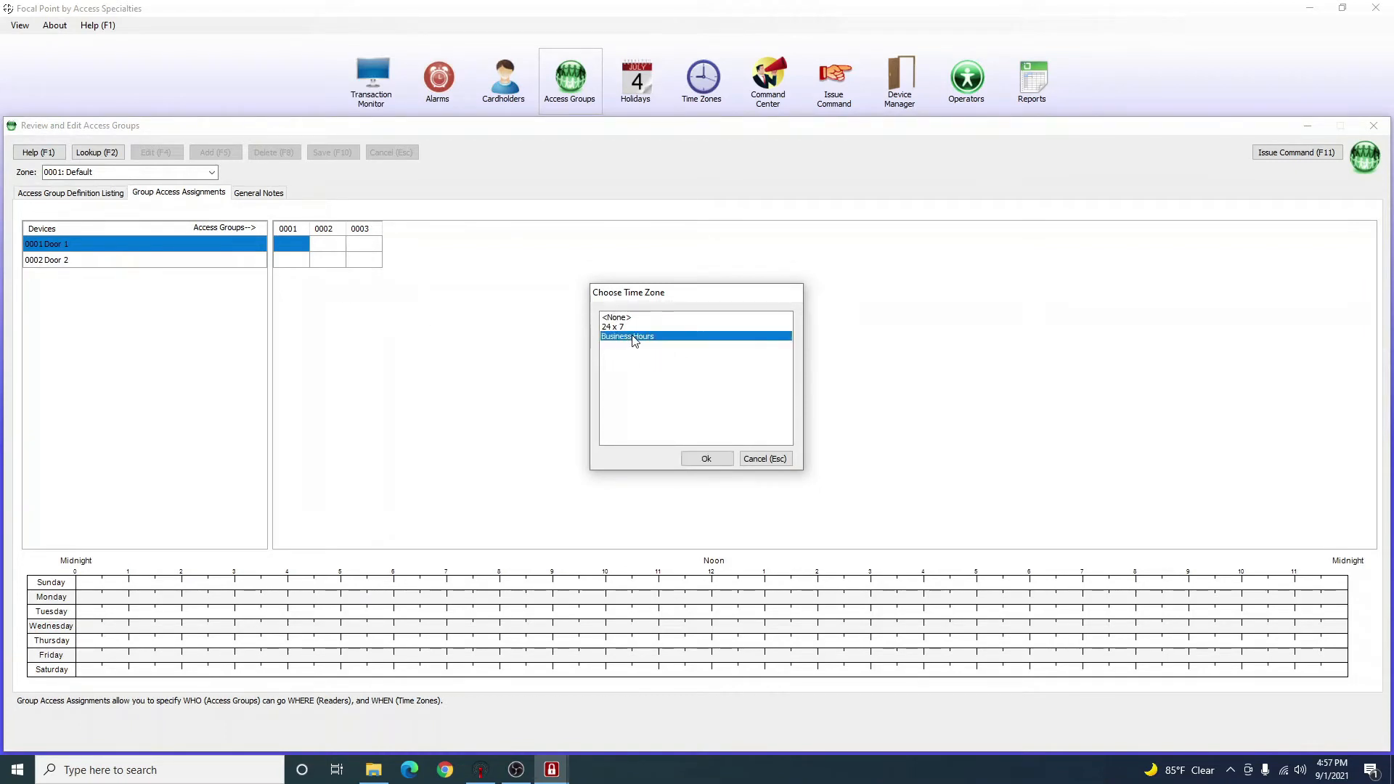
{"action": "double_click", "coordinate": [634, 339]}
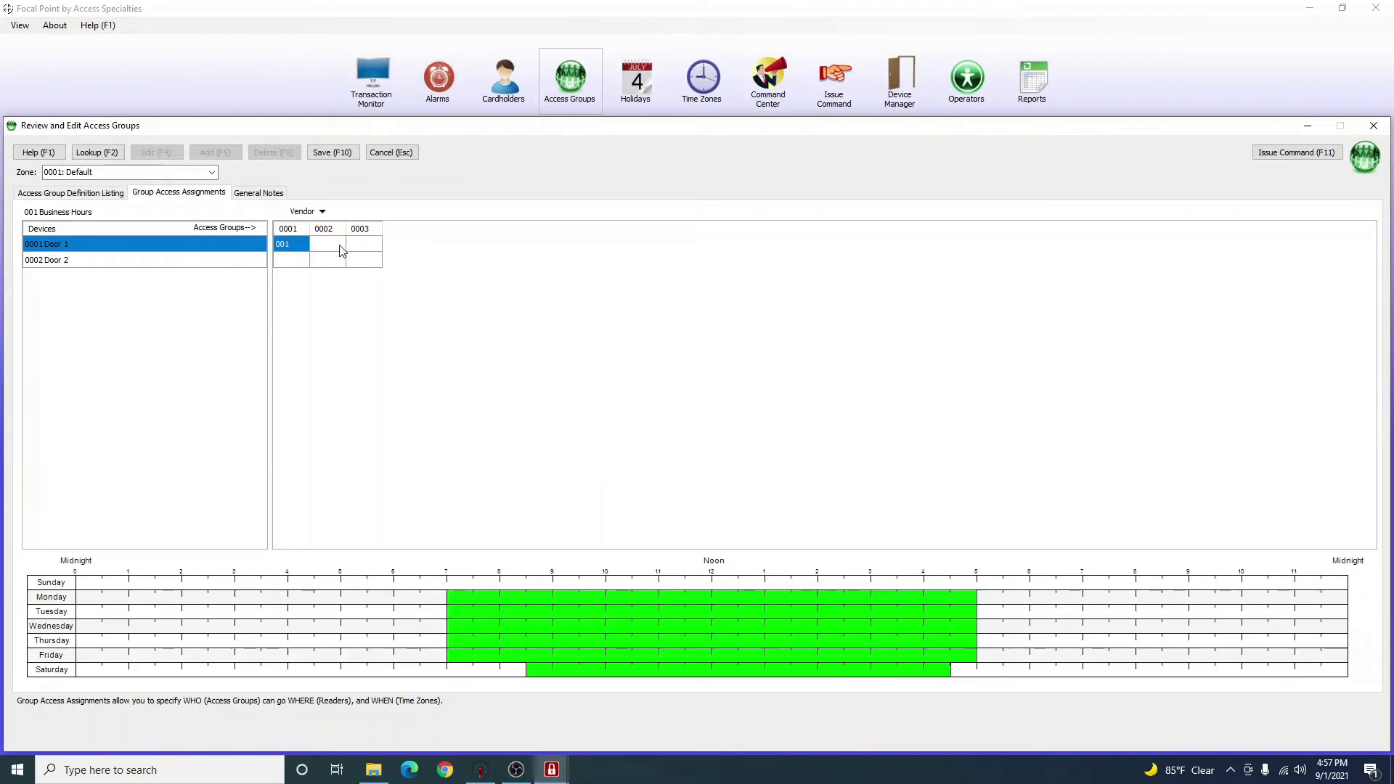
{"action": "double_click", "coordinate": [609, 326]}
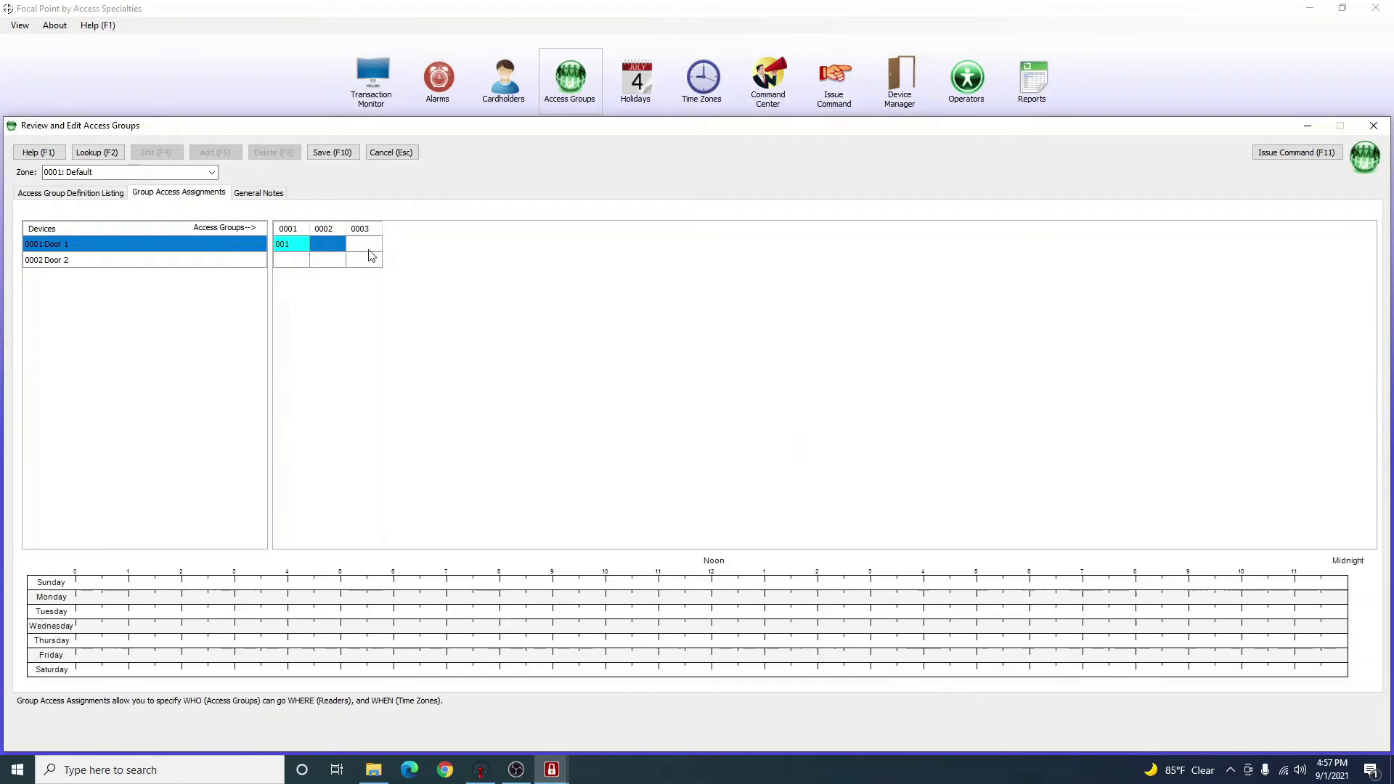
{"action": "double_click", "coordinate": [368, 248]}
{"action": "double_click", "coordinate": [630, 326]}
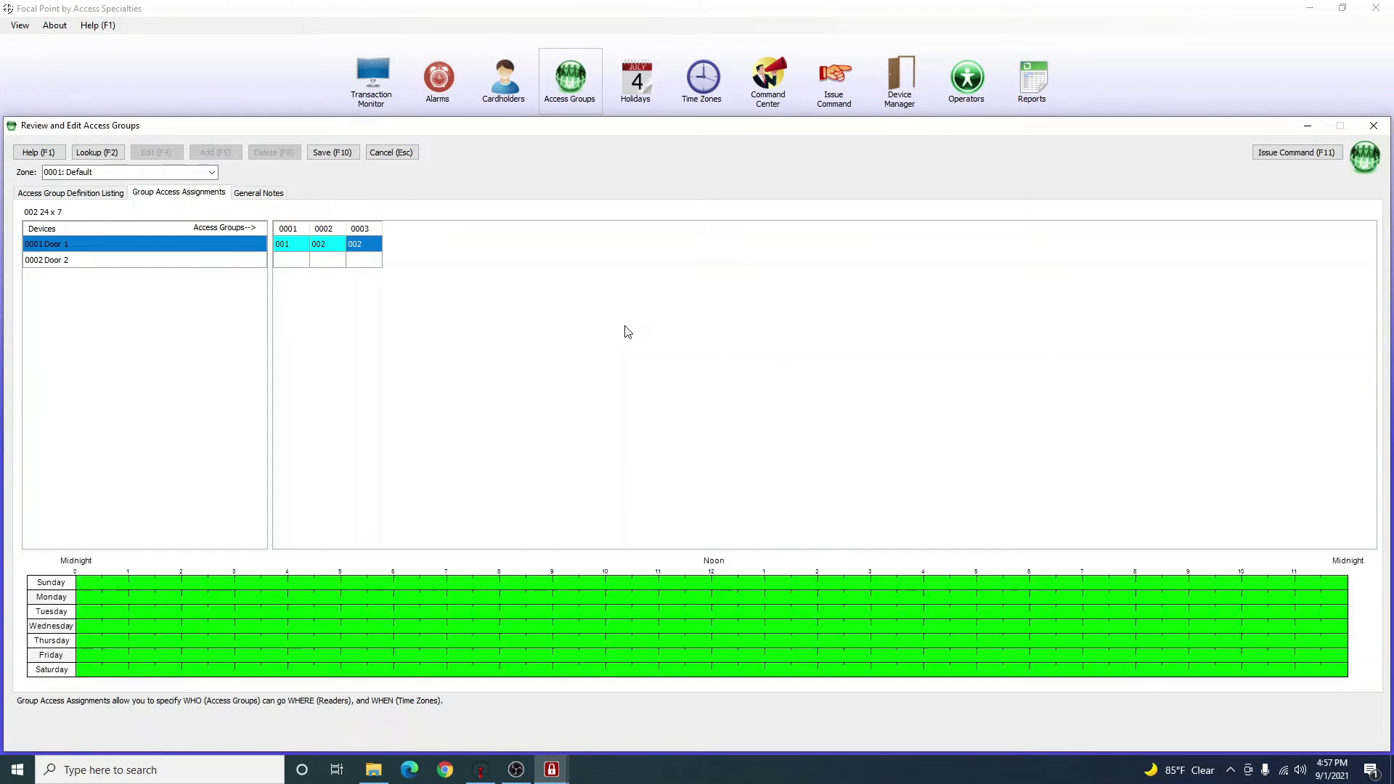
{"action": "double_click", "coordinate": [289, 260]}
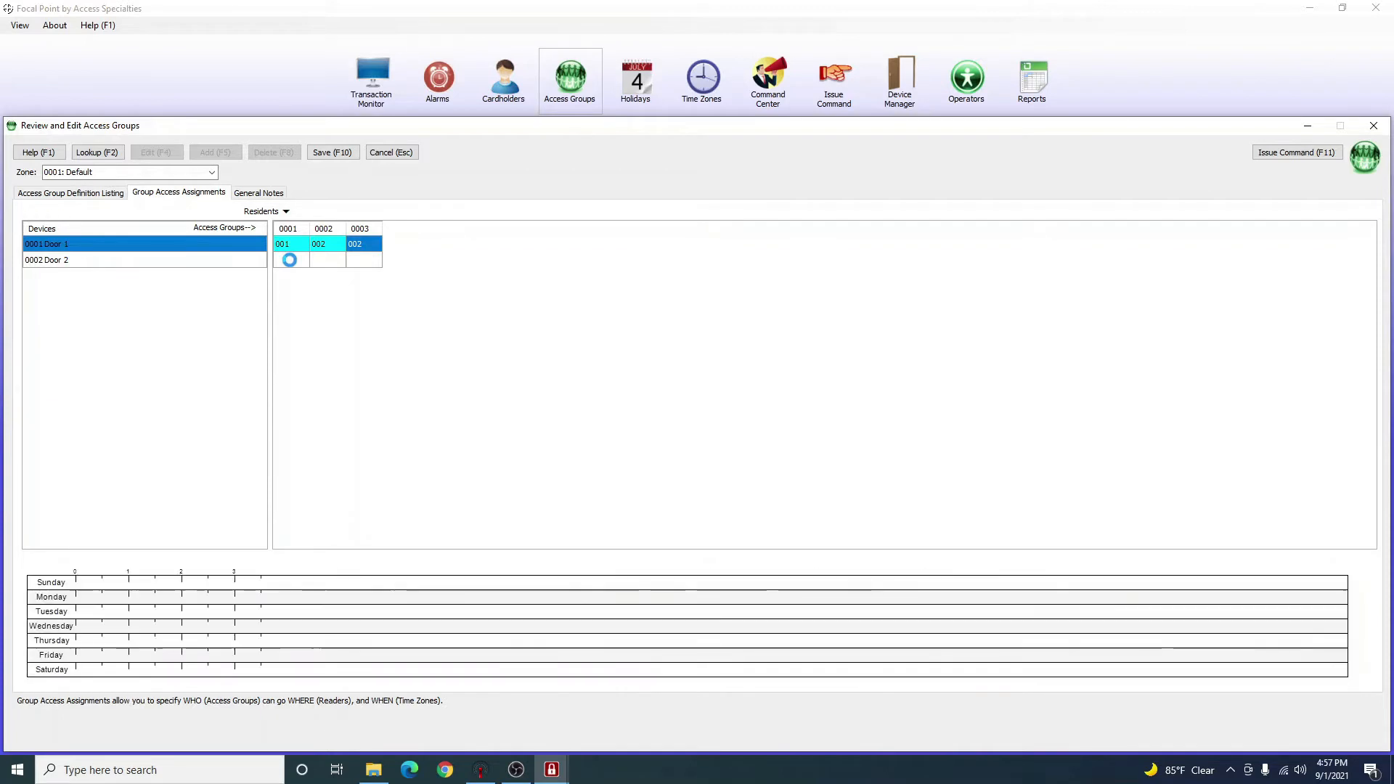
Give Door 2 Residents Business Hours and Vendor and Staff the 24 x 7 time zone.
{"action": "double_click", "coordinate": [292, 266]}
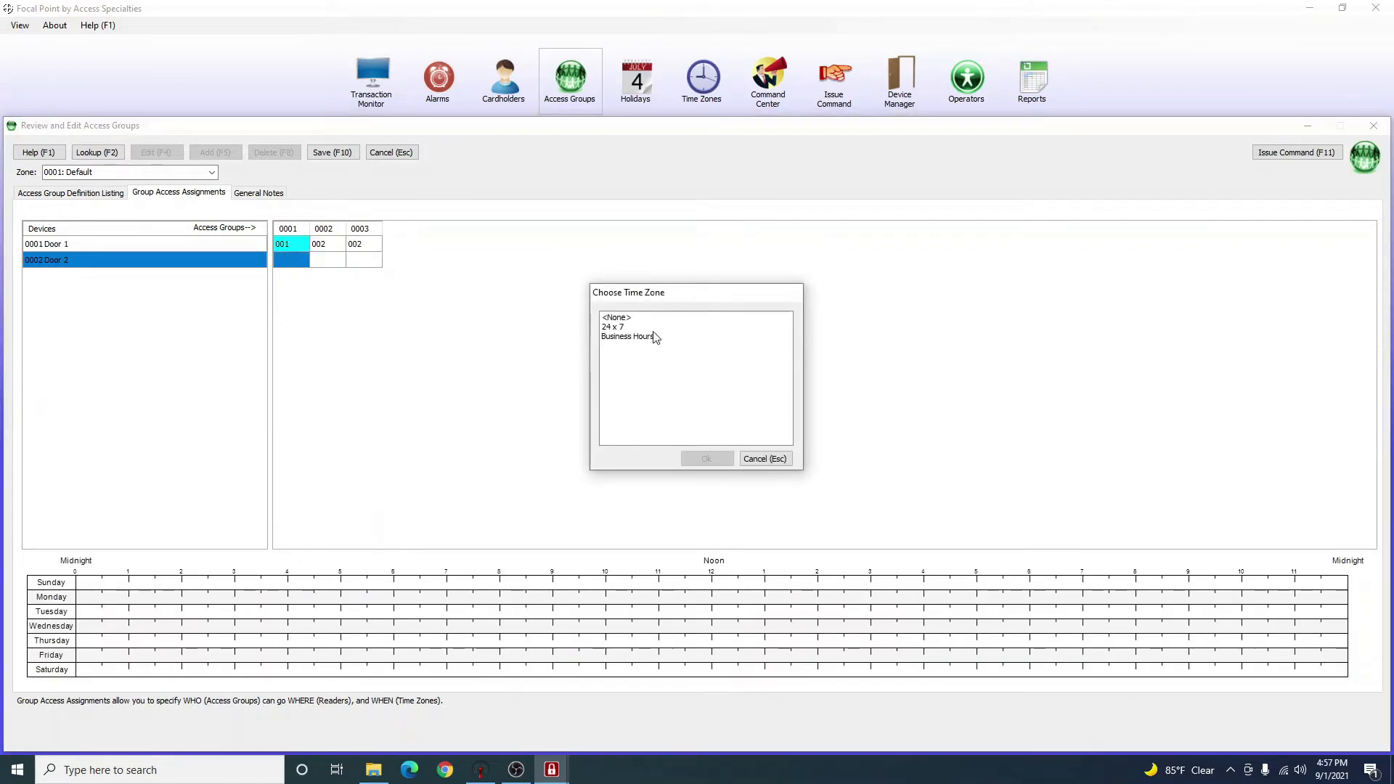
{"action": "left_click", "coordinate": [623, 337]}
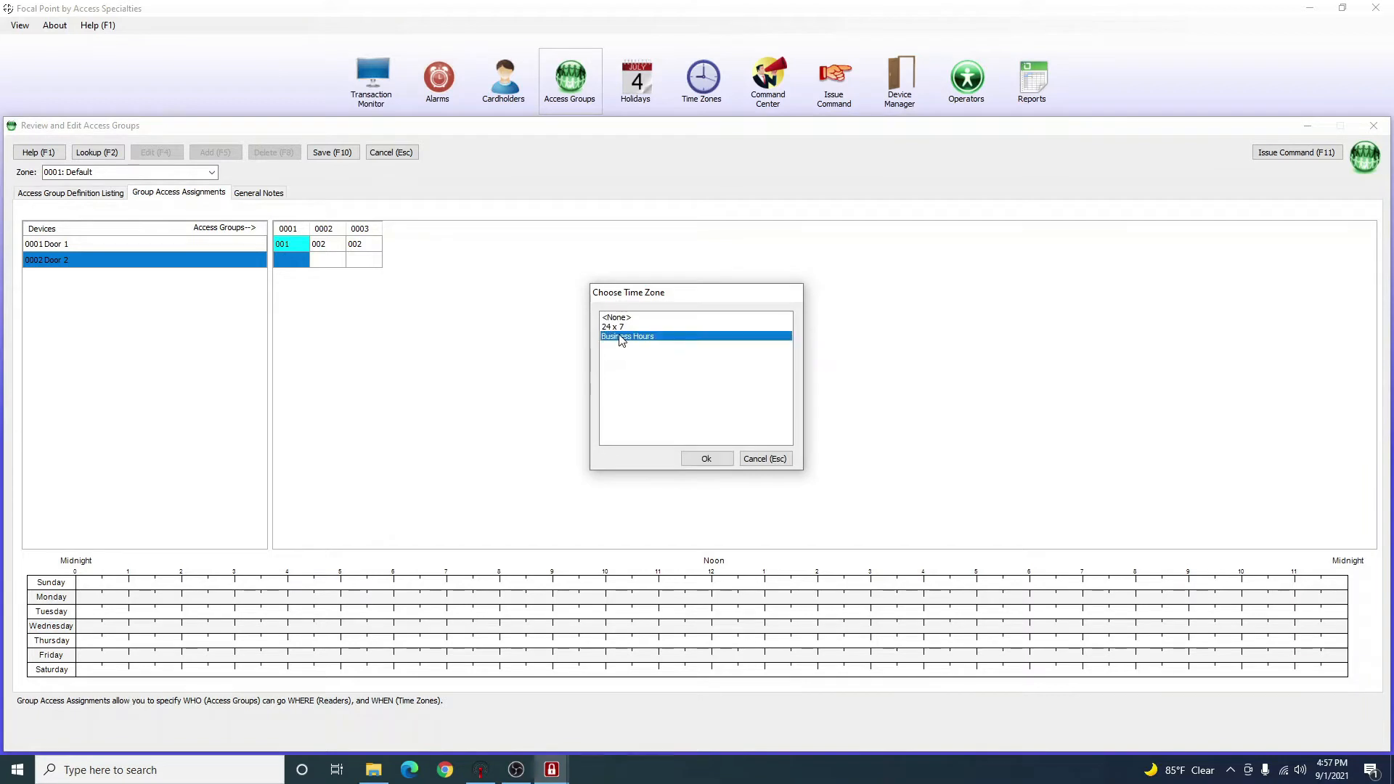
{"action": "double_click", "coordinate": [622, 337]}
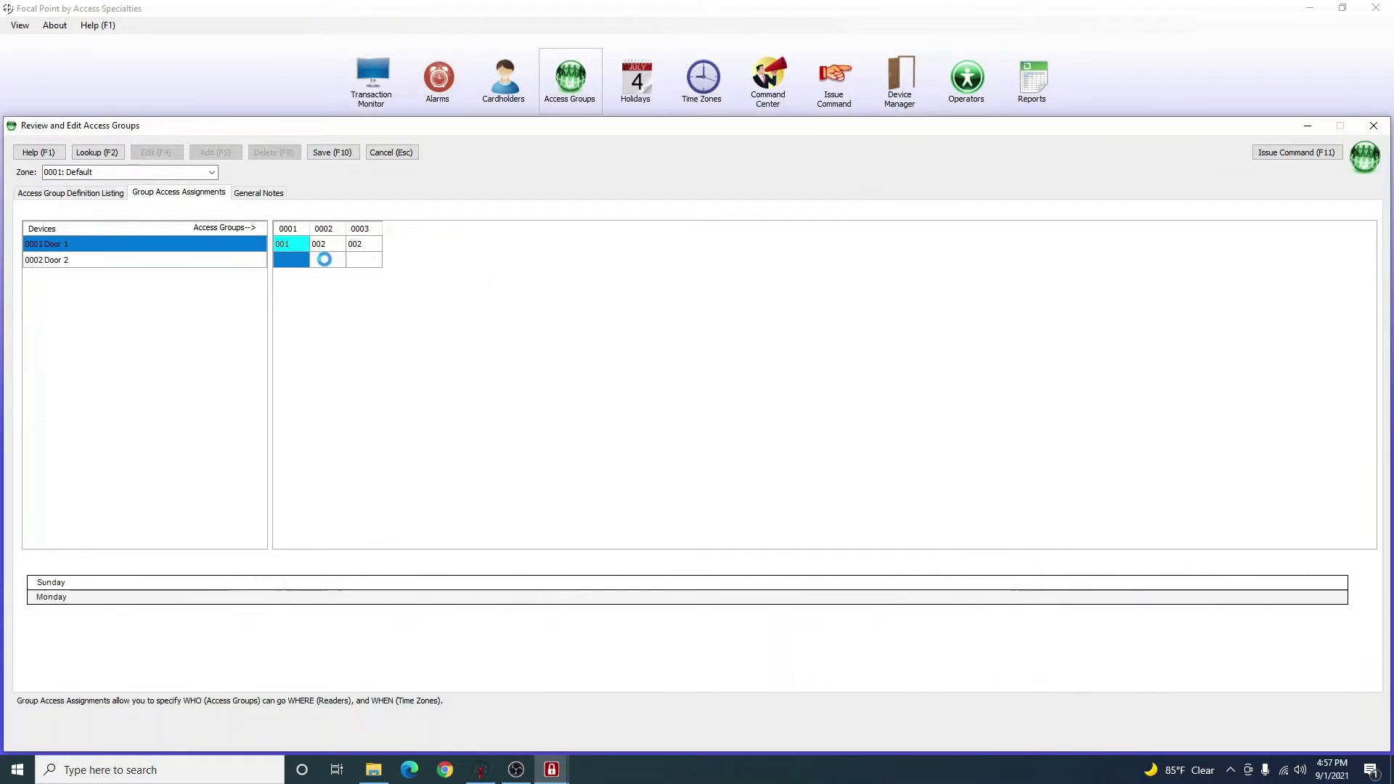
{"action": "double_click", "coordinate": [325, 259]}
{"action": "double_click", "coordinate": [618, 326]}
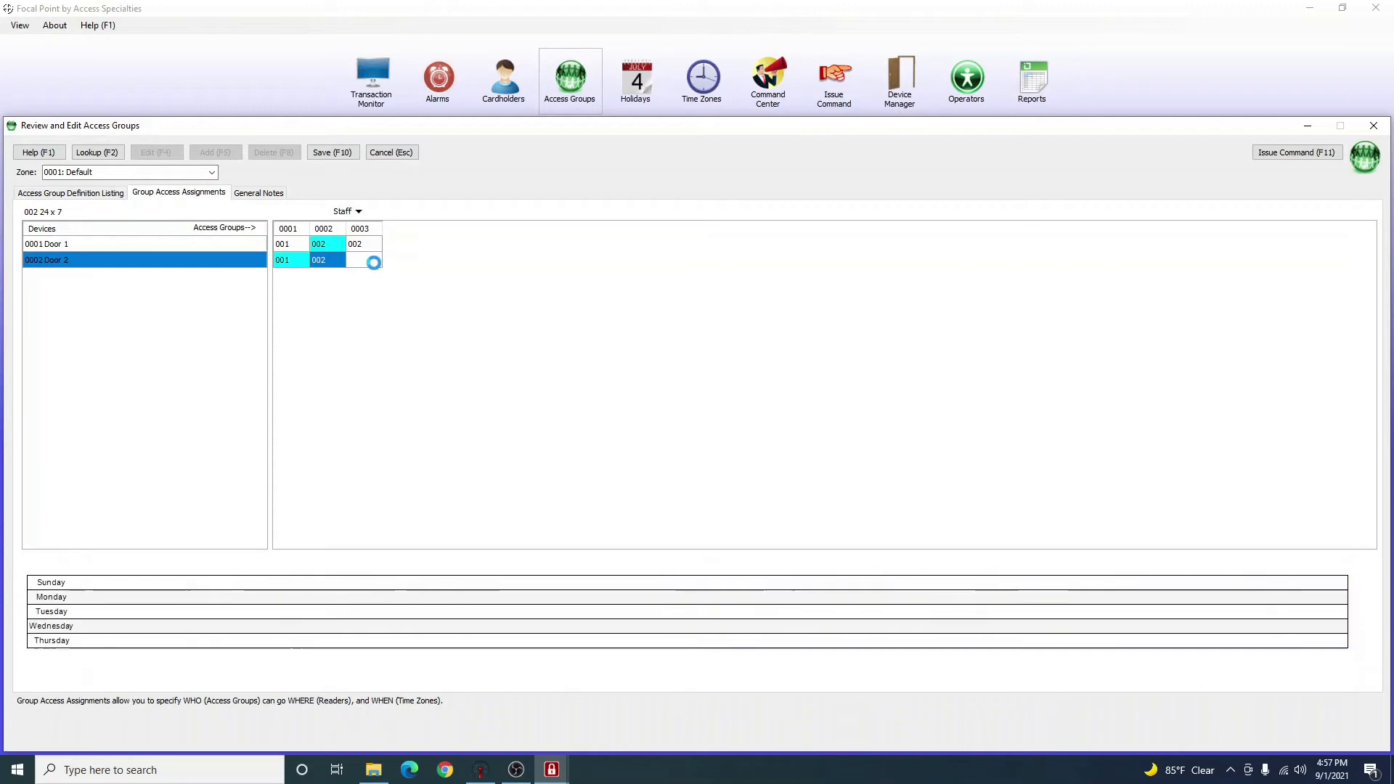
{"action": "double_click", "coordinate": [369, 260]}
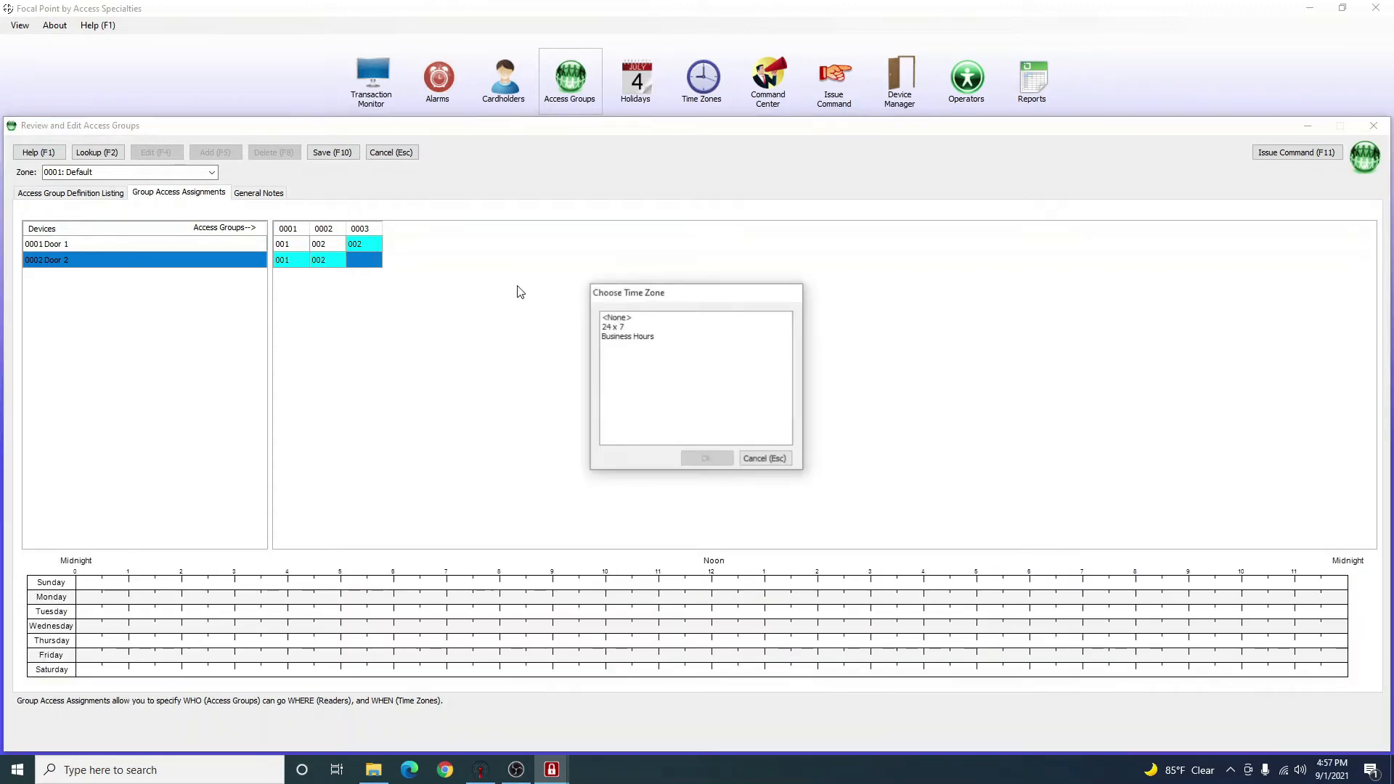
{"action": "double_click", "coordinate": [615, 326]}
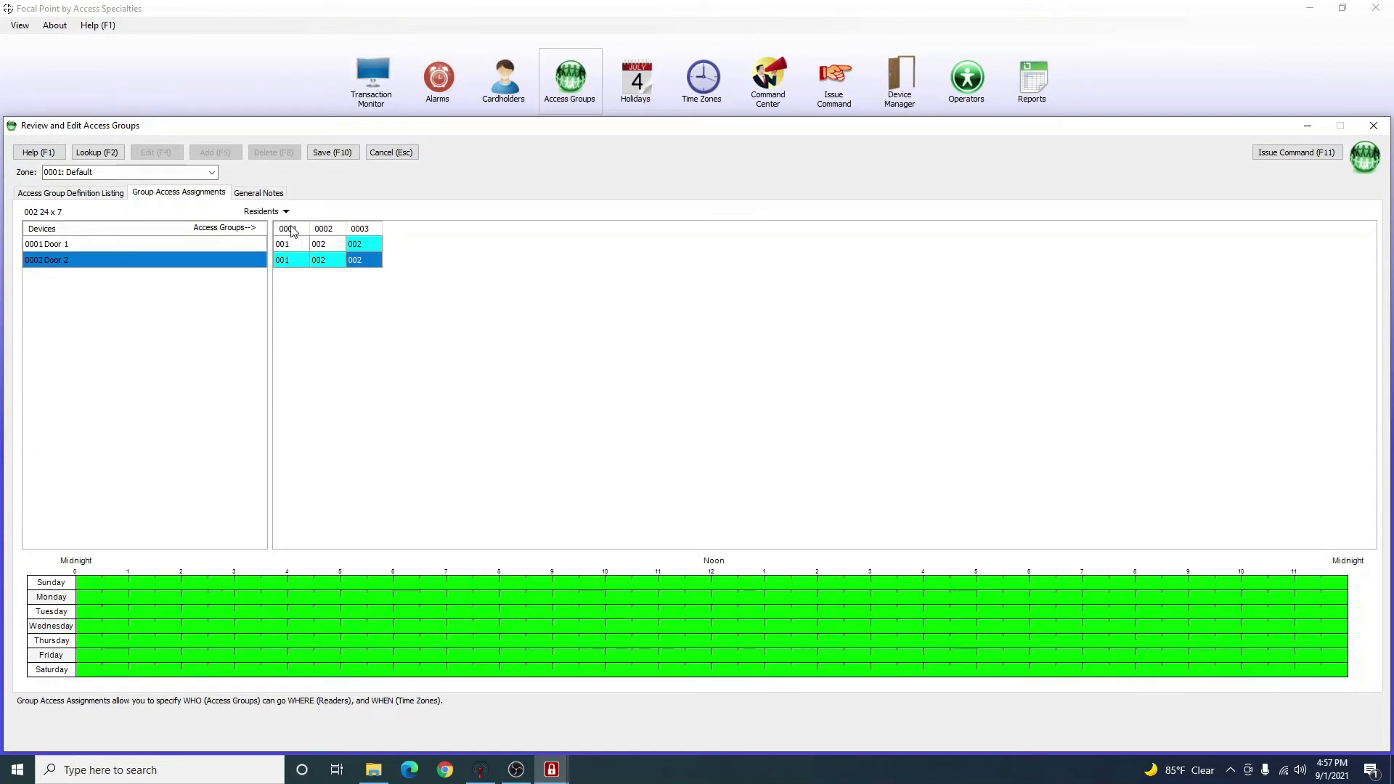
Save the group access assignments and close the Access Groups window.
{"action": "left_click", "coordinate": [291, 243]}
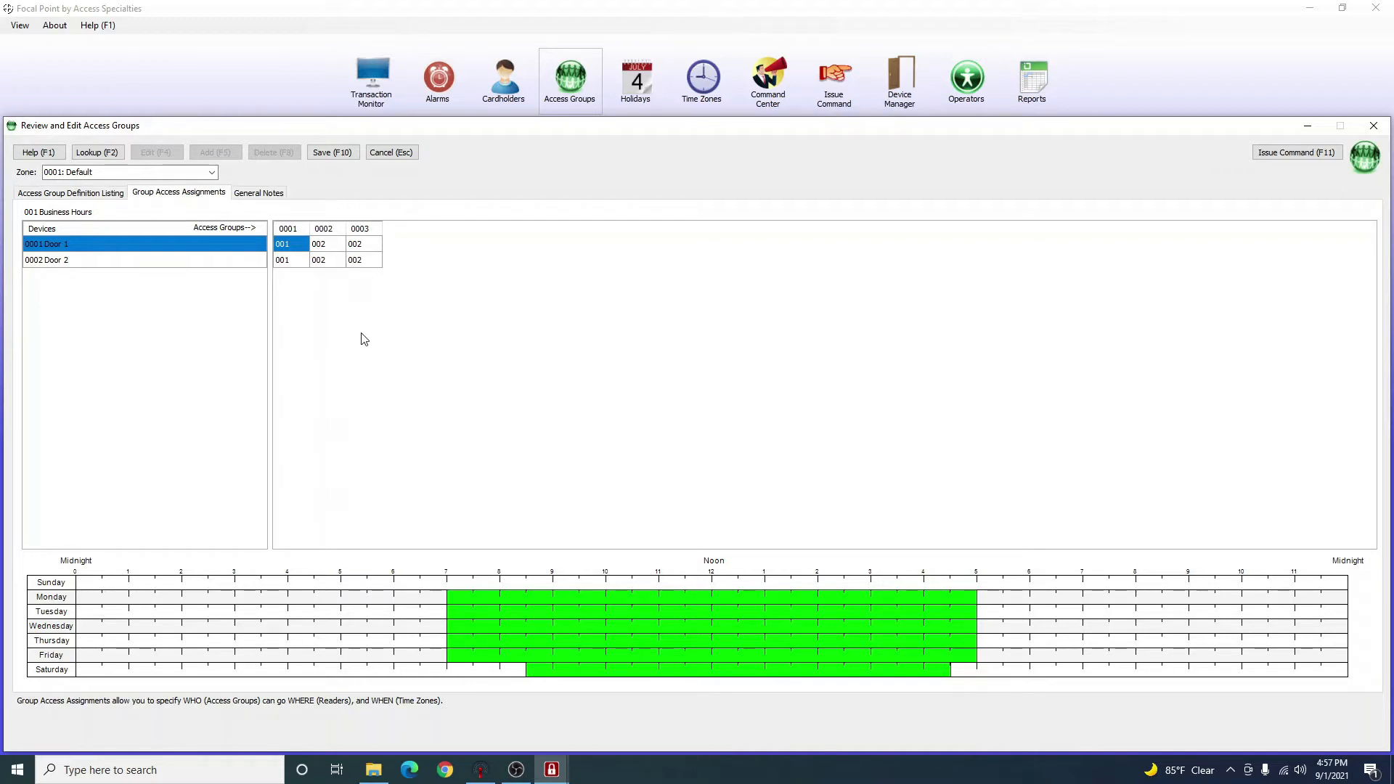
{"action": "left_click", "coordinate": [338, 151]}
{"action": "left_click", "coordinate": [776, 409]}
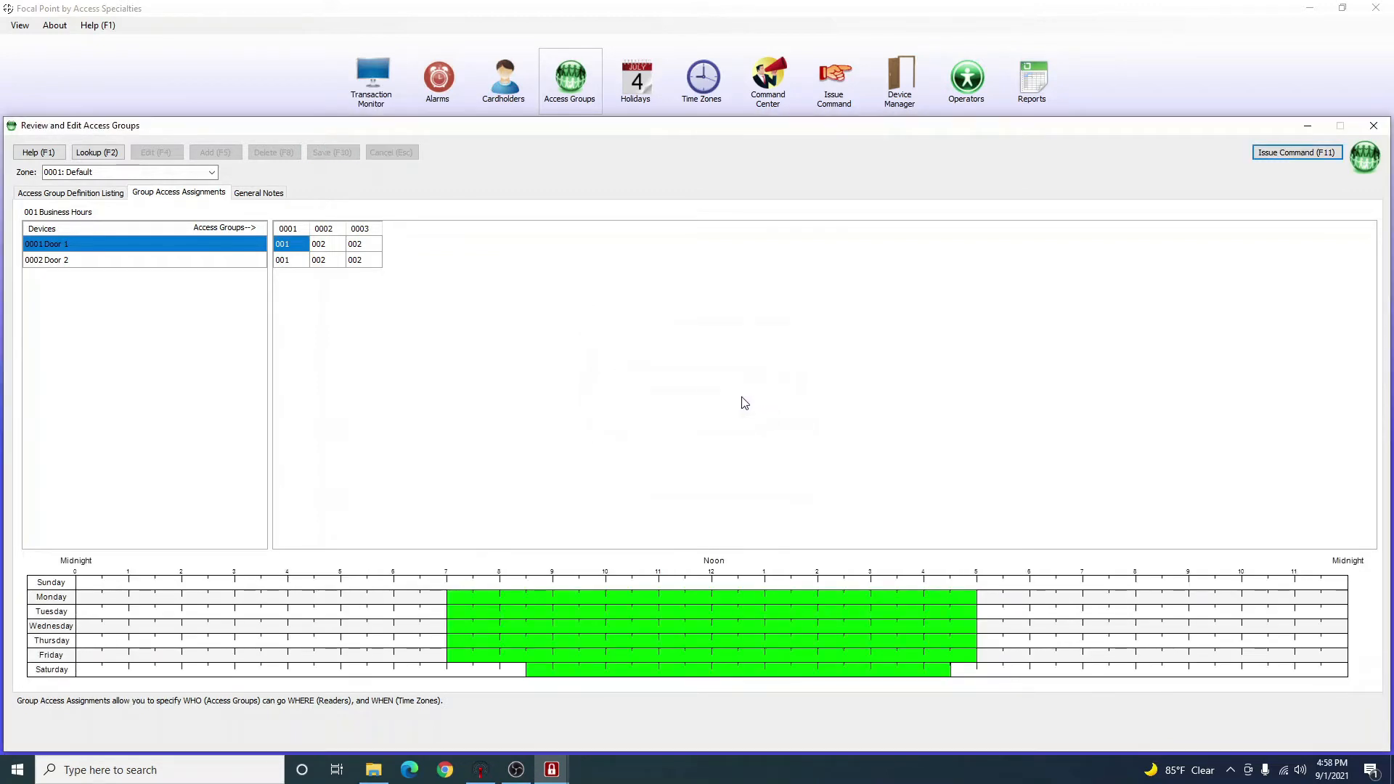
{"action": "left_click", "coordinate": [1372, 127]}
Open Cardholders and load the existing cardholder records.
{"action": "left_click", "coordinate": [506, 83]}
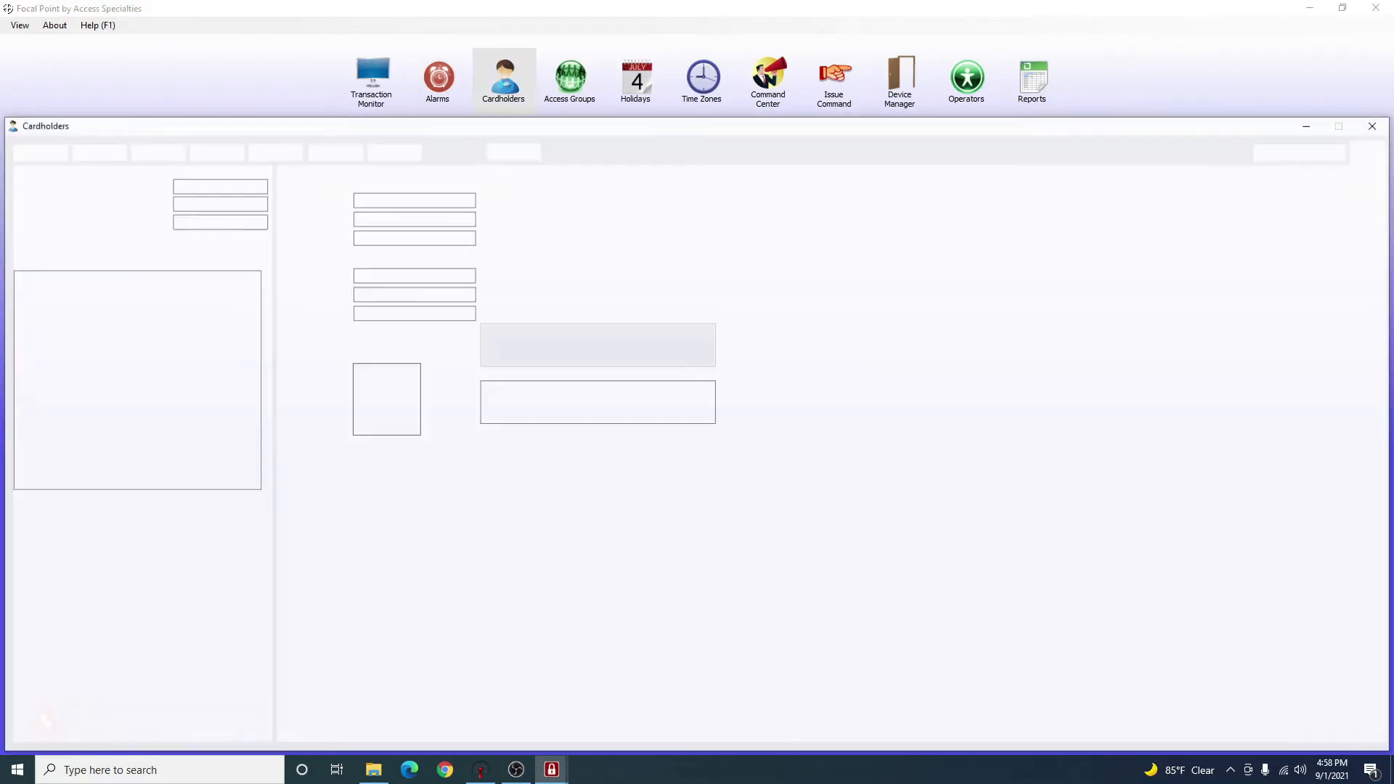
{"action": "left_click", "coordinate": [439, 177]}
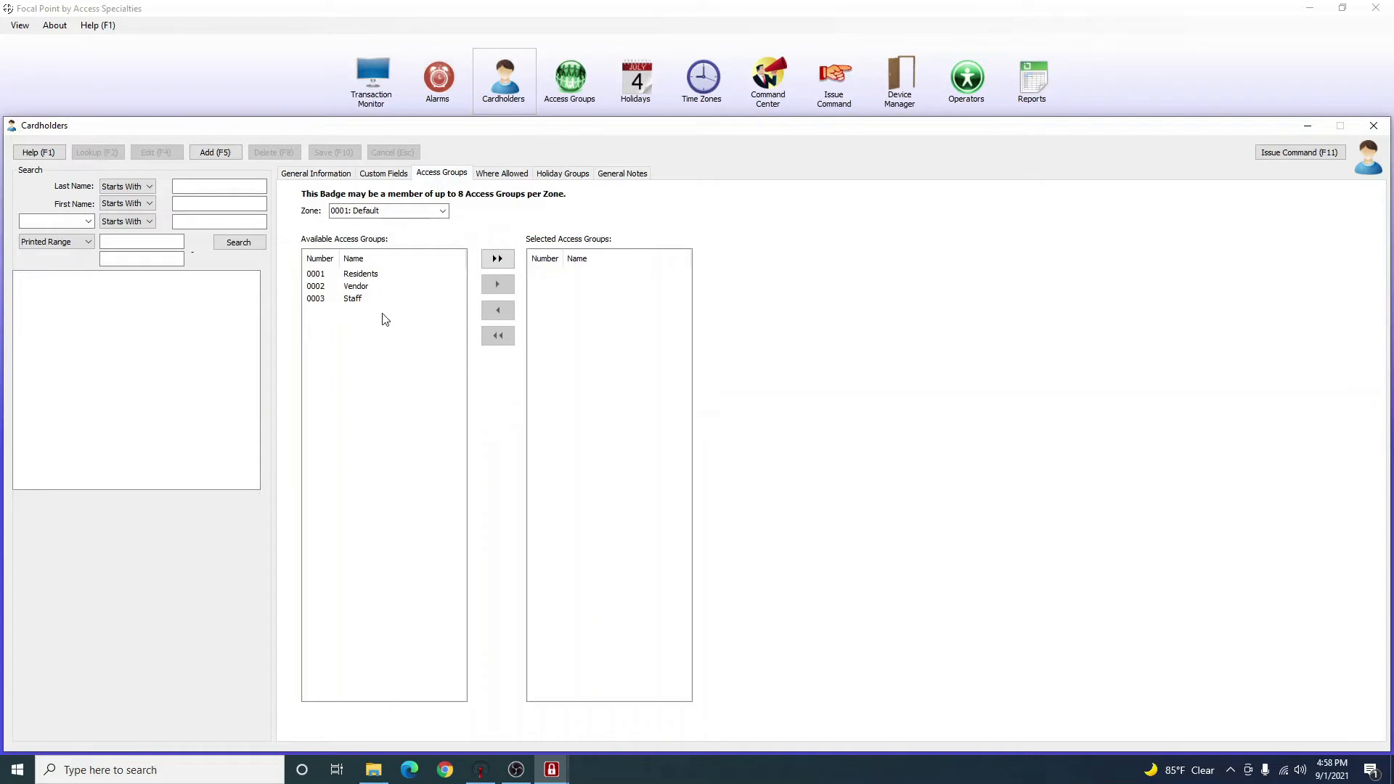
{"action": "left_click", "coordinate": [329, 177]}
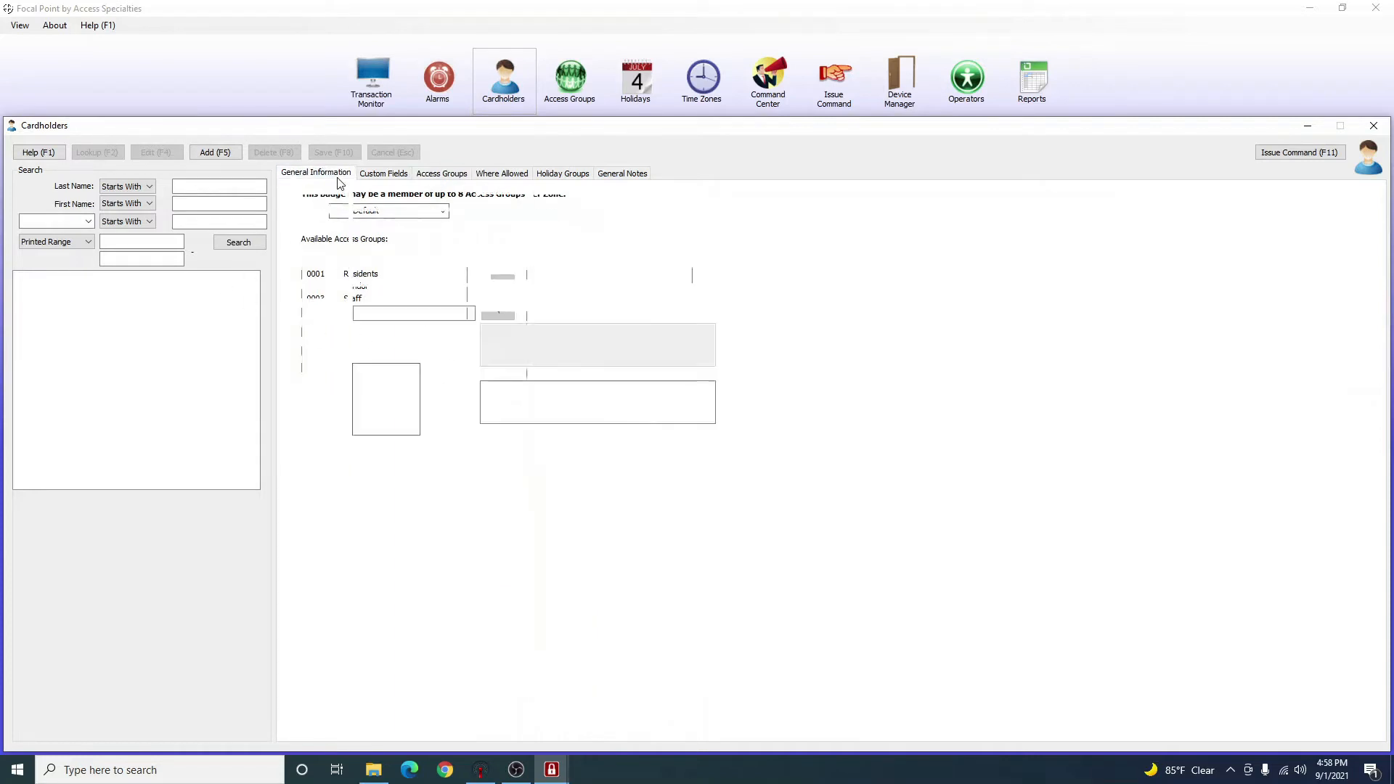
{"action": "left_click", "coordinate": [231, 240]}
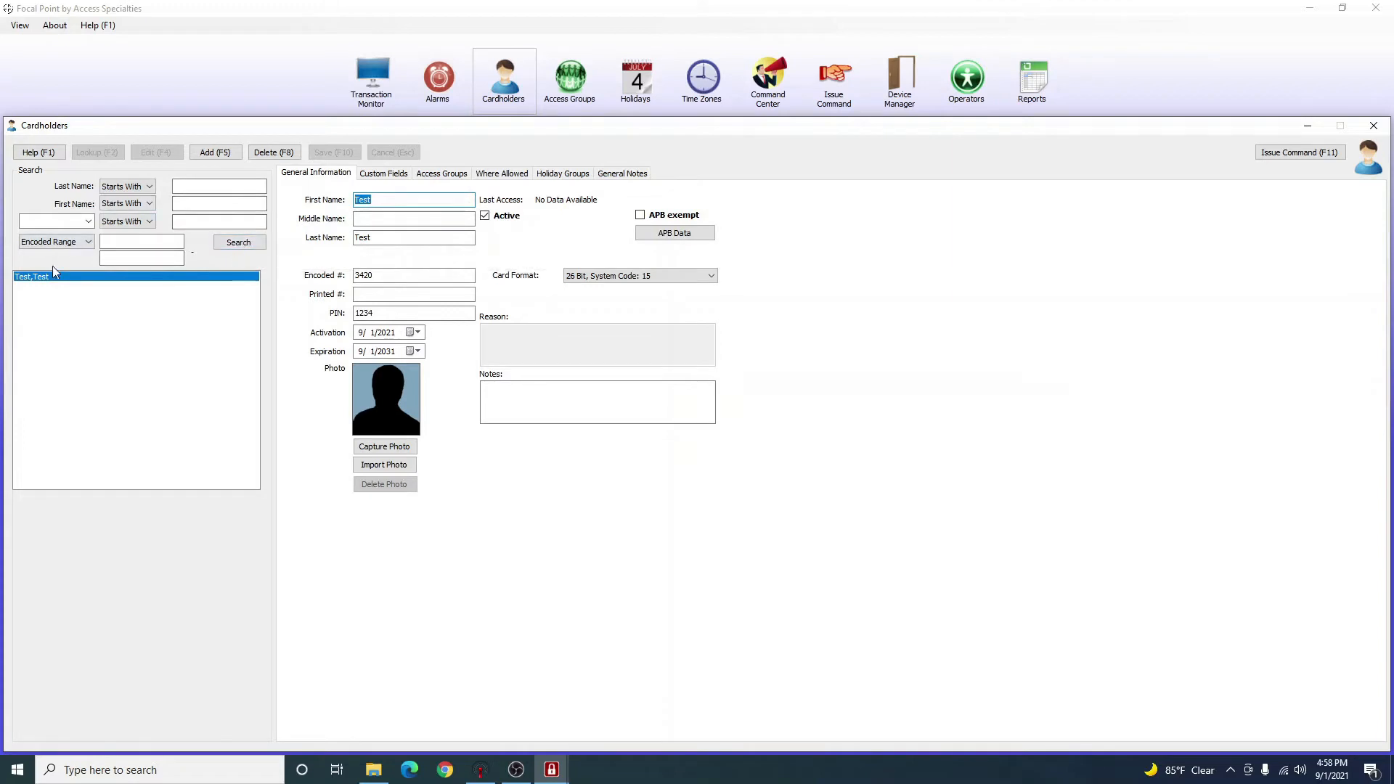
{"action": "left_click", "coordinate": [201, 188]}
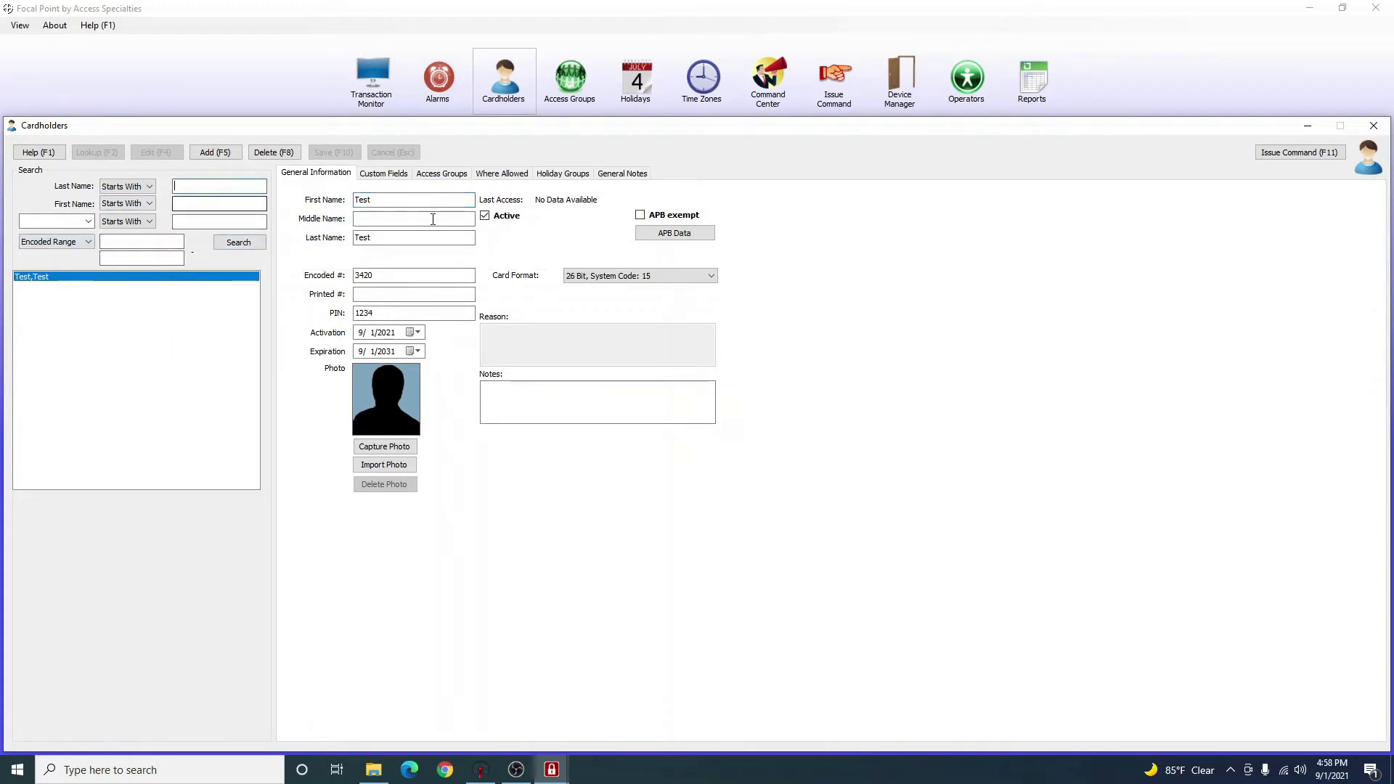
Add a new cardholder, entering first and last name and the encoded card number.
{"action": "left_click", "coordinate": [239, 154]}
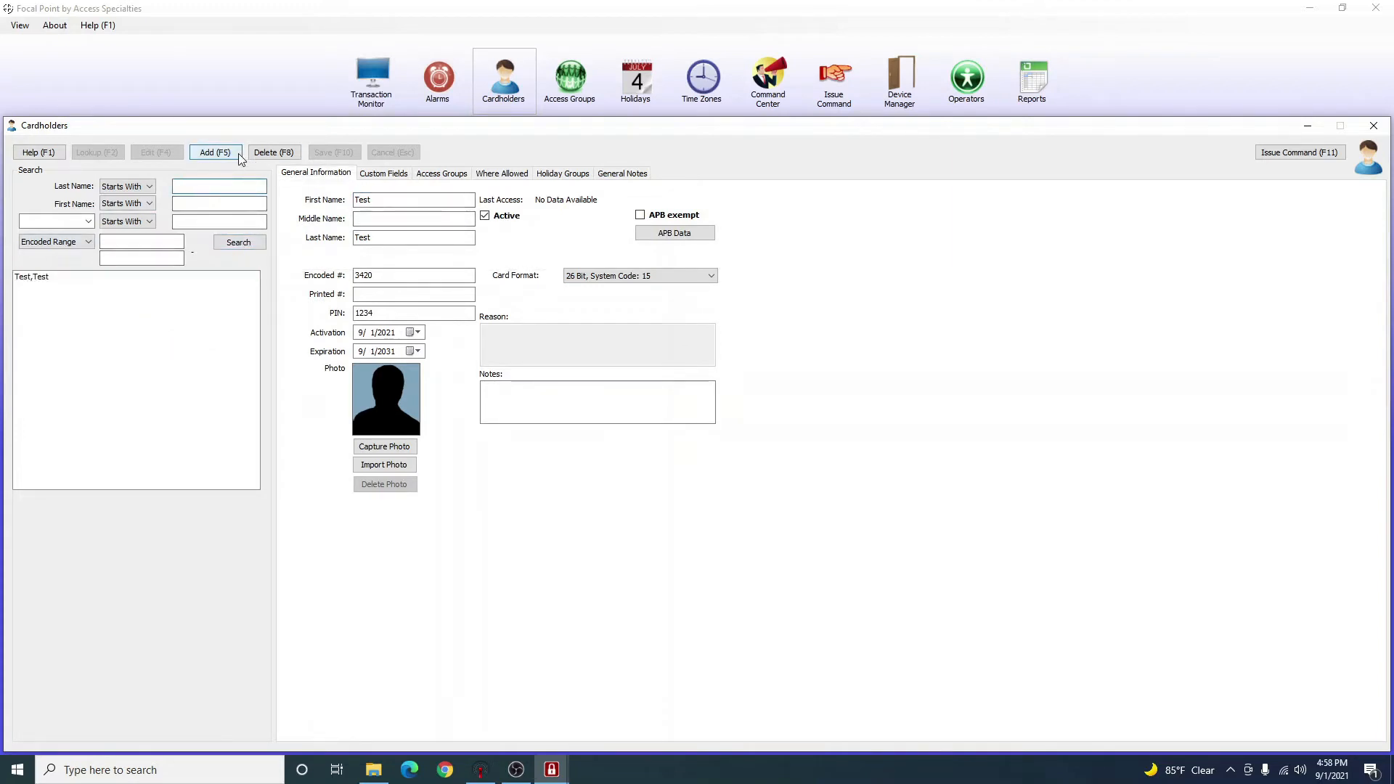
{"action": "type", "text": "Te"}
{"action": "key", "text": "Tab"}
{"action": "key", "text": "Tab"}
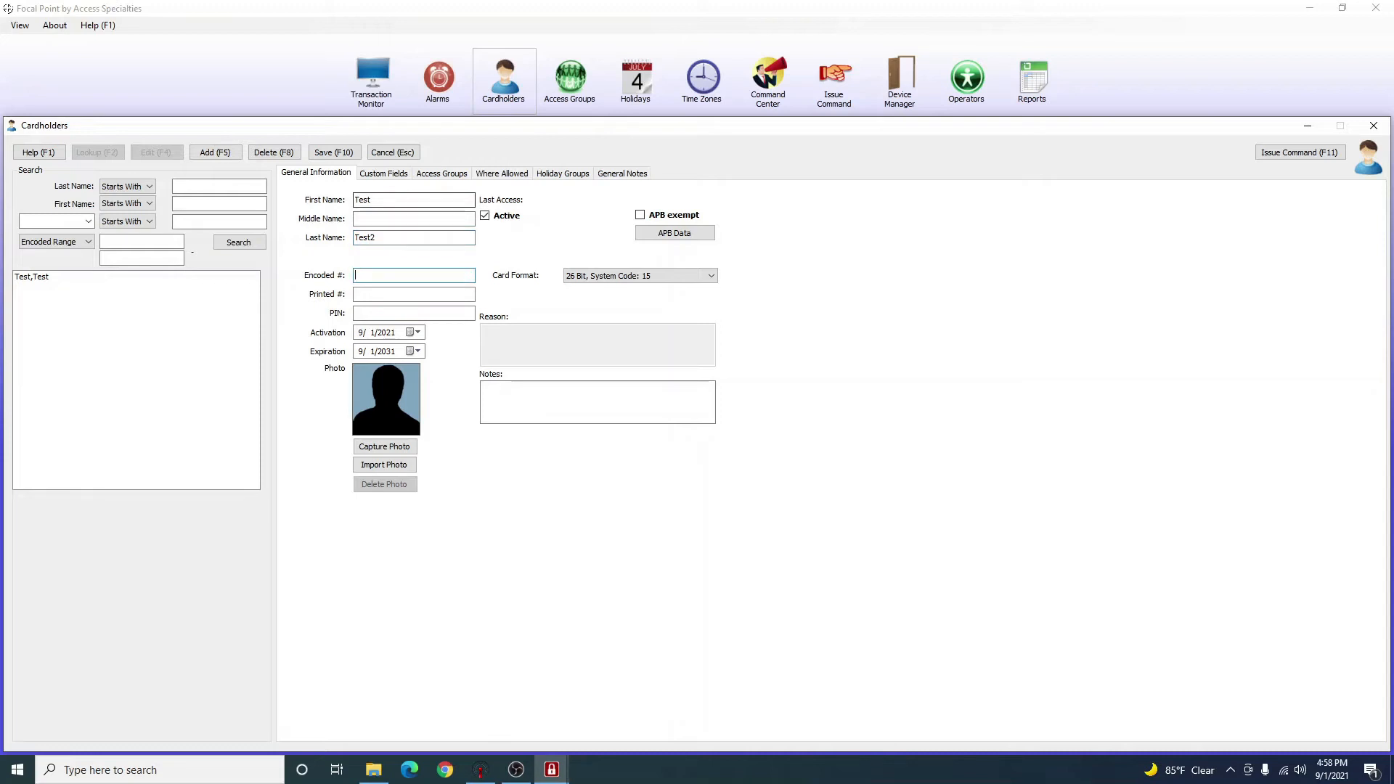
{"action": "type", "text": "0086"}
{"action": "key", "text": "Left"}
{"action": "key", "text": "BackSpace"}
{"action": "key", "text": "BackSpace"}
{"action": "type", "text": "87"}
{"action": "key", "text": "BackSpace"}
{"action": "key", "text": "BackSpace"}
{"action": "key", "text": "BackSpace"}
Enter the cardholder's PIN and choose the 26 Bit, System Code: 1 card format.
{"action": "left_click", "coordinate": [393, 313]}
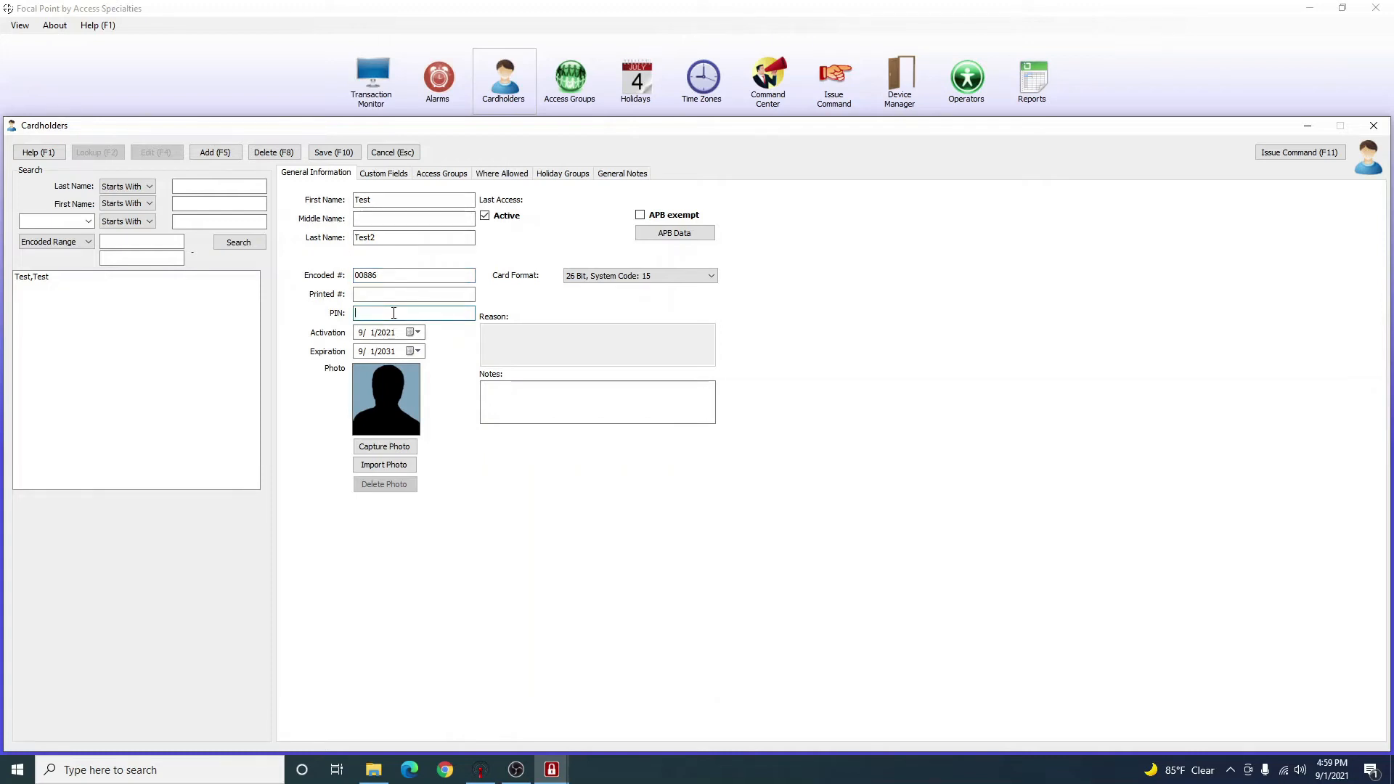
{"action": "type", "text": "5555"}
{"action": "left_click", "coordinate": [602, 276]}
{"action": "left_click", "coordinate": [612, 308]}
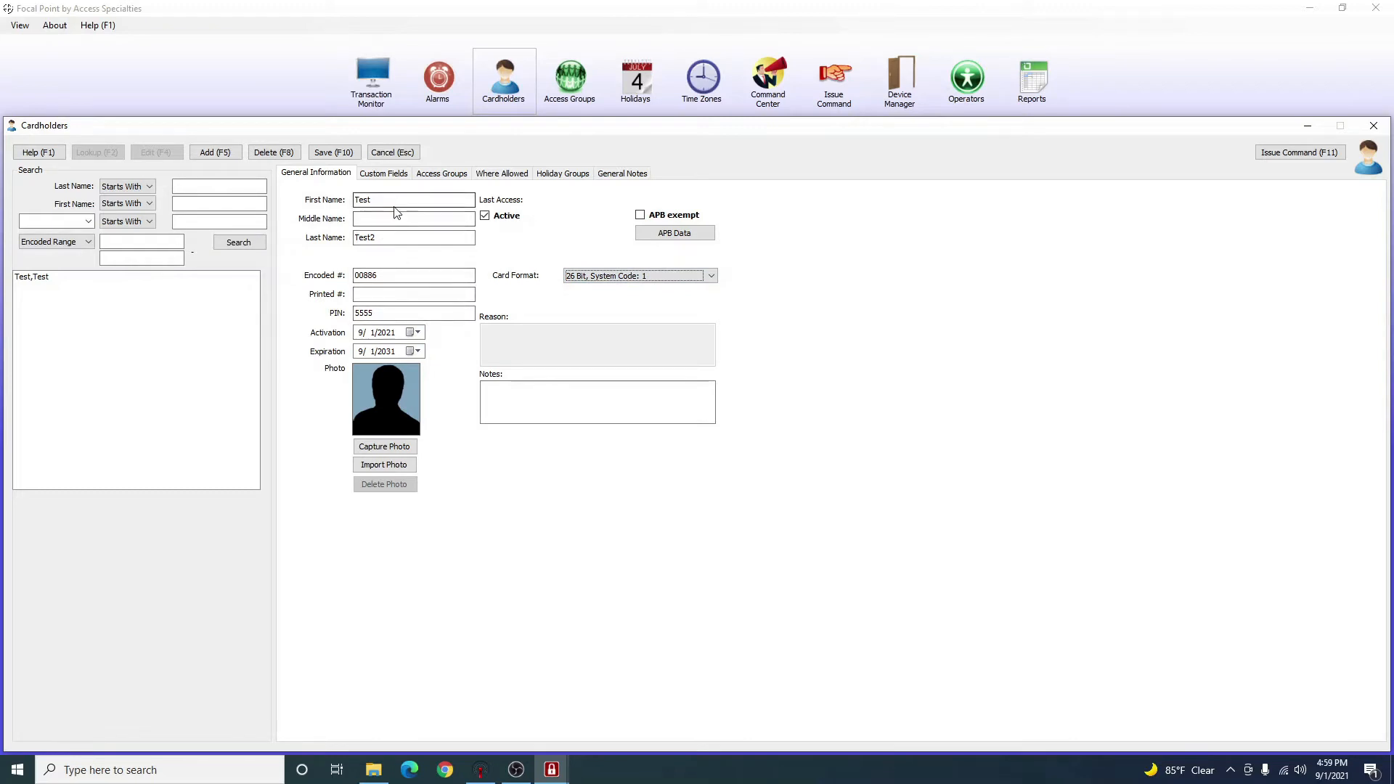
Assign only the Residents access group to the cardholder, removing Vendor, and save the record.
{"action": "left_click", "coordinate": [434, 176]}
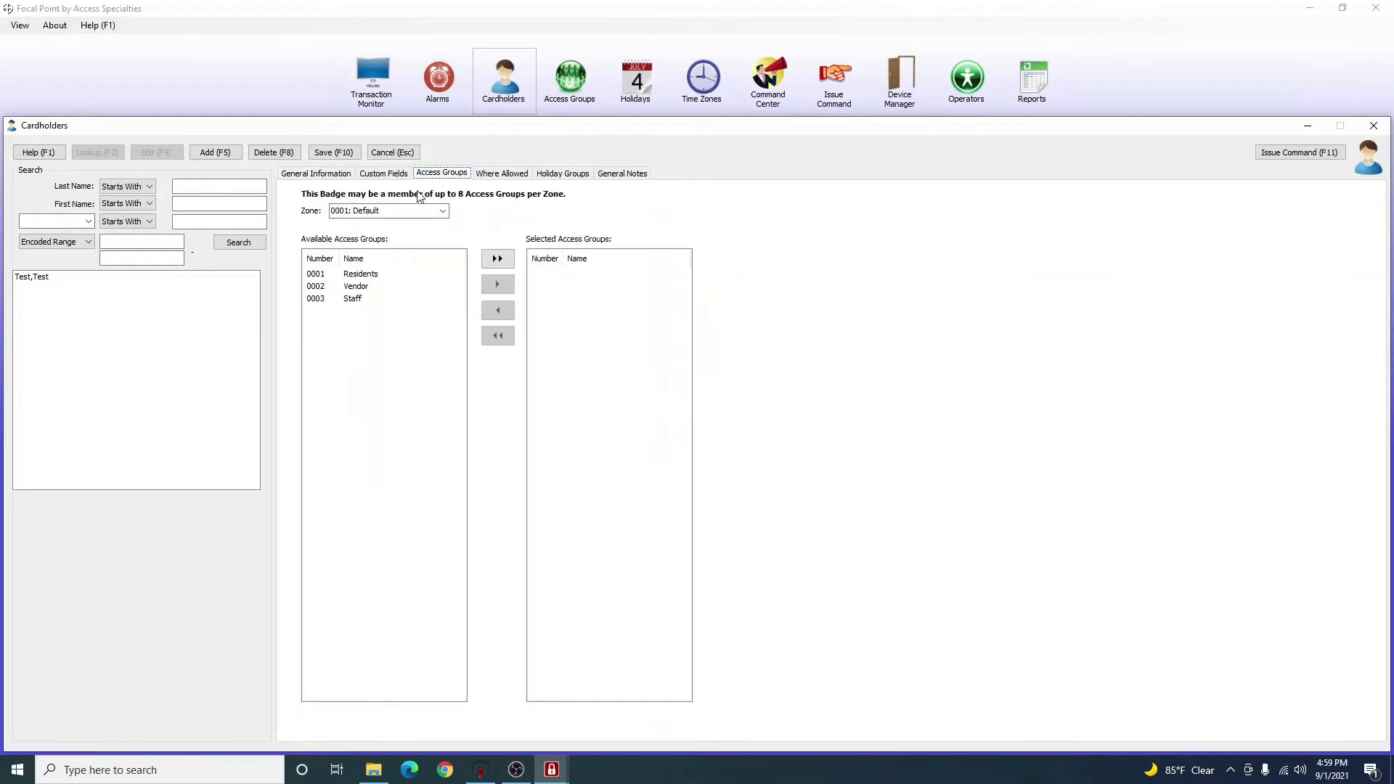
{"action": "left_click", "coordinate": [439, 356]}
{"action": "left_click", "coordinate": [359, 286]}
{"action": "left_click", "coordinate": [362, 299]}
{"action": "left_click", "coordinate": [365, 287]}
{"action": "left_click", "coordinate": [369, 276]}
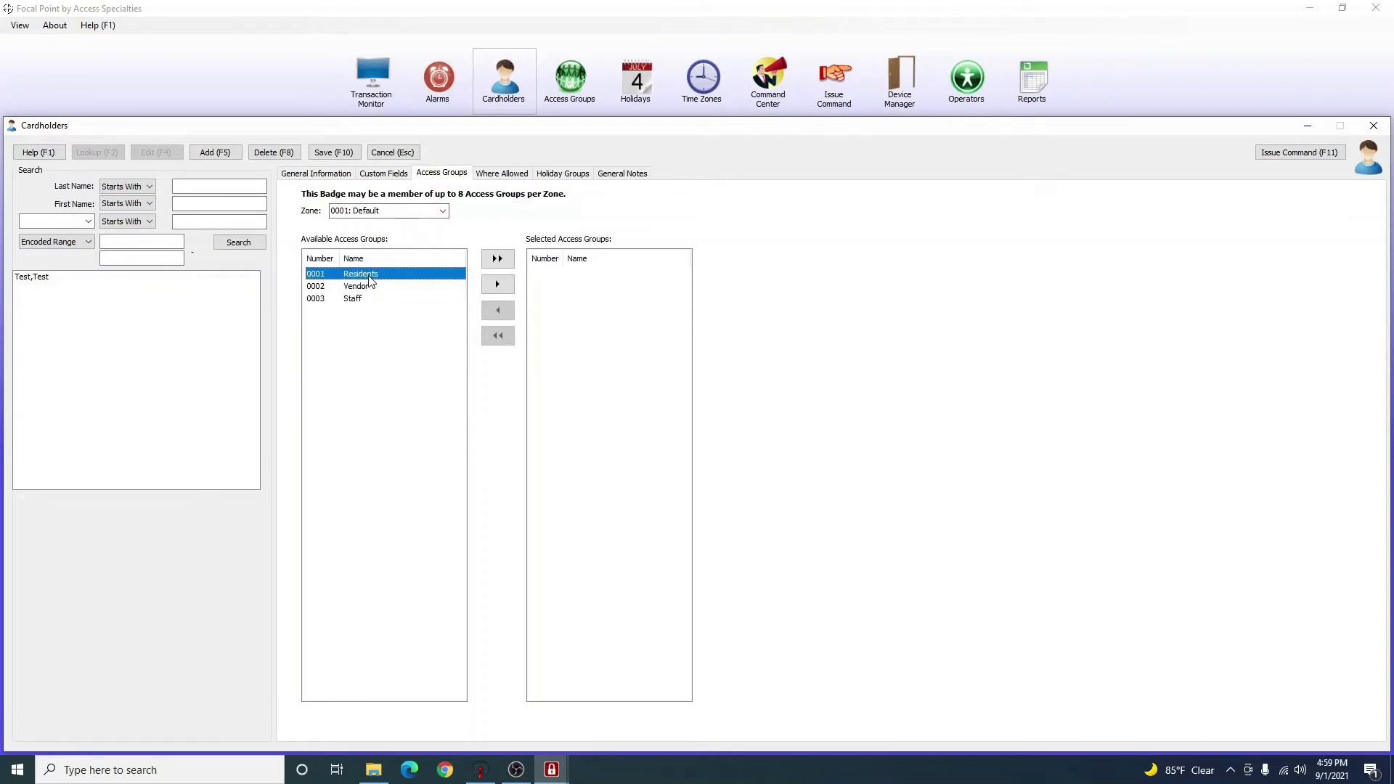
{"action": "double_click", "coordinate": [369, 278]}
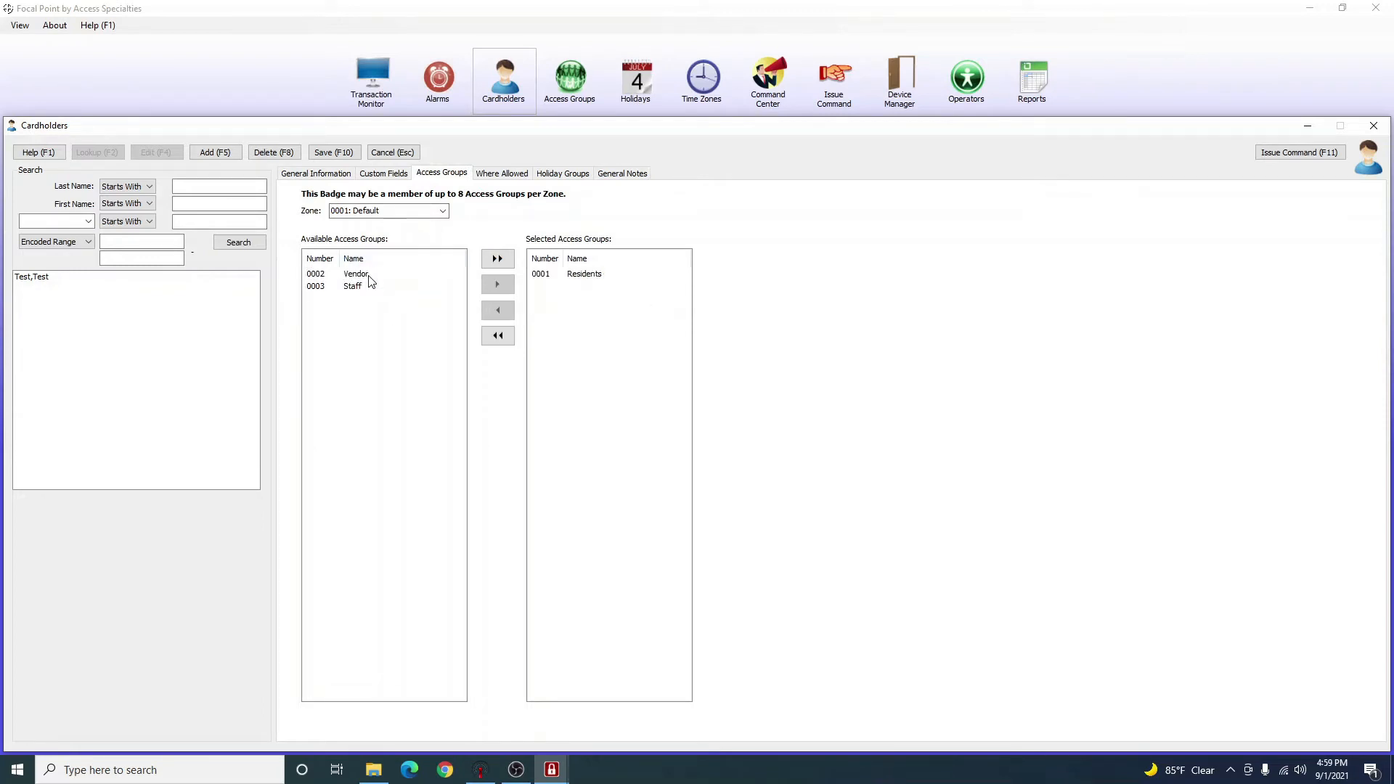
{"action": "double_click", "coordinate": [353, 275]}
{"action": "left_click", "coordinate": [596, 288]}
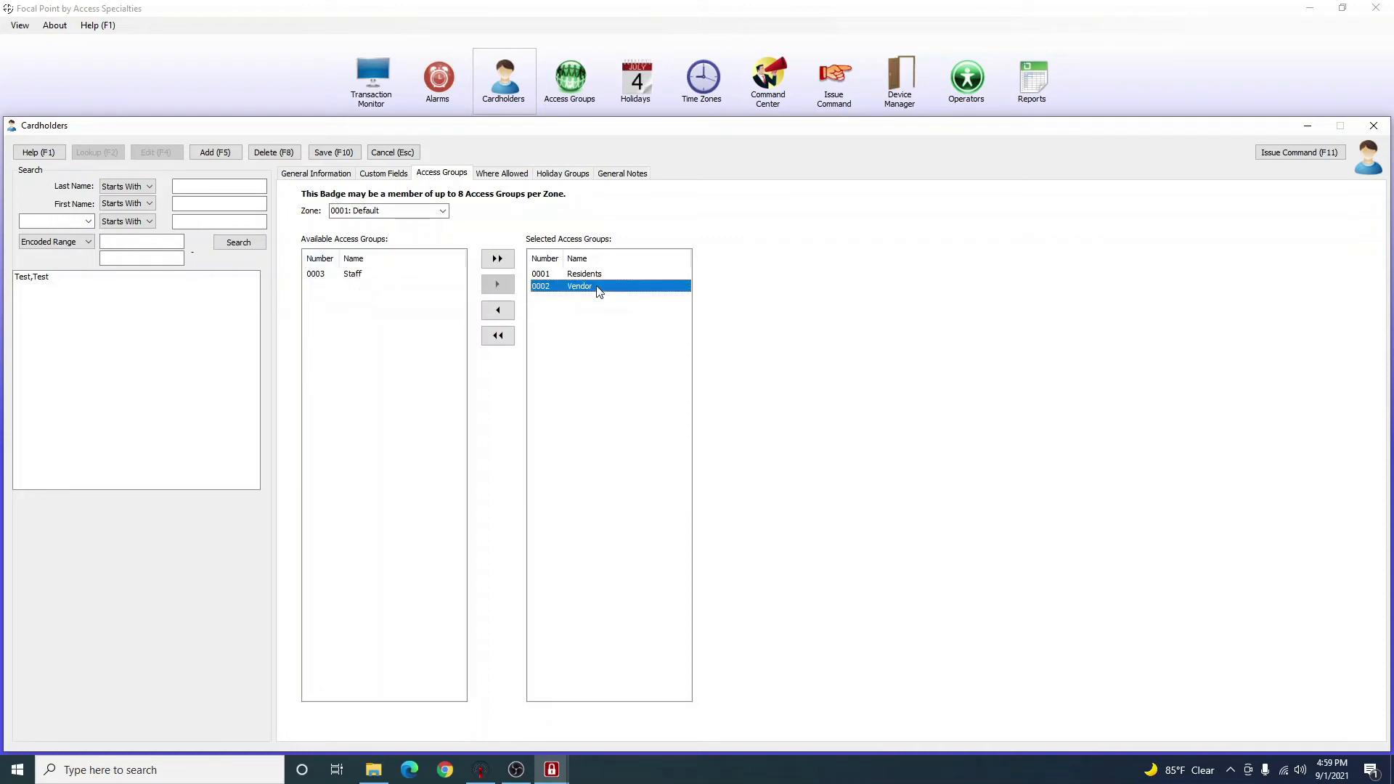
{"action": "left_click", "coordinate": [507, 317]}
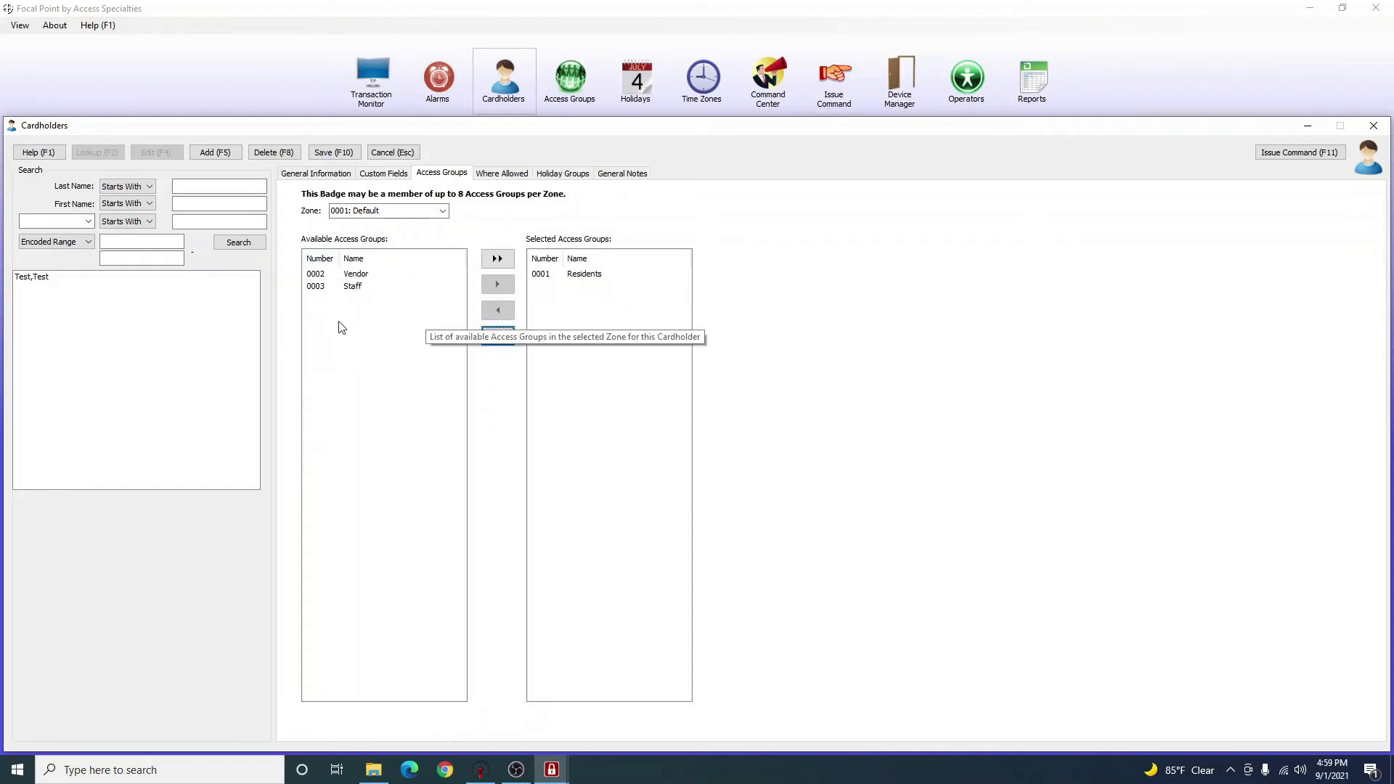
{"action": "left_click", "coordinate": [339, 154]}
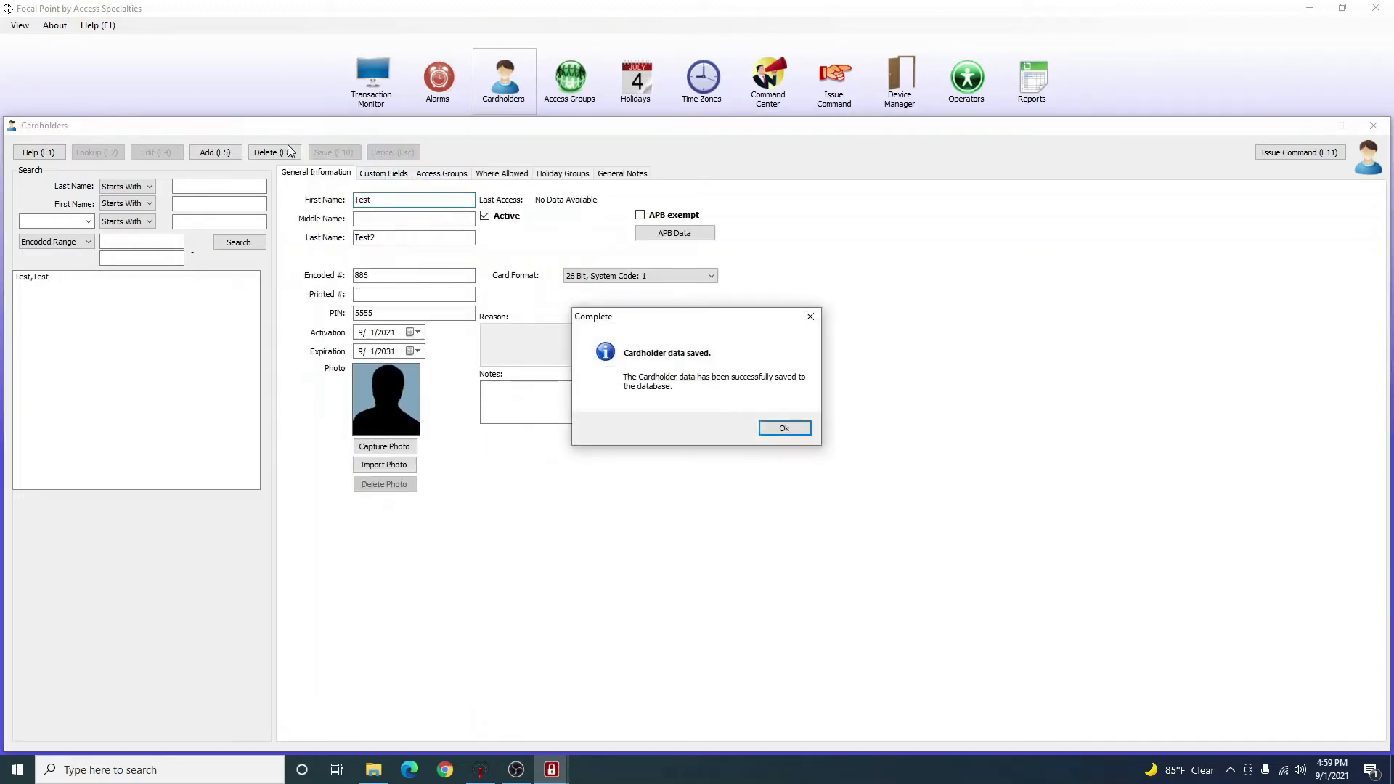
Give the original cardholder the Staff access group.
{"action": "left_click", "coordinate": [784, 429]}
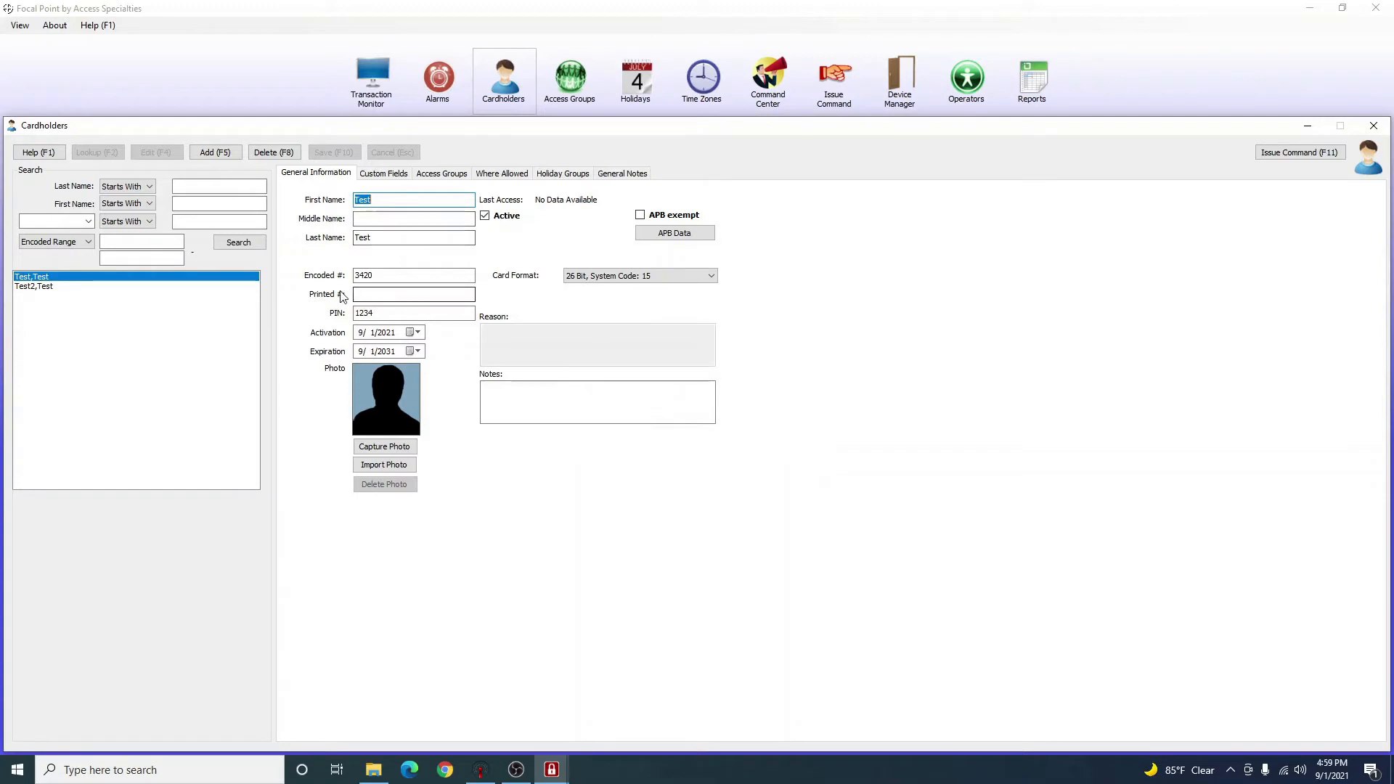
{"action": "left_click", "coordinate": [53, 286]}
{"action": "left_click", "coordinate": [52, 279]}
{"action": "left_click", "coordinate": [419, 174]}
{"action": "left_click", "coordinate": [342, 299]}
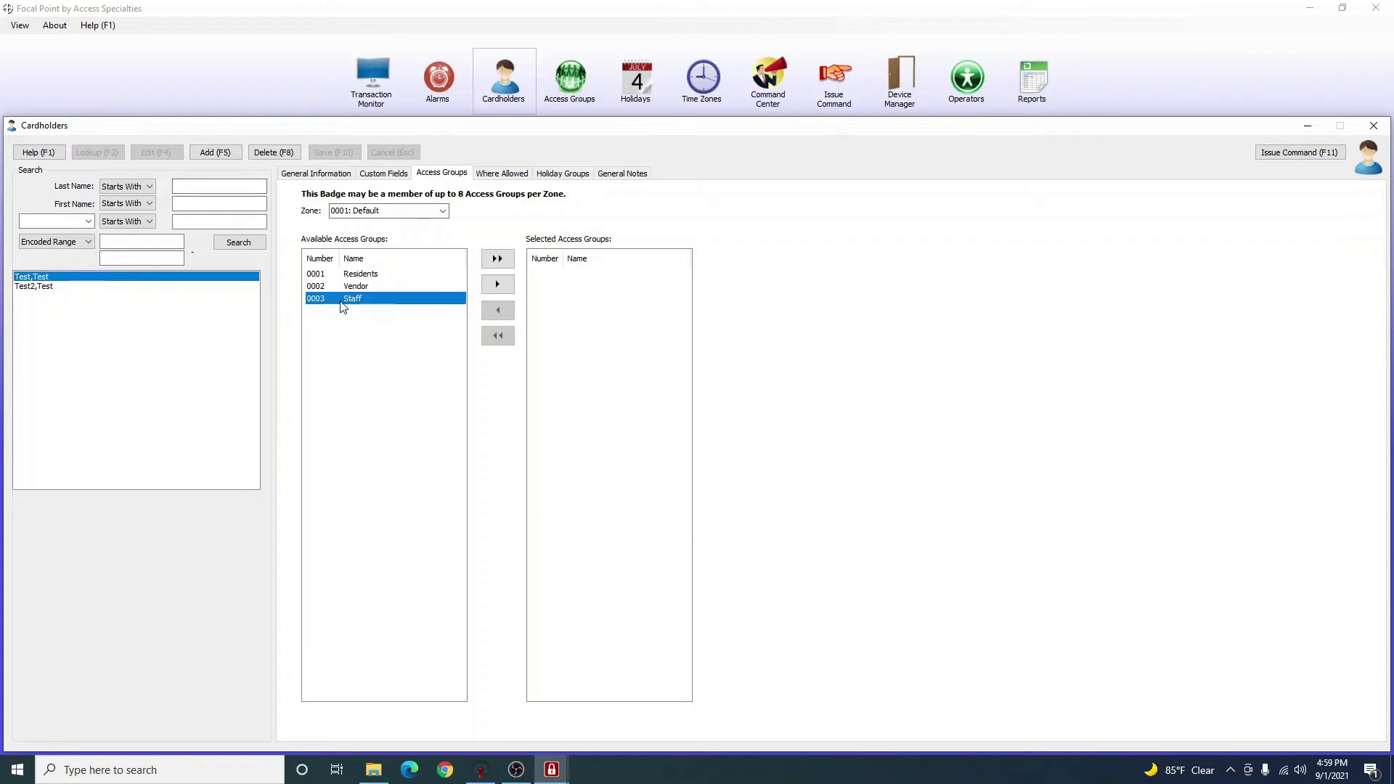
{"action": "double_click", "coordinate": [341, 298]}
{"action": "left_click", "coordinate": [348, 288]}
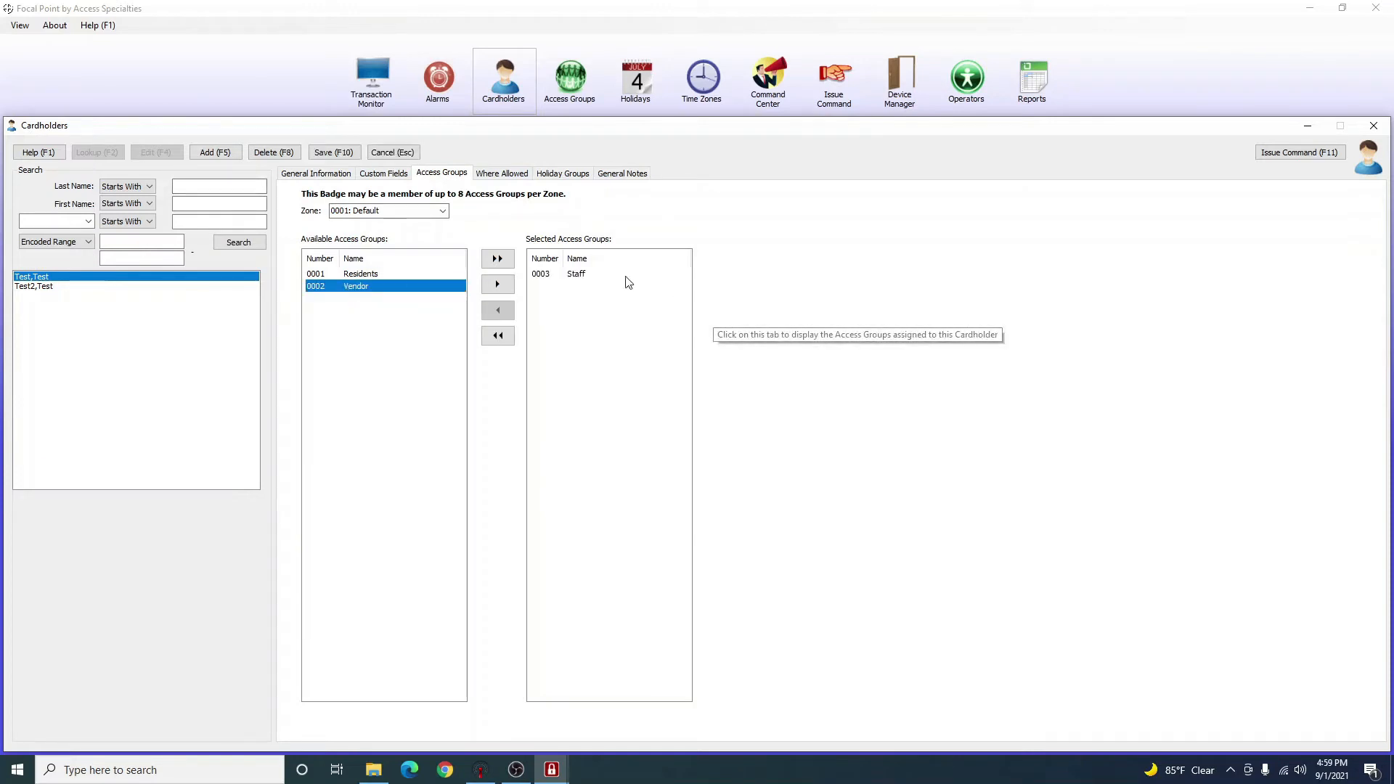
Save the cardholder record and bring up the Transaction Monitor.
{"action": "left_click", "coordinate": [320, 151]}
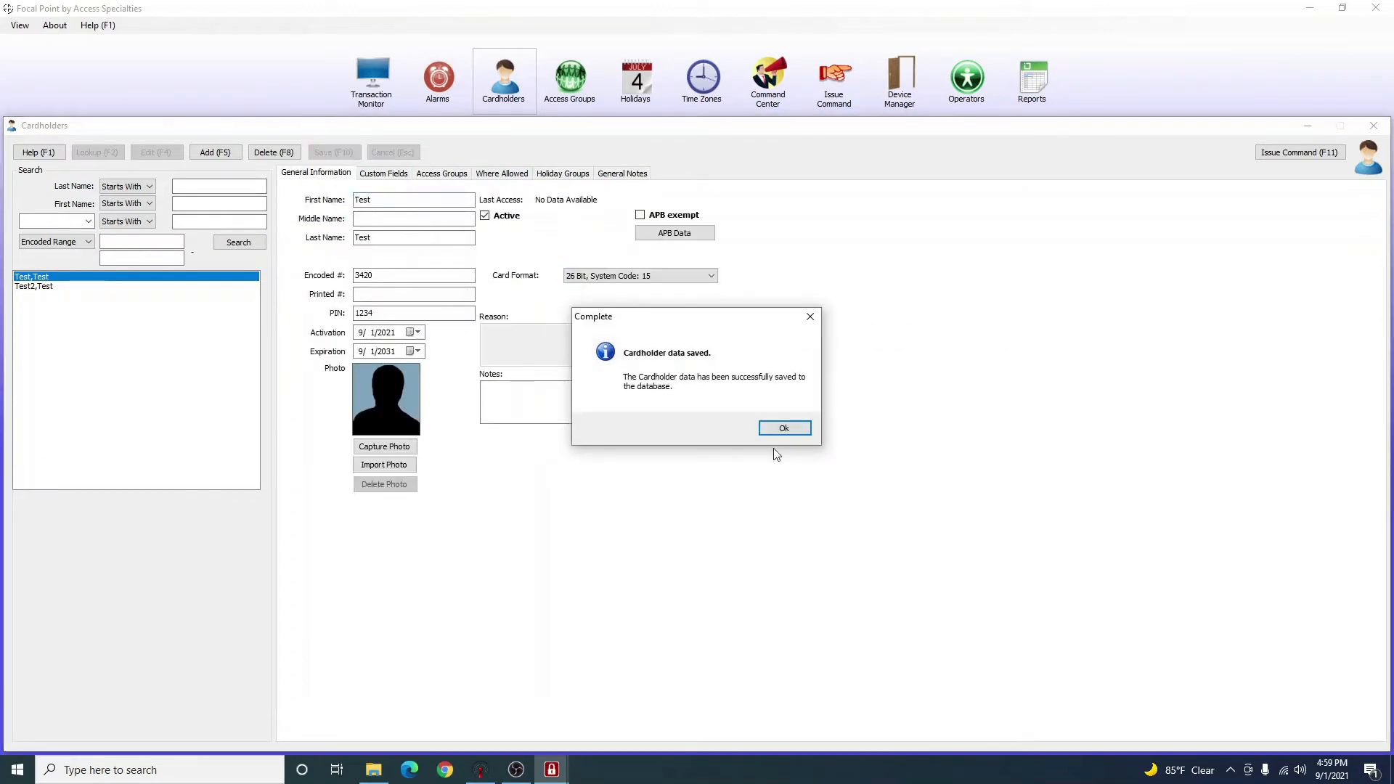
{"action": "left_click", "coordinate": [783, 426]}
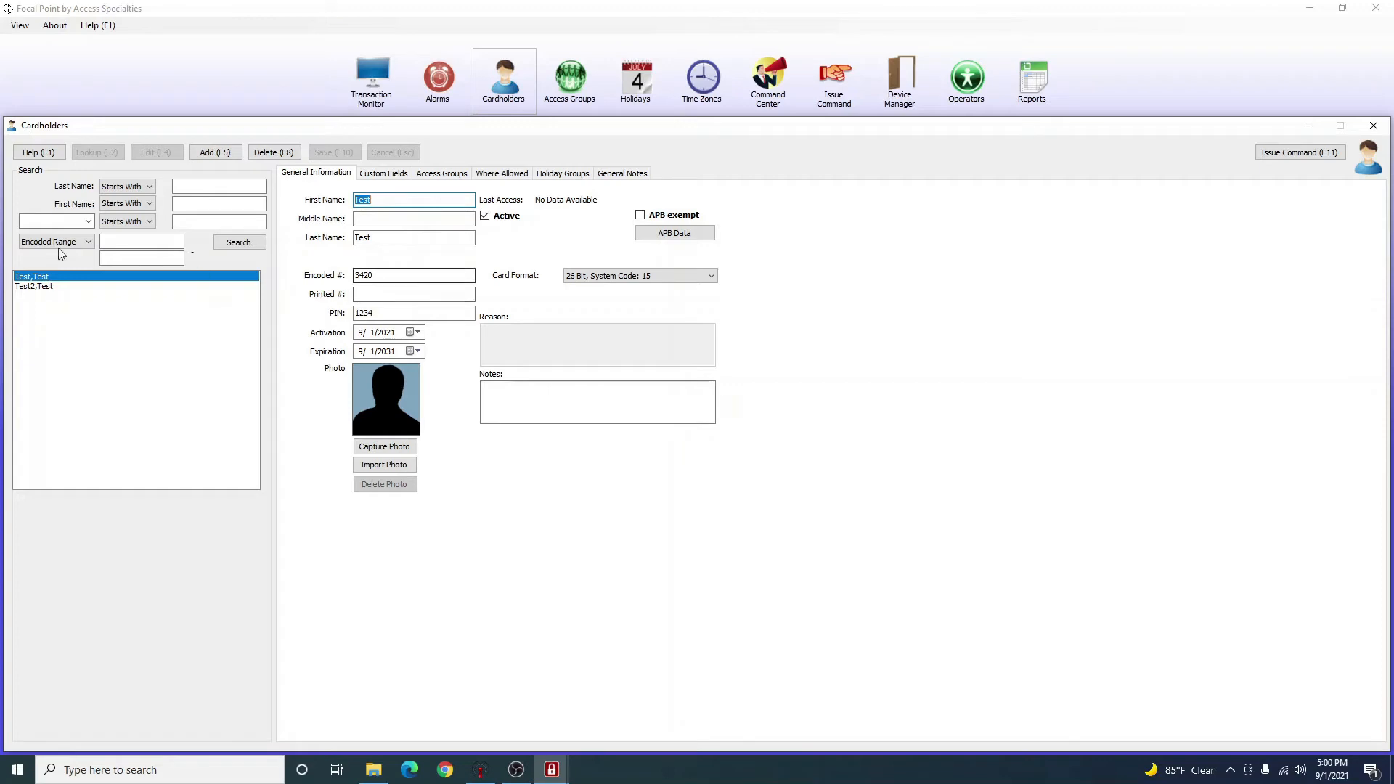
{"action": "left_click", "coordinate": [18, 286]}
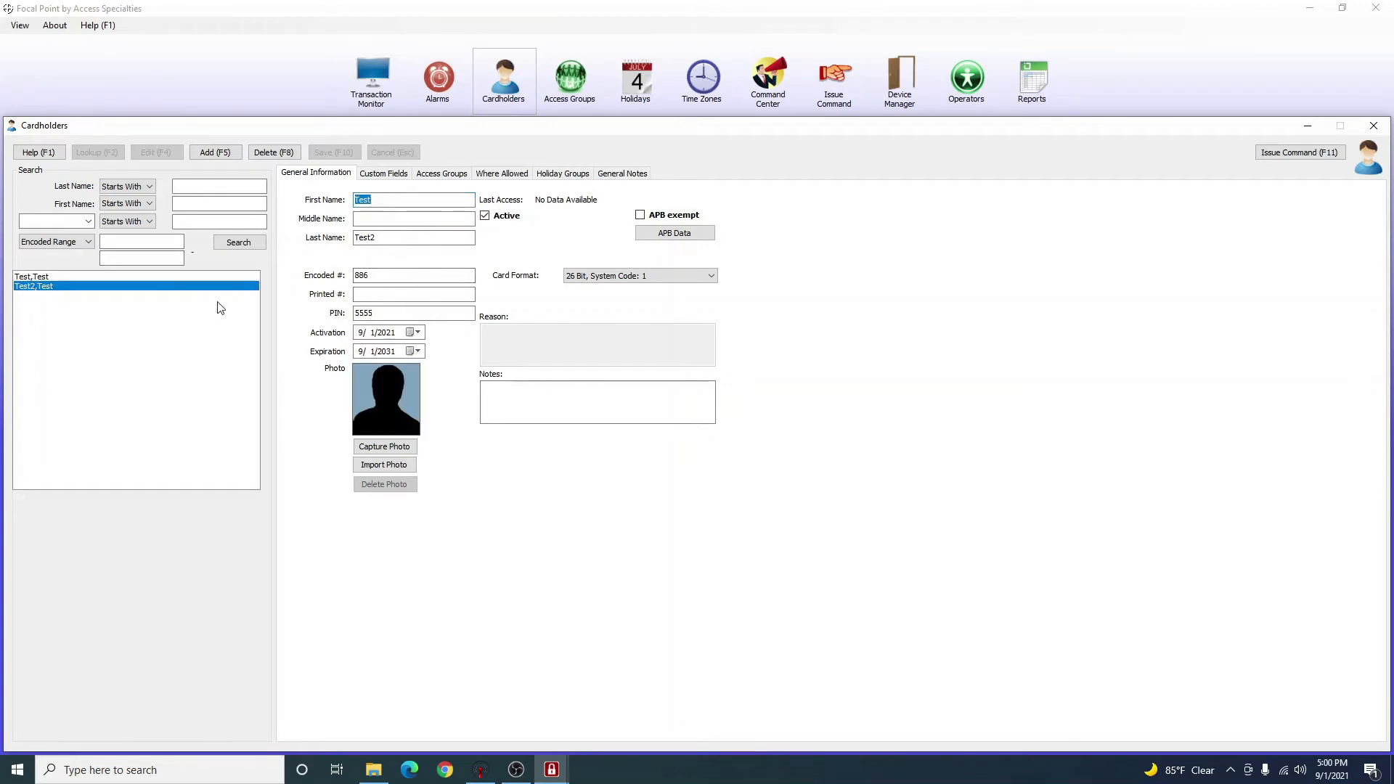
{"action": "left_click", "coordinate": [371, 80]}
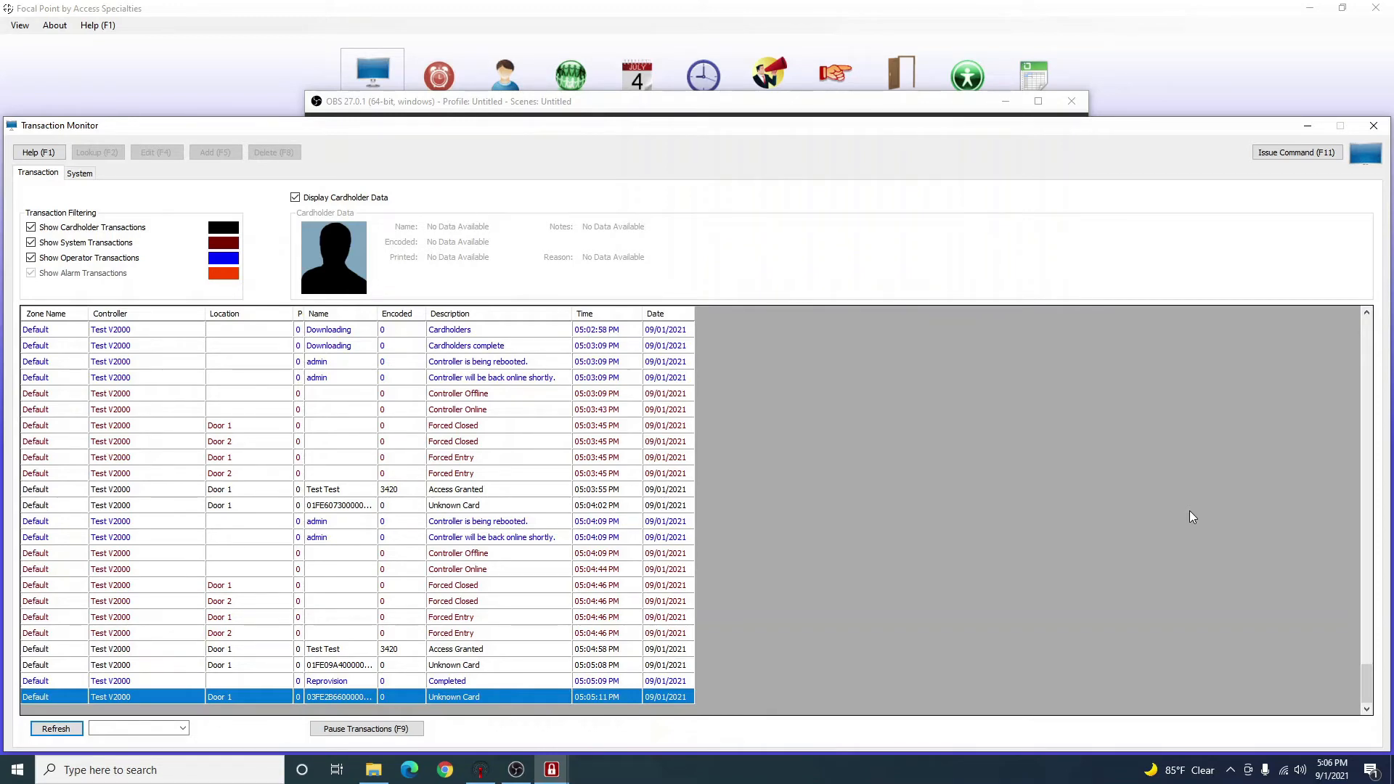
Review the Access Granted and Unknown Card transactions, then put the transaction log away.
{"action": "left_click", "coordinate": [1005, 101]}
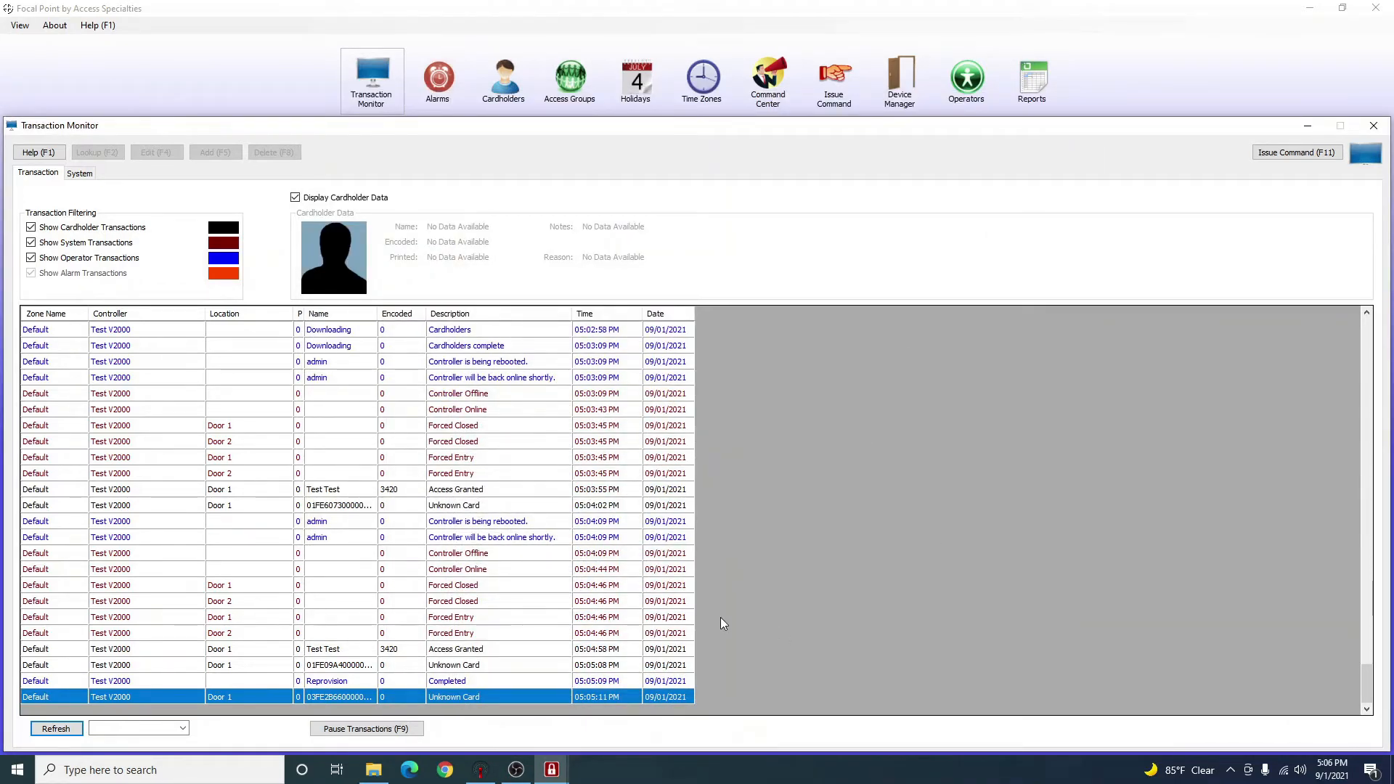
{"action": "left_click", "coordinate": [392, 650]}
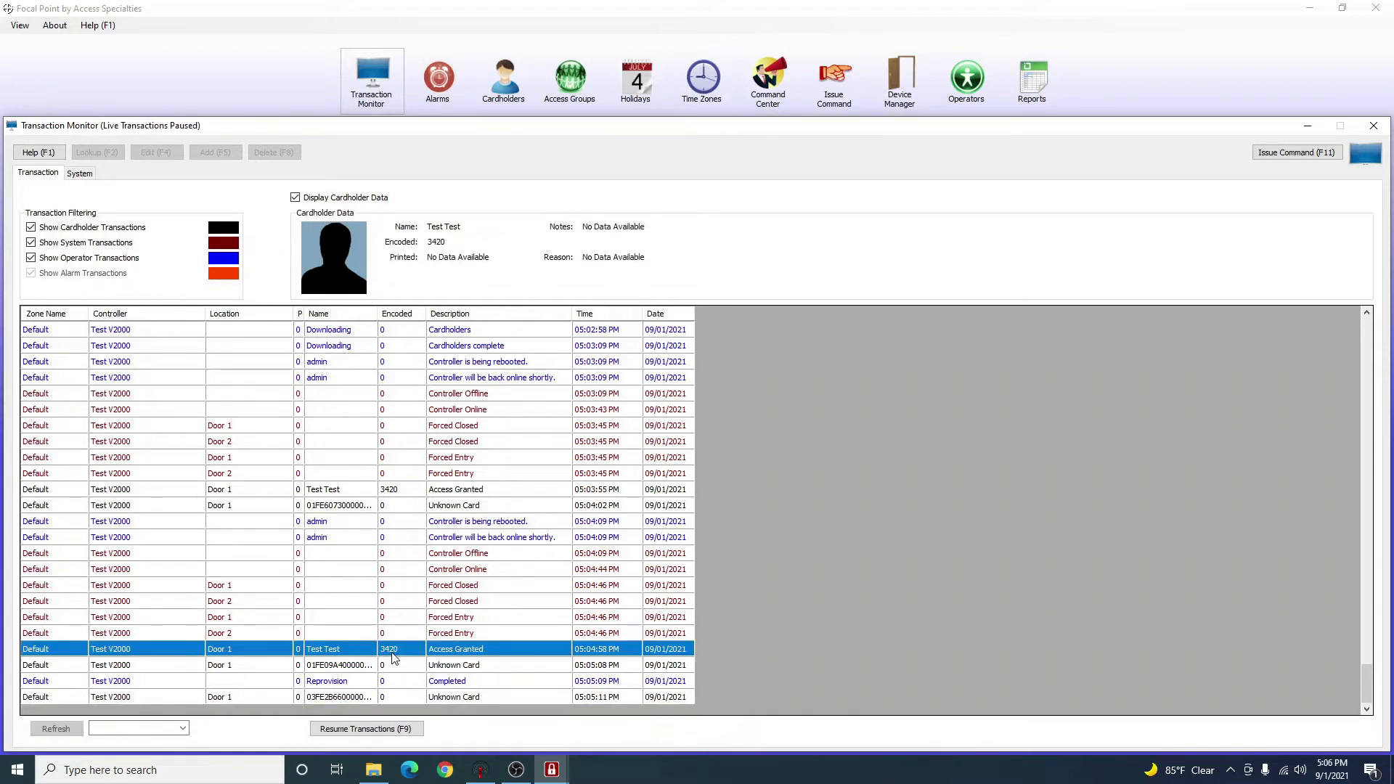
{"action": "left_click", "coordinate": [357, 680]}
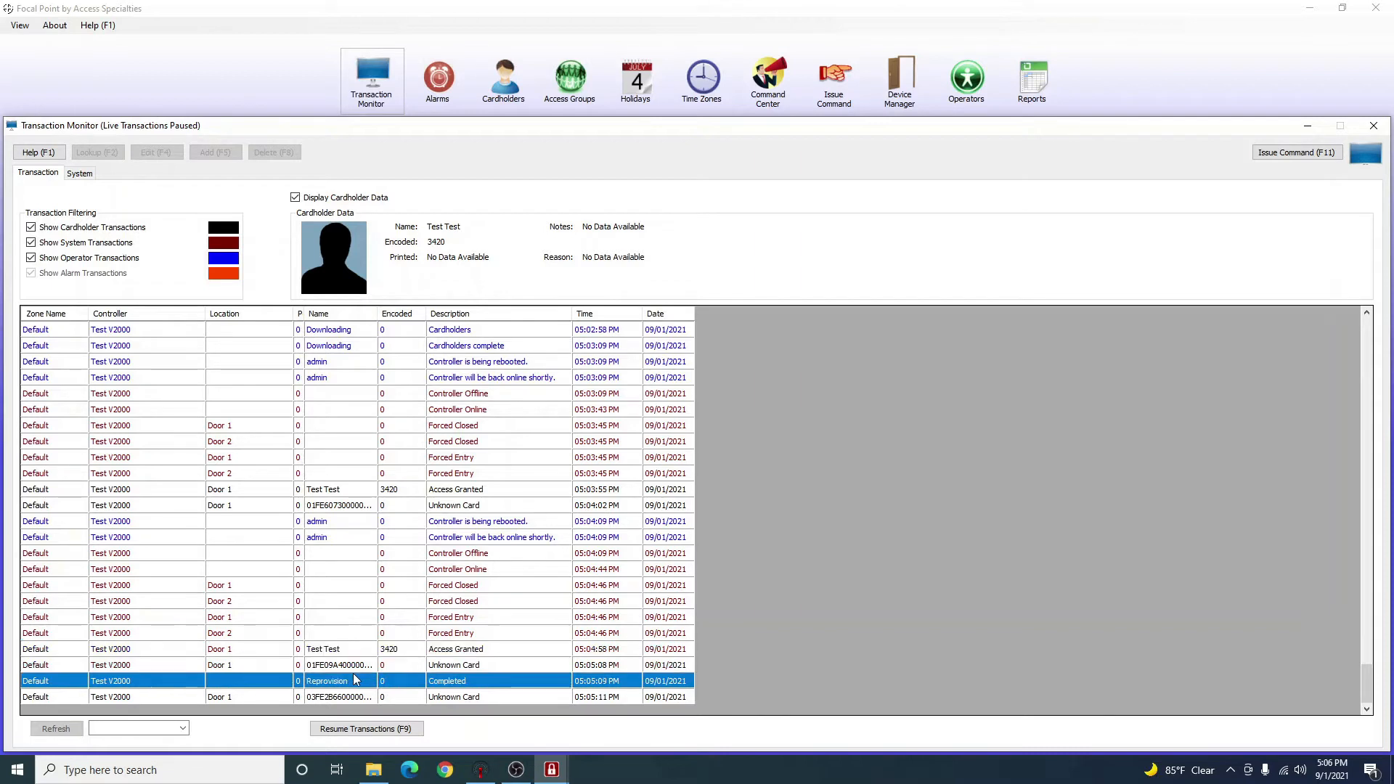
{"action": "left_click", "coordinate": [360, 672]}
{"action": "left_click", "coordinate": [352, 697]}
{"action": "left_click", "coordinate": [373, 669]}
{"action": "left_click", "coordinate": [355, 697]}
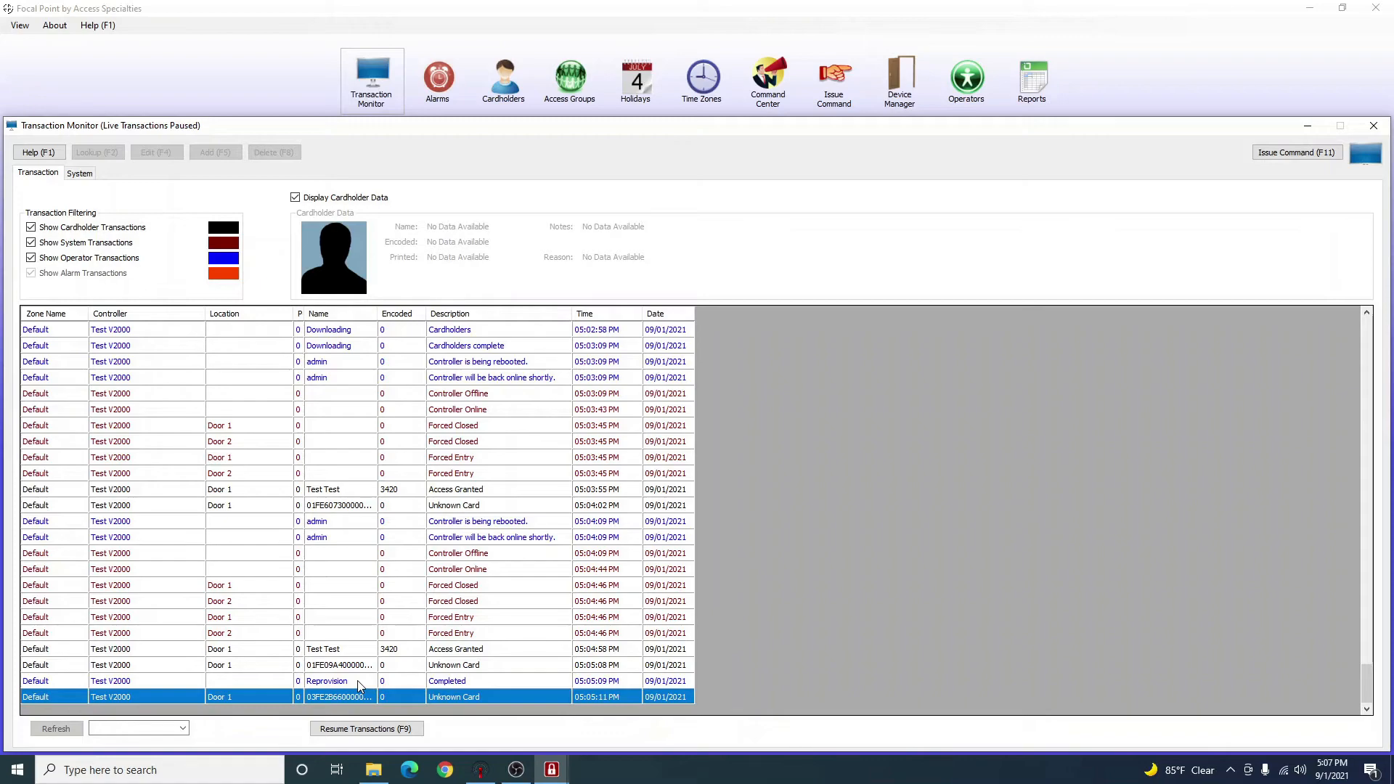
{"action": "left_click", "coordinate": [1307, 129]}
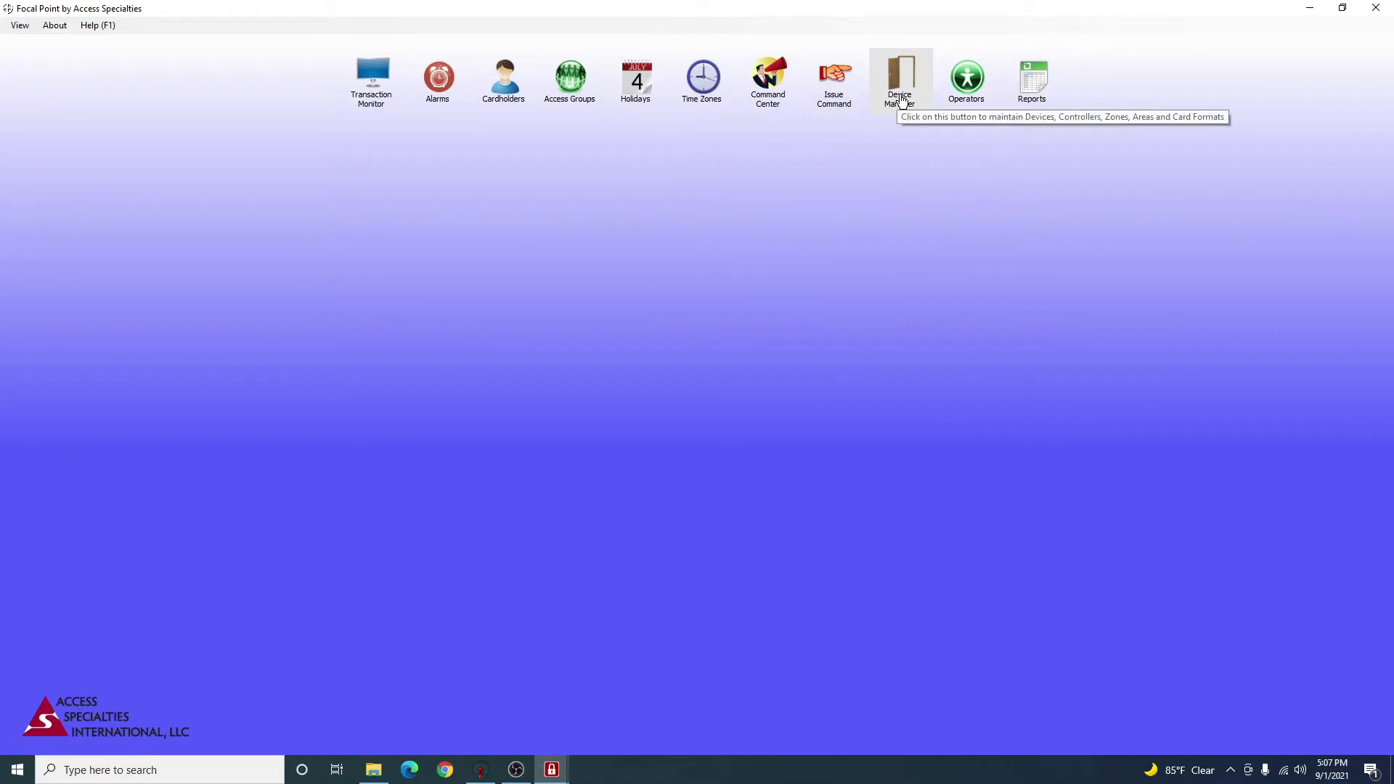
Open Device Manager and collapse the Default zone, briefly checking the transaction log.
{"action": "left_click", "coordinate": [903, 101]}
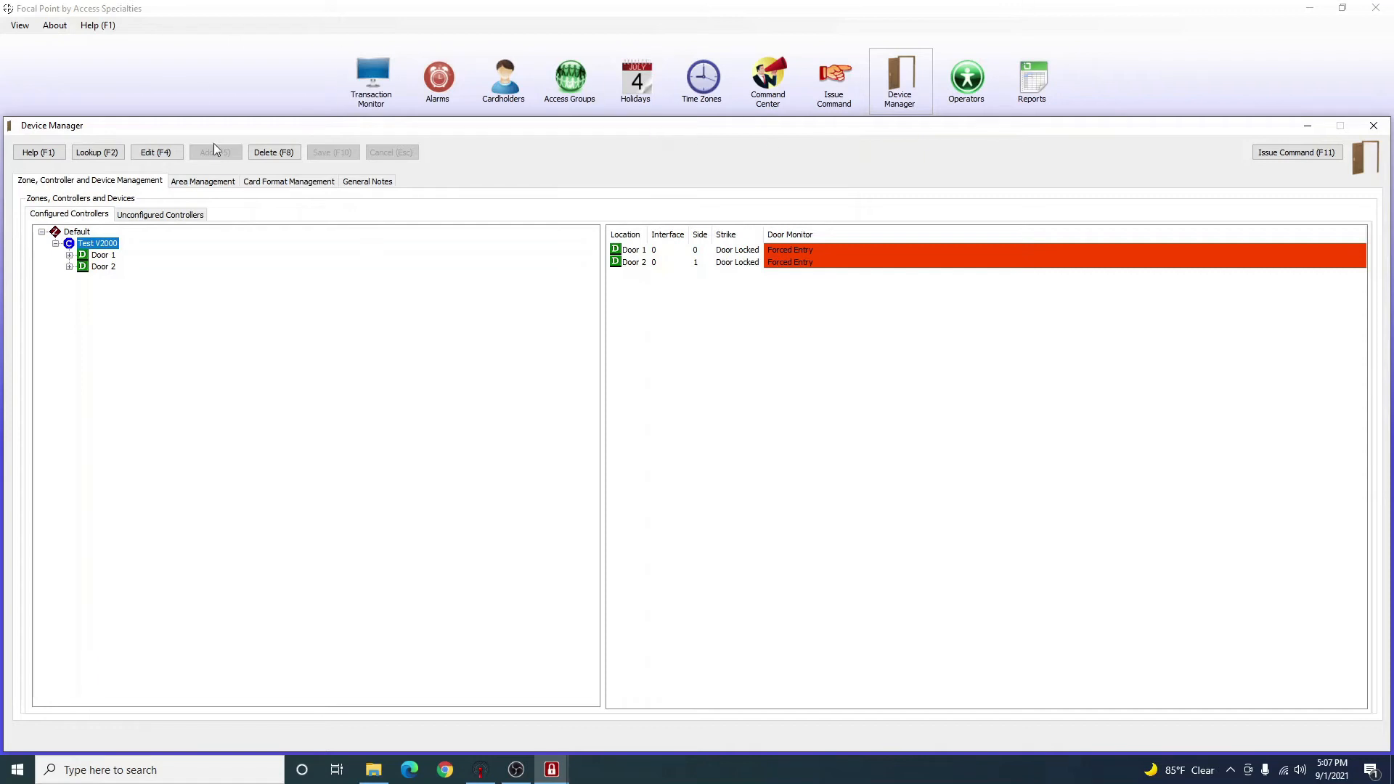
{"action": "left_click", "coordinate": [56, 244]}
{"action": "left_click", "coordinate": [42, 233]}
{"action": "left_click", "coordinate": [42, 233]}
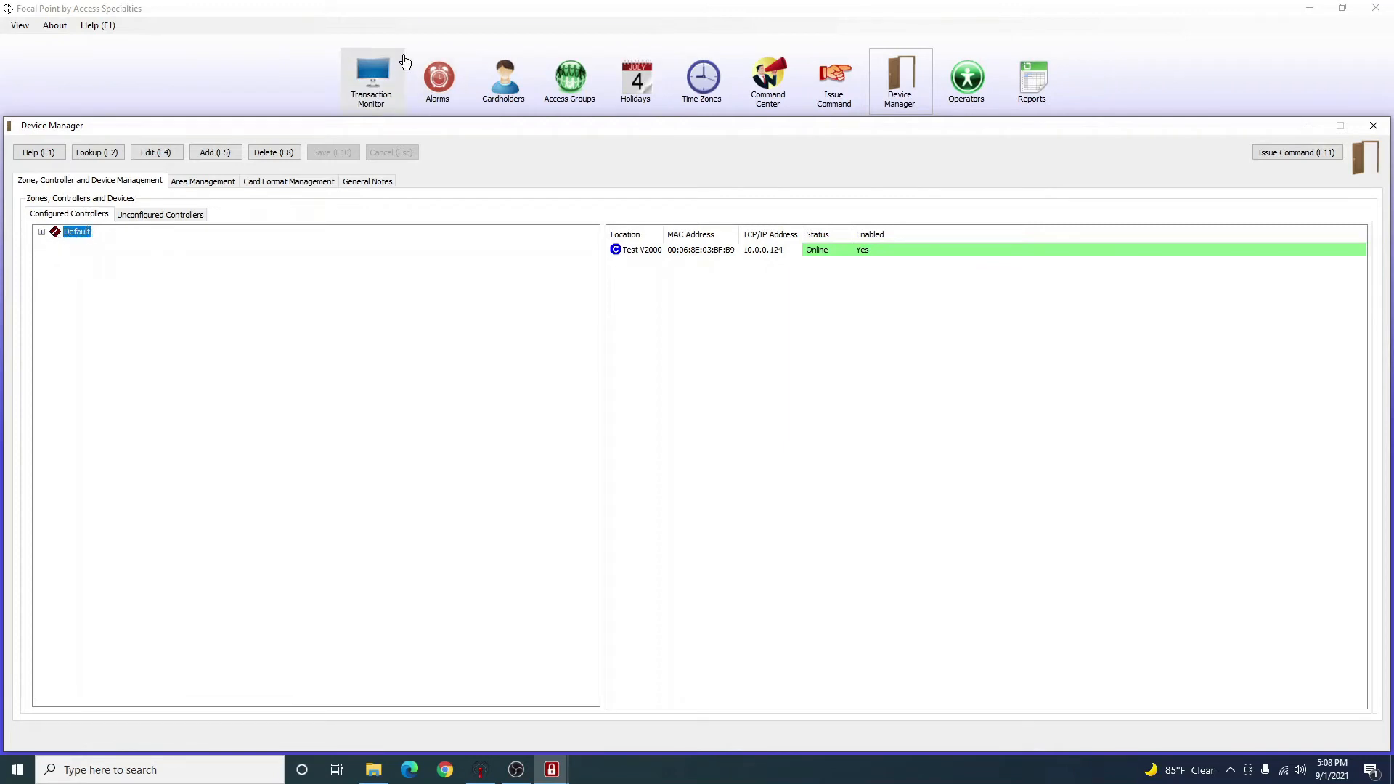
{"action": "left_click", "coordinate": [371, 85]}
{"action": "left_click", "coordinate": [53, 345]}
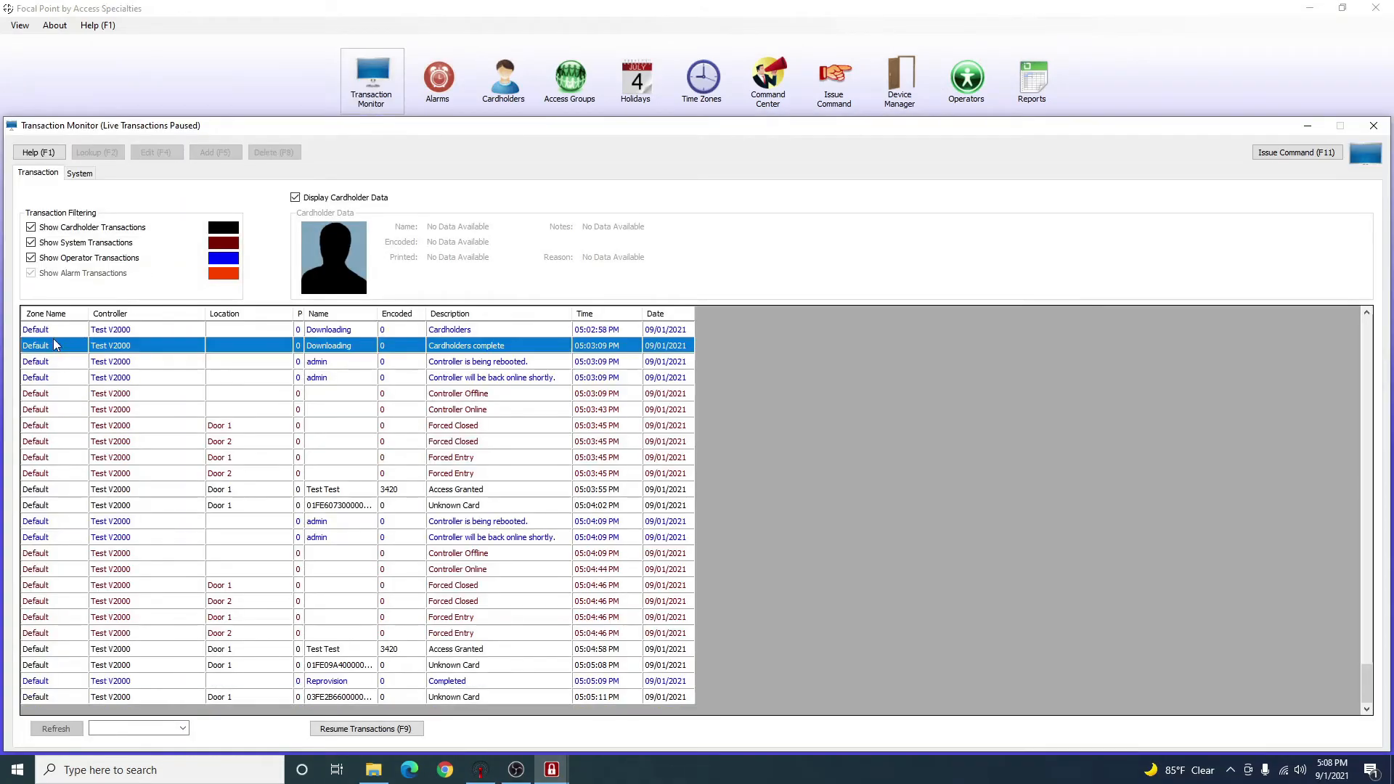
{"action": "left_click", "coordinate": [900, 79]}
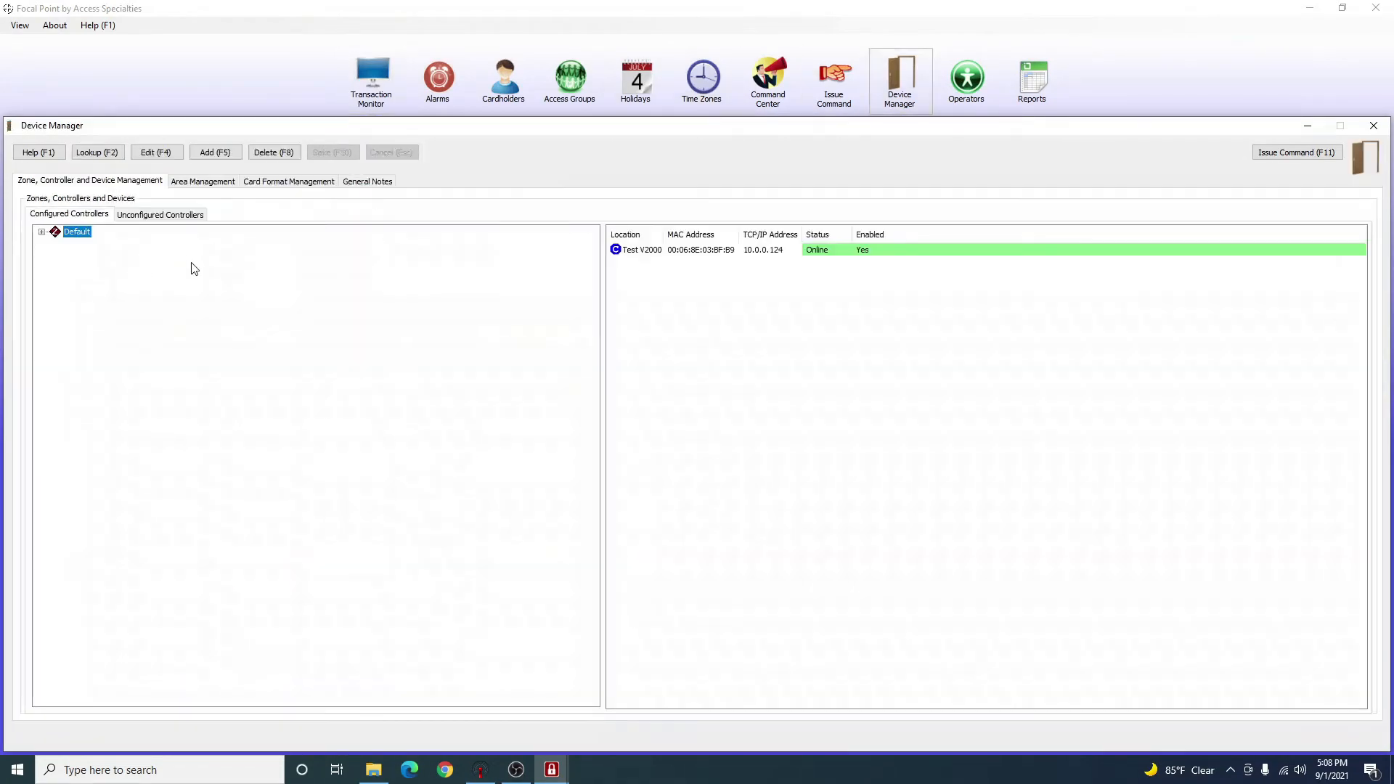
Expand the Default zone and Test V2000 controller to list Door 1 and Door 2.
{"action": "left_click", "coordinate": [41, 232]}
{"action": "left_click", "coordinate": [94, 244]}
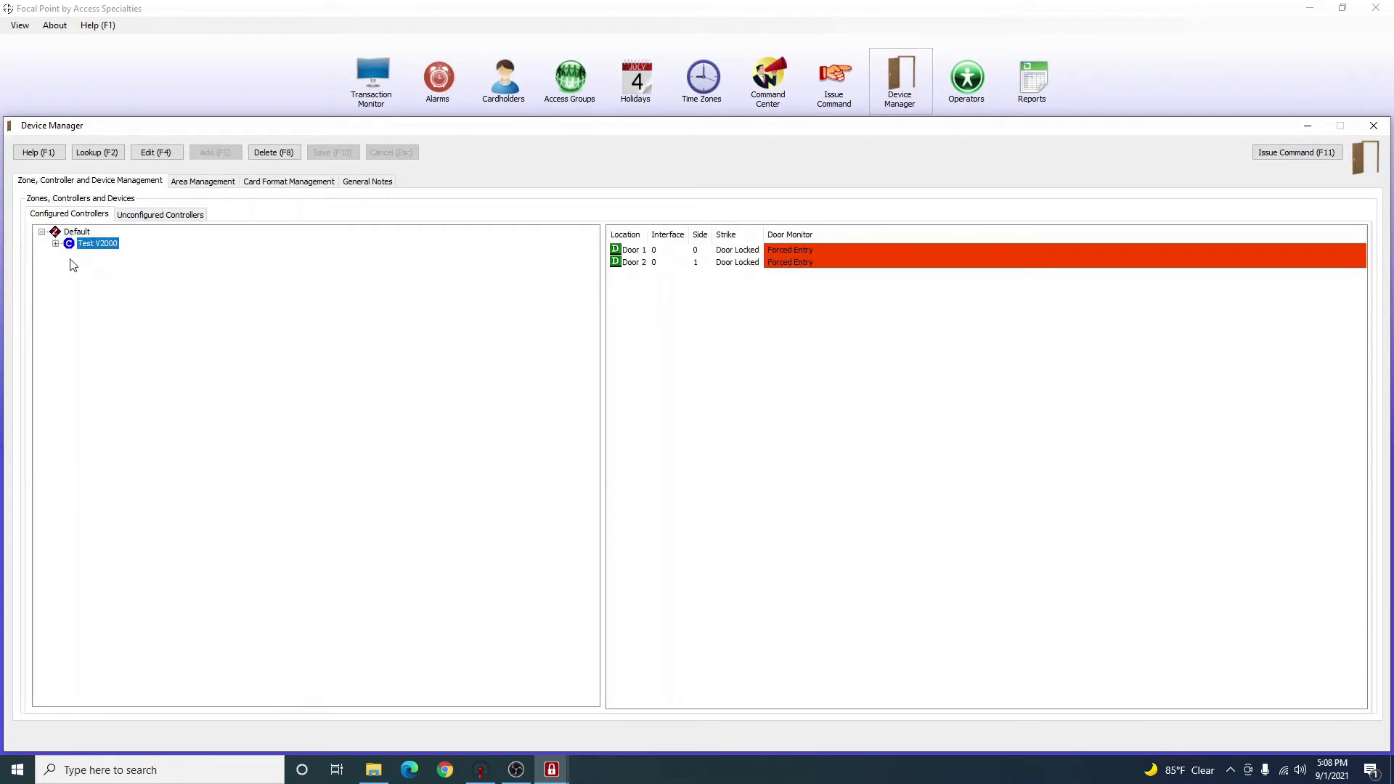
{"action": "left_click", "coordinate": [71, 233]}
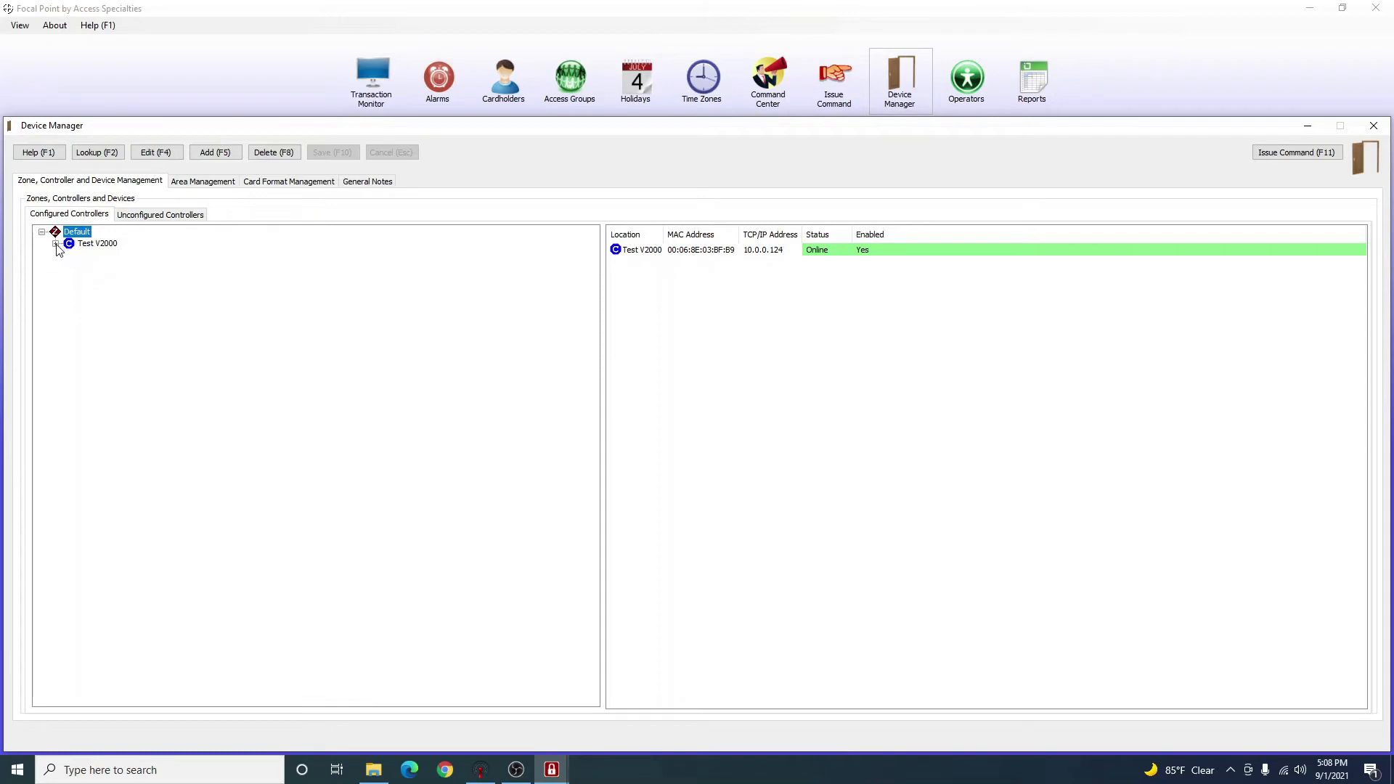
{"action": "left_click", "coordinate": [56, 244]}
{"action": "left_click", "coordinate": [56, 244]}
{"action": "left_click", "coordinate": [80, 246]}
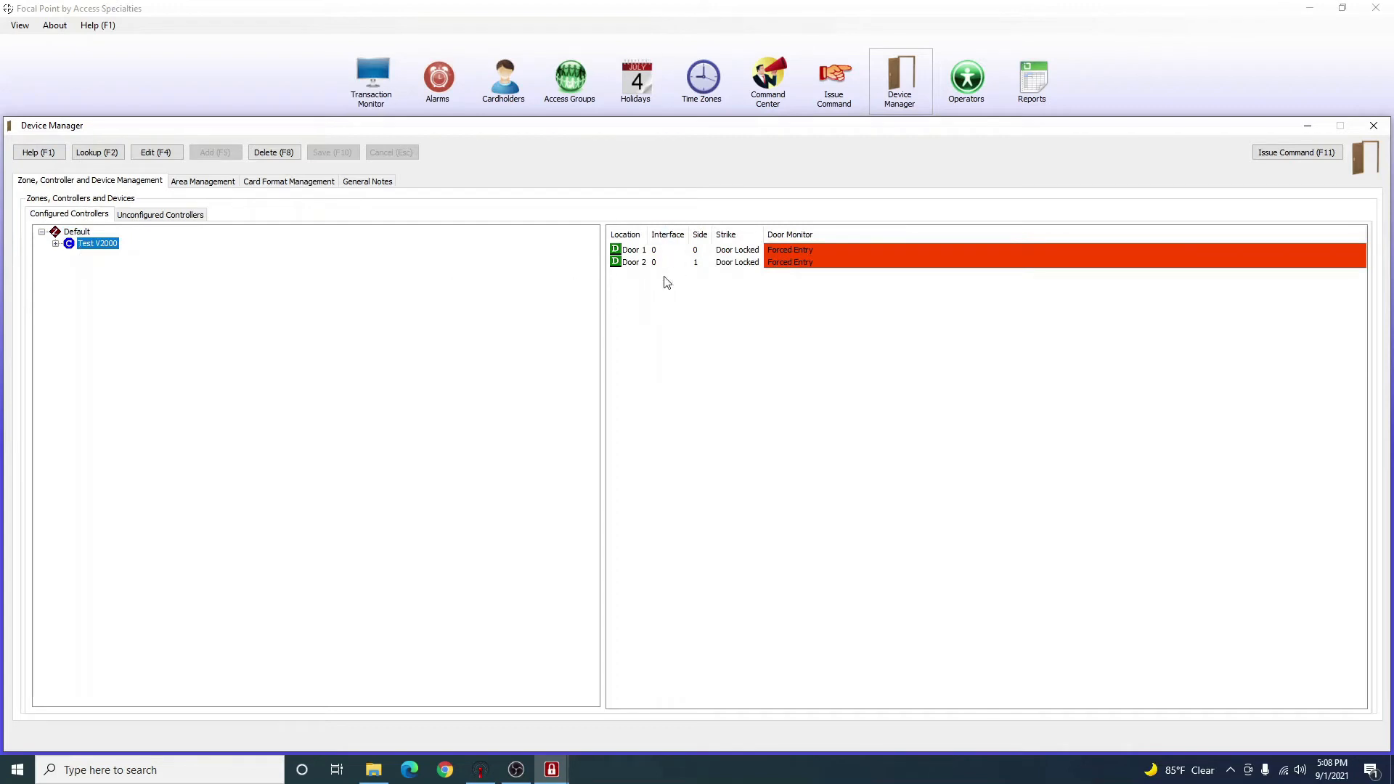
{"action": "left_click", "coordinate": [742, 379]}
{"action": "left_click", "coordinate": [109, 245]}
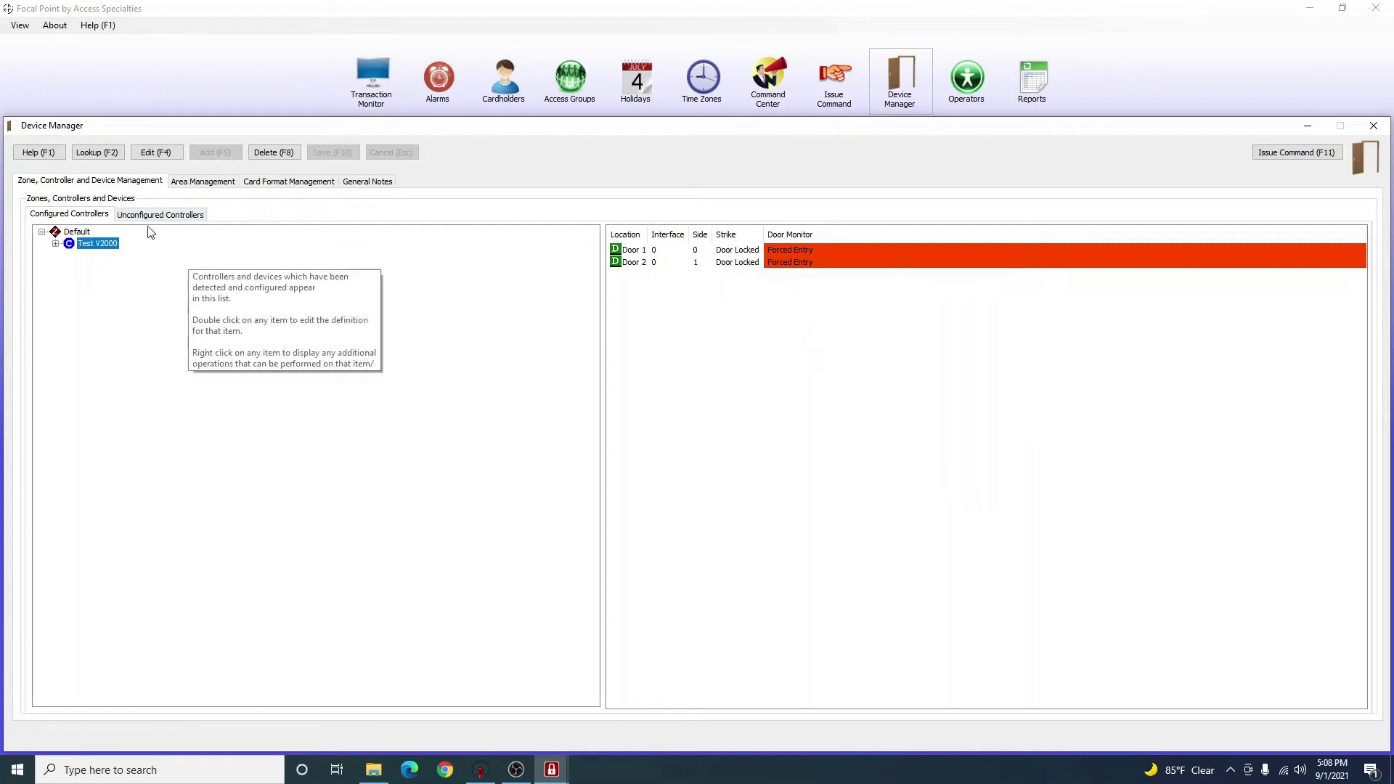
{"action": "left_click", "coordinate": [56, 245]}
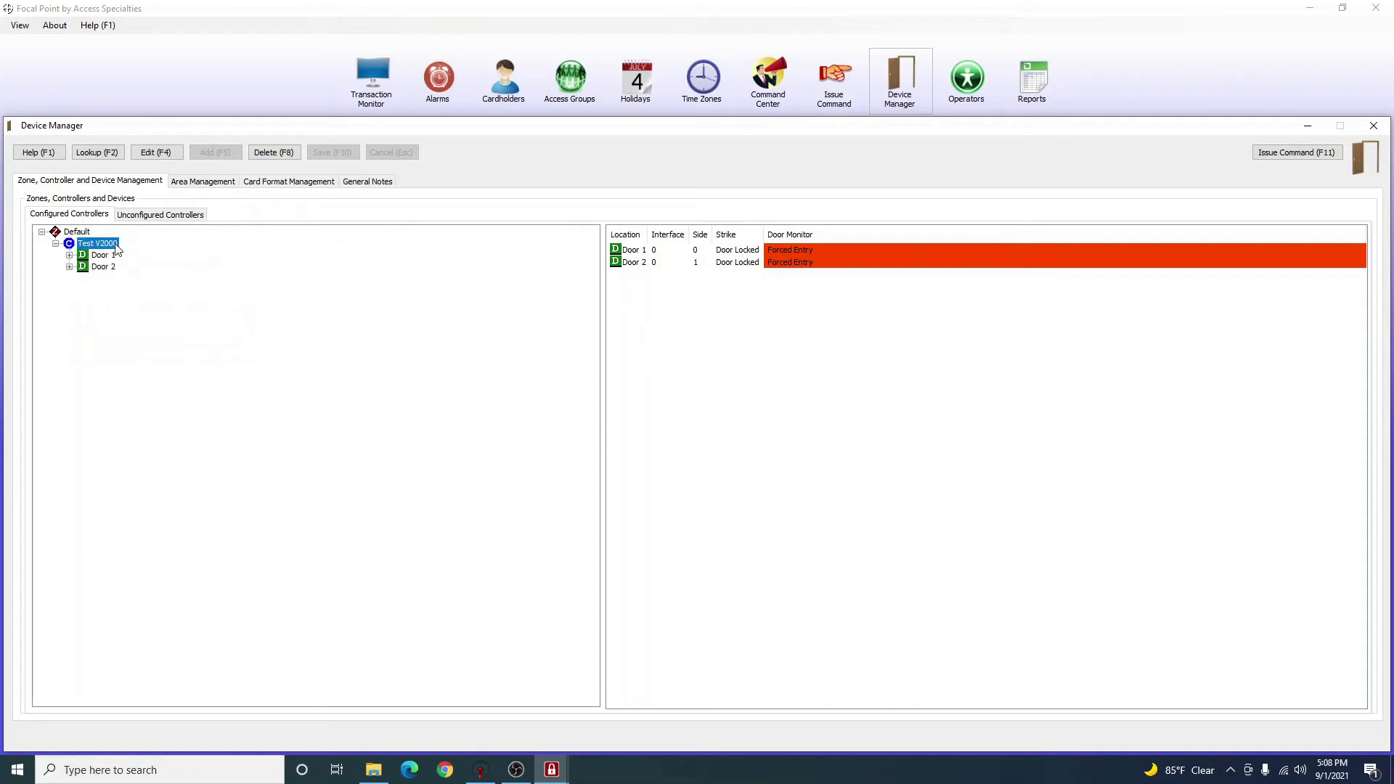
Expand and select Door 1 and Door 2 in turn, ending on Door 1's points.
{"action": "left_click", "coordinate": [95, 256]}
{"action": "left_click", "coordinate": [99, 268]}
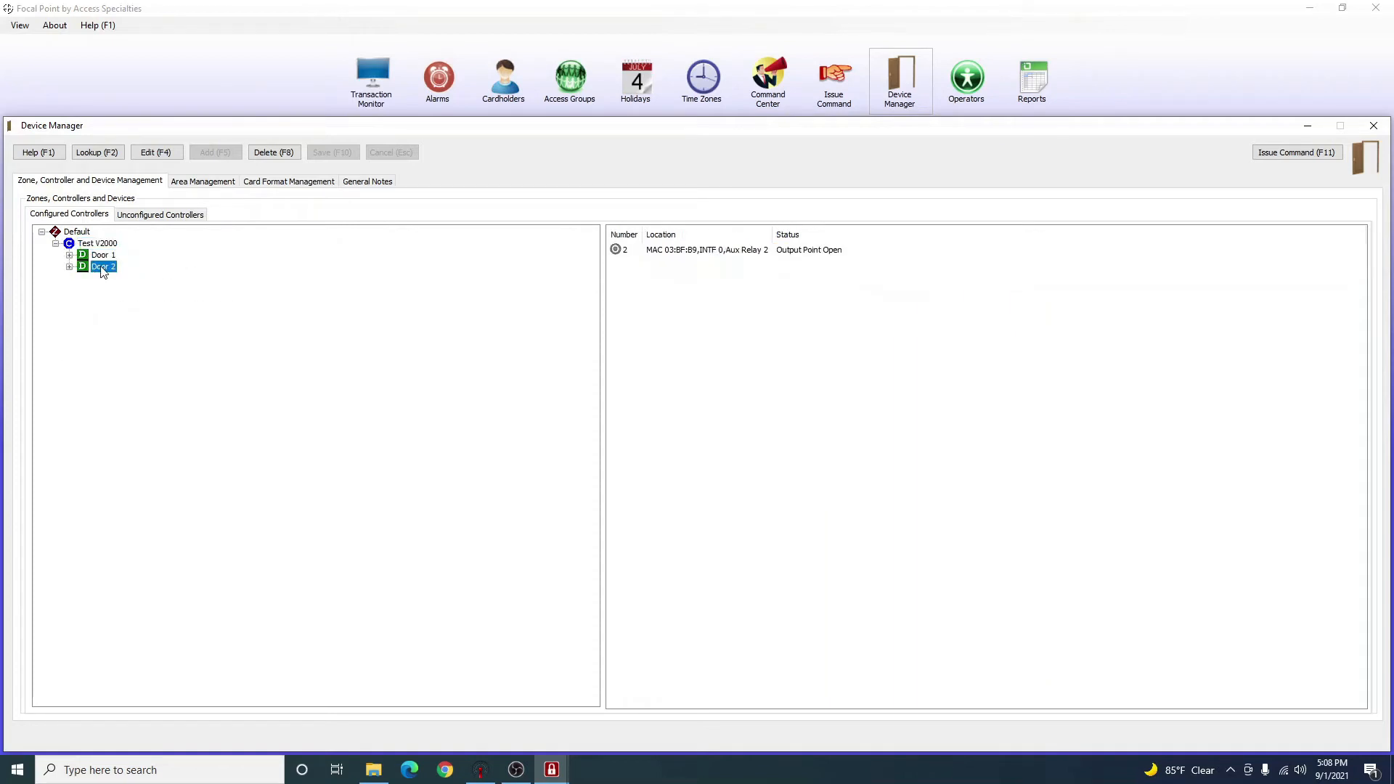
{"action": "left_click", "coordinate": [101, 258]}
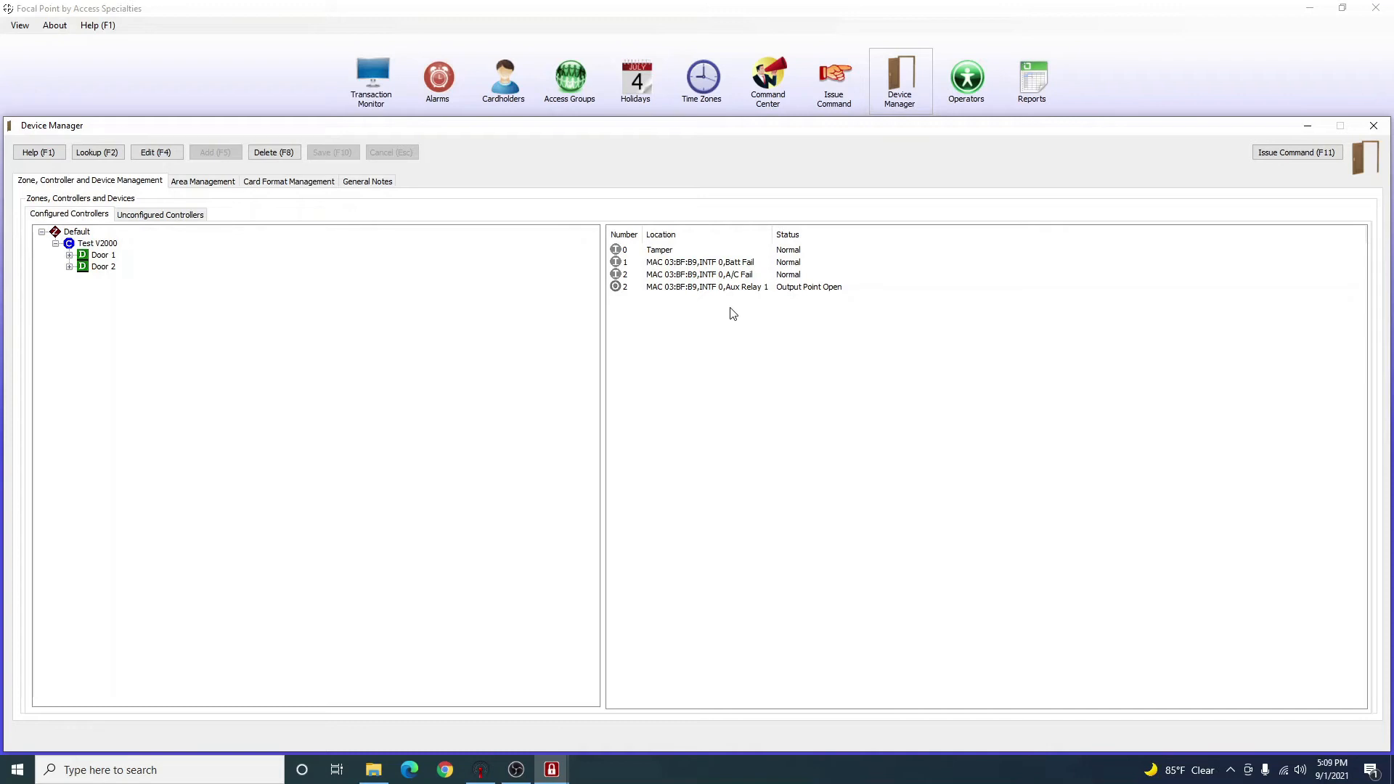
{"action": "left_click", "coordinate": [103, 256]}
{"action": "left_click", "coordinate": [69, 255]}
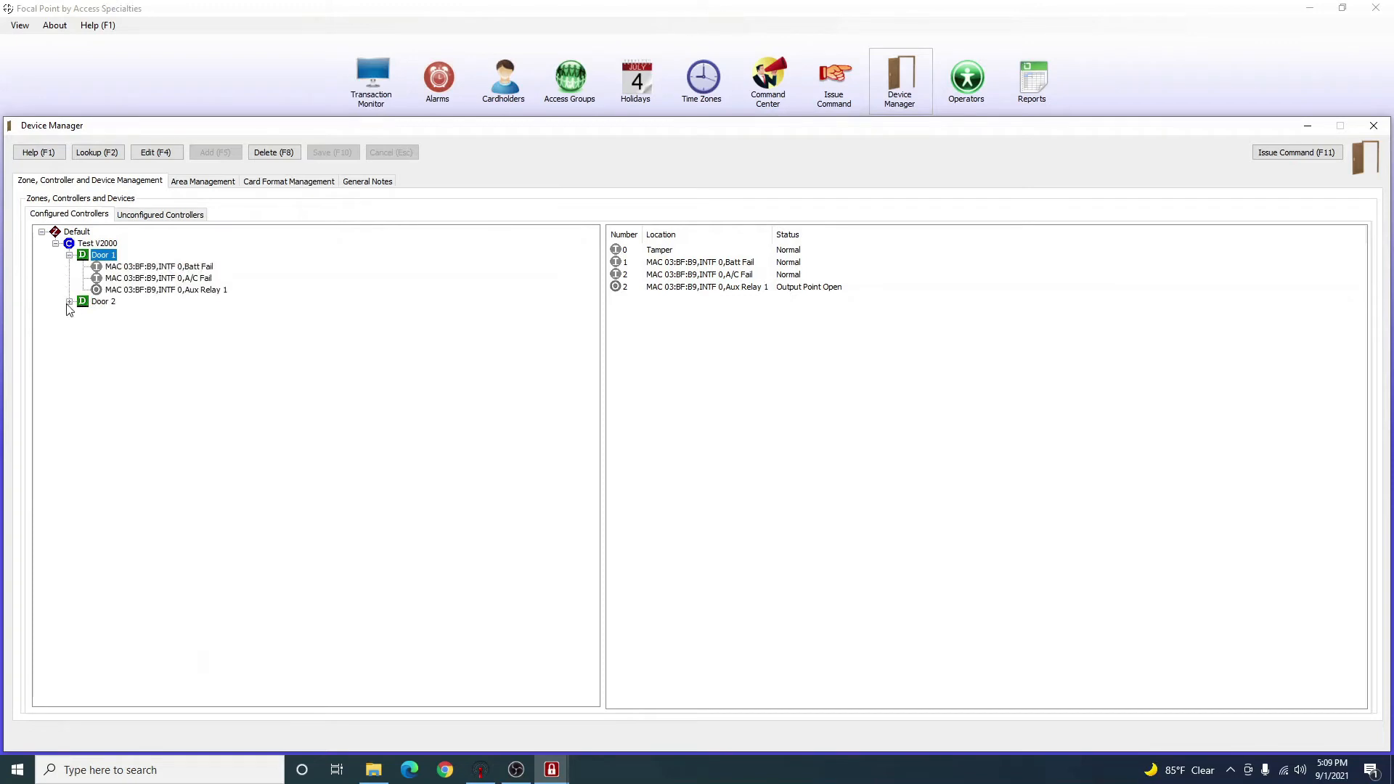
{"action": "left_click", "coordinate": [69, 301]}
{"action": "left_click", "coordinate": [69, 301]}
{"action": "left_click", "coordinate": [69, 255]}
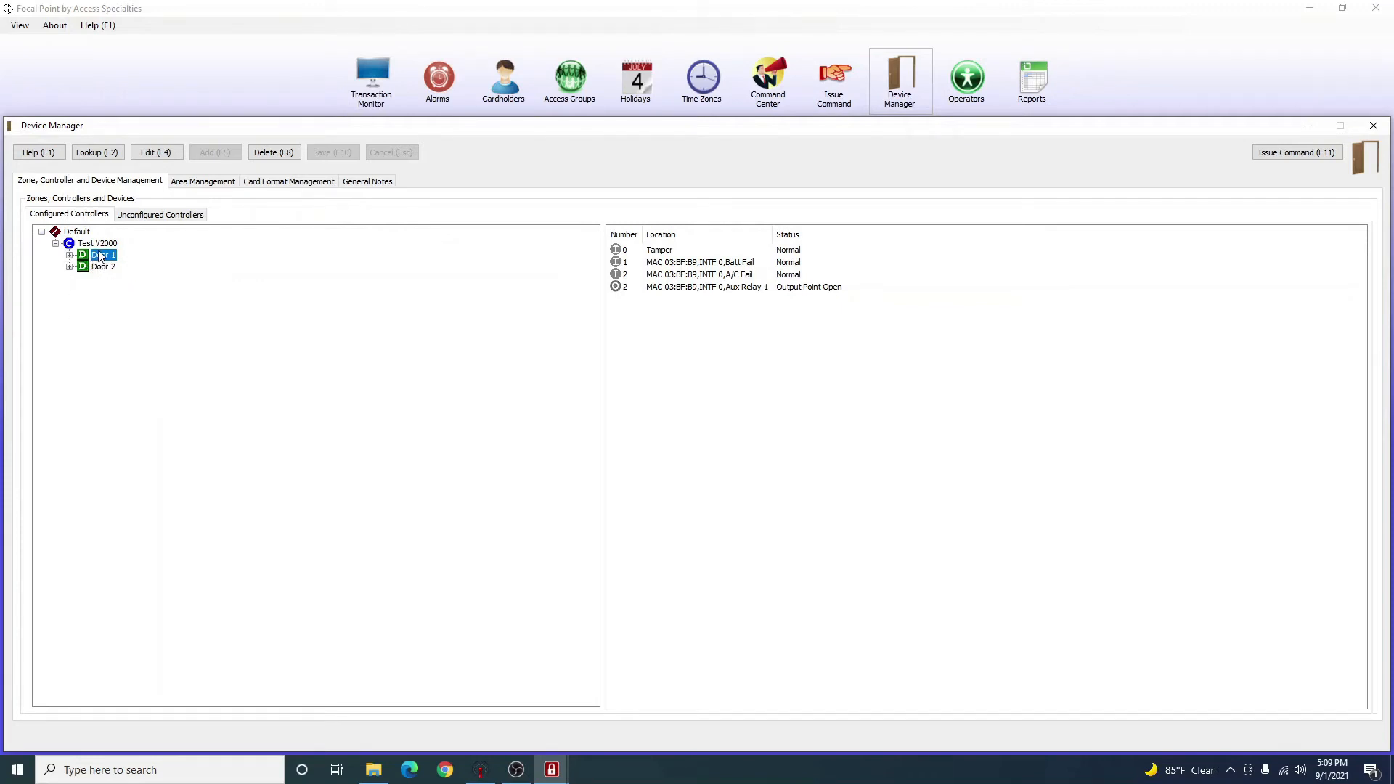
{"action": "left_click", "coordinate": [100, 270]}
{"action": "left_click", "coordinate": [100, 259]}
Open Door 1's definition and enter 'Staircase Door' as its location.
{"action": "double_click", "coordinate": [98, 258]}
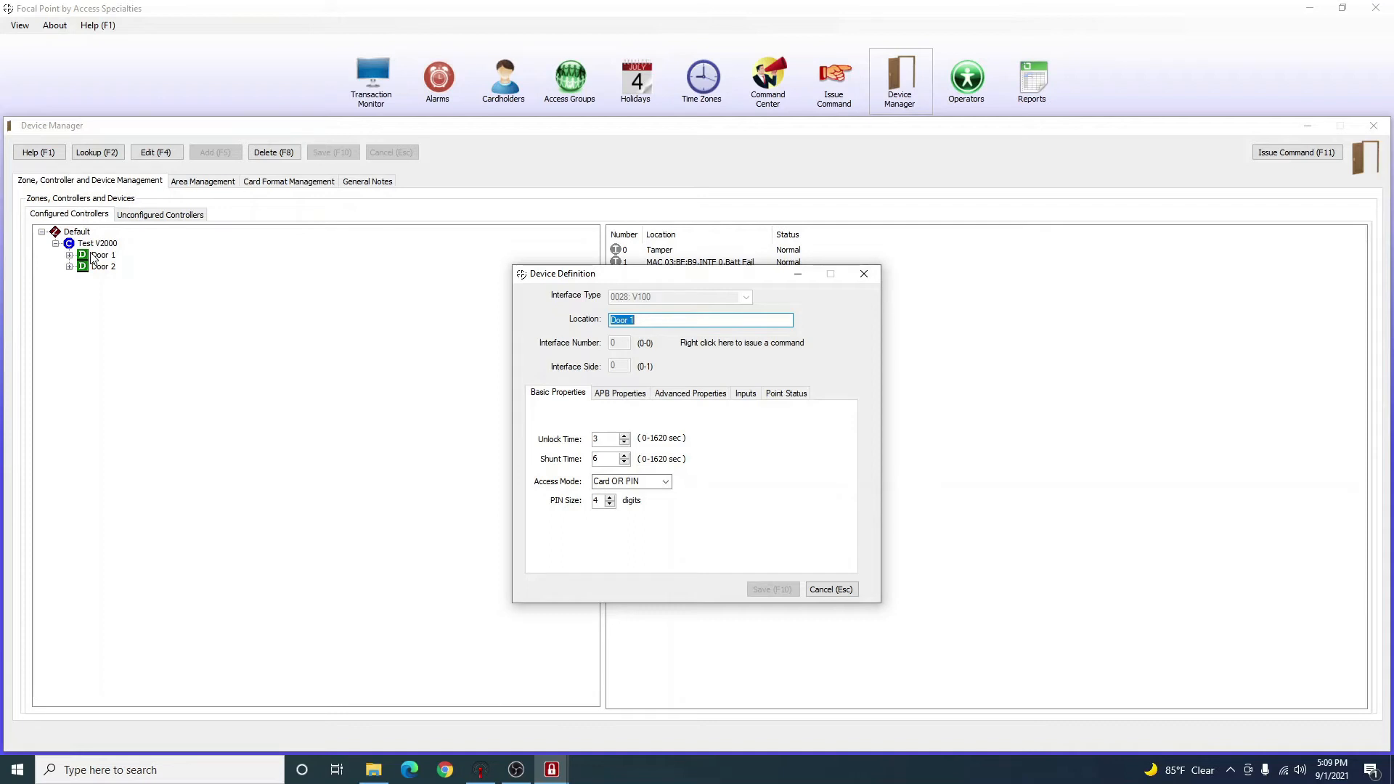
{"action": "type", "text": "S"}
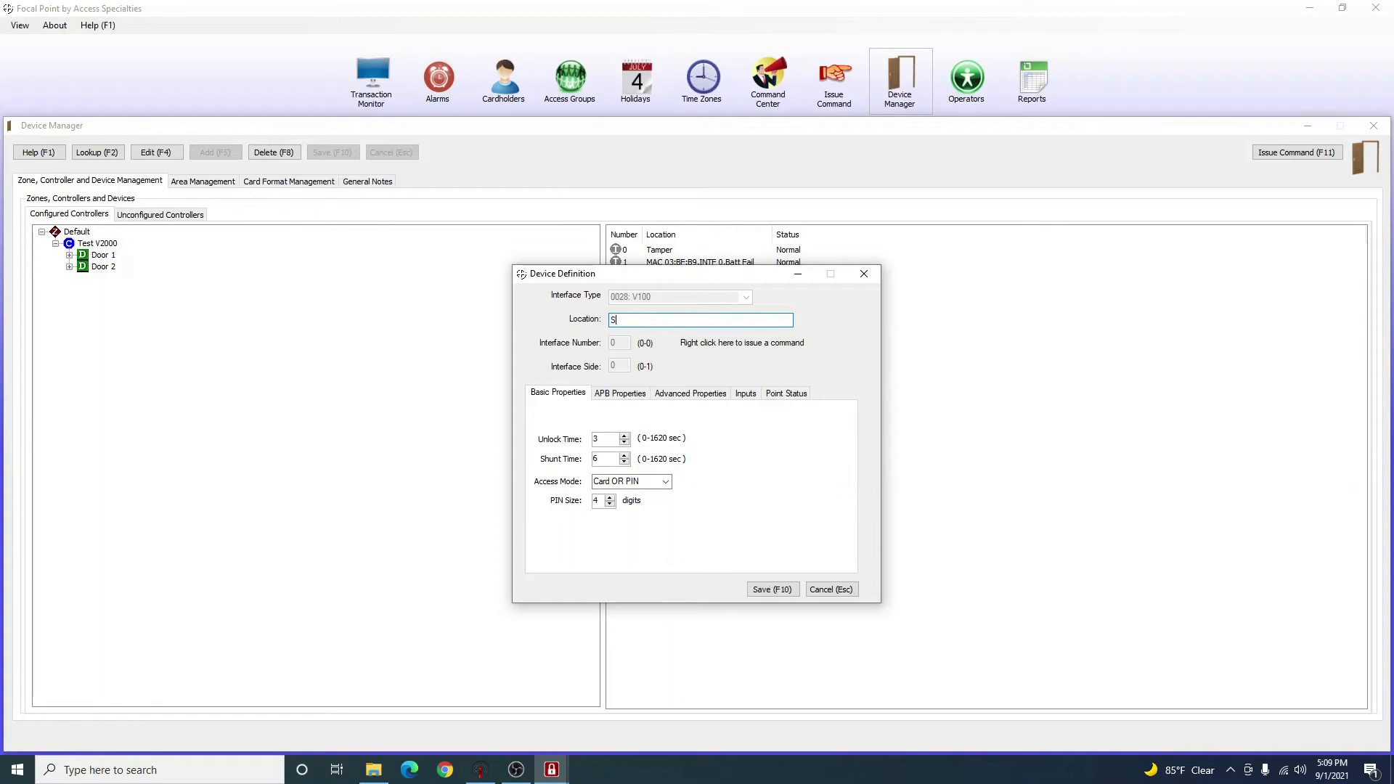
{"action": "type", "text": "taircos"}
{"action": "type", "text": "ase "}
{"action": "type", "text": "Door"}
{"action": "mouse_move", "coordinate": [575, 464]}
{"action": "mouse_move", "coordinate": [563, 494]}
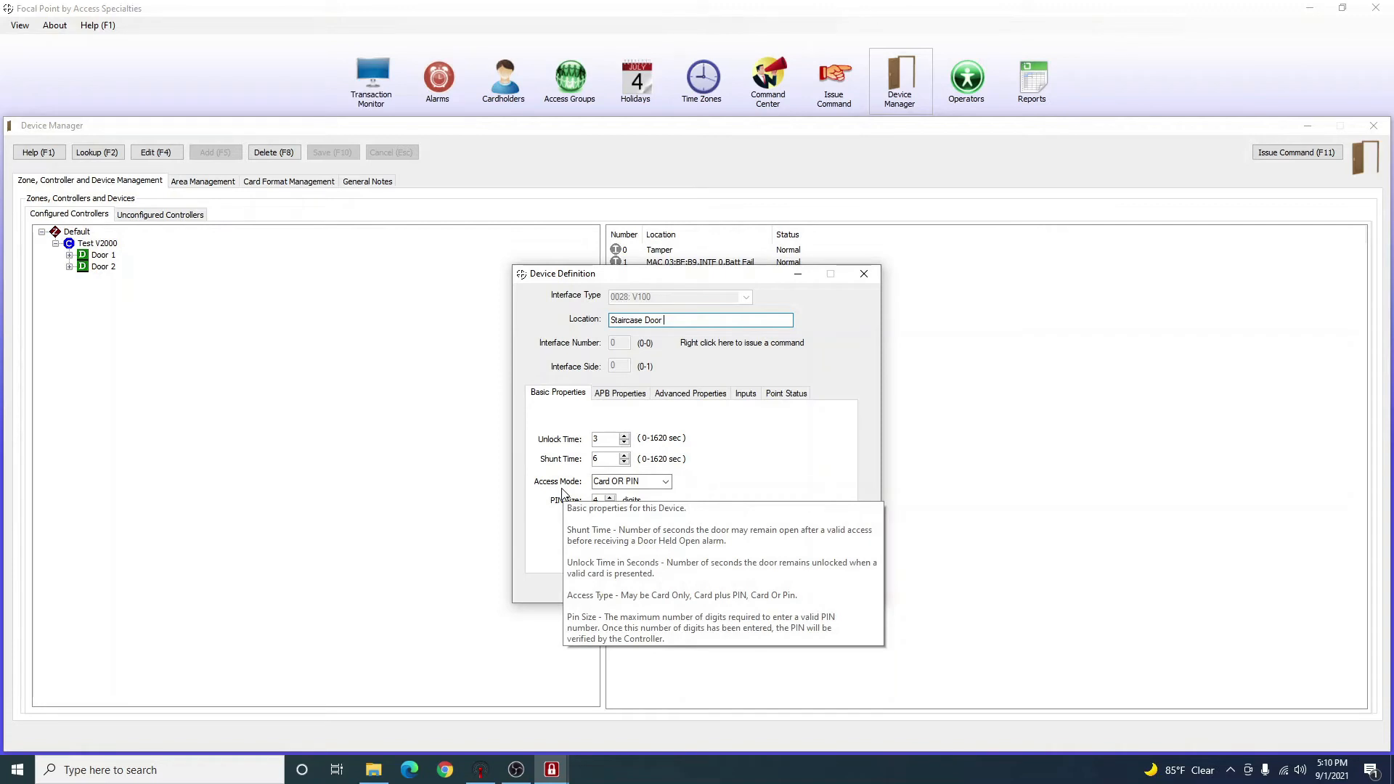
Try the access modes, settling back on Card OR PIN, and check the 4-digit PIN size.
{"action": "left_click", "coordinate": [666, 483]}
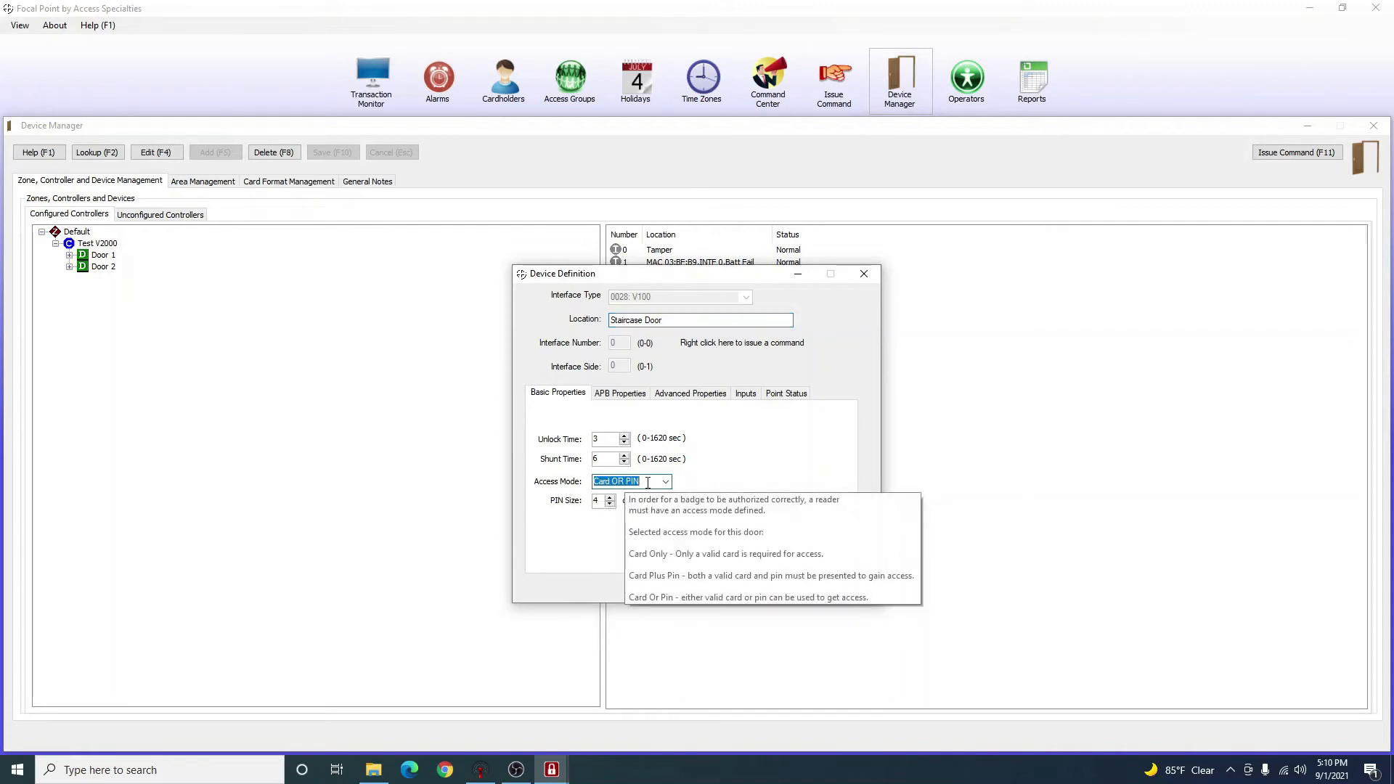
{"action": "left_click", "coordinate": [665, 483]}
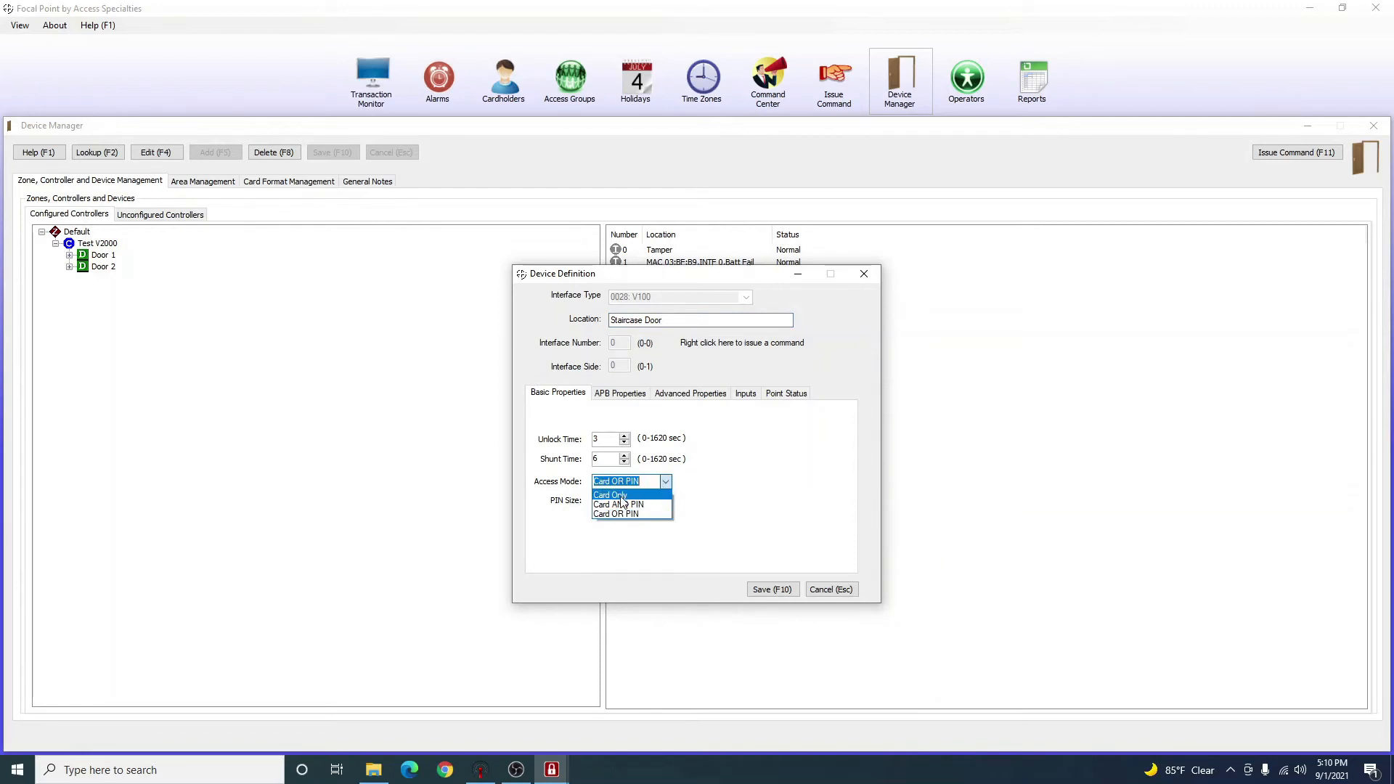
{"action": "left_click", "coordinate": [623, 495]}
{"action": "left_click", "coordinate": [651, 481]}
{"action": "left_click", "coordinate": [653, 505]}
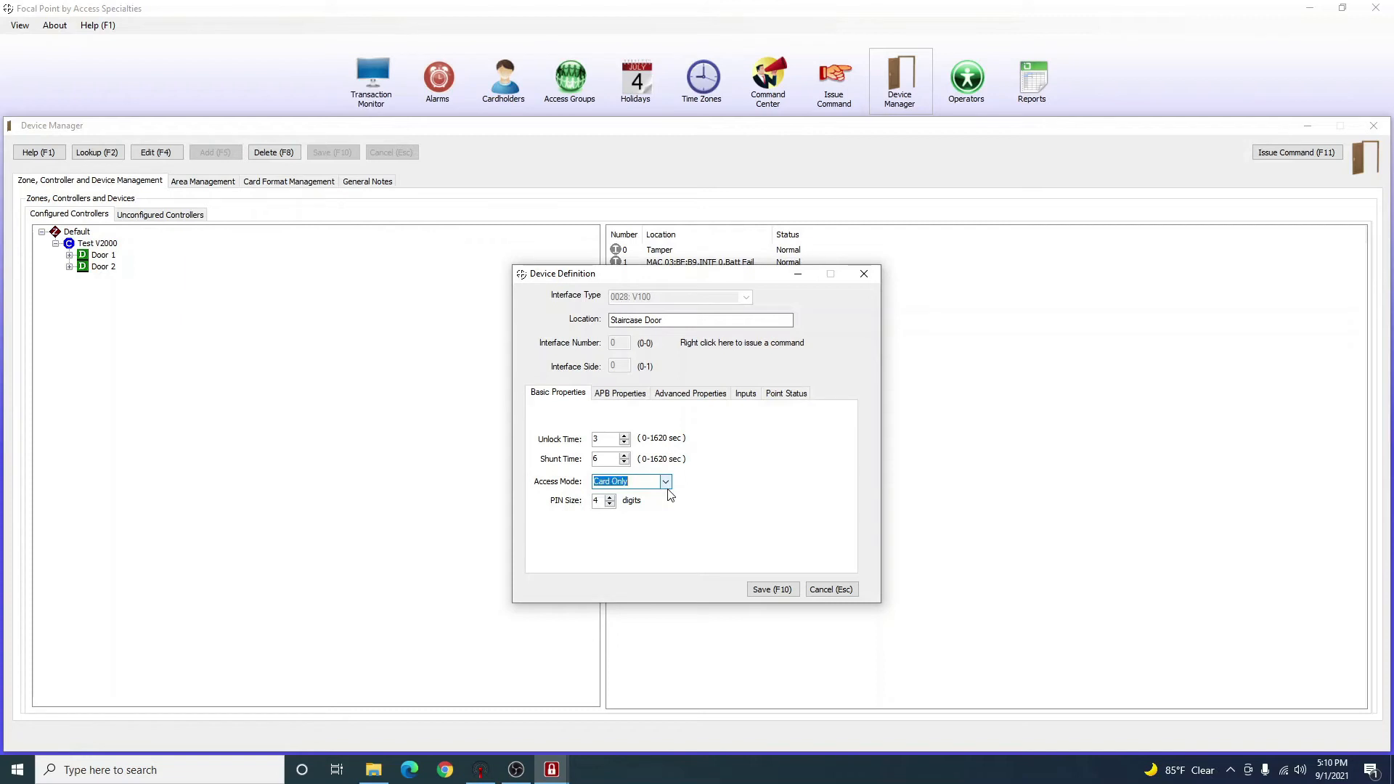
{"action": "key", "text": "Up"}
{"action": "scroll", "coordinate": [666, 485], "scroll_direction": "down", "scroll_amount": 2}
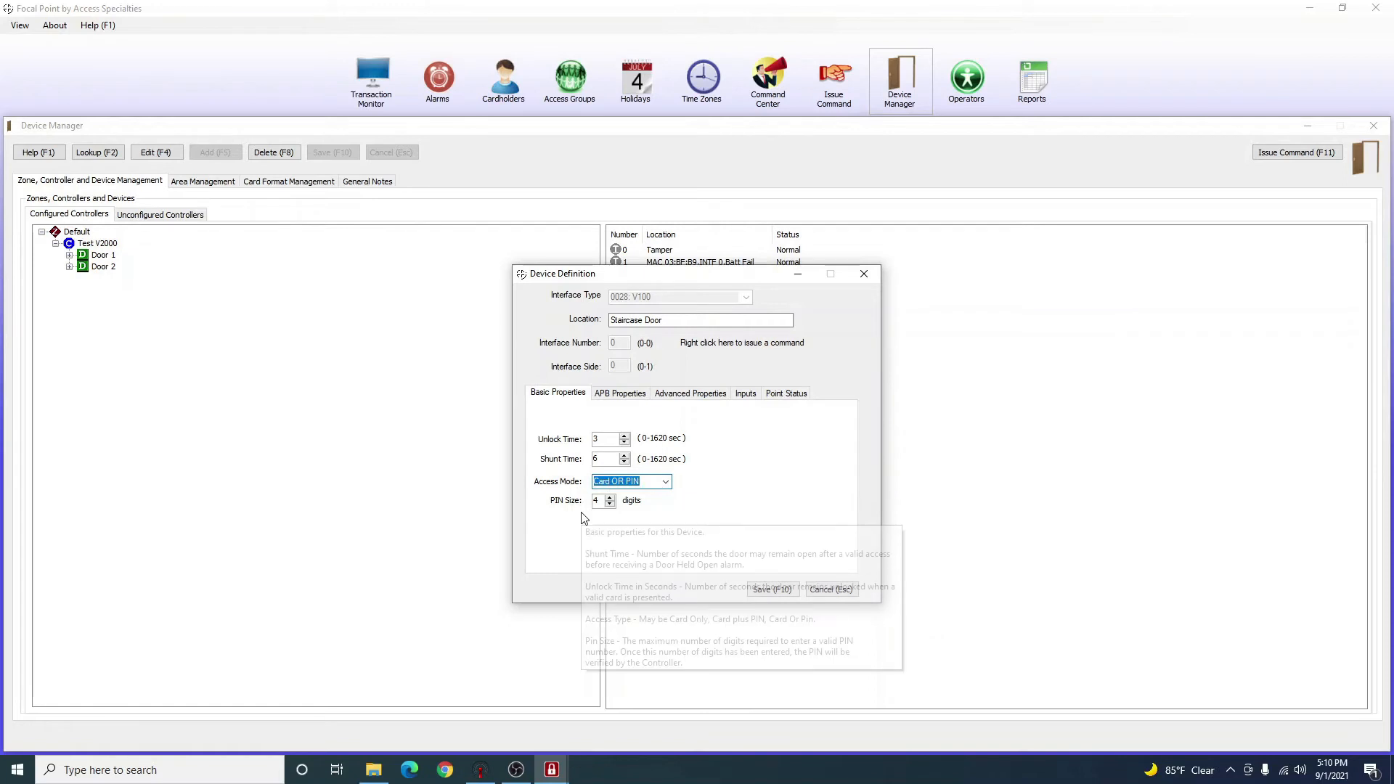
{"action": "left_click", "coordinate": [597, 501]}
{"action": "double_click", "coordinate": [597, 501]}
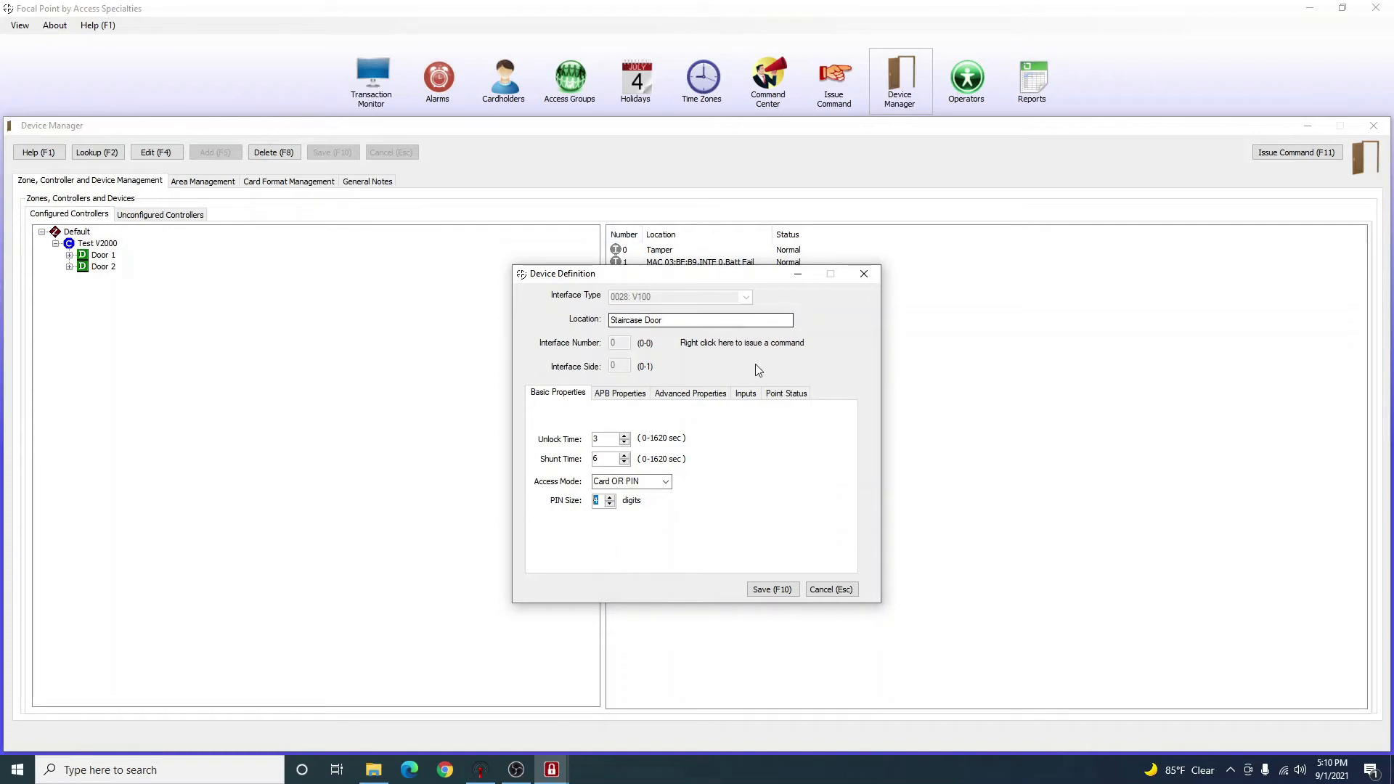
Look over the input, advanced and APB tabs, then save the Staircase Door definition.
{"action": "left_click", "coordinate": [755, 395]}
{"action": "left_click", "coordinate": [691, 393]}
{"action": "left_click", "coordinate": [619, 393]}
{"action": "left_click", "coordinate": [558, 393]}
{"action": "left_click", "coordinate": [769, 591]}
{"action": "left_click", "coordinate": [797, 433]}
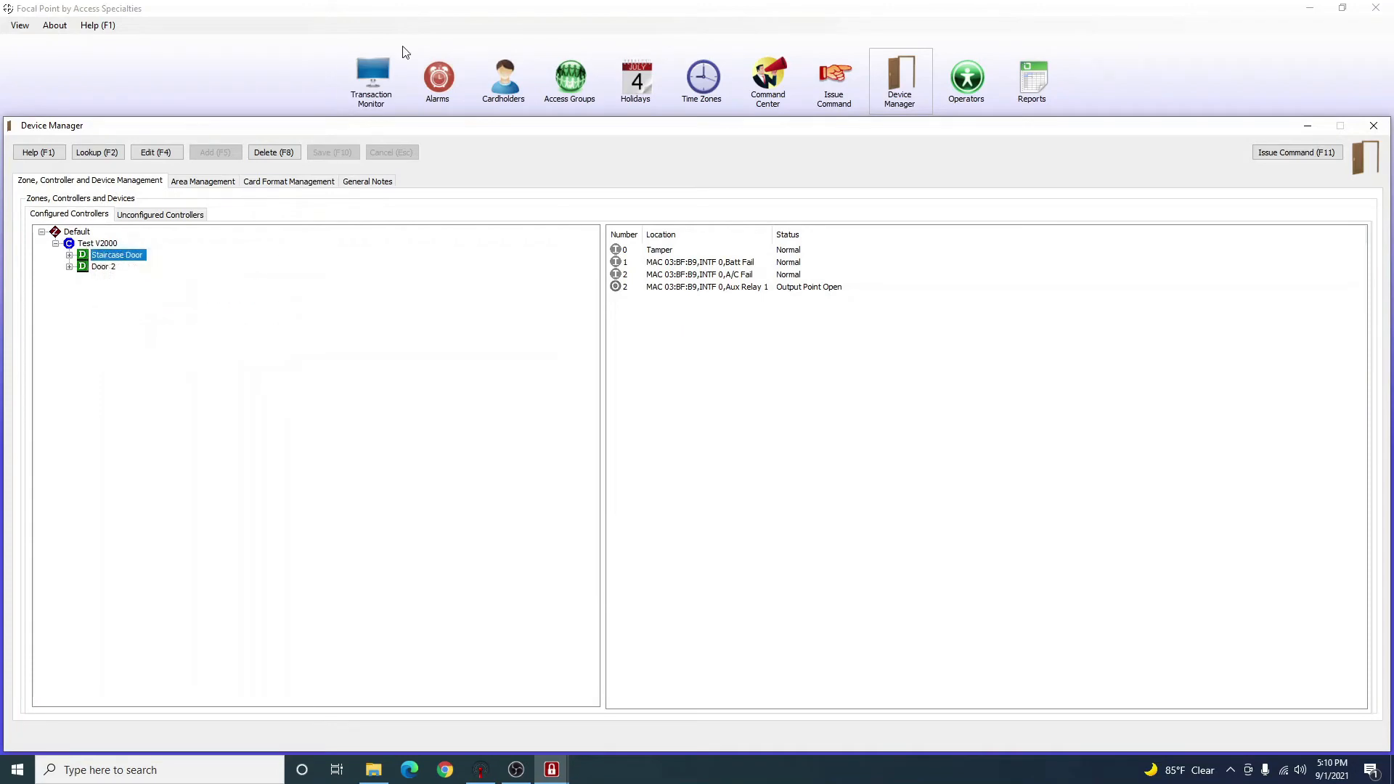
Resume live updates in the Transaction Monitor.
{"action": "left_click", "coordinate": [372, 78]}
{"action": "left_click", "coordinate": [367, 728]}
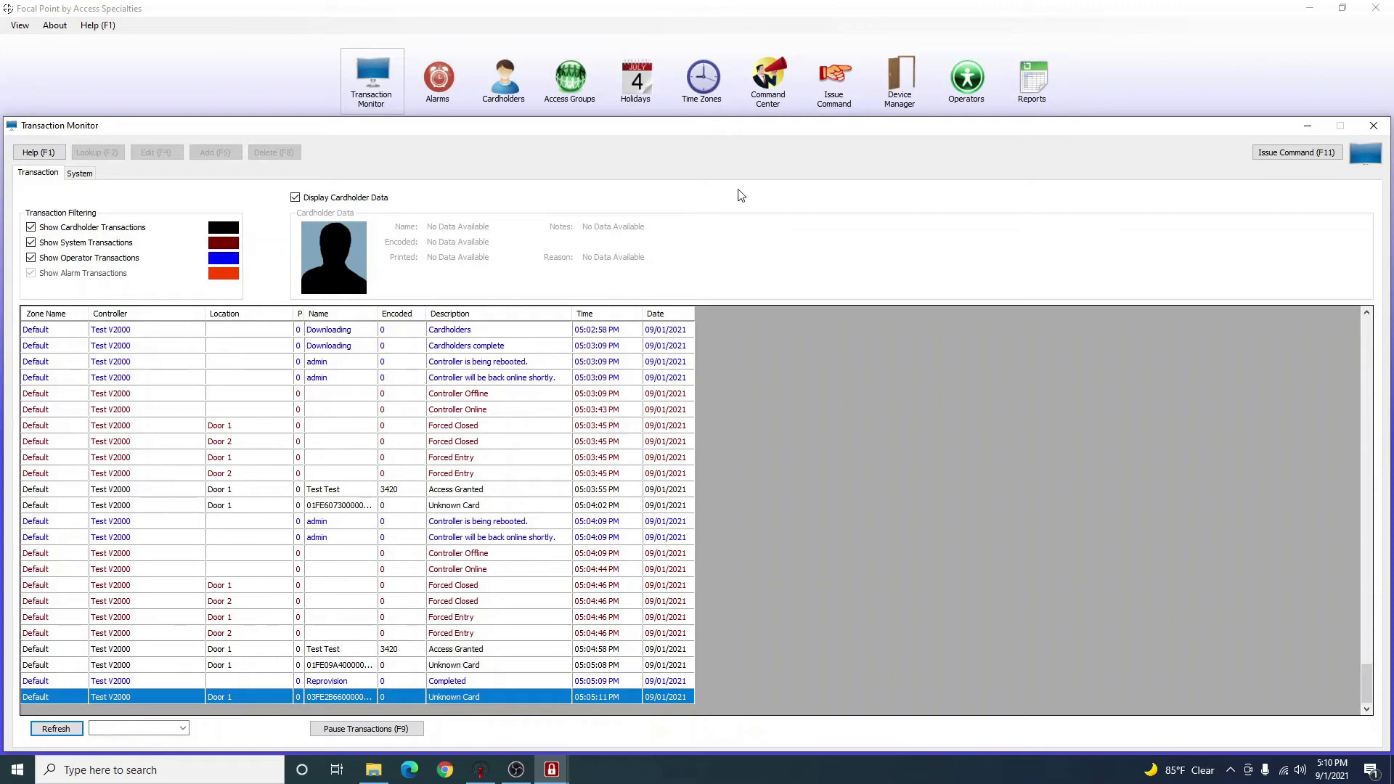
{"action": "left_click", "coordinate": [897, 80]}
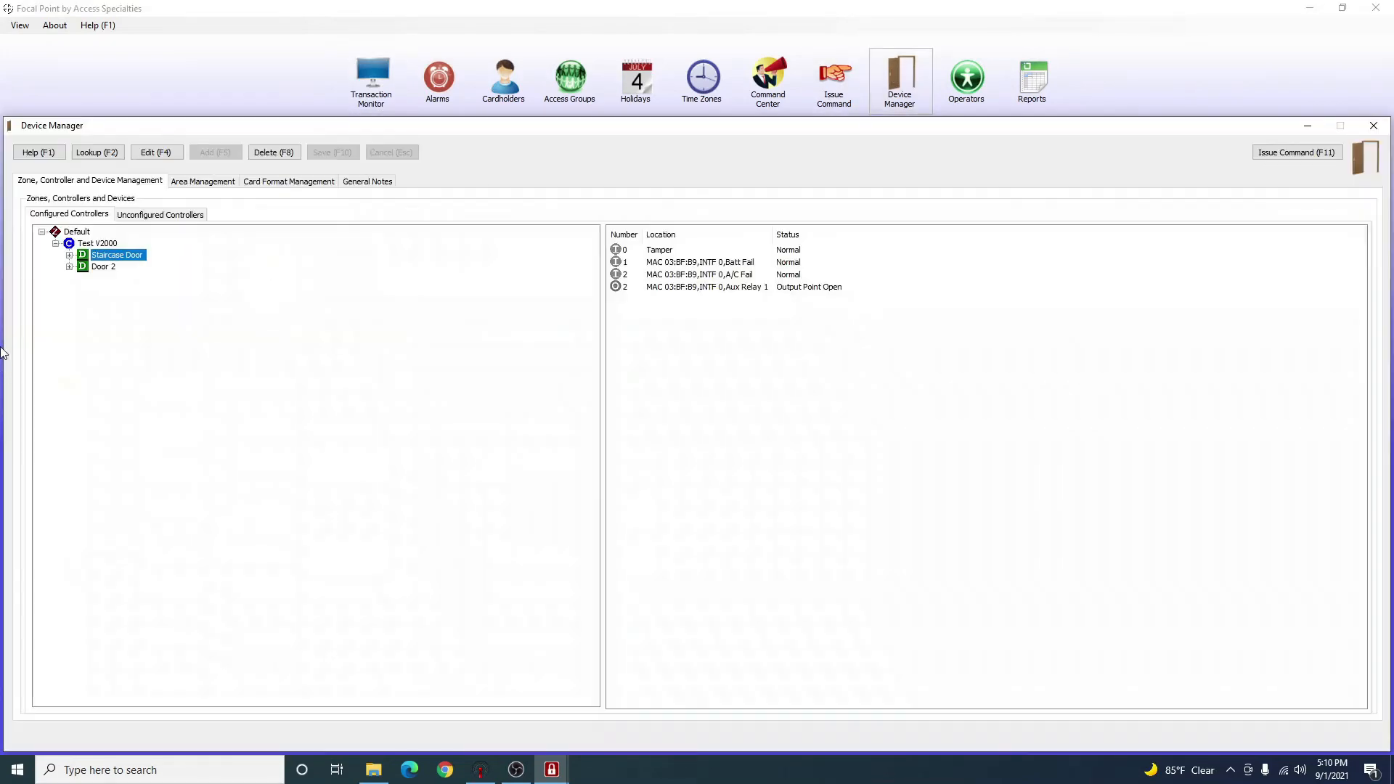
{"action": "left_click", "coordinate": [374, 77]}
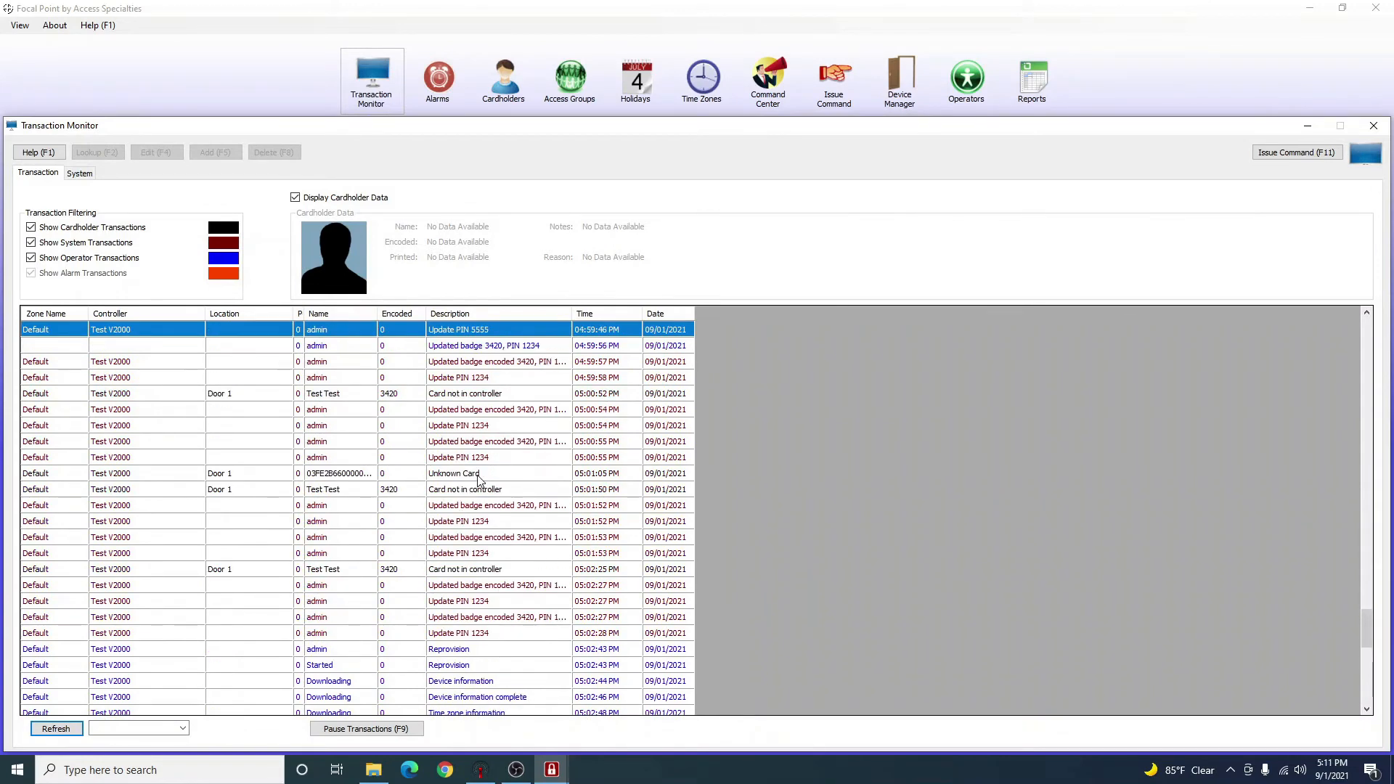
Inspect the badge 3420 and 05:01:50/05:02:25 card entries, then select Test V2000 in Device Manager.
{"action": "left_click", "coordinate": [474, 607]}
{"action": "left_click", "coordinate": [473, 617]}
{"action": "left_click", "coordinate": [474, 633]}
{"action": "left_click", "coordinate": [475, 650]}
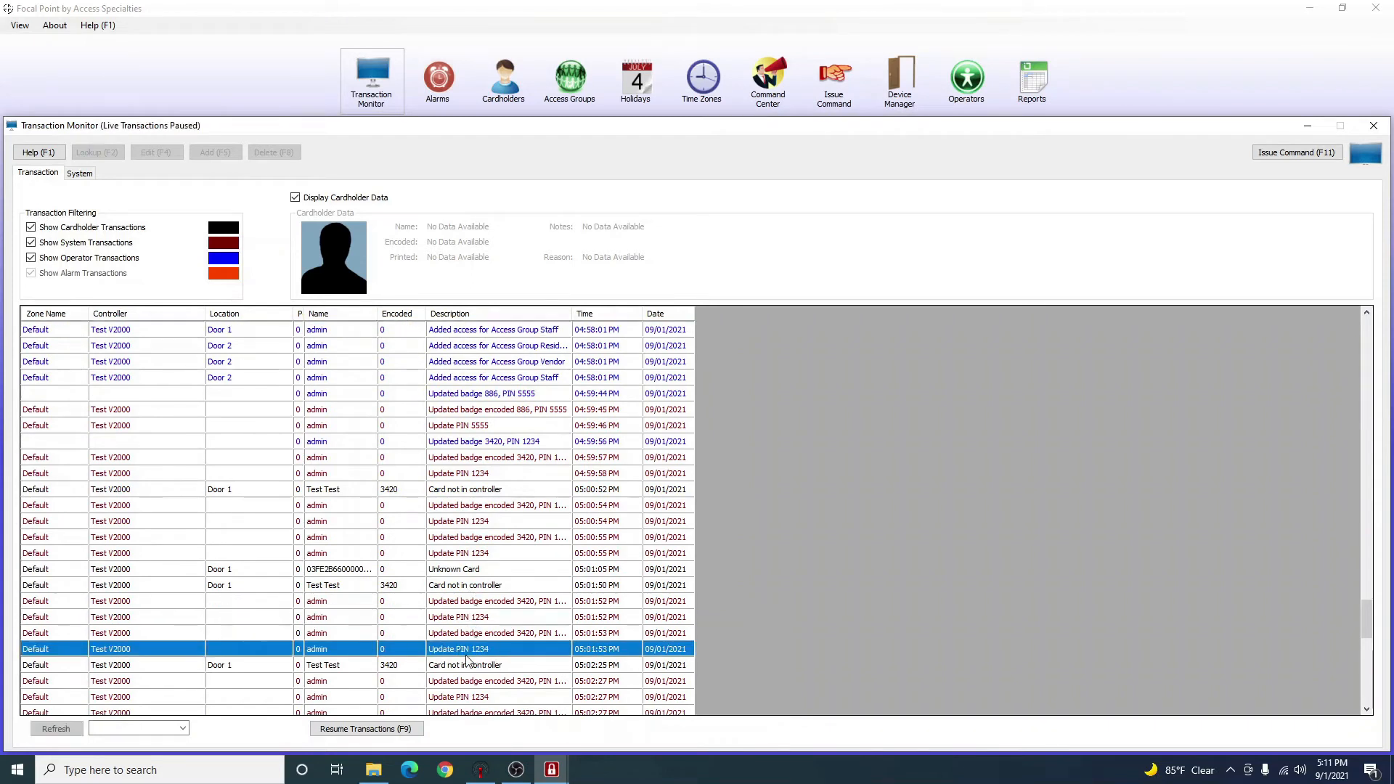
{"action": "scroll", "coordinate": [468, 639], "scroll_direction": "down", "scroll_amount": 1}
{"action": "left_click", "coordinate": [473, 537]}
{"action": "left_click", "coordinate": [473, 615]}
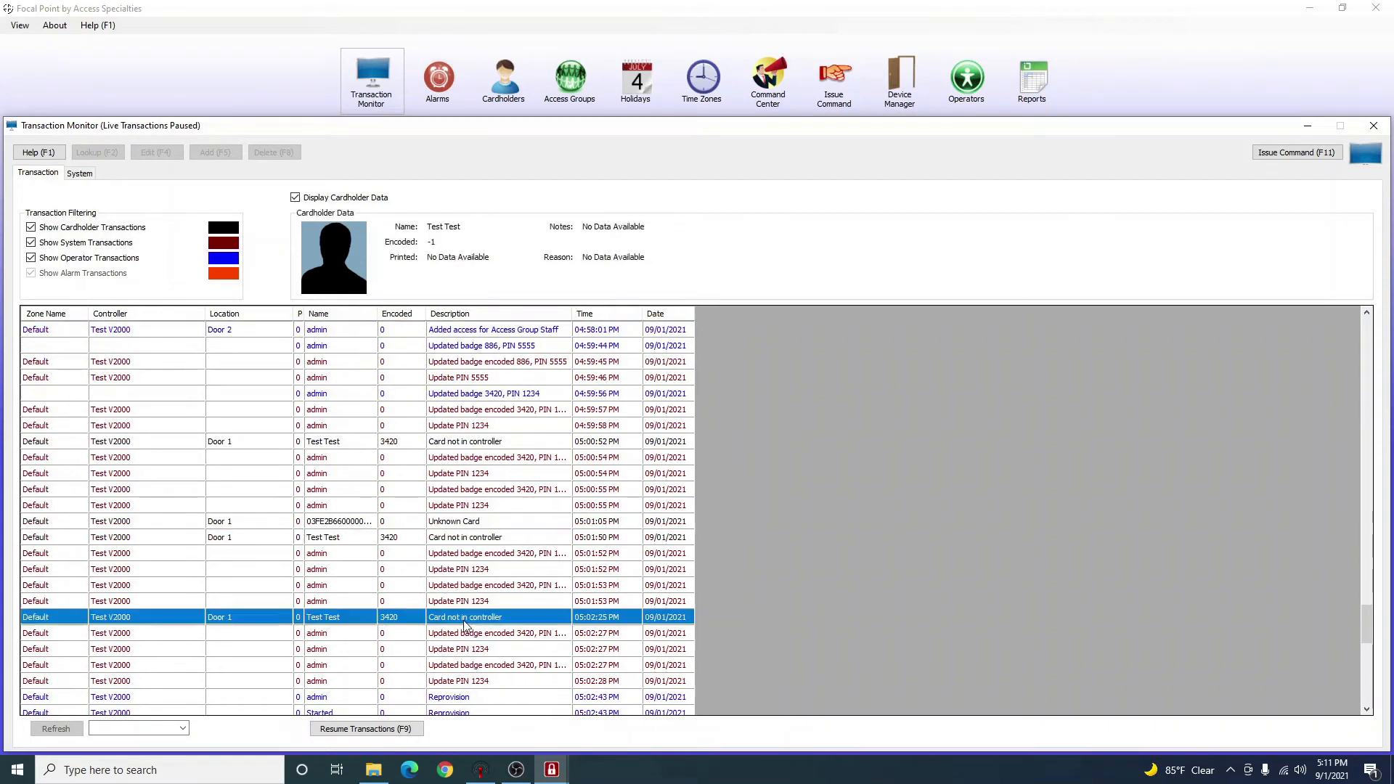
{"action": "scroll", "coordinate": [405, 592], "scroll_direction": "down", "scroll_amount": 2}
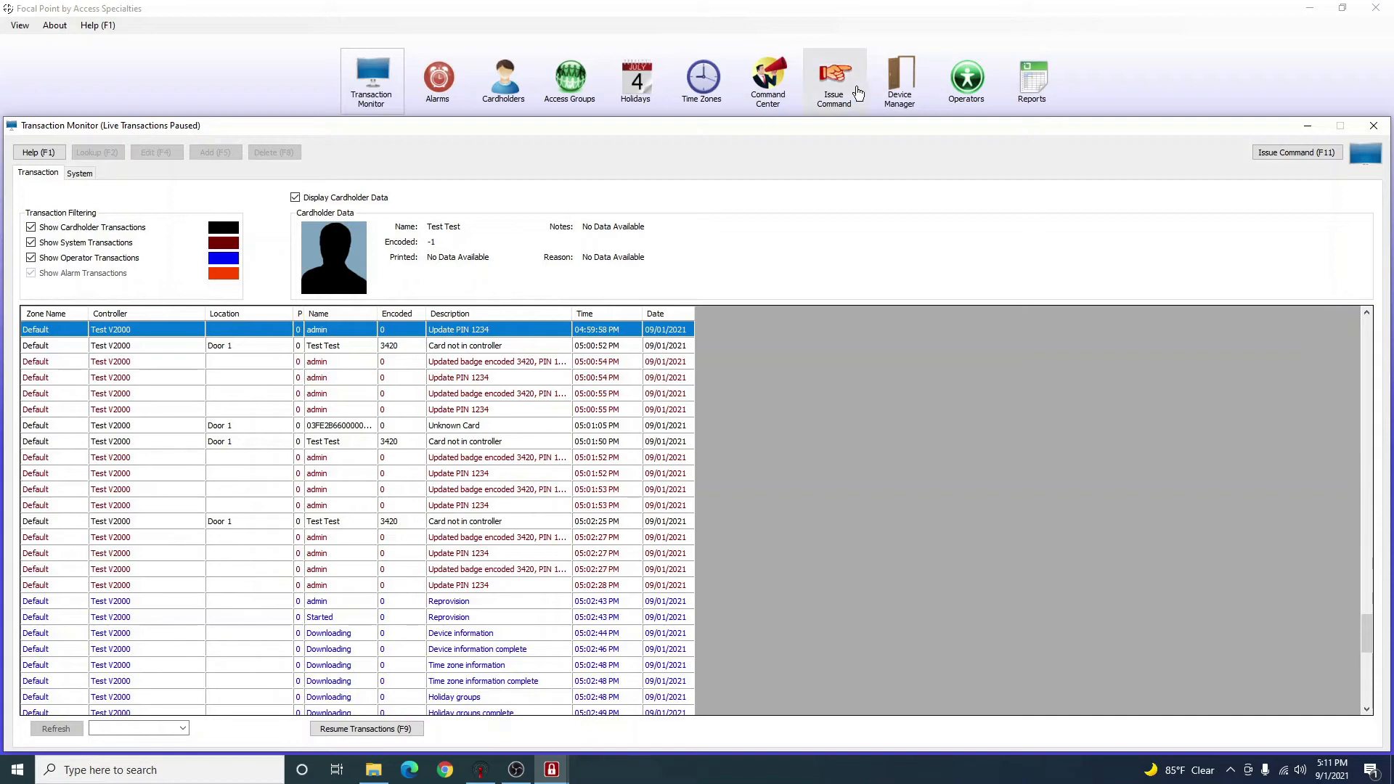
{"action": "left_click", "coordinate": [901, 80]}
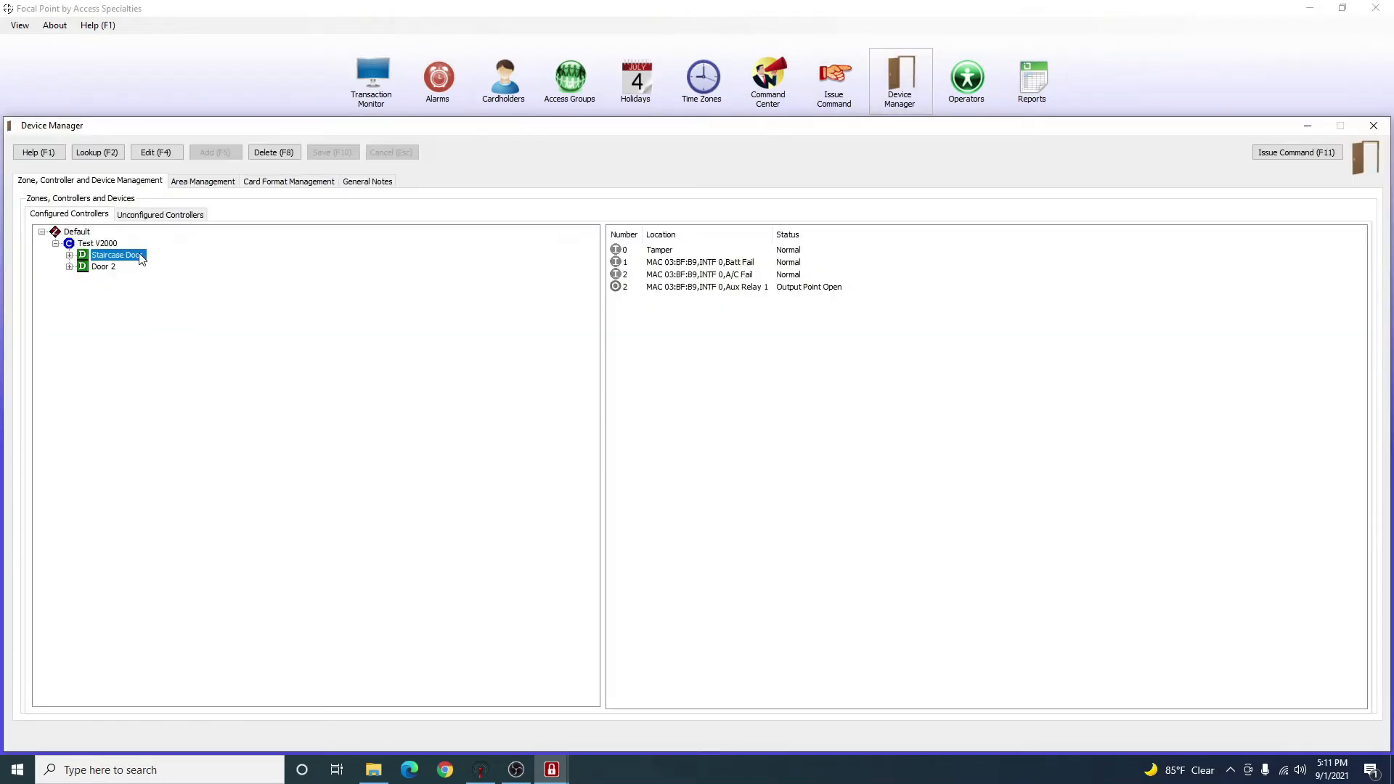
{"action": "left_click", "coordinate": [109, 246]}
Edit controller Test V2000 with F4, set its location to 'Regular V2000' and save.
{"action": "right_click", "coordinate": [109, 246]}
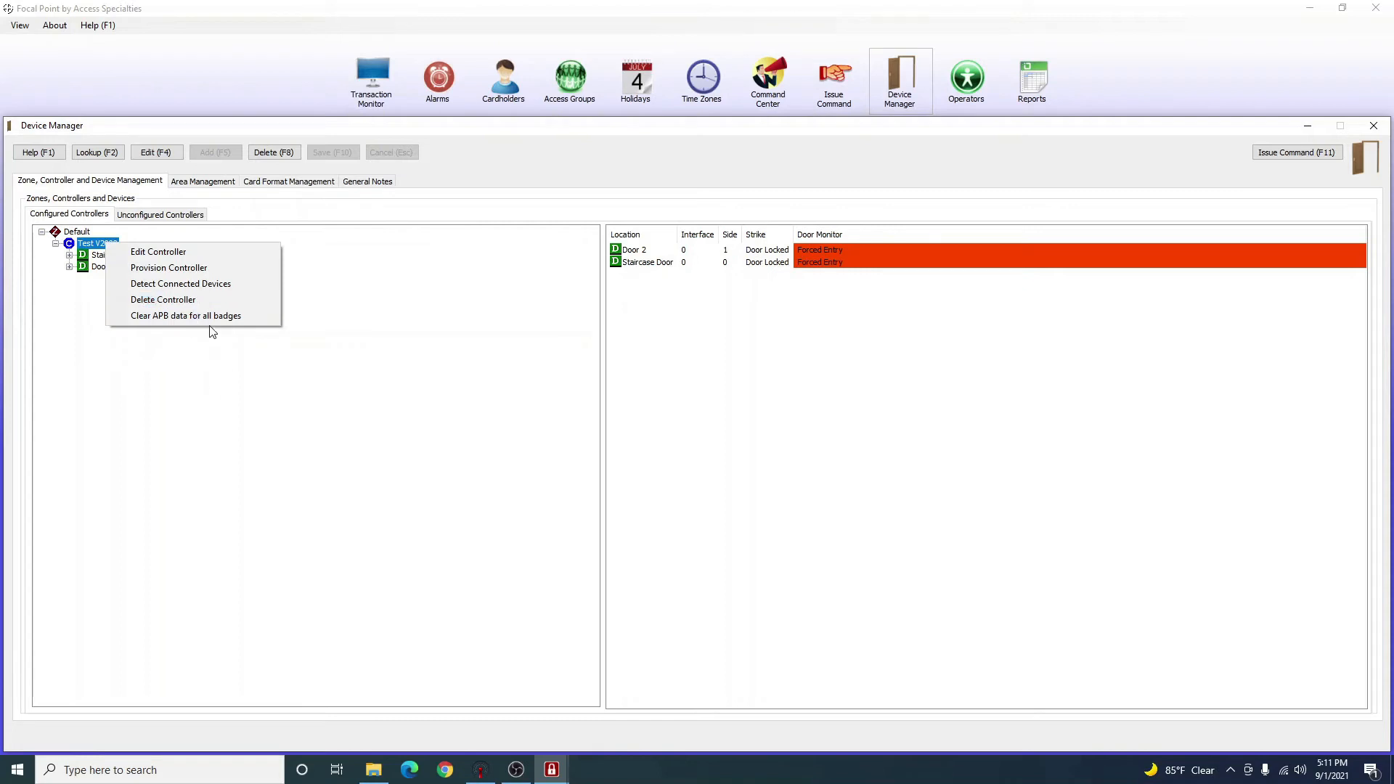
{"action": "left_click", "coordinate": [308, 397]}
{"action": "right_click", "coordinate": [94, 247]}
{"action": "key", "text": "Escape"}
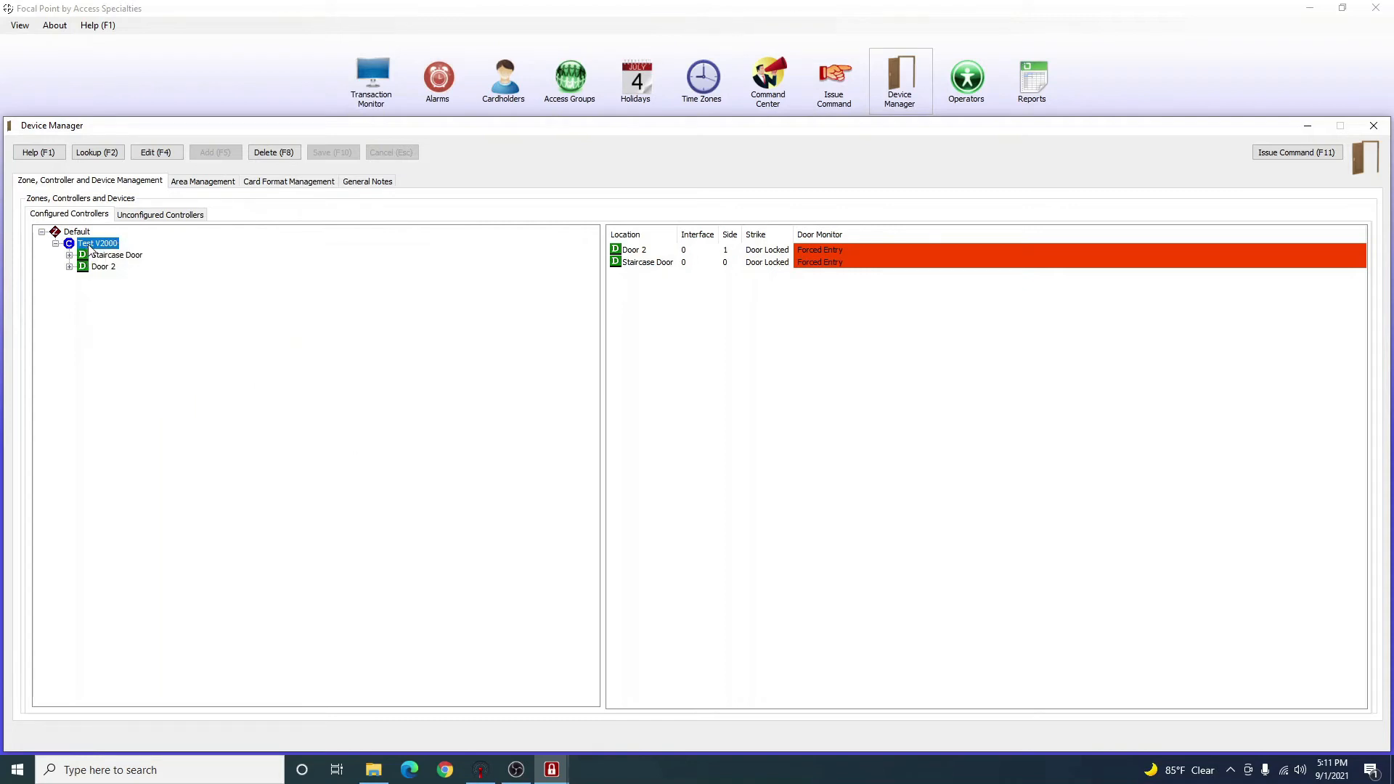
{"action": "key", "text": "F4"}
{"action": "type", "text": "Regular V2000"}
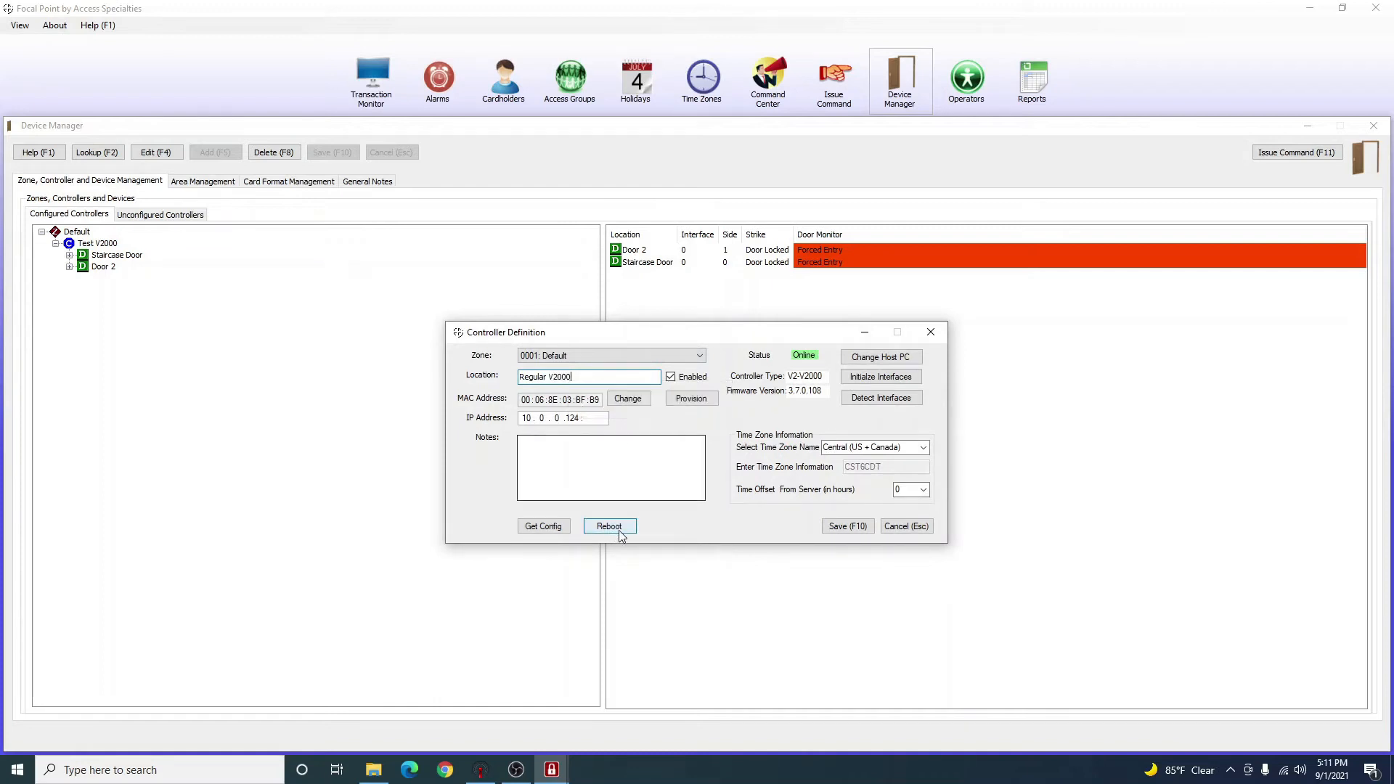
{"action": "left_click", "coordinate": [835, 528]}
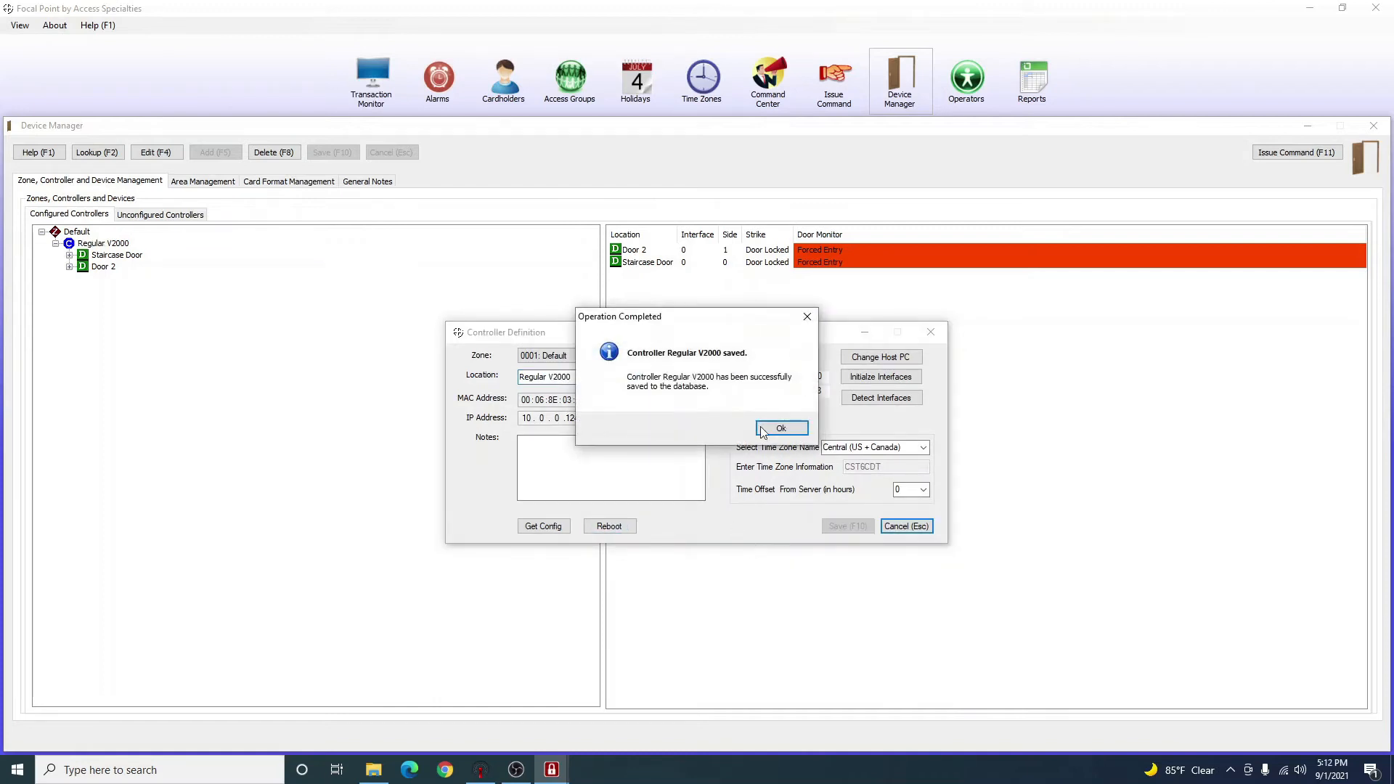
{"action": "left_click", "coordinate": [767, 429]}
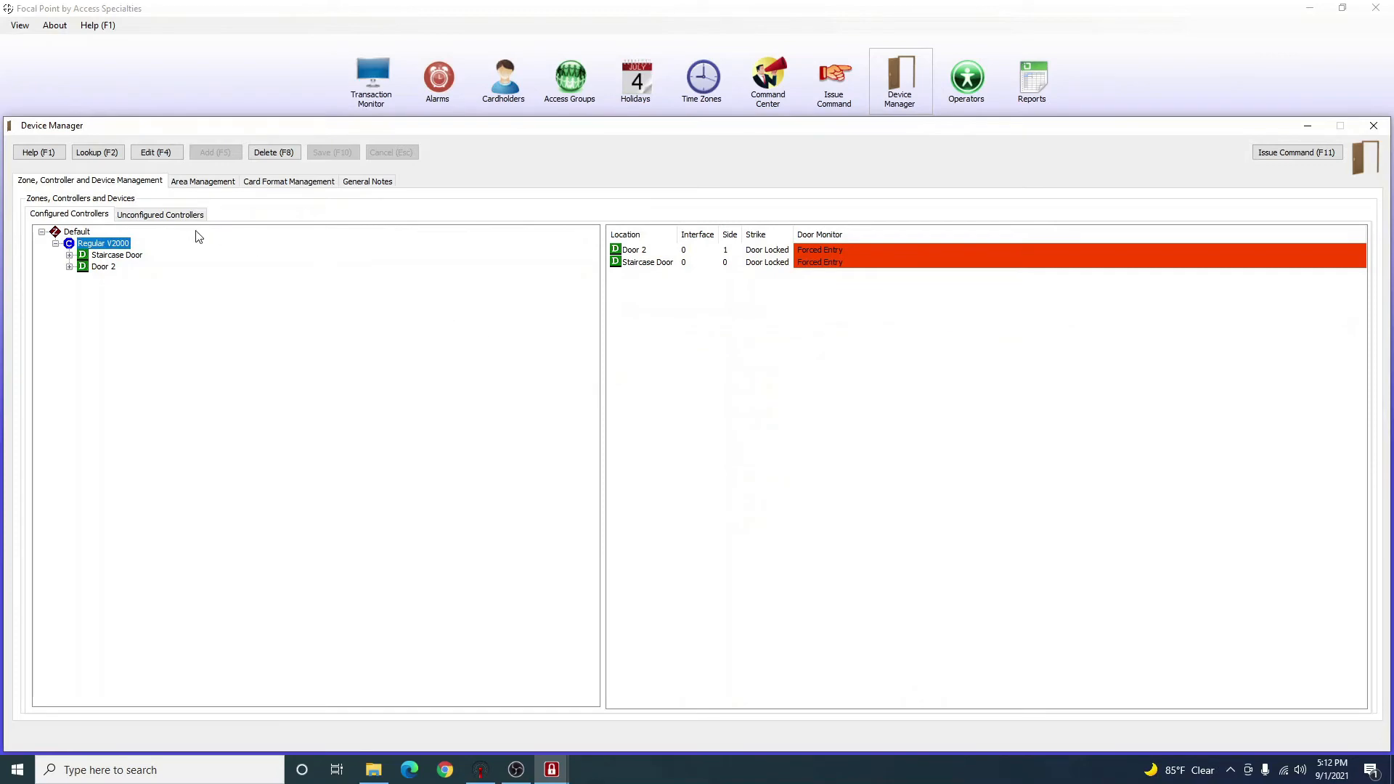
Resume live transactions in the log, then return to Device Manager.
{"action": "left_click", "coordinate": [372, 74]}
{"action": "scroll", "coordinate": [508, 494], "scroll_direction": "down", "scroll_amount": 14}
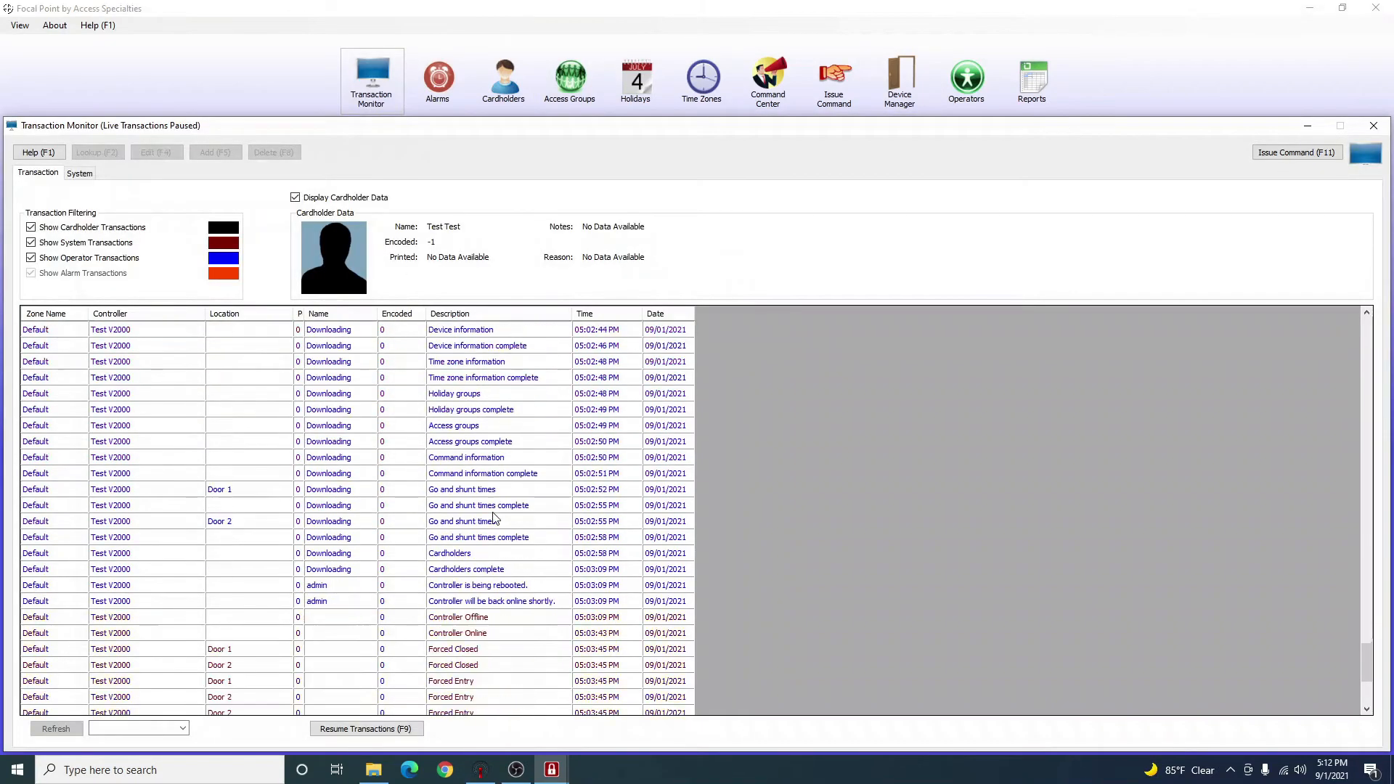
{"action": "left_click", "coordinate": [414, 731]}
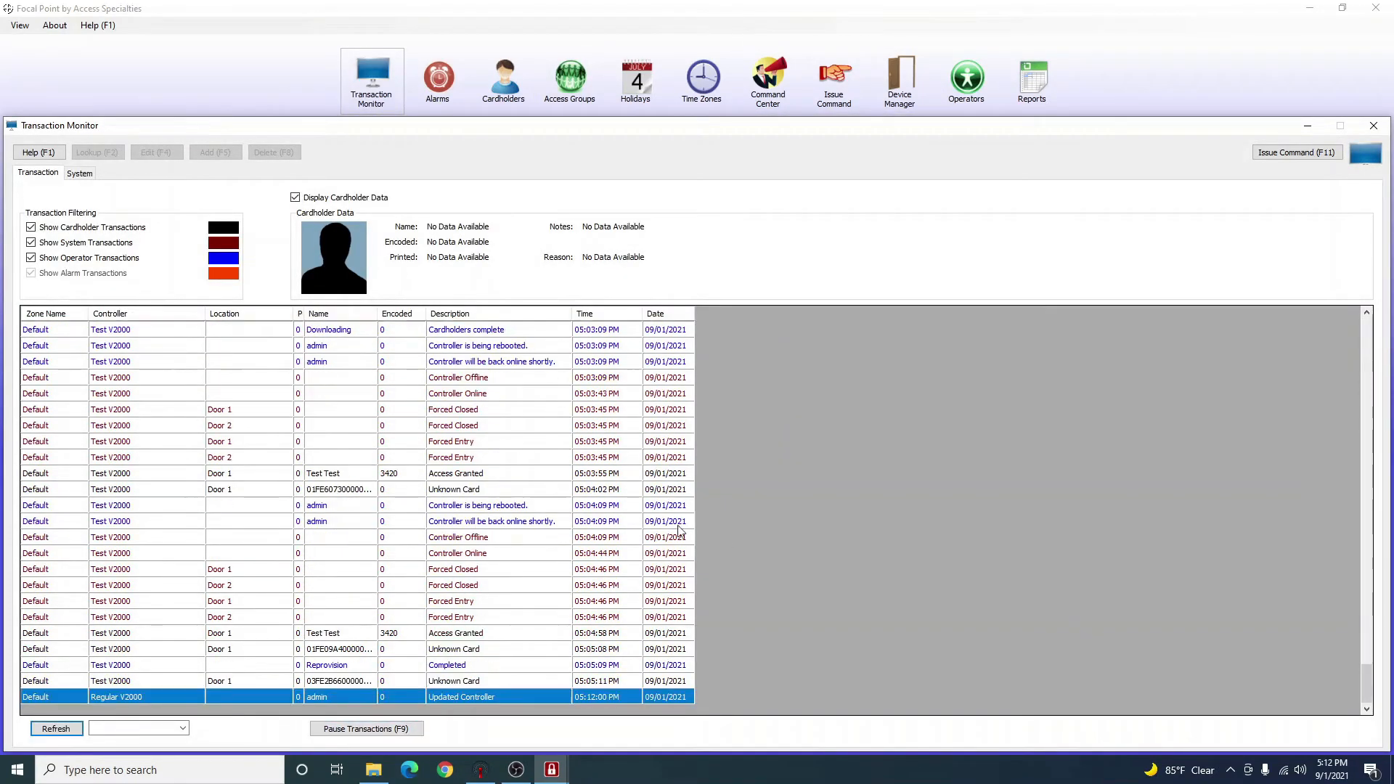
{"action": "left_click", "coordinate": [900, 79]}
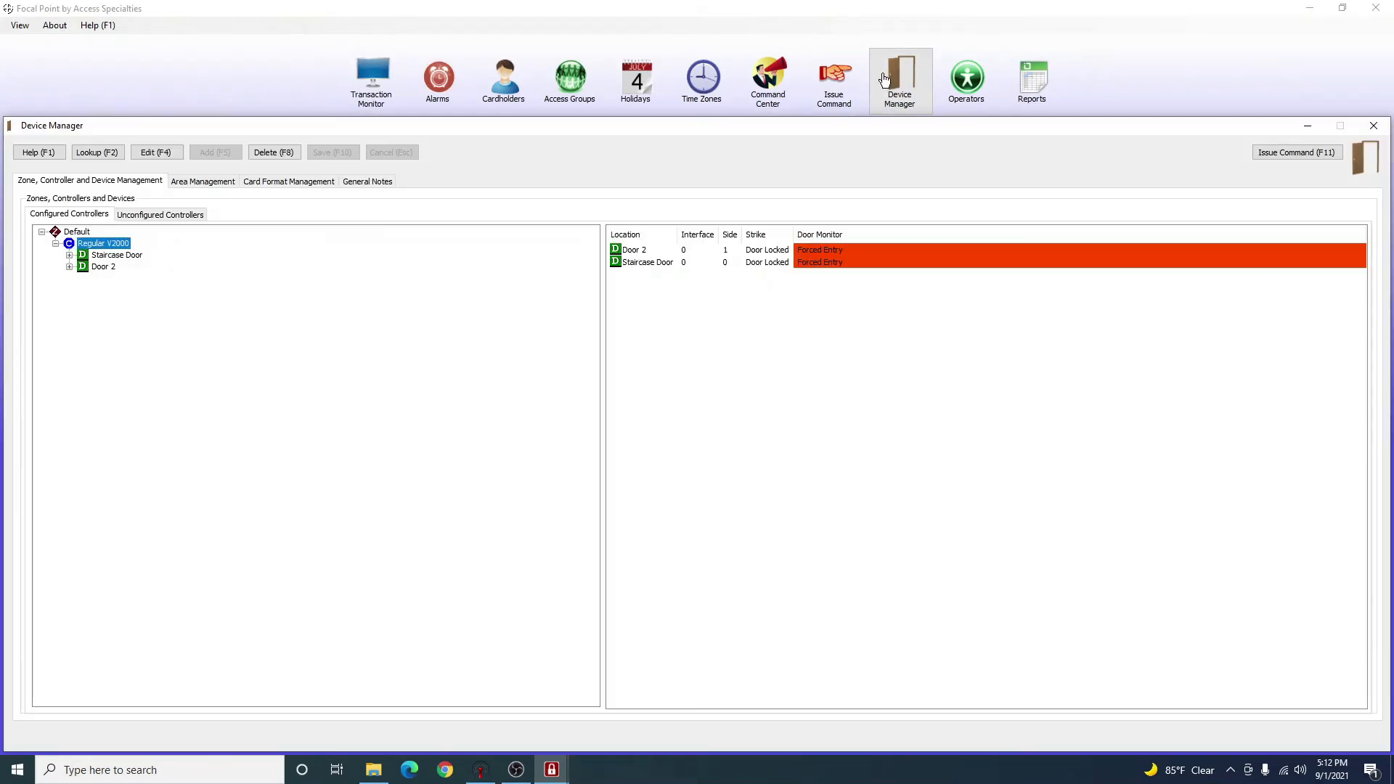
Provision the Regular V2000 controller, confirm both prompts, and watch the transaction log.
{"action": "right_click", "coordinate": [91, 247]}
{"action": "left_click", "coordinate": [133, 263]}
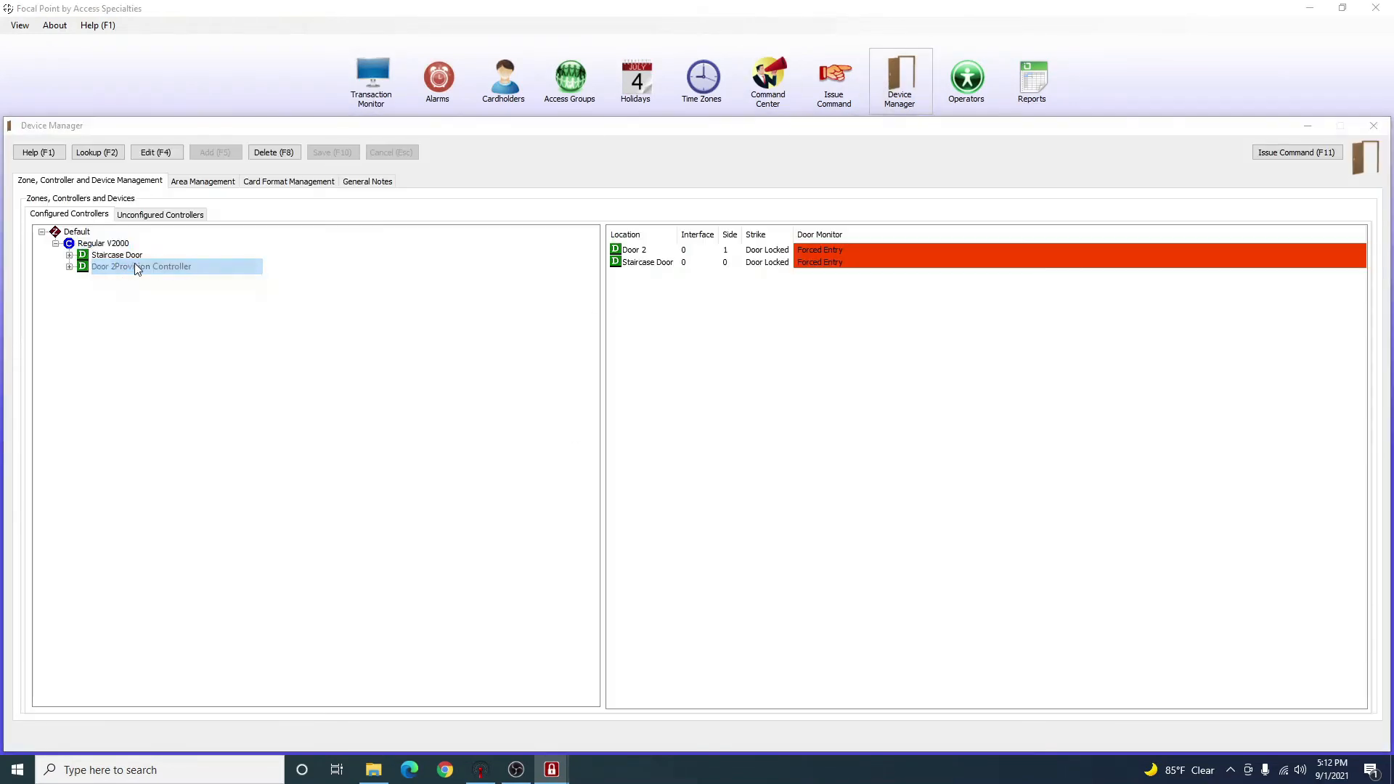
{"action": "left_click", "coordinate": [723, 425]}
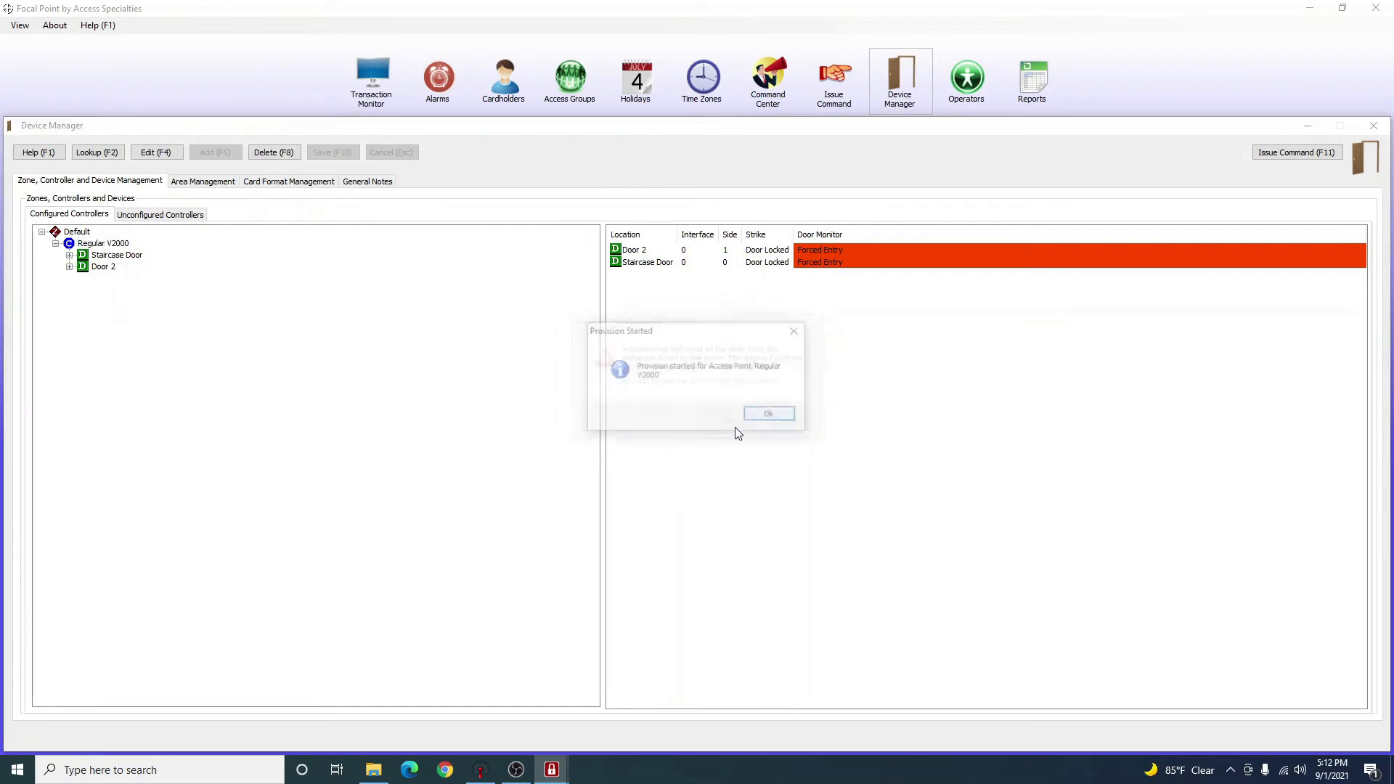
{"action": "left_click", "coordinate": [771, 416]}
{"action": "left_click", "coordinate": [385, 100]}
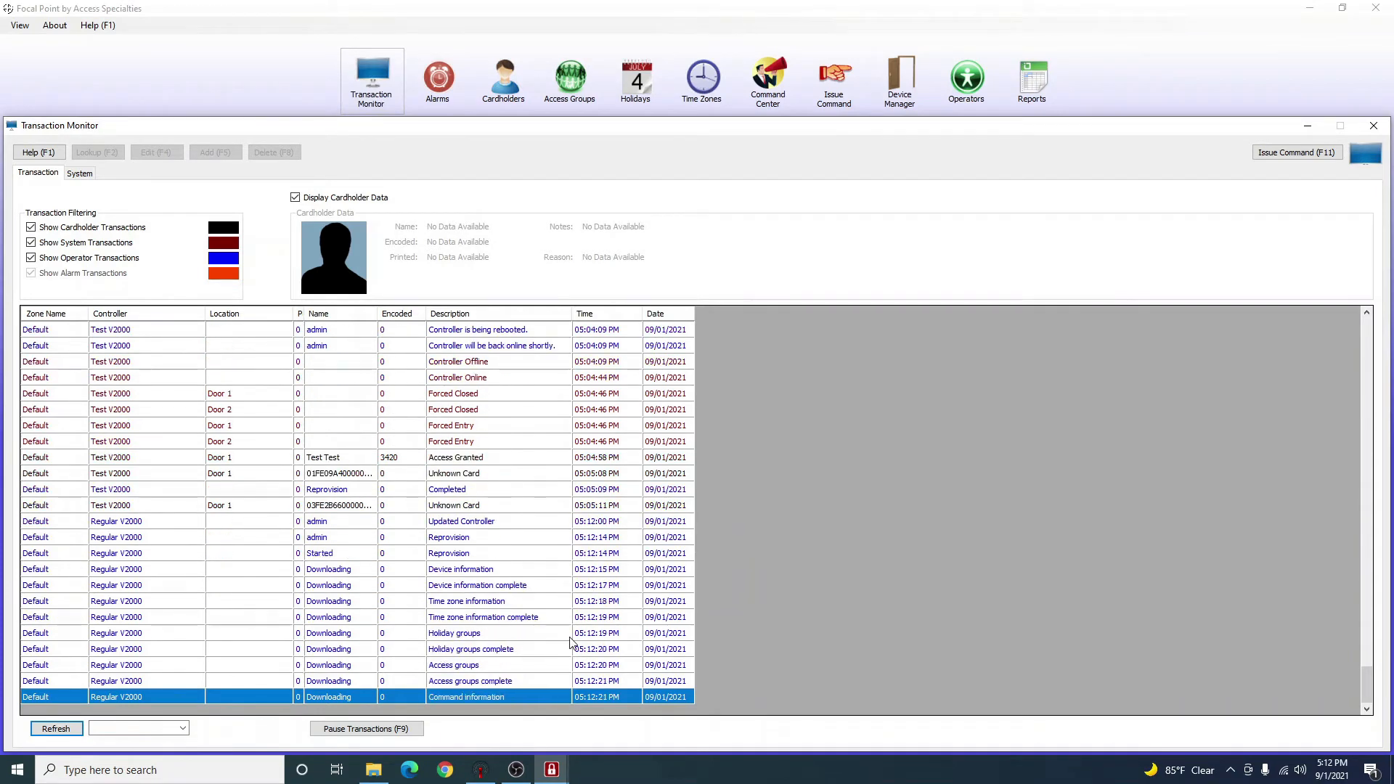
Pause the log on the Started Reprovision entry with F9, resume, and glance at Cardholders and Access Groups.
{"action": "left_click", "coordinate": [400, 524]}
{"action": "key", "text": "F9"}
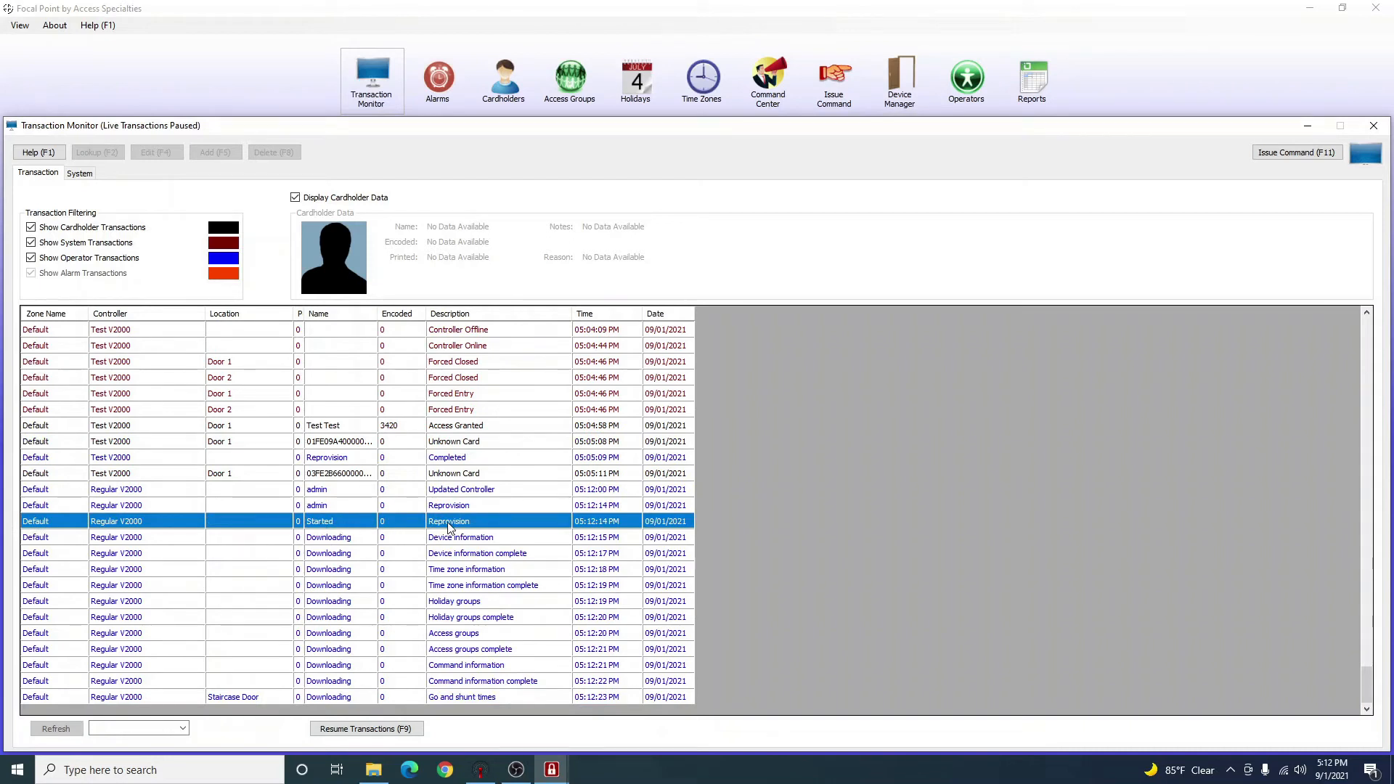
{"action": "left_click", "coordinate": [366, 729]}
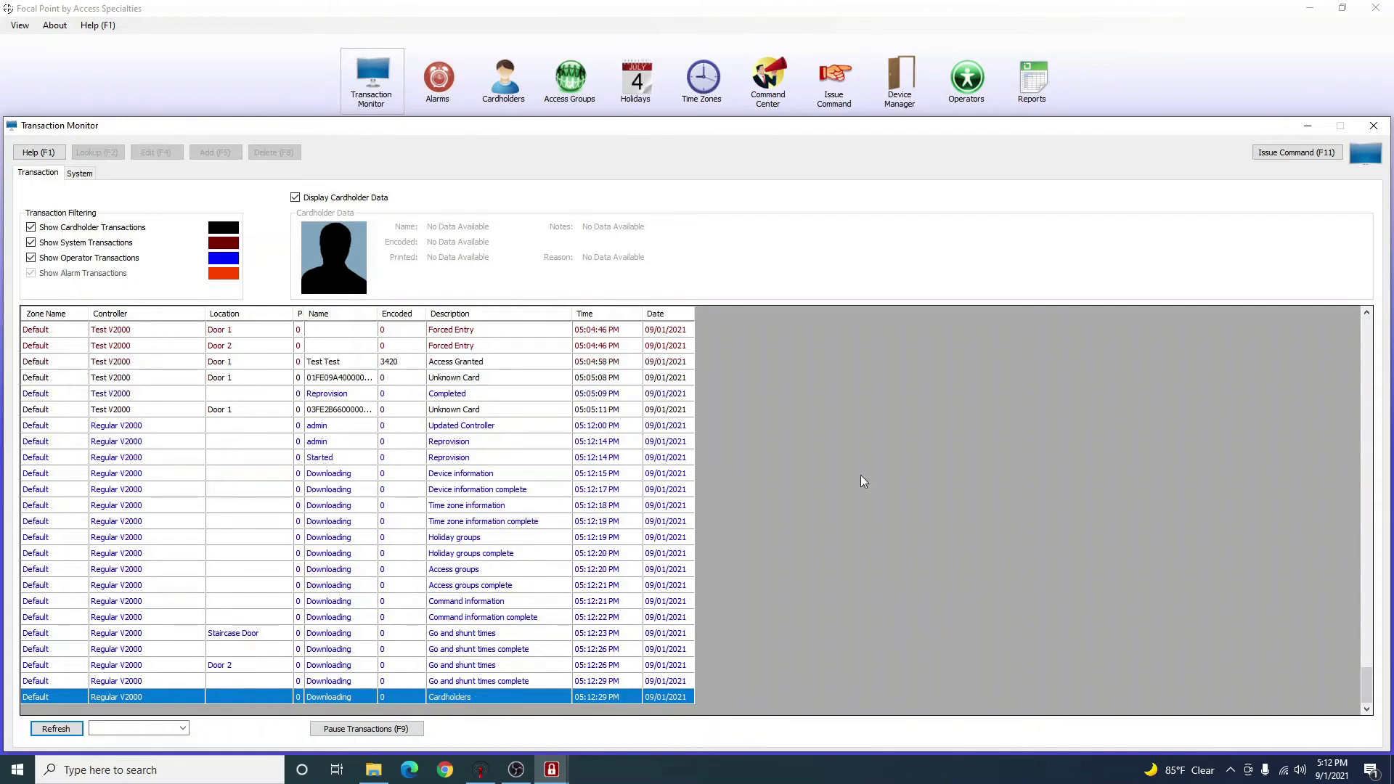
{"action": "left_click", "coordinate": [504, 80]}
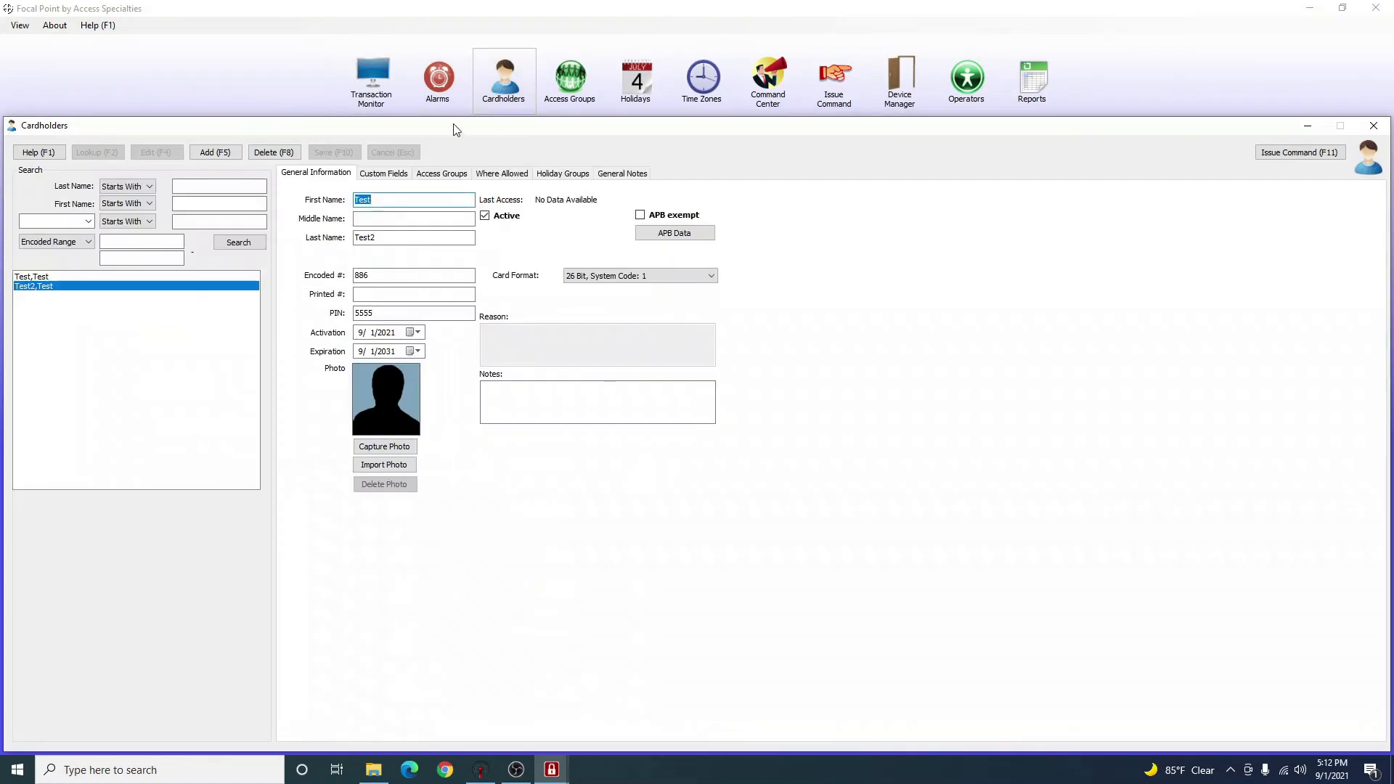
{"action": "left_click", "coordinate": [570, 80]}
{"action": "left_click", "coordinate": [371, 79]}
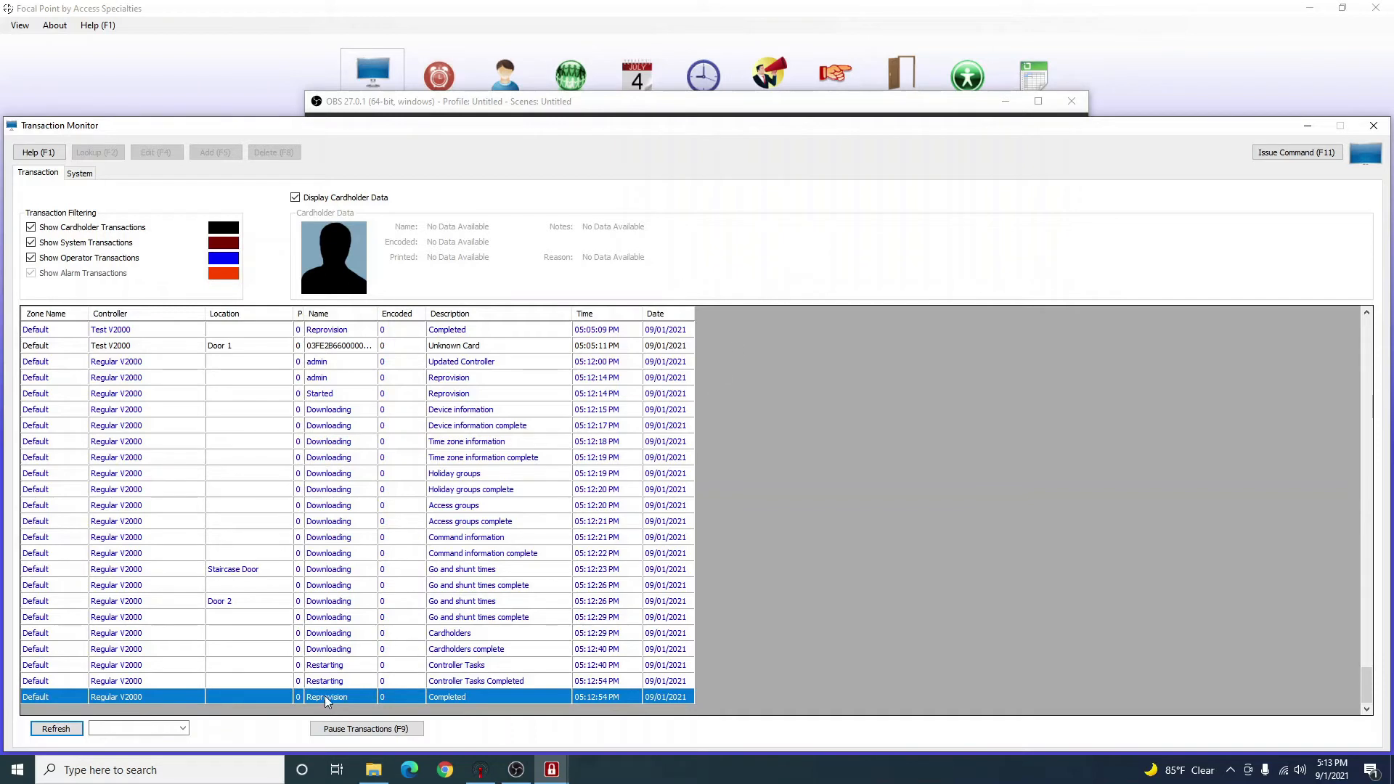
Check the 05:12:14 Reprovision completion entries, then close the log for Device Manager.
{"action": "left_click", "coordinate": [606, 573]}
{"action": "left_click", "coordinate": [291, 381]}
{"action": "left_click", "coordinate": [420, 558]}
{"action": "left_click", "coordinate": [375, 728]}
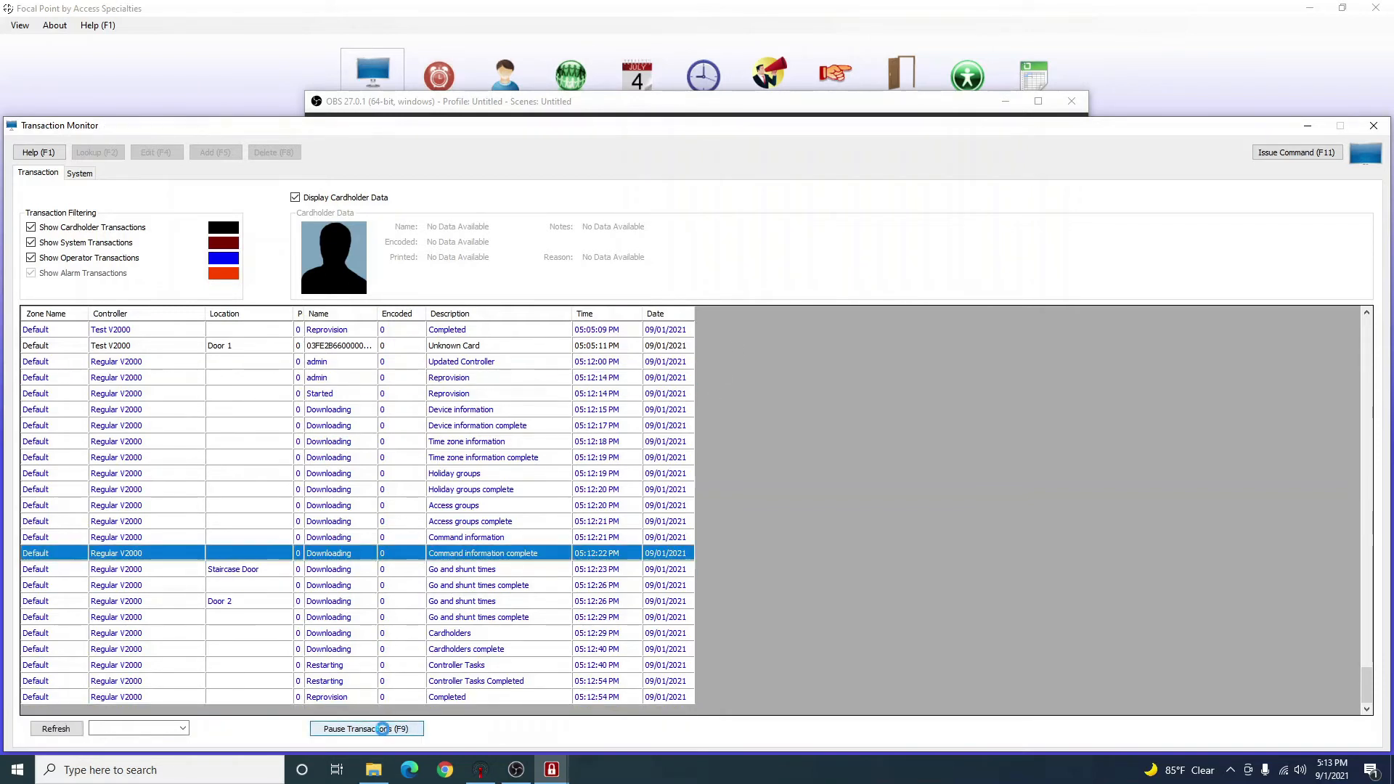
{"action": "left_click", "coordinate": [1373, 126]}
{"action": "left_click", "coordinate": [901, 77]}
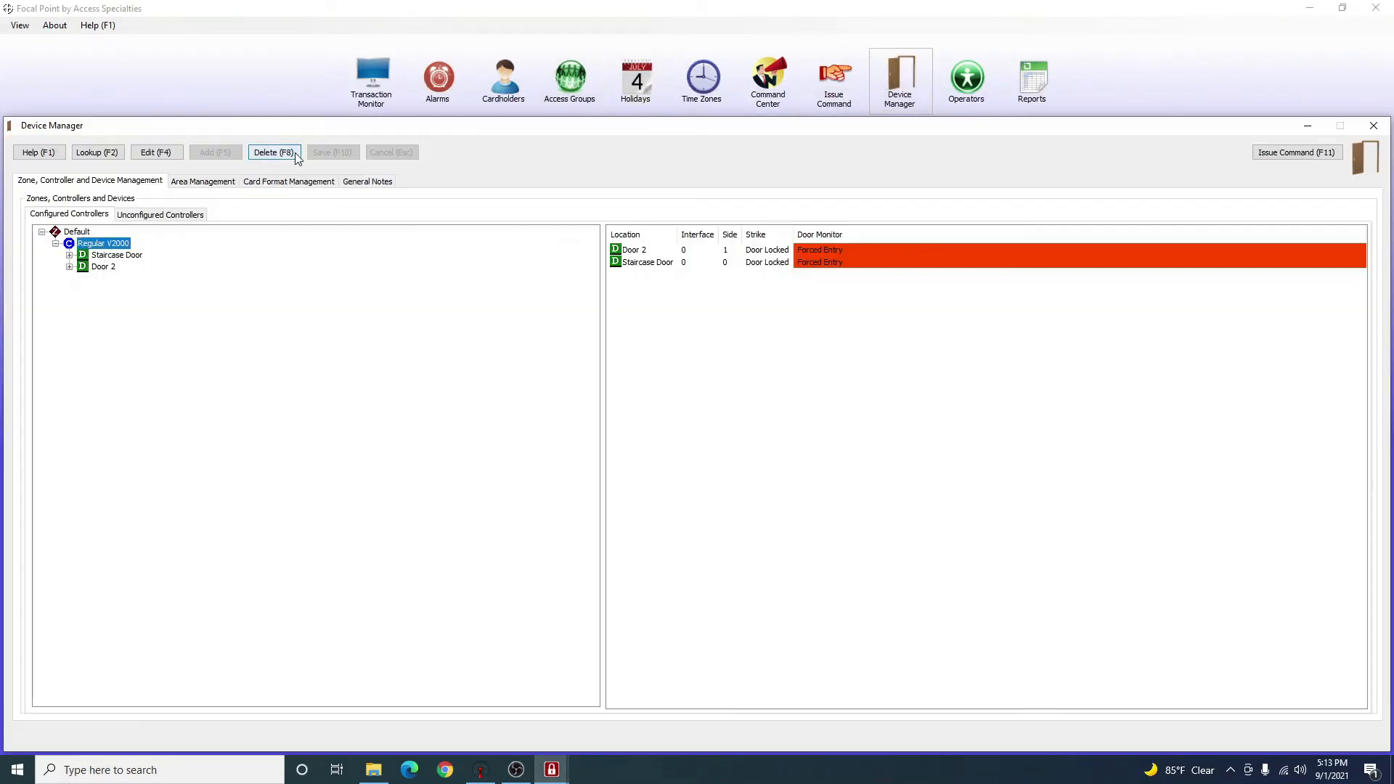
Select the Default zone and confirm Regular V2000 shows as online.
{"action": "left_click", "coordinate": [76, 235]}
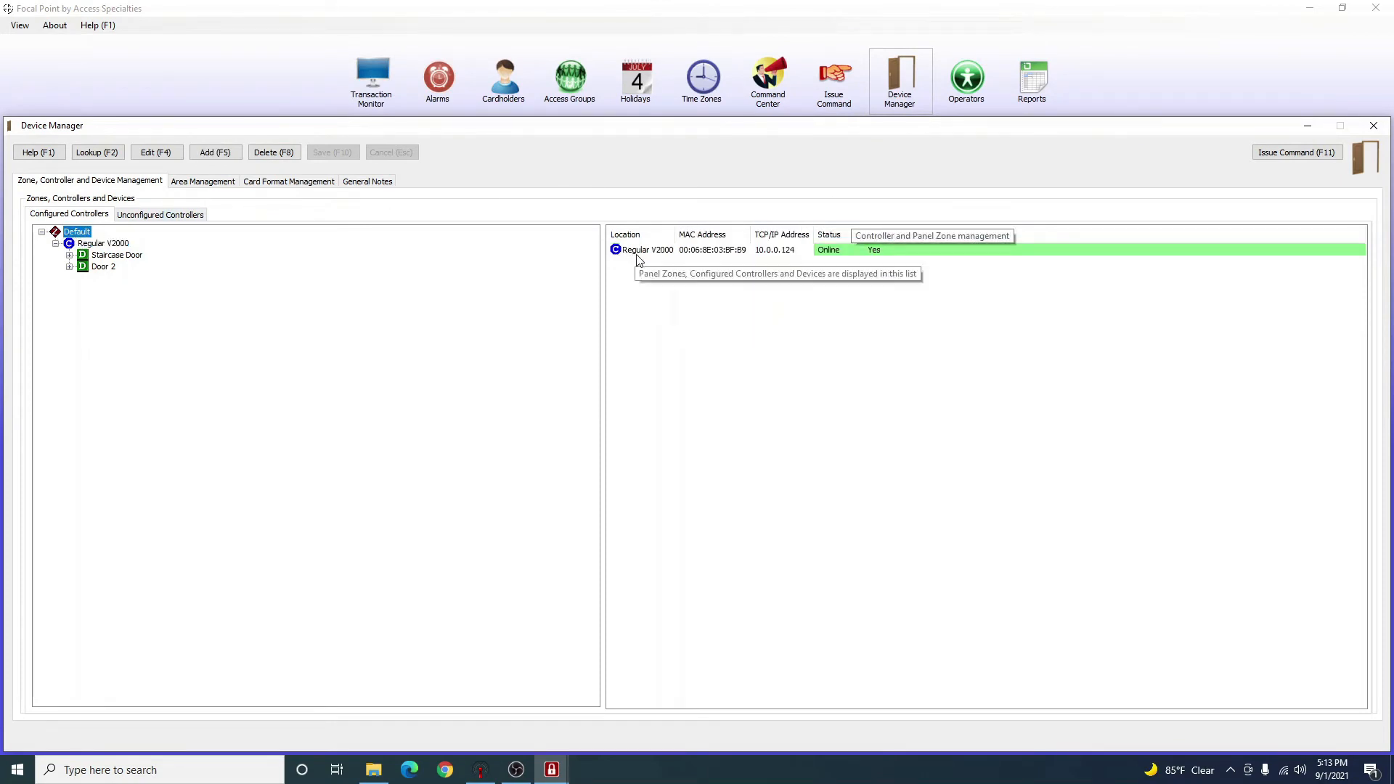
{"action": "left_click", "coordinate": [885, 278]}
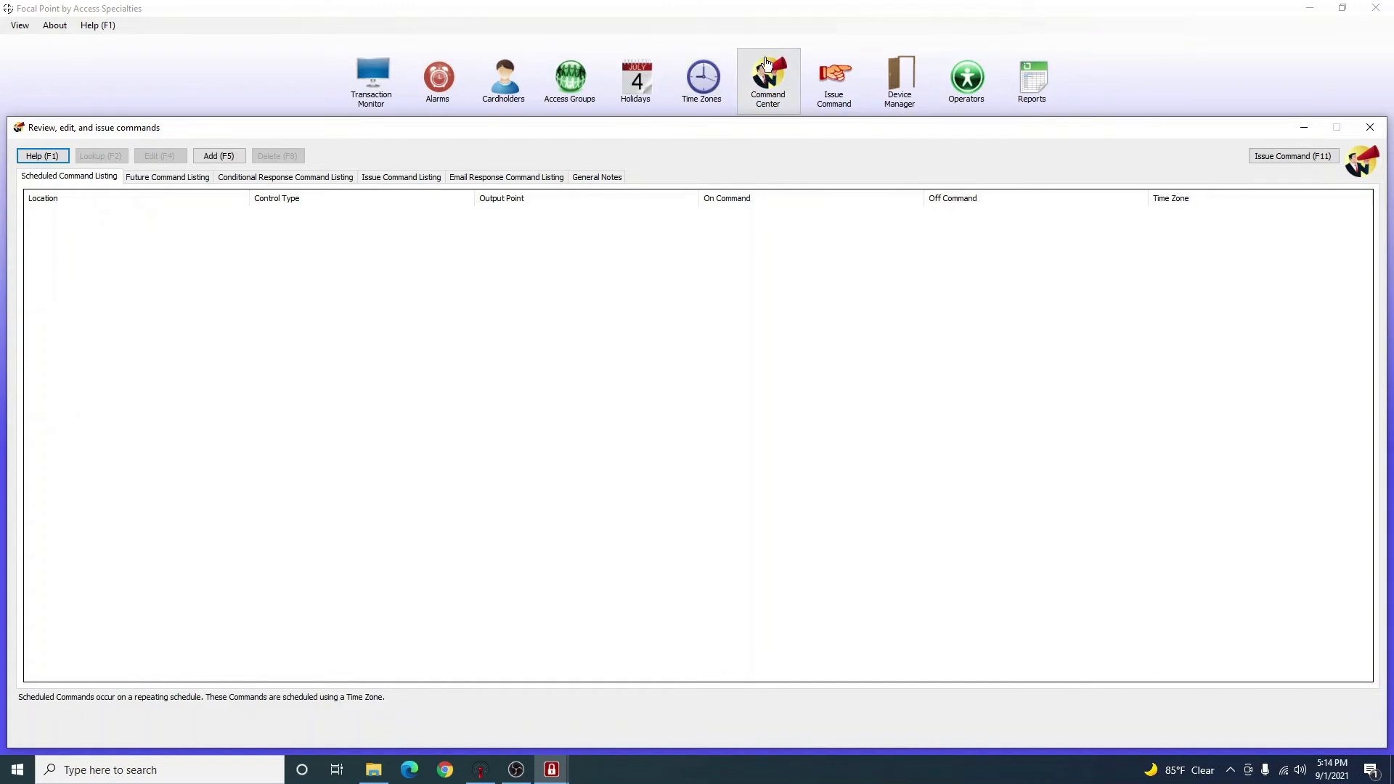
Add a scheduled command for 0001: Staircase Door in zone 0001: Default on 0002: Business Hours.
{"action": "left_click", "coordinate": [222, 158]}
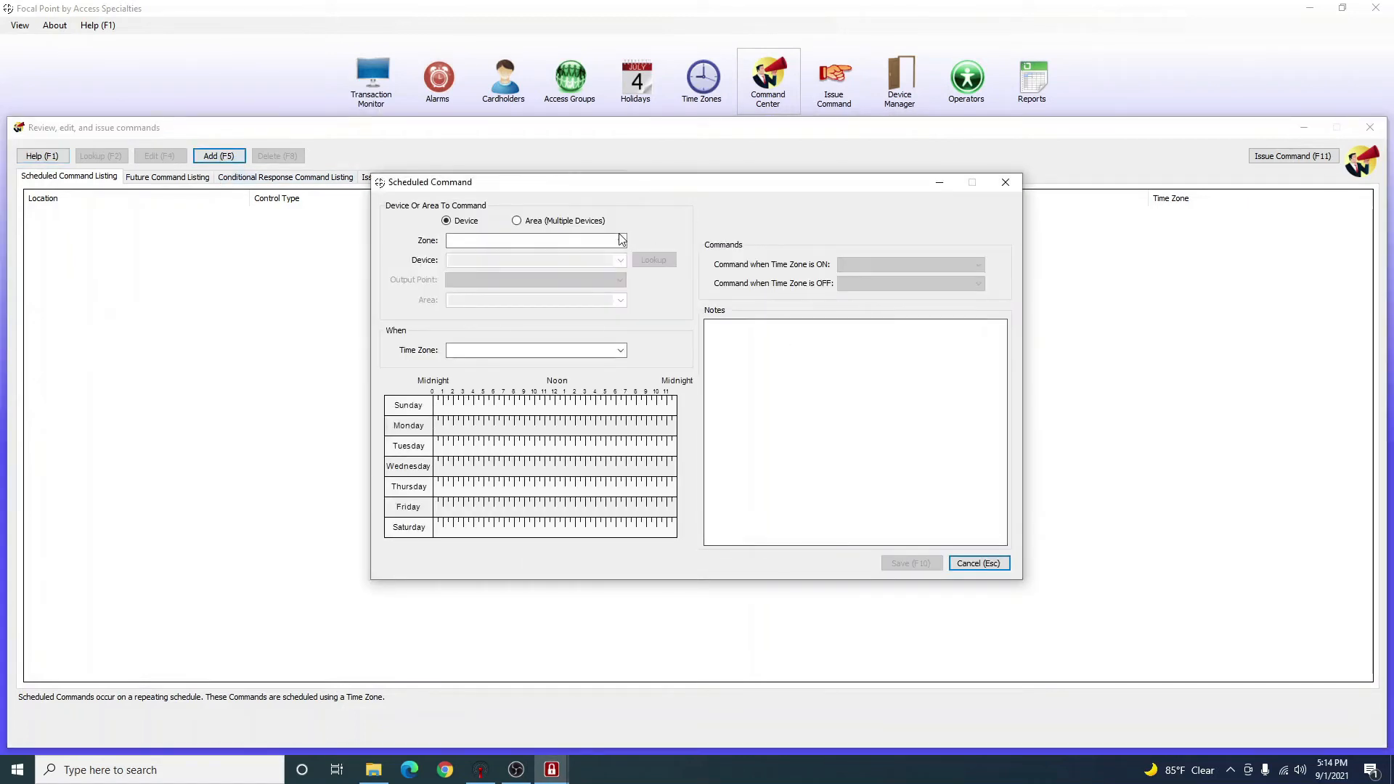
{"action": "left_click", "coordinate": [620, 241]}
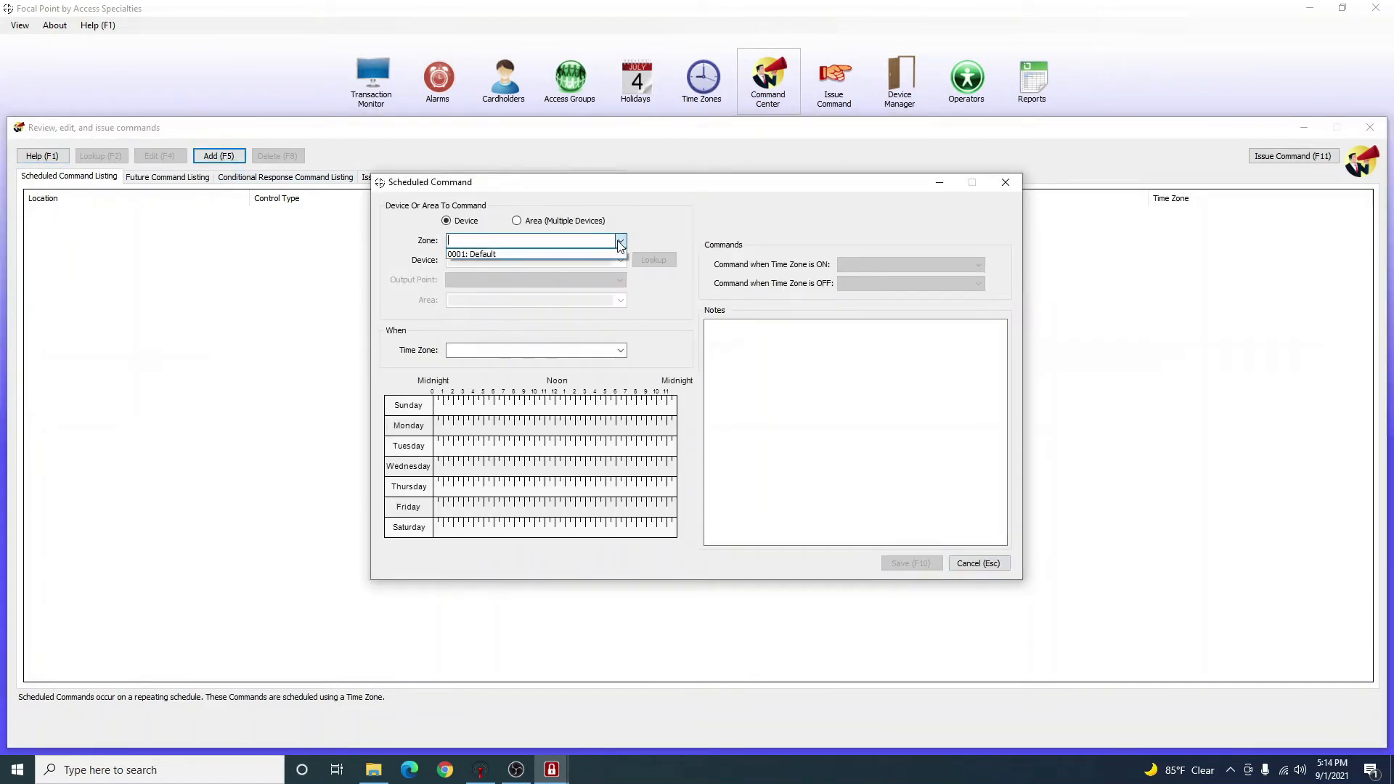
{"action": "left_click", "coordinate": [504, 254]}
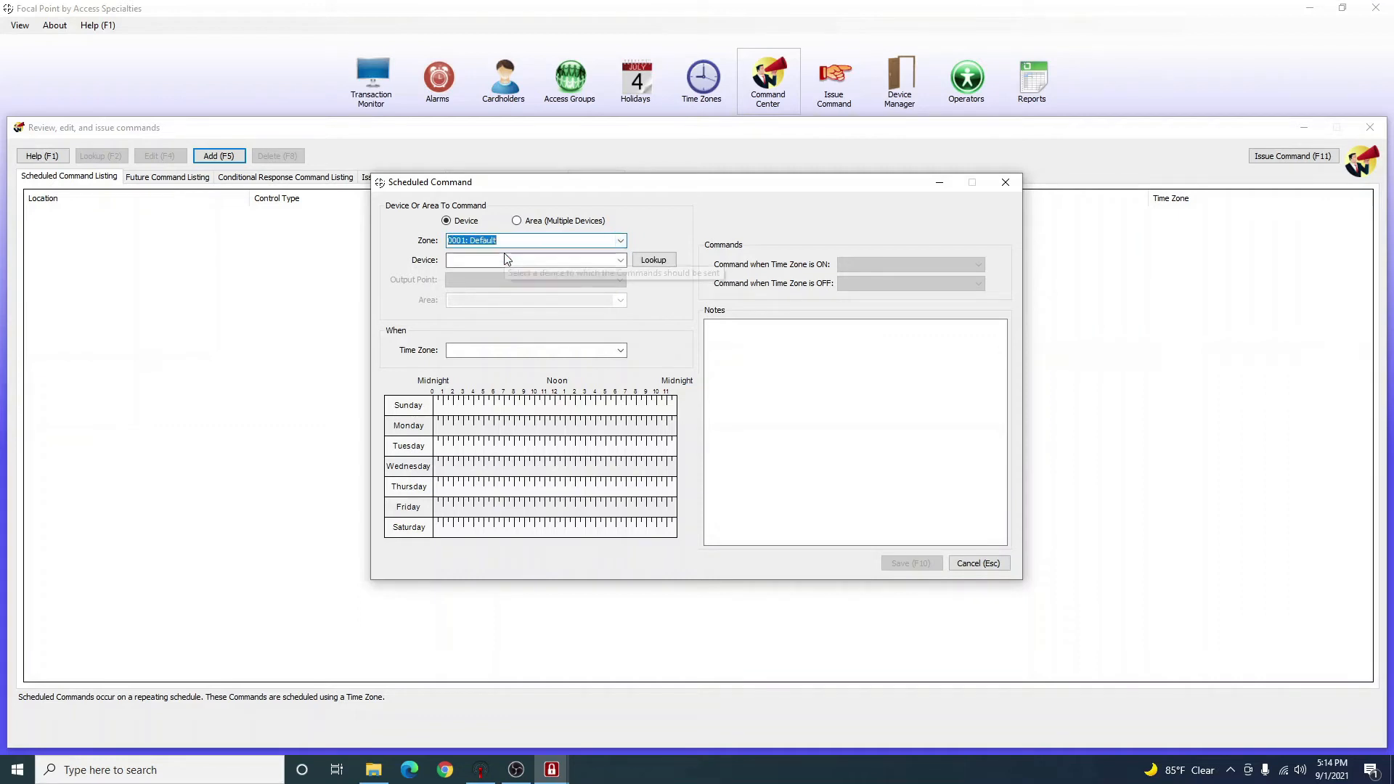
{"action": "left_click", "coordinate": [621, 260]}
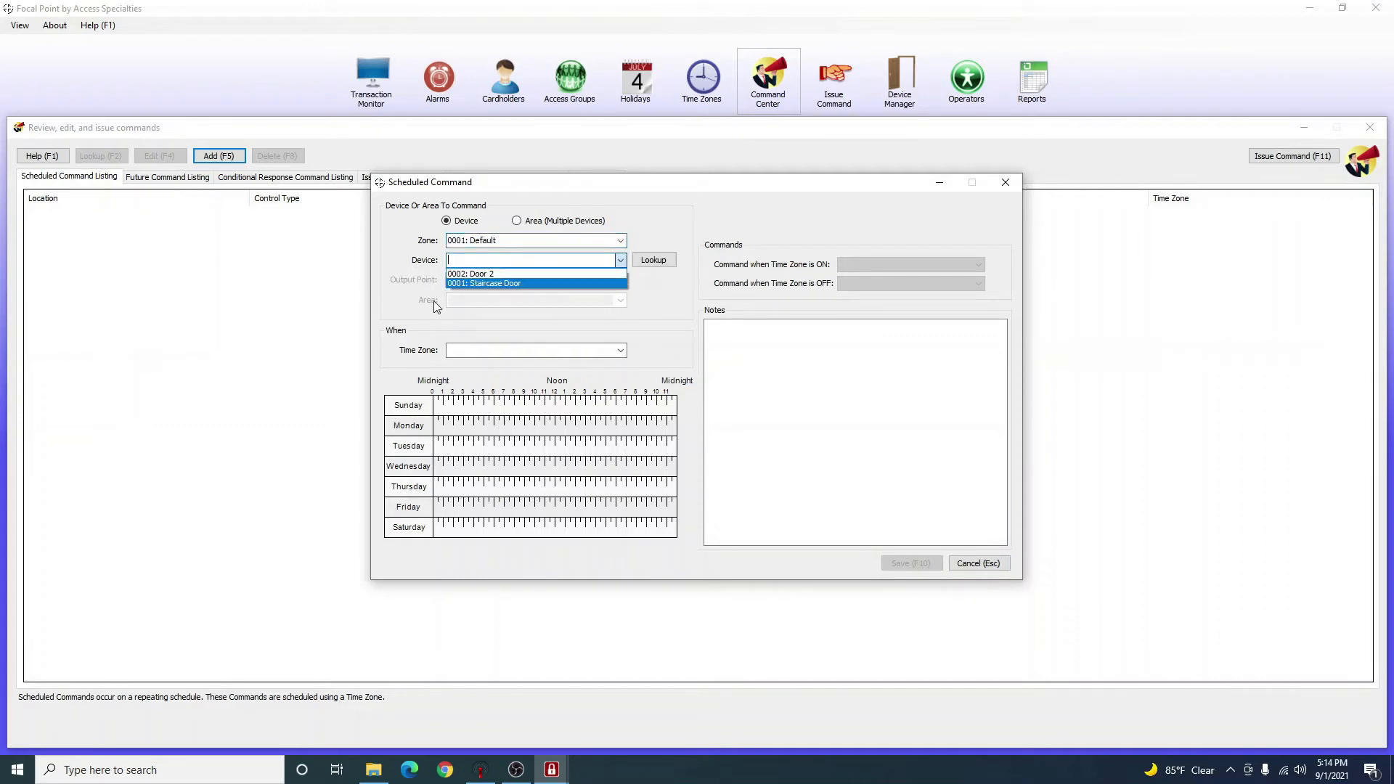
{"action": "left_click", "coordinate": [496, 283]}
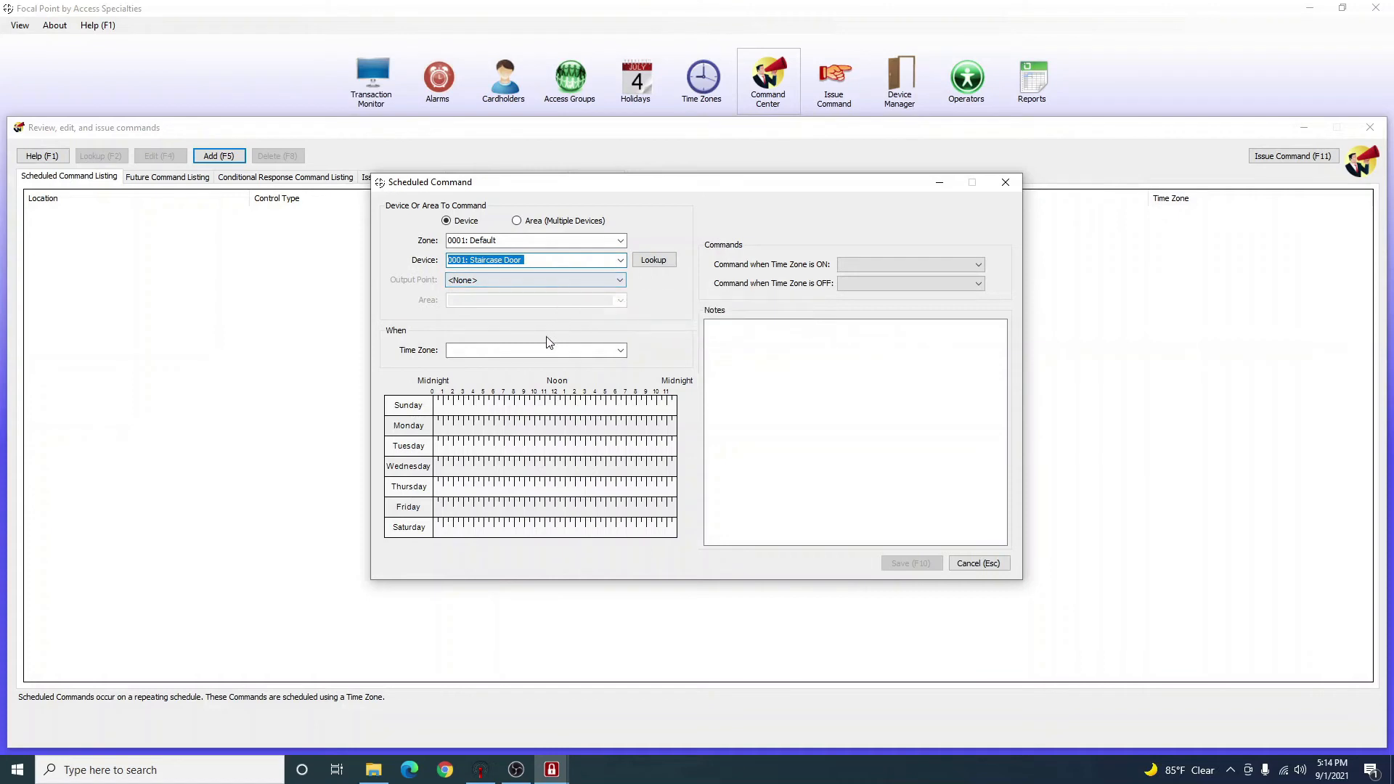
{"action": "left_click", "coordinate": [620, 351]}
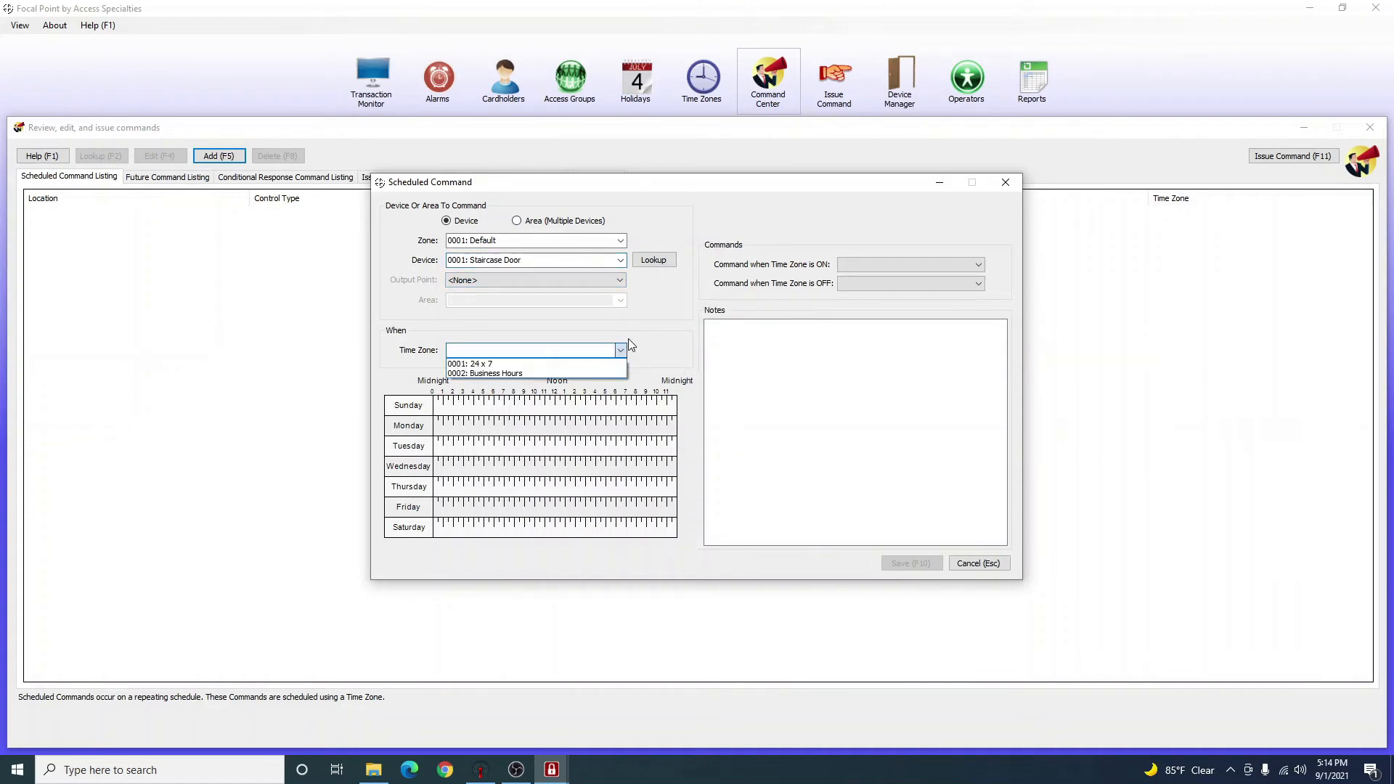
{"action": "left_click", "coordinate": [520, 375]}
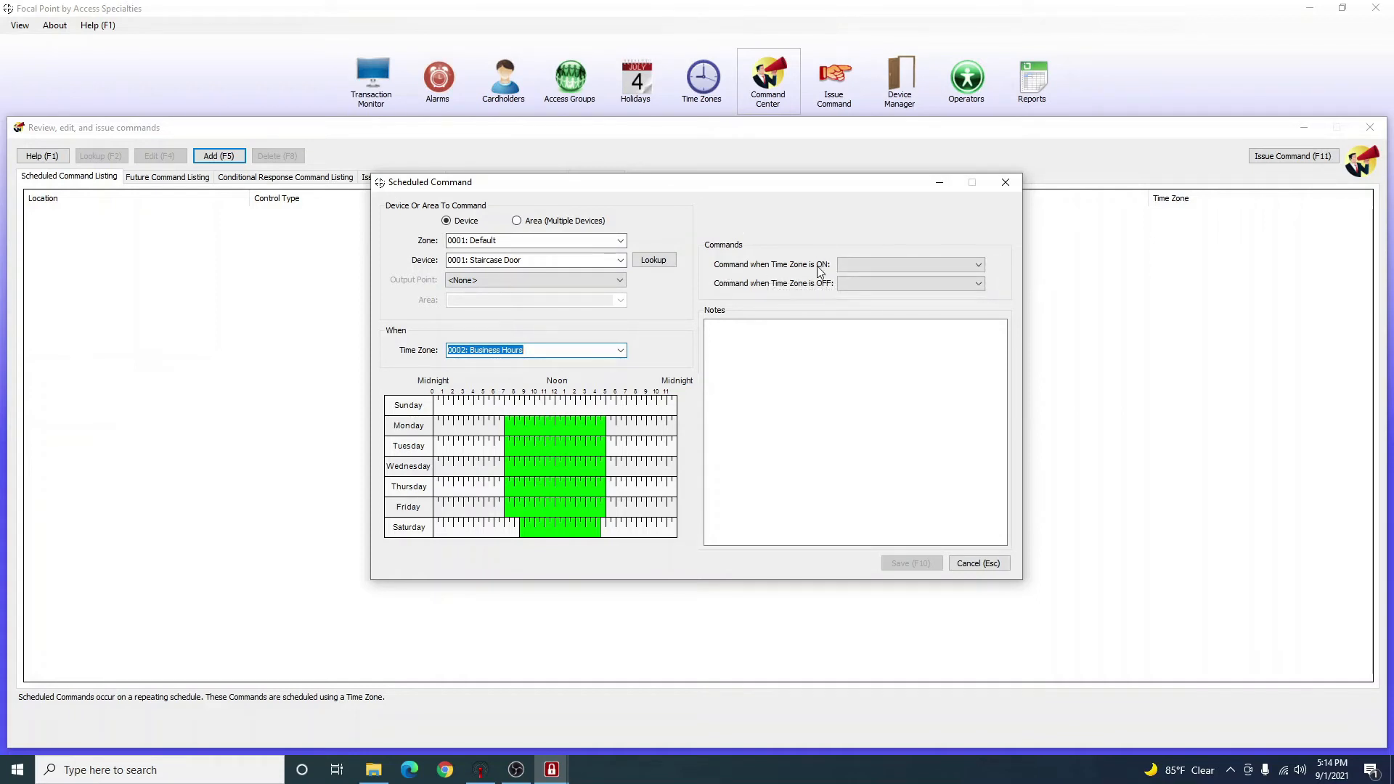
Select Thursday, set 47: Unlock Door when on and 43: Lock Door when off, then save.
{"action": "left_click", "coordinate": [536, 483]}
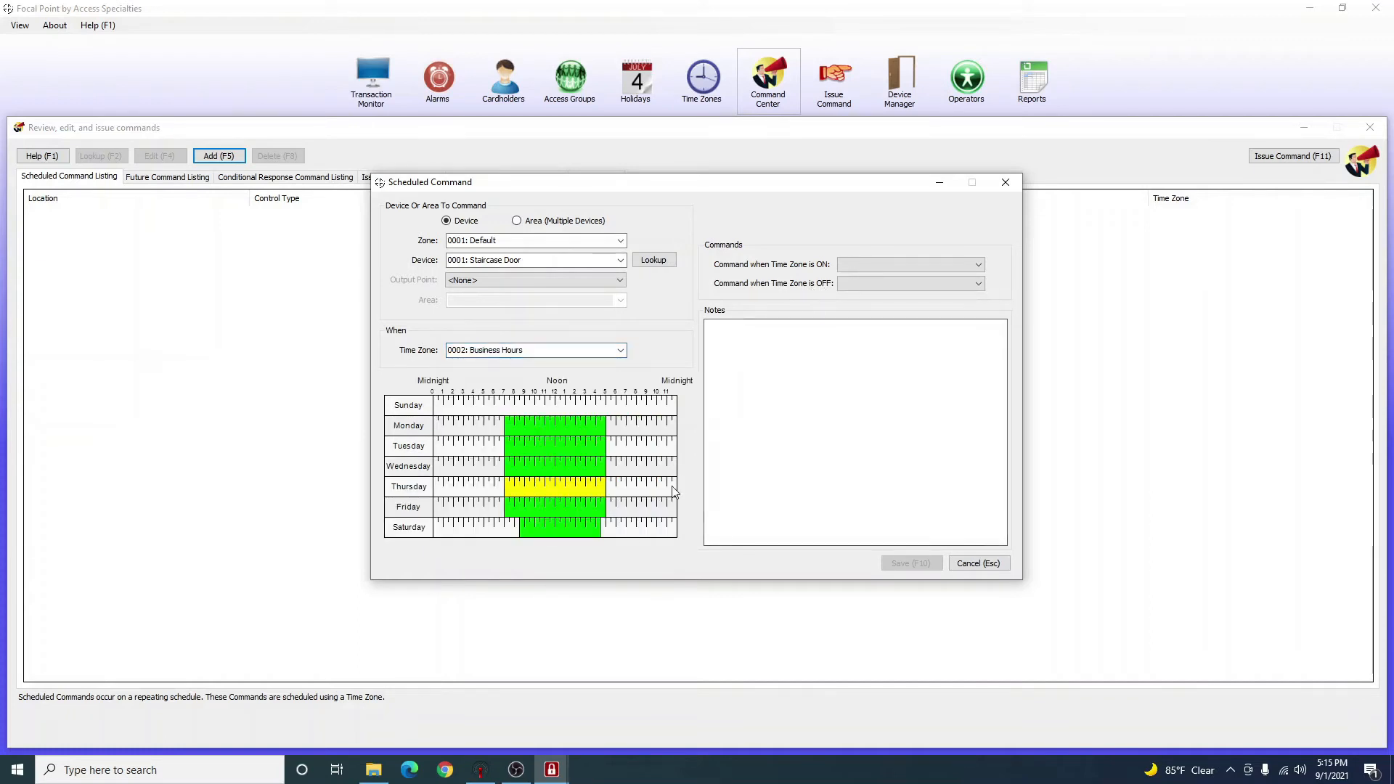
{"action": "left_click", "coordinate": [884, 265]}
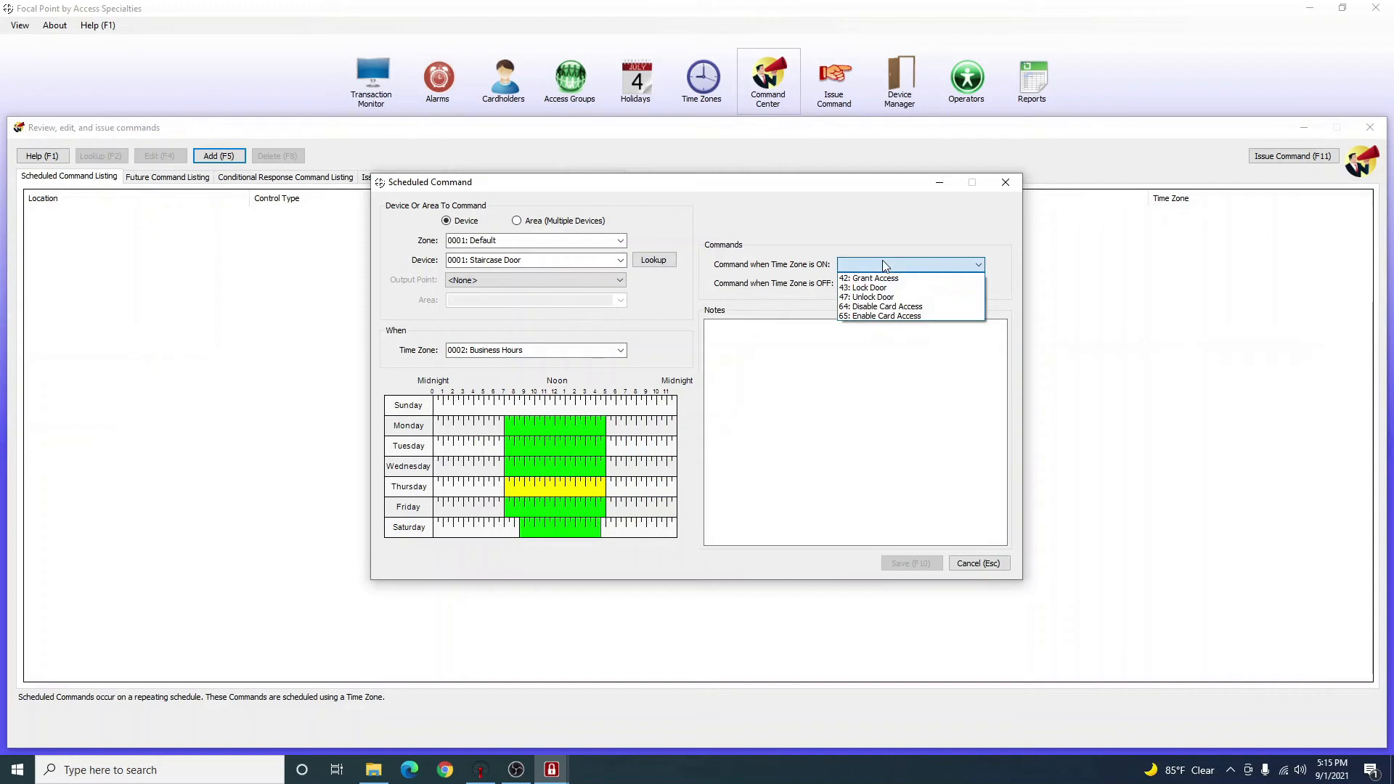
{"action": "left_click", "coordinate": [898, 298]}
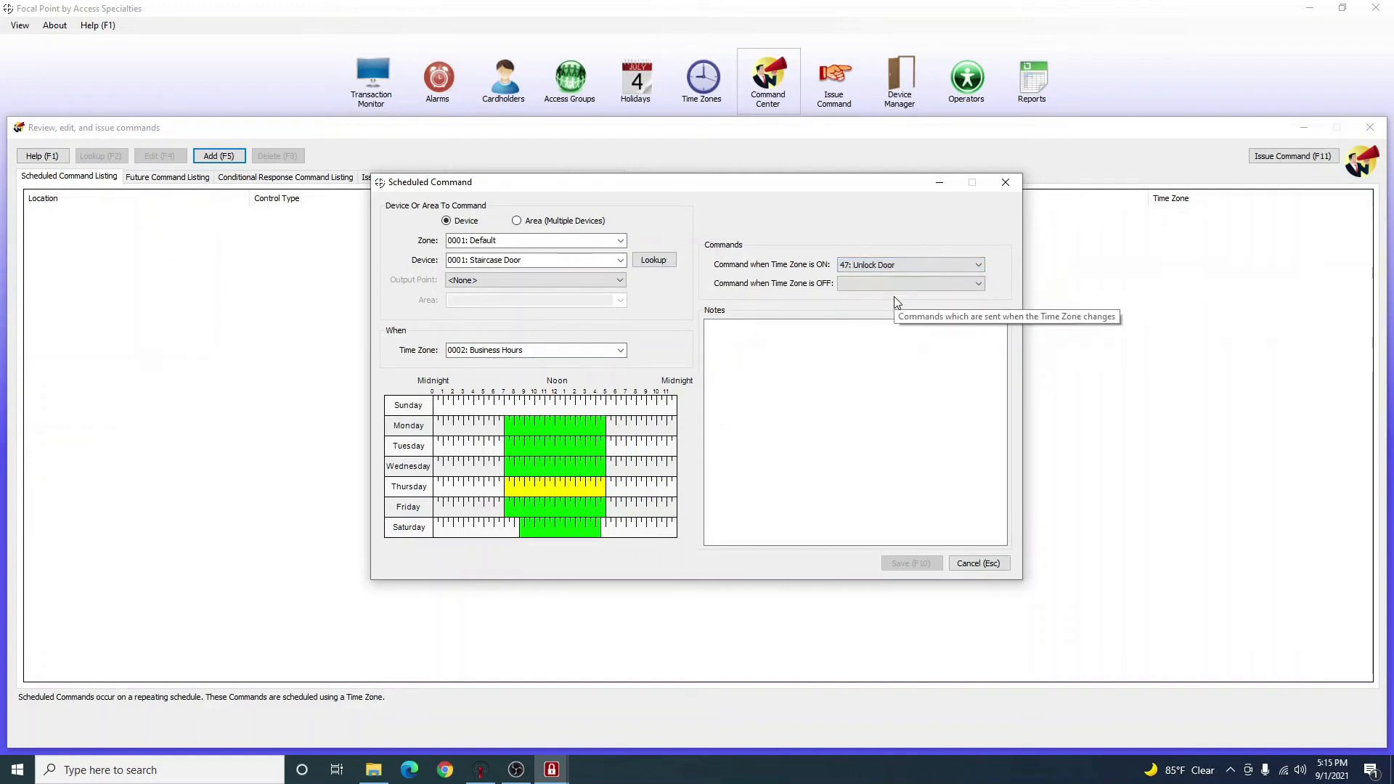
{"action": "left_click", "coordinate": [846, 283]}
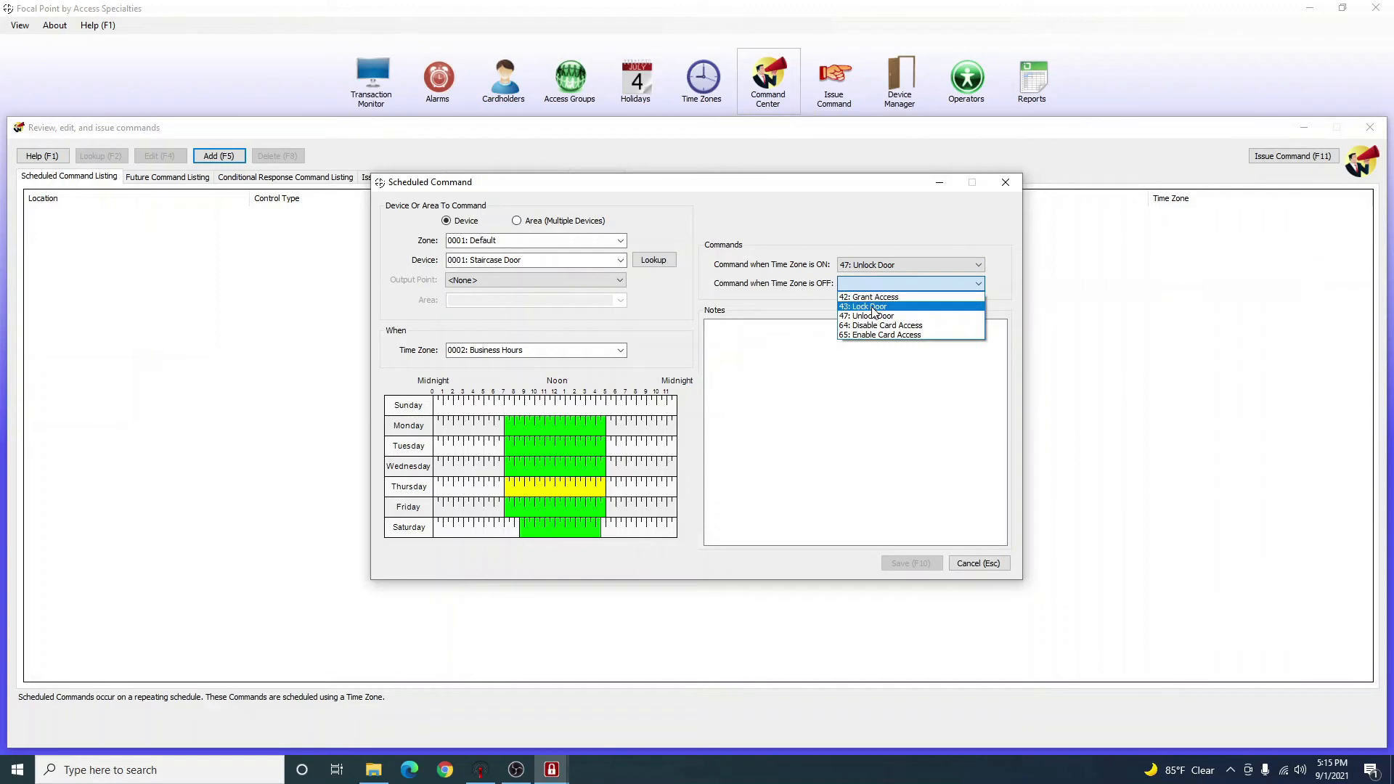
{"action": "left_click", "coordinate": [873, 307]}
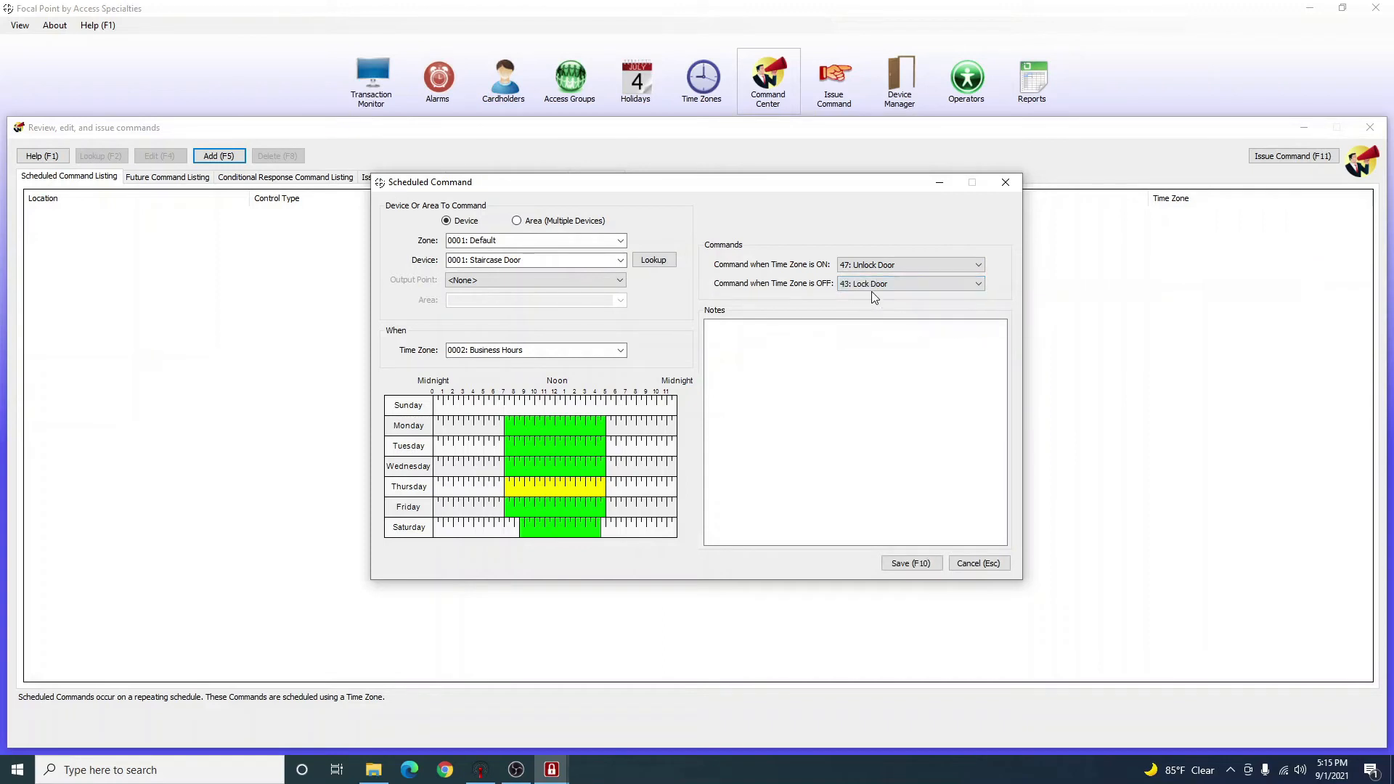
{"action": "left_click", "coordinate": [872, 286]}
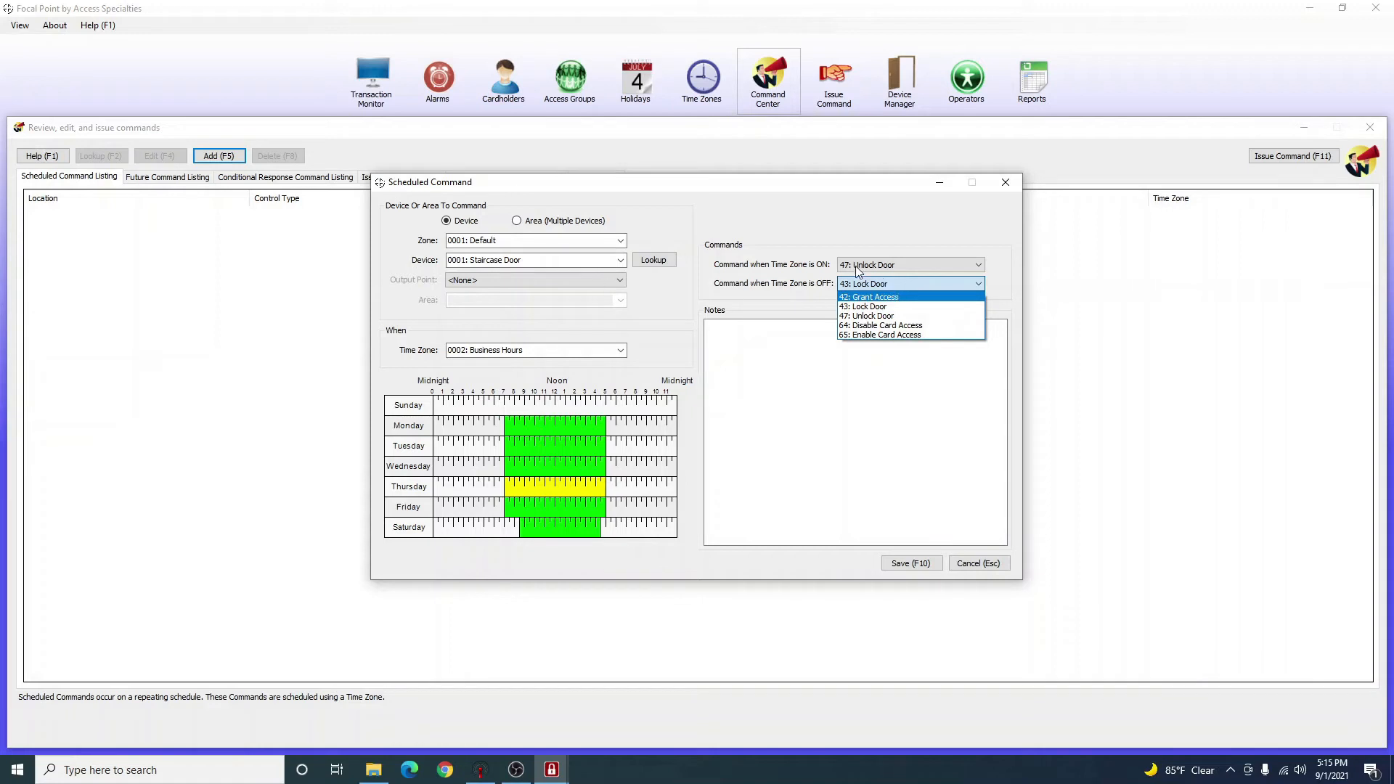
{"action": "left_click", "coordinate": [859, 283]}
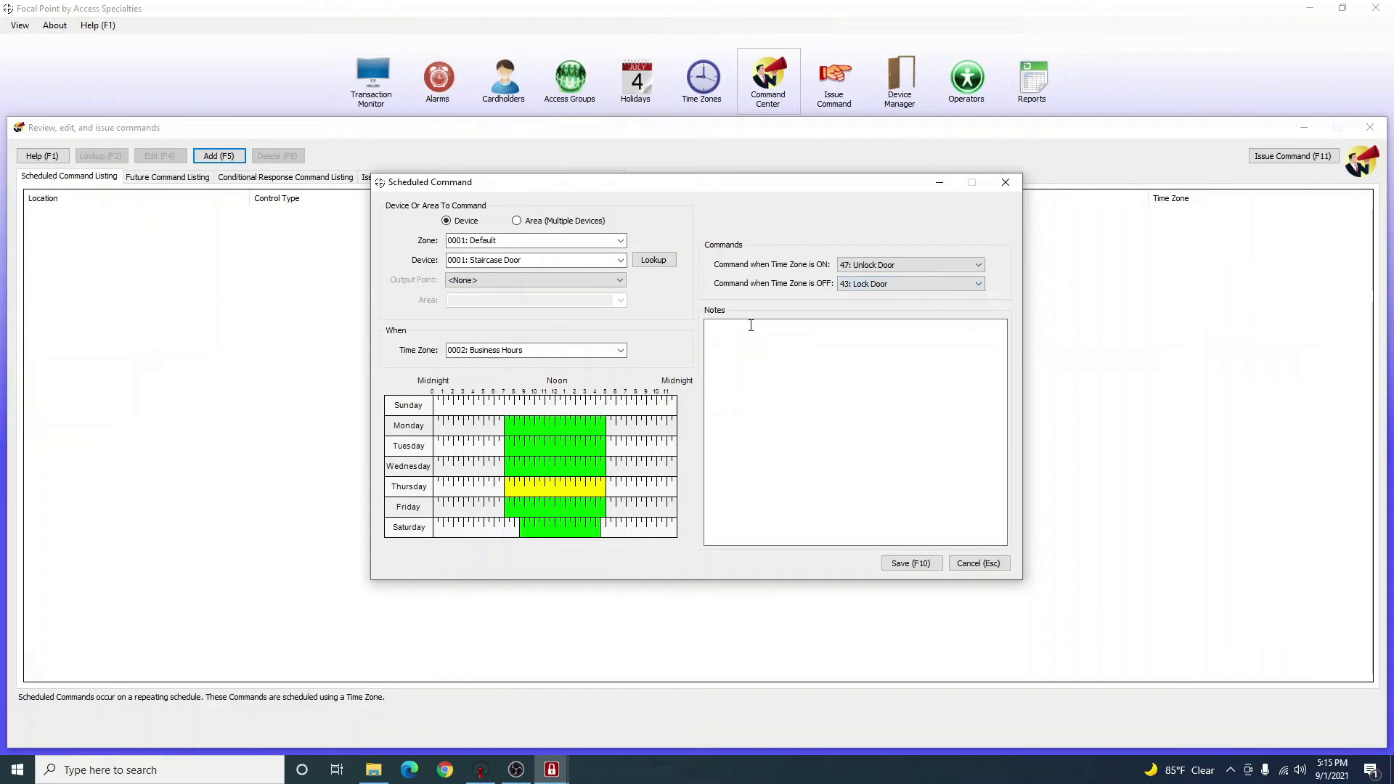
{"action": "left_click", "coordinate": [911, 563]}
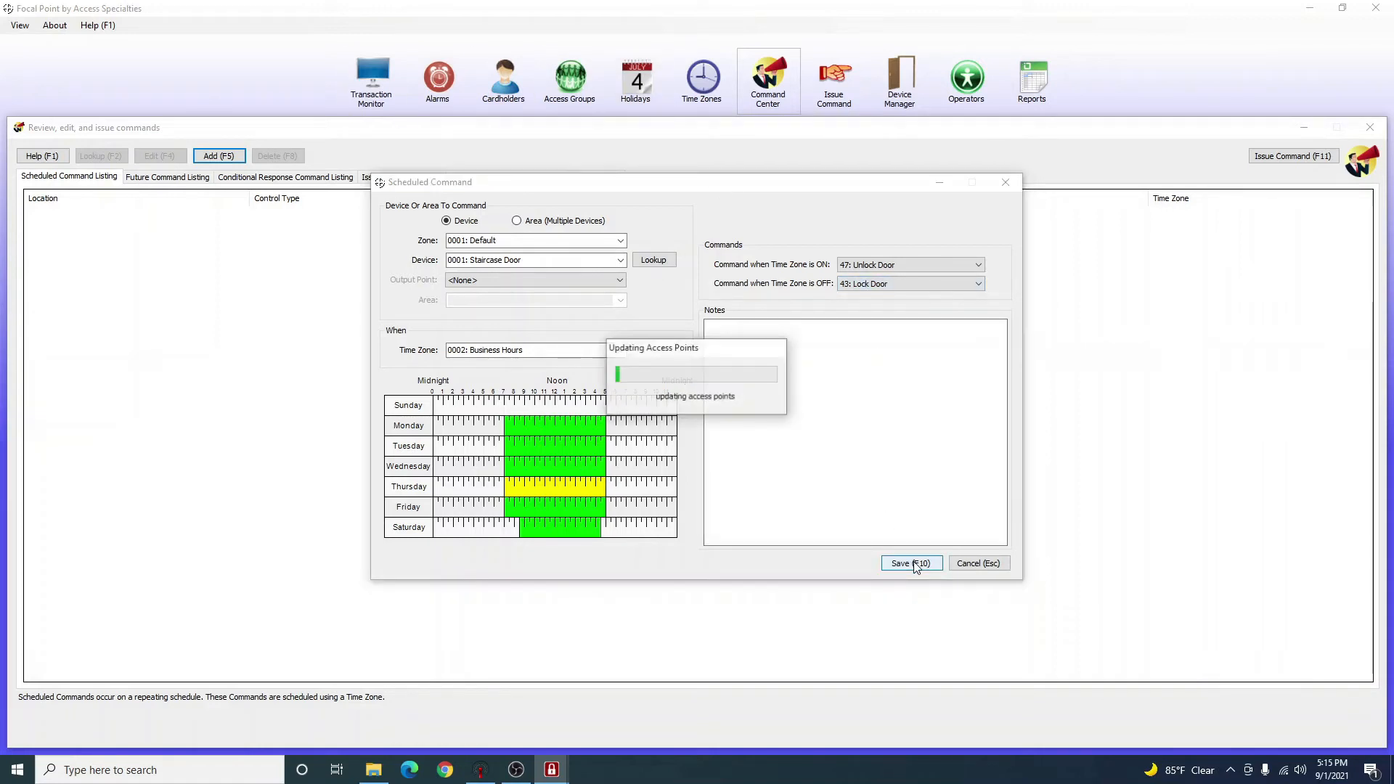
Confirm the Operation Completed message and reopen the Transaction Monitor.
{"action": "left_click", "coordinate": [786, 428]}
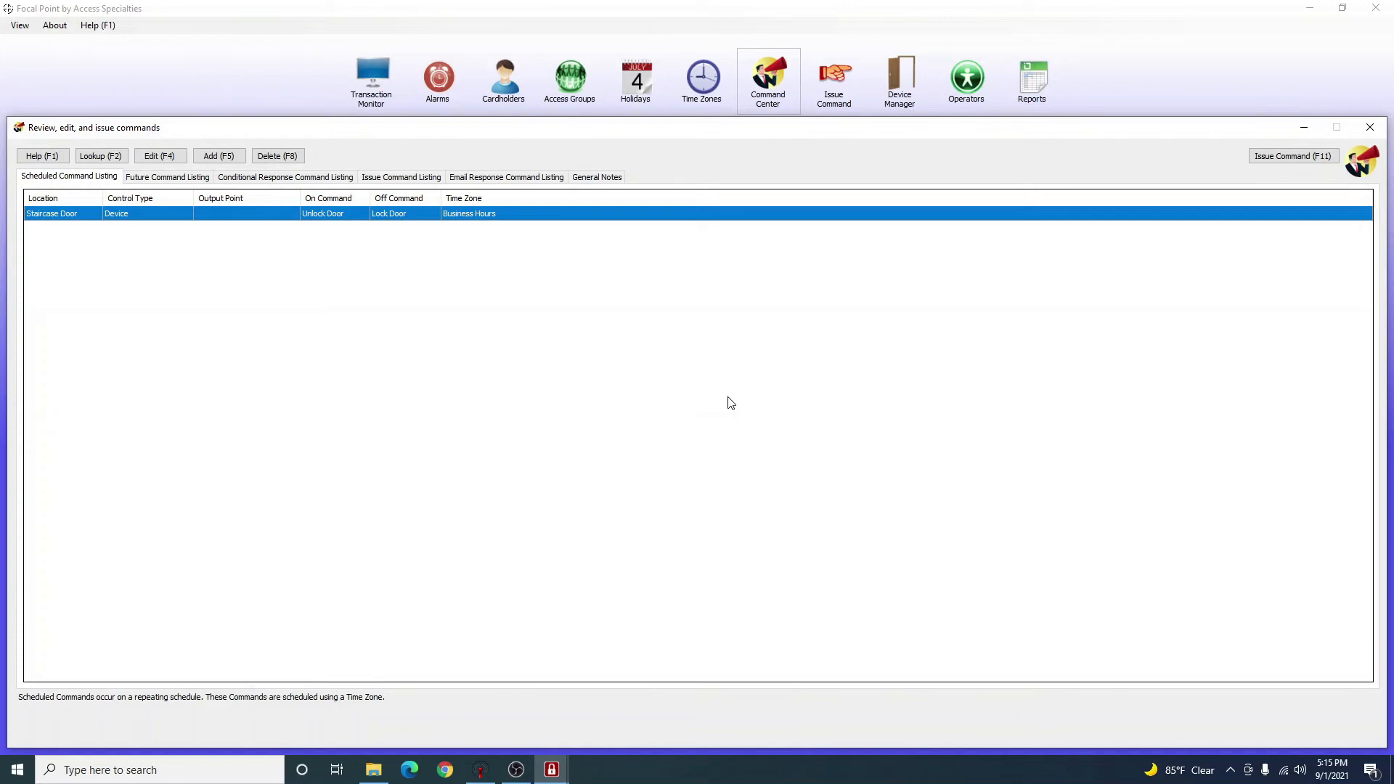
{"action": "left_click", "coordinate": [371, 78]}
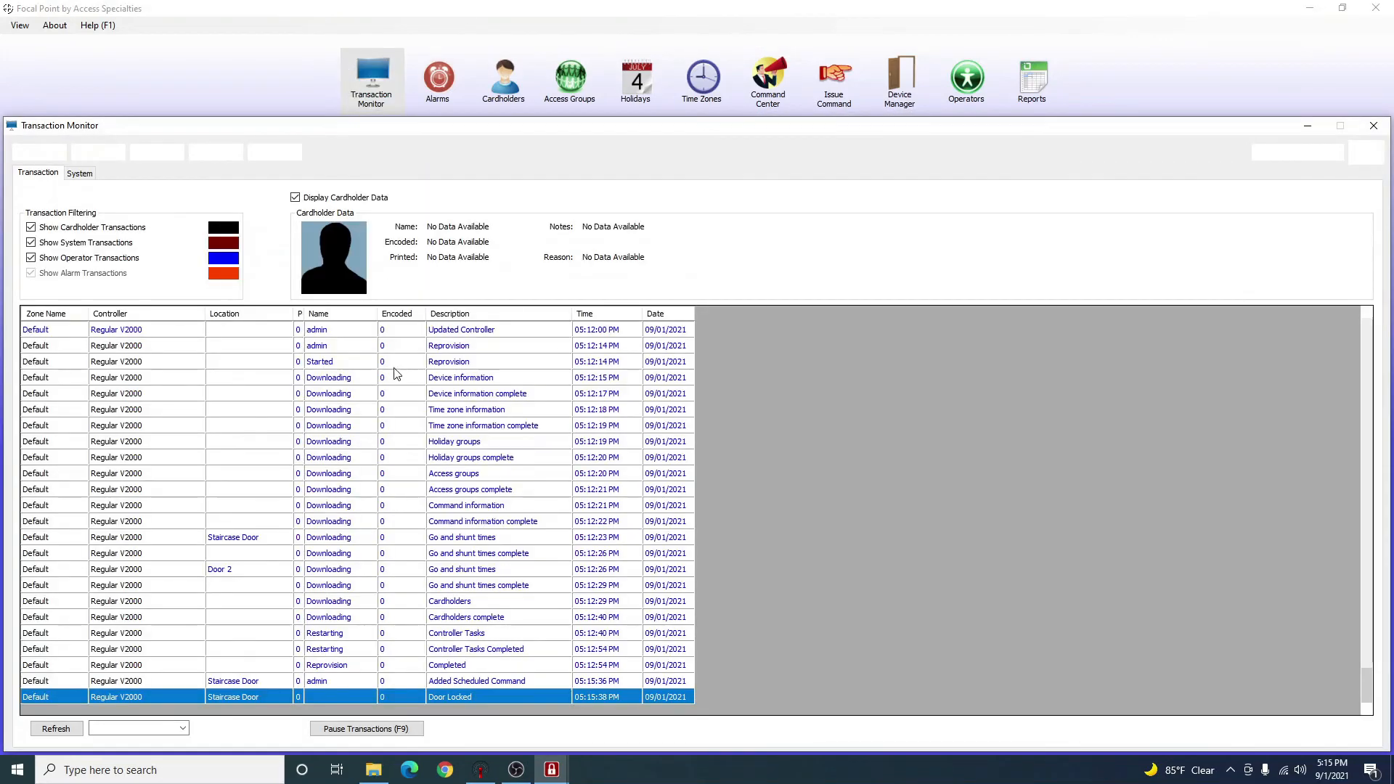
Pause the feed with F9 and review the Added Scheduled Command and Door Locked entries.
{"action": "key", "text": "F9"}
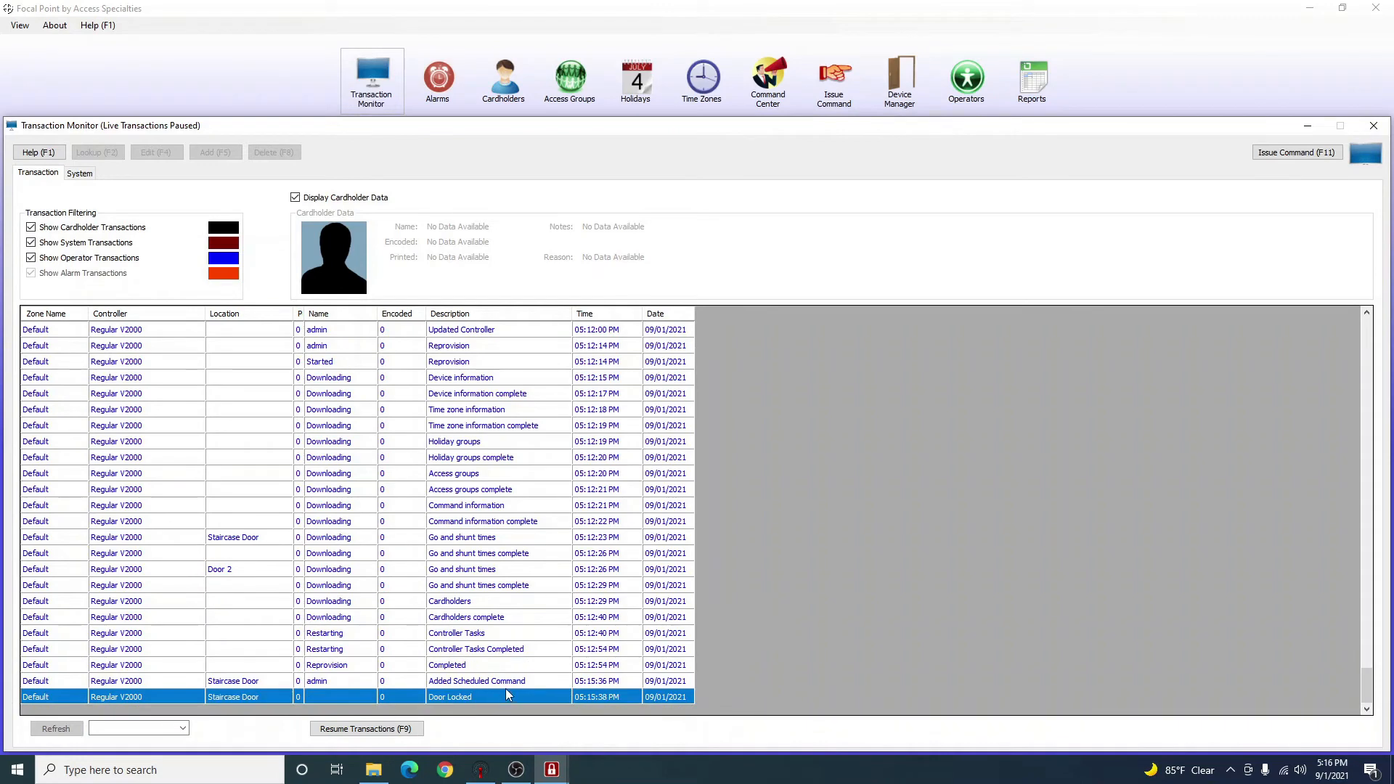
{"action": "left_click", "coordinate": [505, 683]}
{"action": "left_click", "coordinate": [507, 696]}
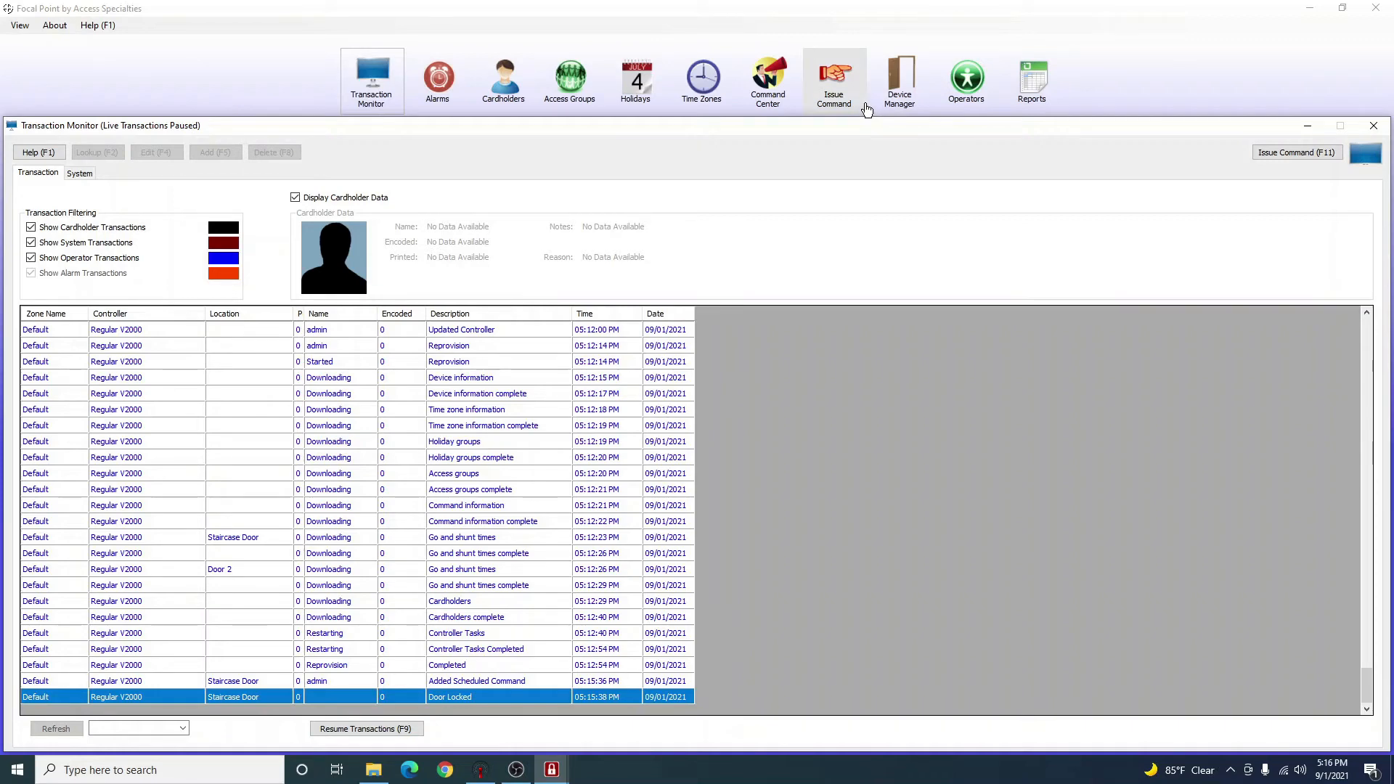
{"action": "left_click", "coordinate": [768, 80]}
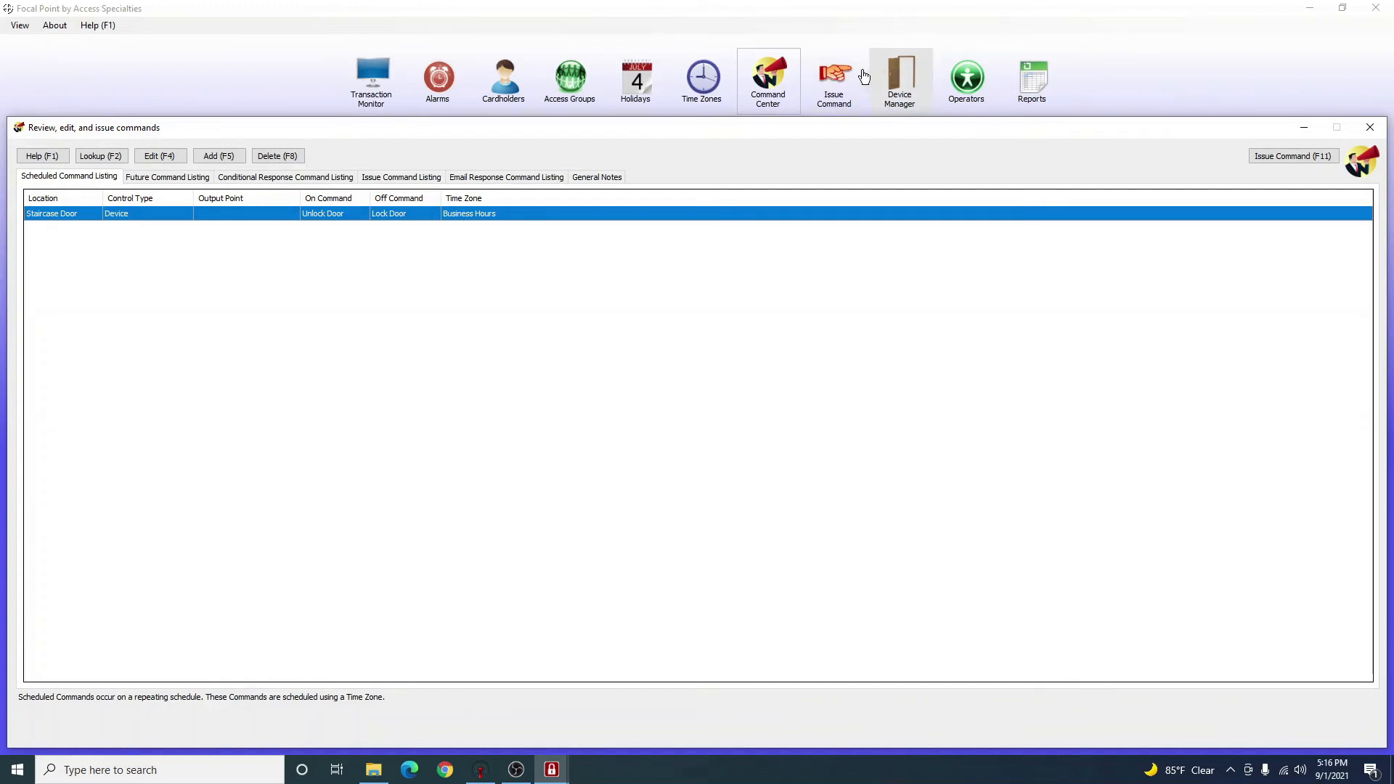
Switch to the Issue Command Listing and shift the commands window slightly right.
{"action": "left_click", "coordinate": [840, 89]}
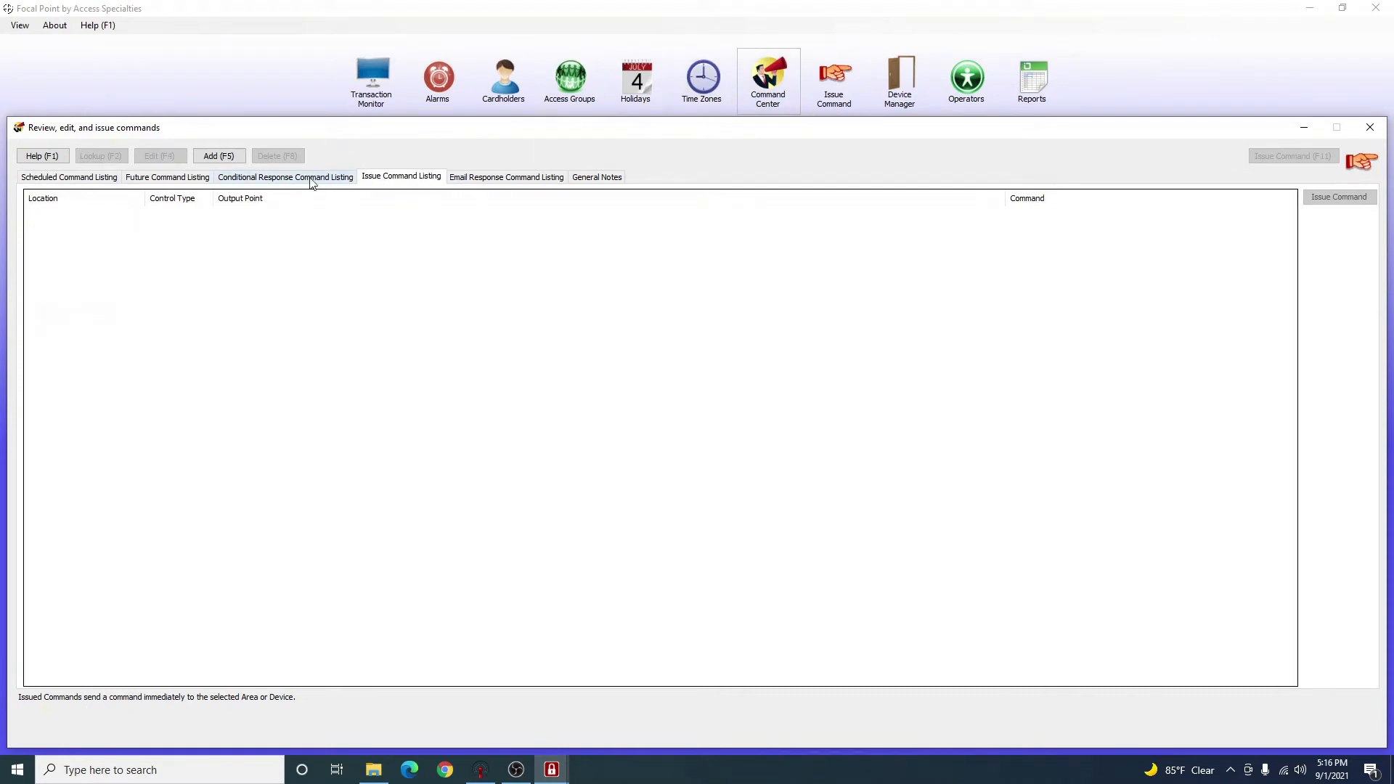
{"action": "left_click", "coordinate": [100, 180]}
{"action": "left_click", "coordinate": [423, 179]}
{"action": "left_click", "coordinate": [59, 174]}
{"action": "left_click", "coordinate": [403, 178]}
{"action": "left_click_drag", "start_coordinate": [373, 136], "coordinate": [385, 136]}
Add an issued command: zone 0001: Default, device 0002: Door 2, no output point, command 42: Grant Access.
{"action": "left_click", "coordinate": [231, 155]}
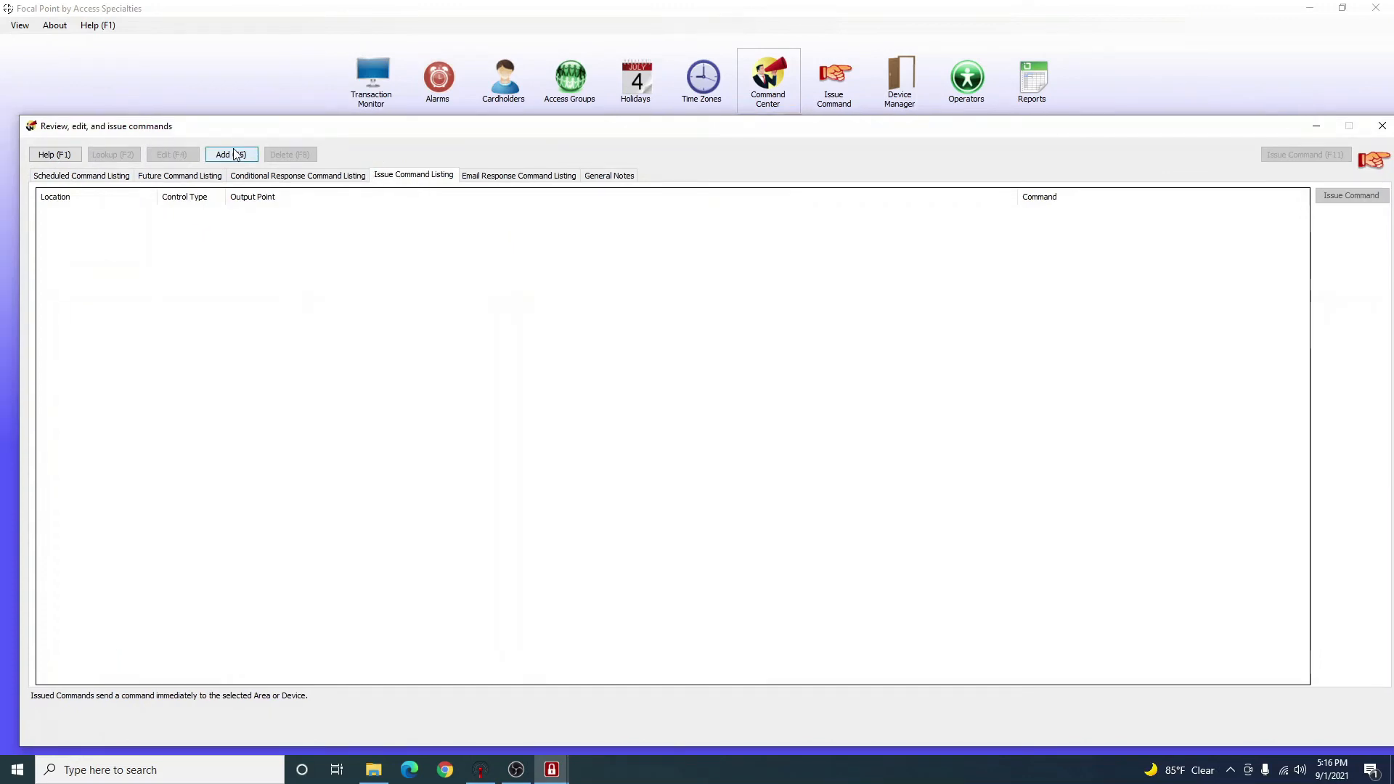
{"action": "left_click", "coordinate": [678, 323]}
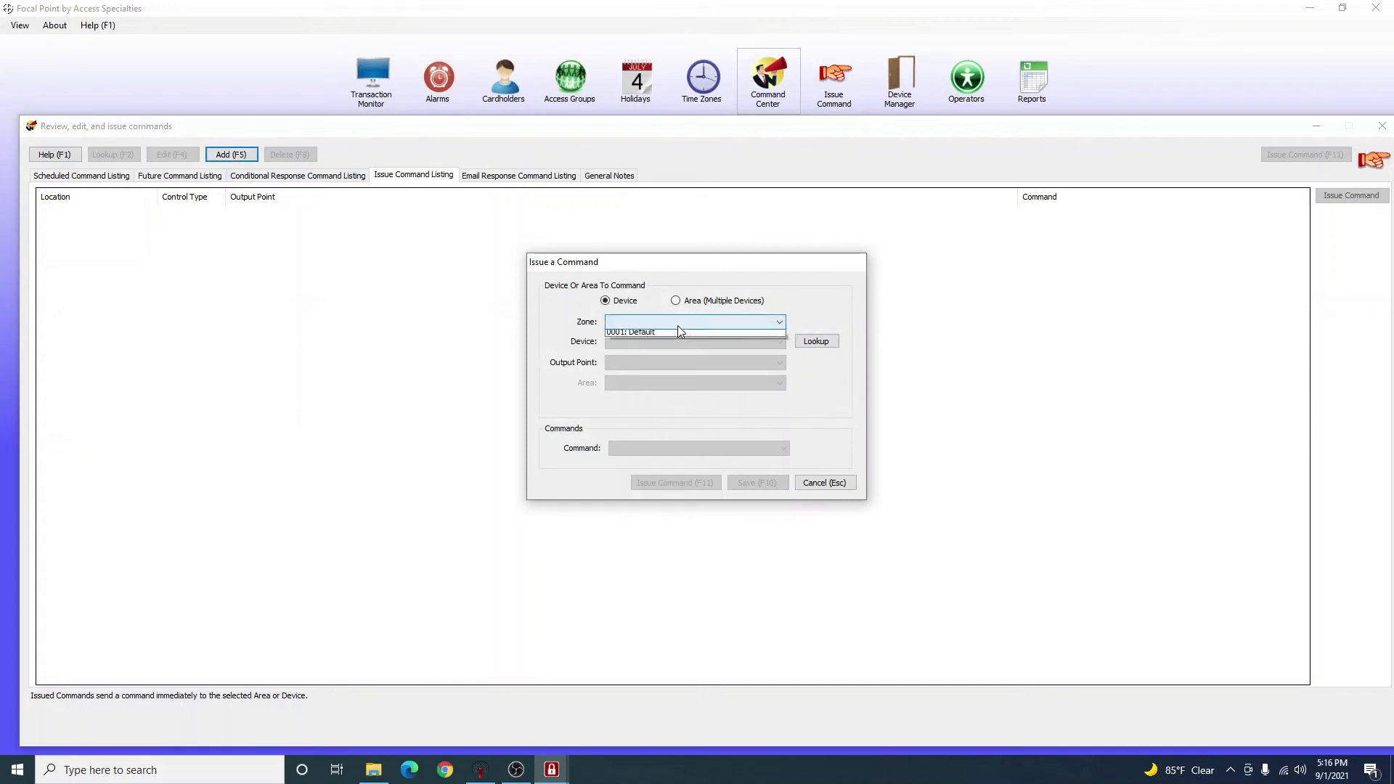
{"action": "left_click", "coordinate": [667, 336]}
{"action": "left_click", "coordinate": [665, 338]}
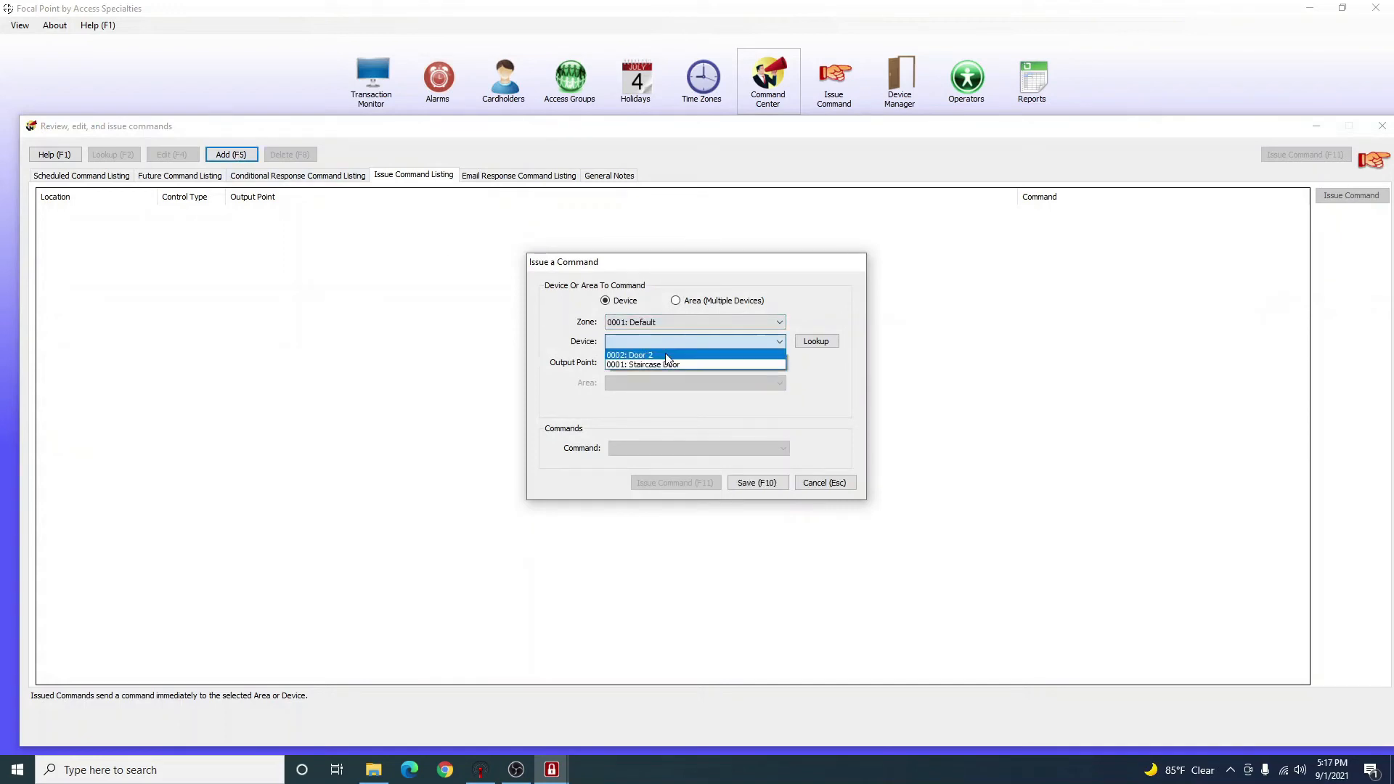
{"action": "left_click", "coordinate": [661, 357]}
{"action": "left_click", "coordinate": [660, 362]}
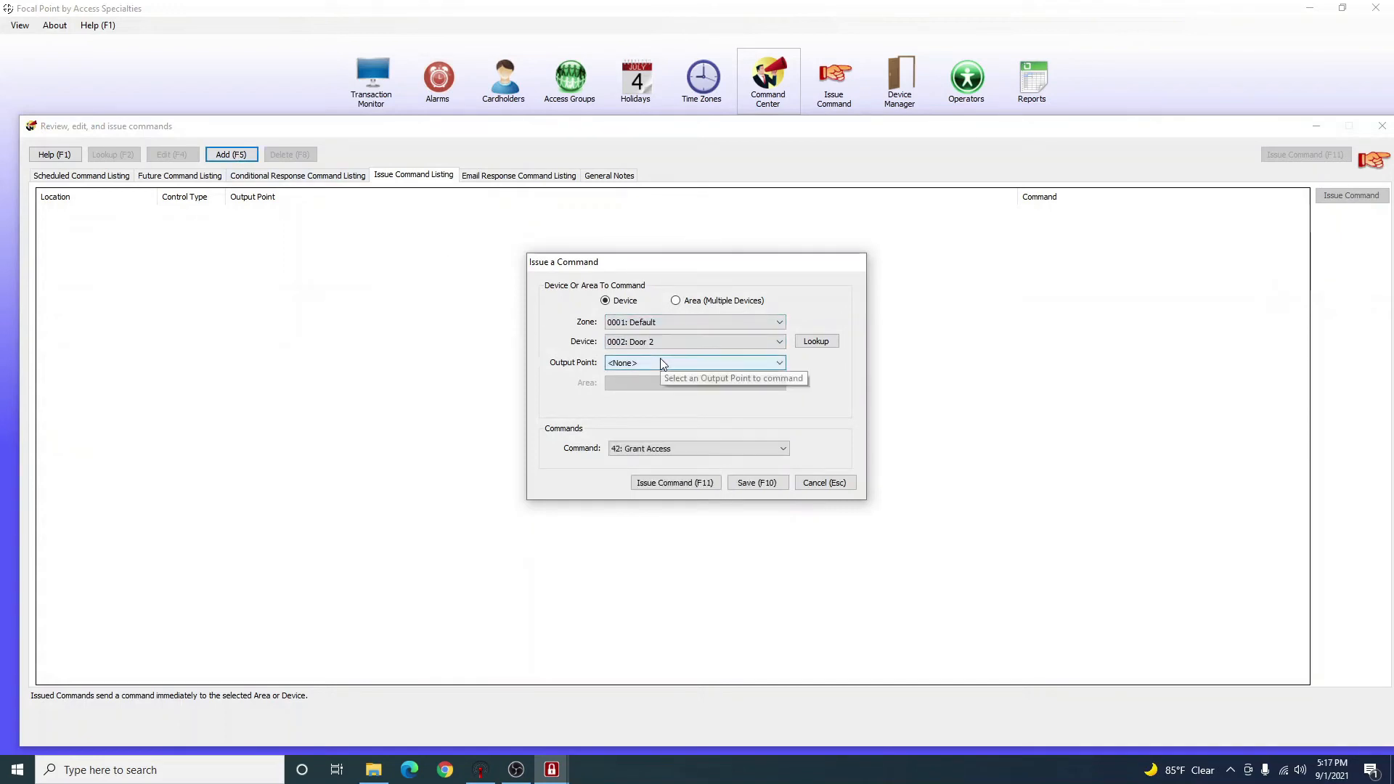
{"action": "left_click", "coordinate": [661, 362]}
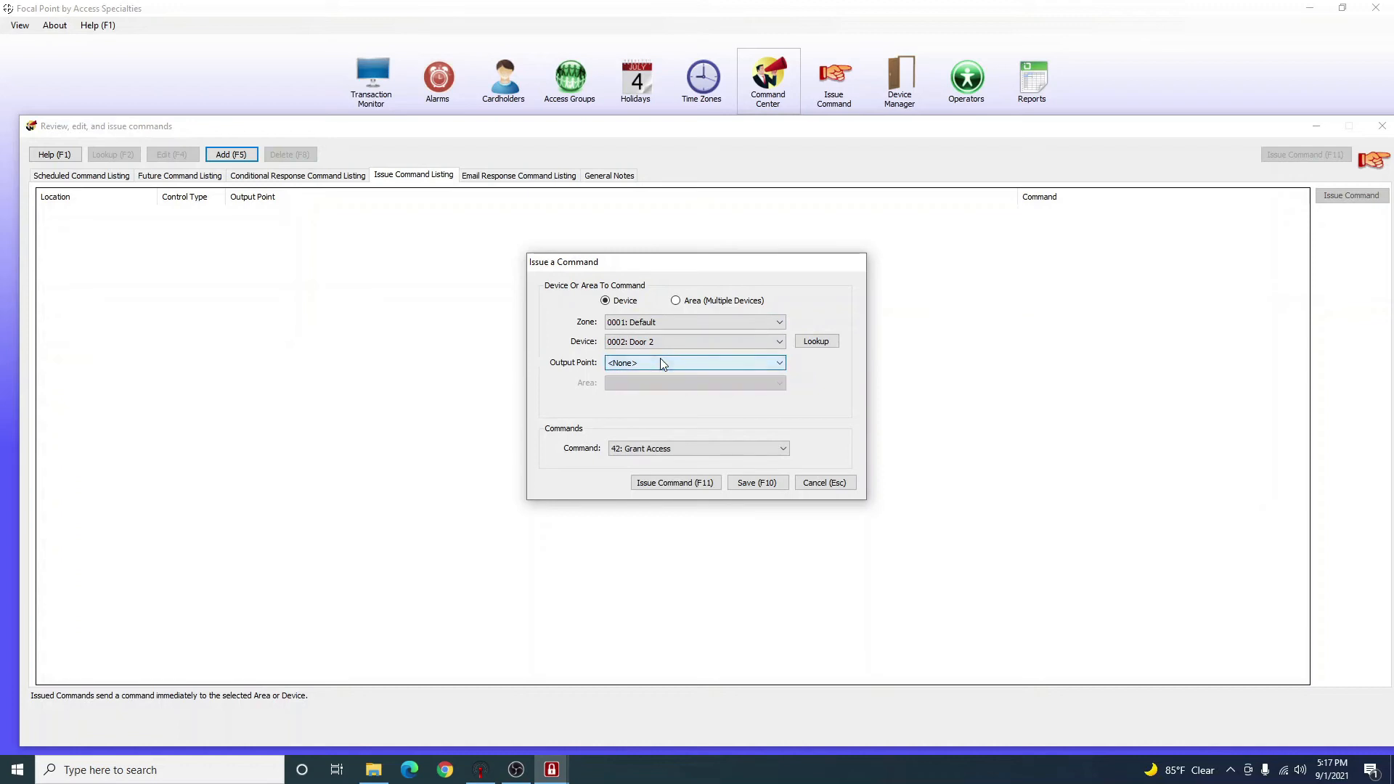
{"action": "left_click", "coordinate": [632, 450]}
{"action": "left_click", "coordinate": [662, 450]}
{"action": "left_click", "coordinate": [662, 450]}
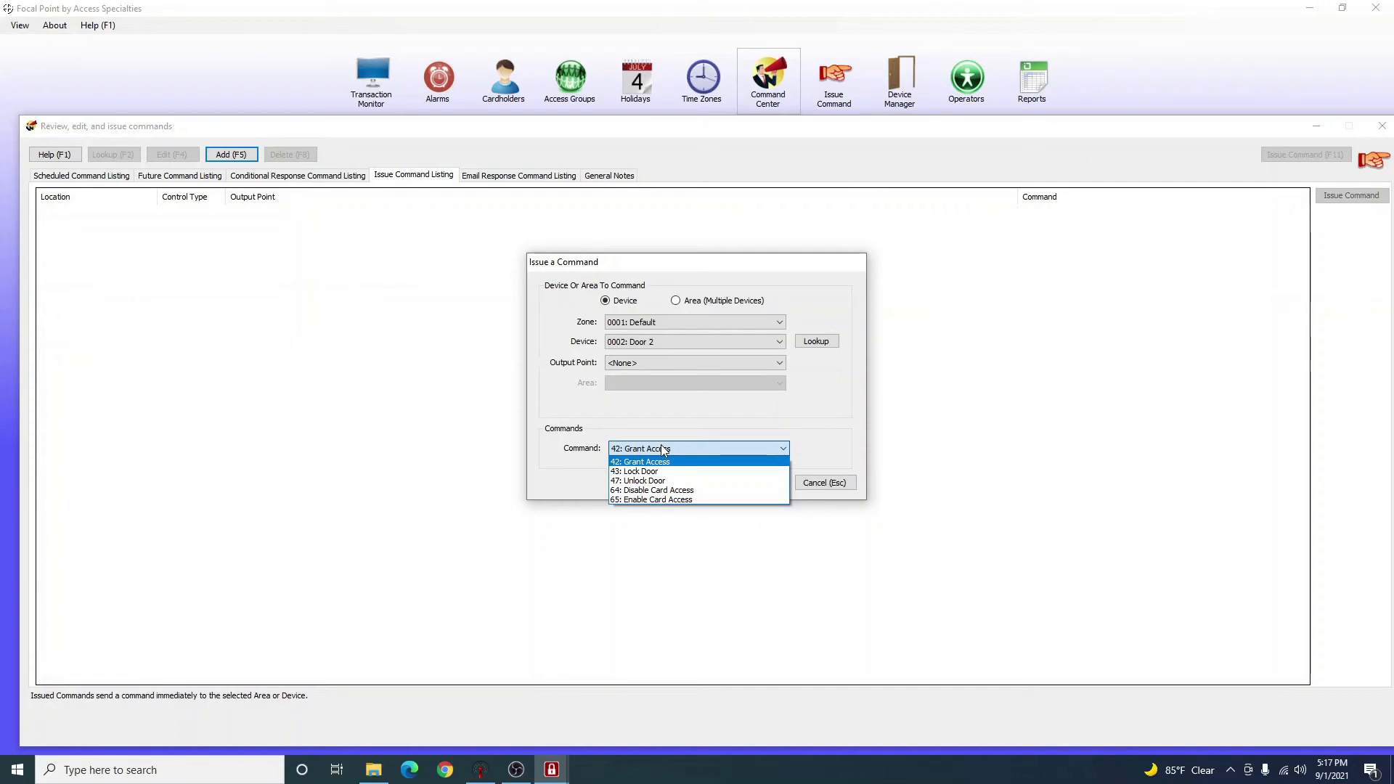
{"action": "left_click", "coordinate": [662, 449]}
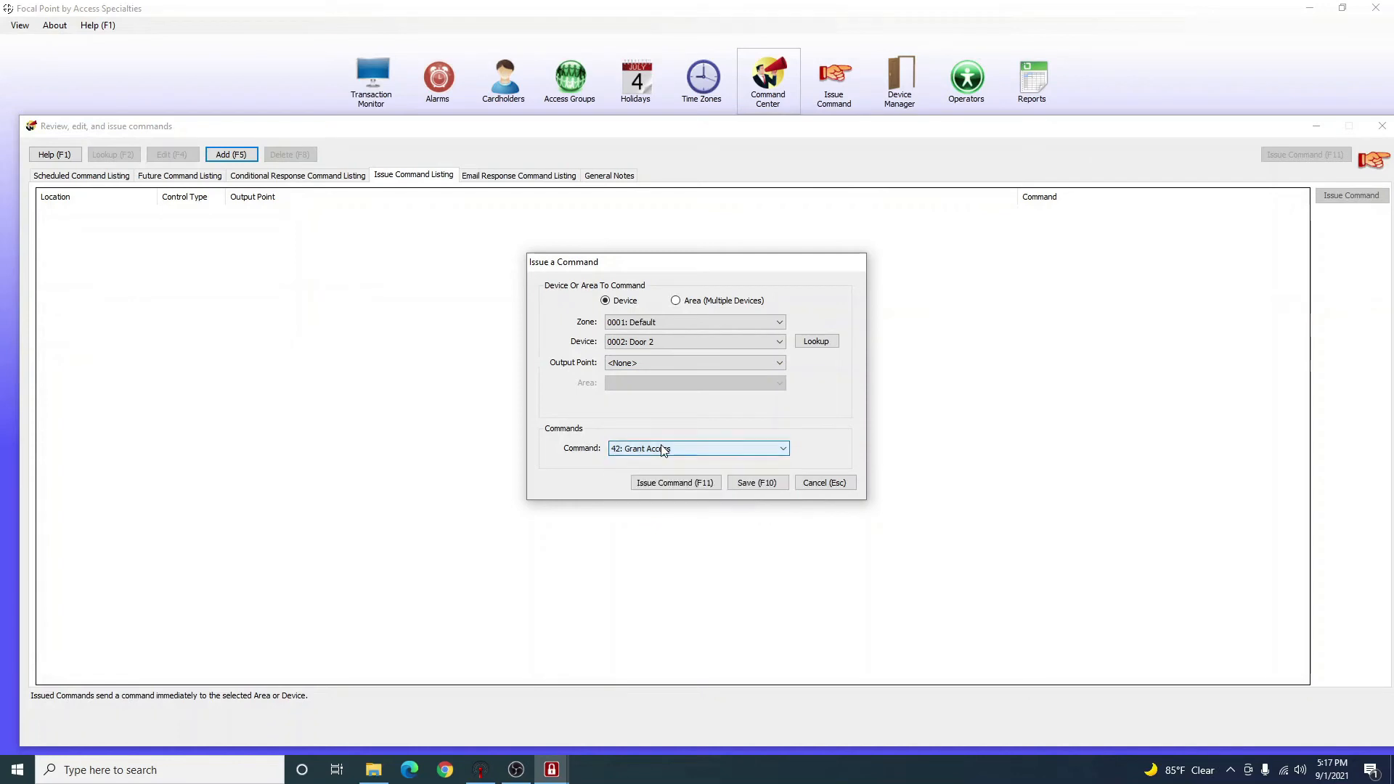
Save the Door 2 Grant Access command and check its entry in the Transaction Monitor.
{"action": "left_click", "coordinate": [745, 486]}
{"action": "left_click", "coordinate": [783, 428]}
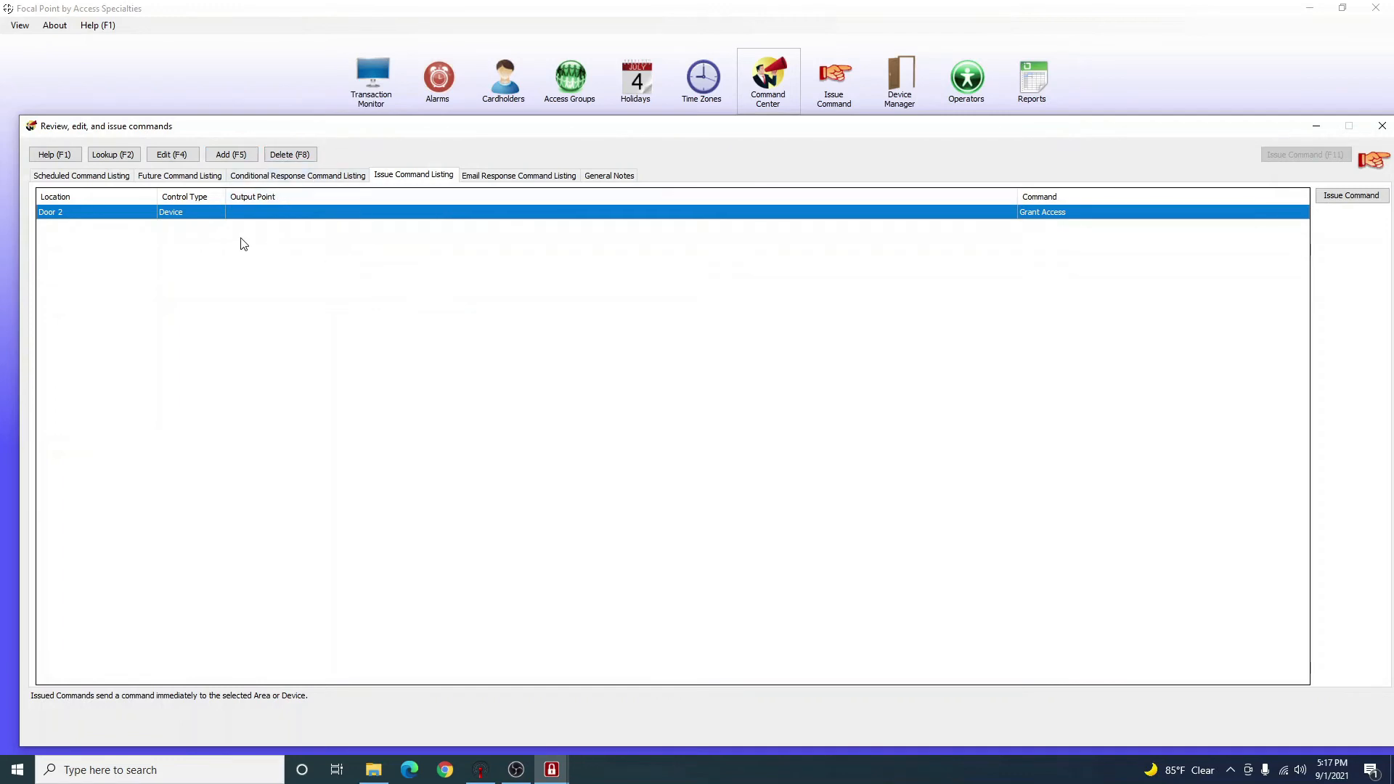
{"action": "left_click", "coordinate": [357, 74]}
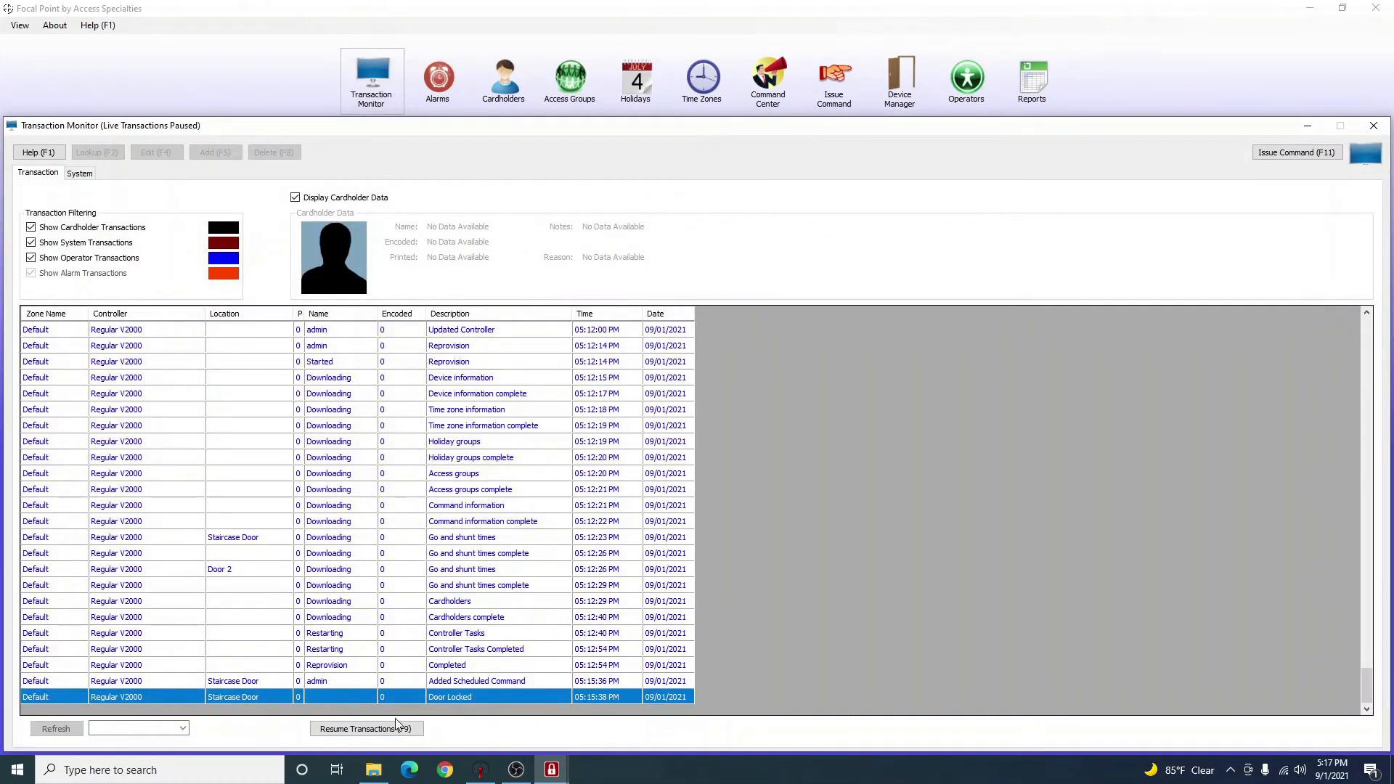
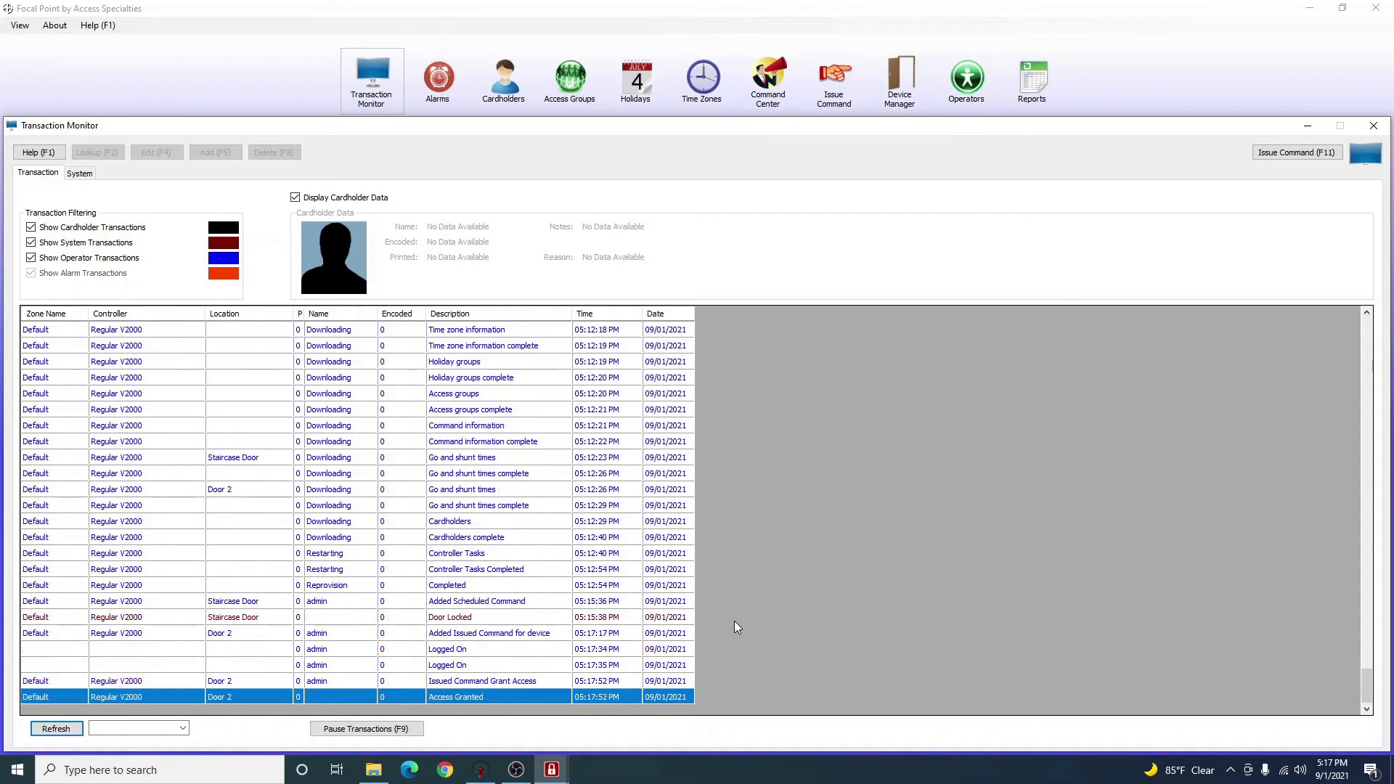
Inspect the Grant Access, Logged On and Access Granted transactions, then resume the live feed.
{"action": "left_click", "coordinate": [586, 681]}
{"action": "left_click", "coordinate": [522, 664]}
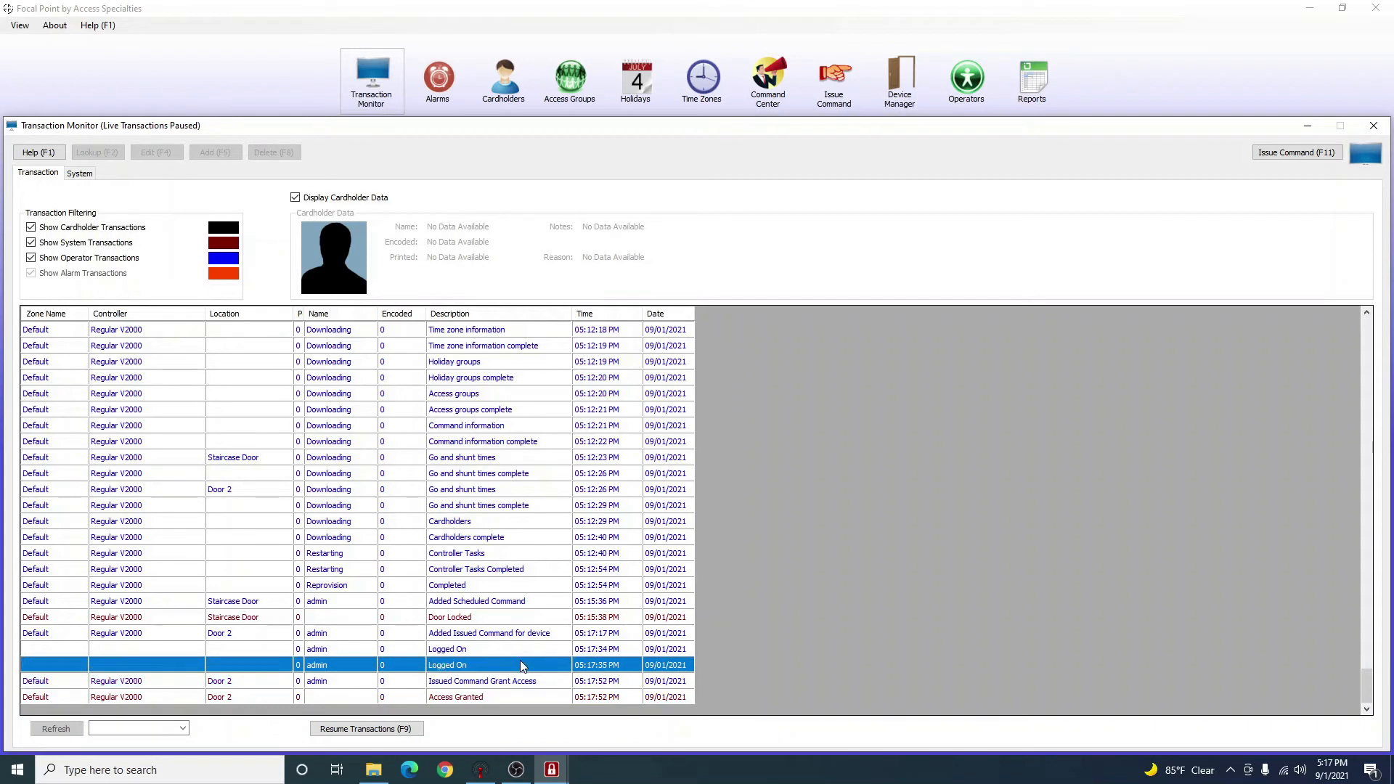
{"action": "left_click", "coordinate": [505, 684]}
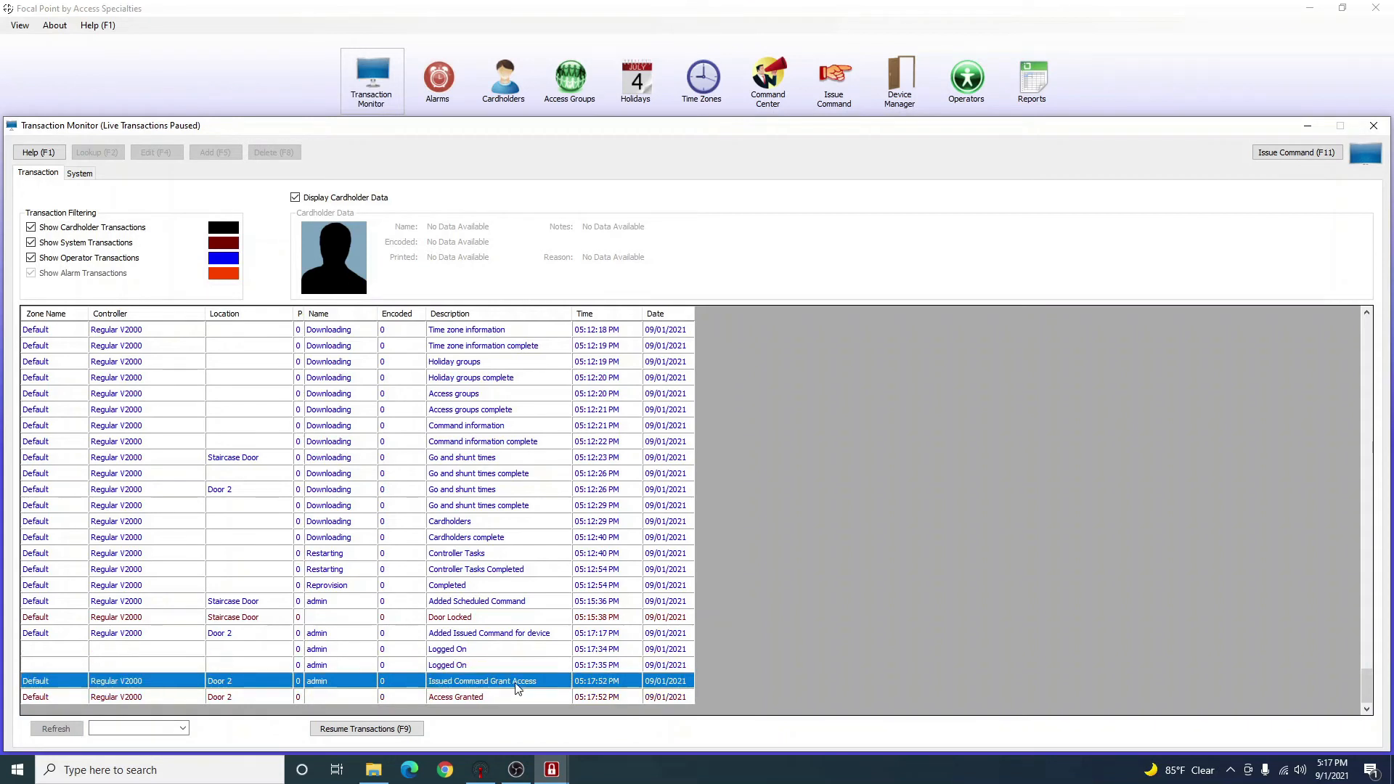
{"action": "left_click", "coordinate": [465, 697]}
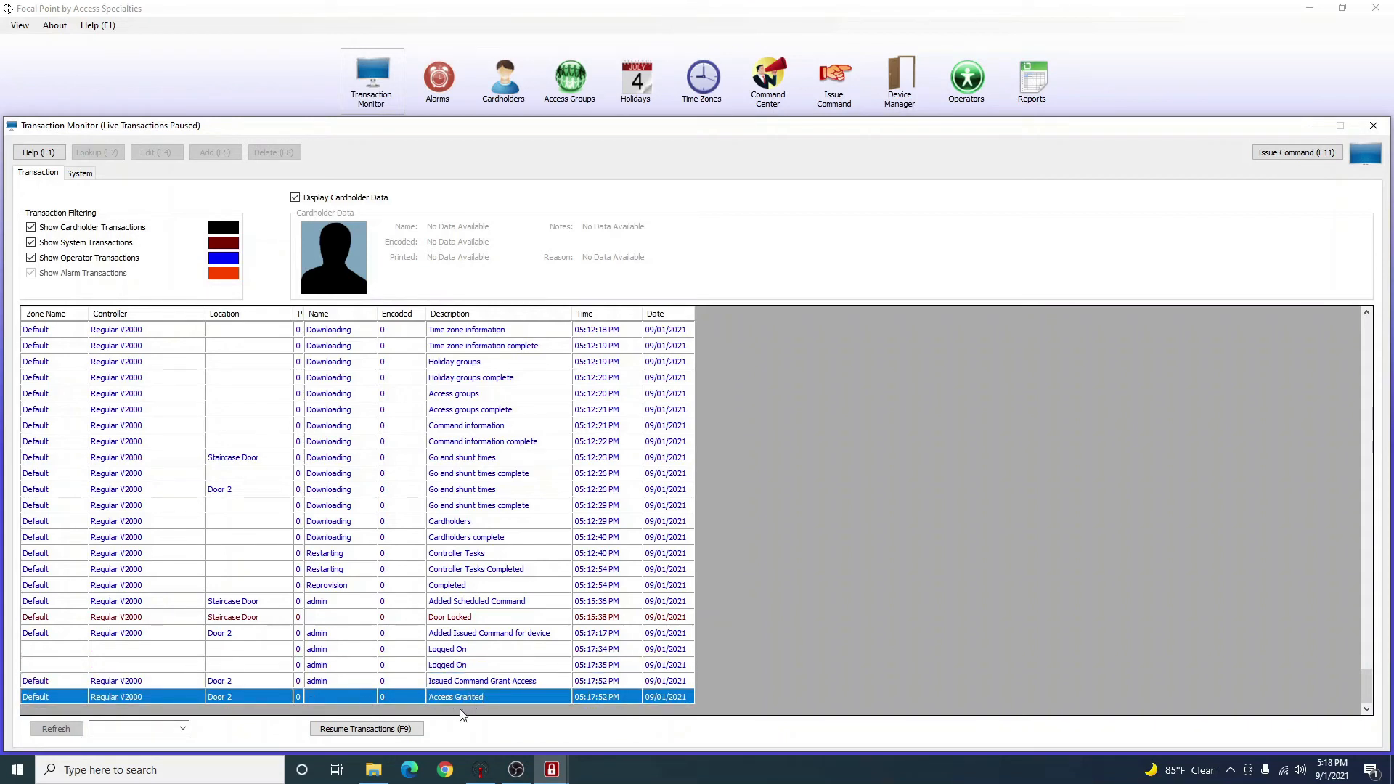
{"action": "left_click", "coordinate": [376, 655]}
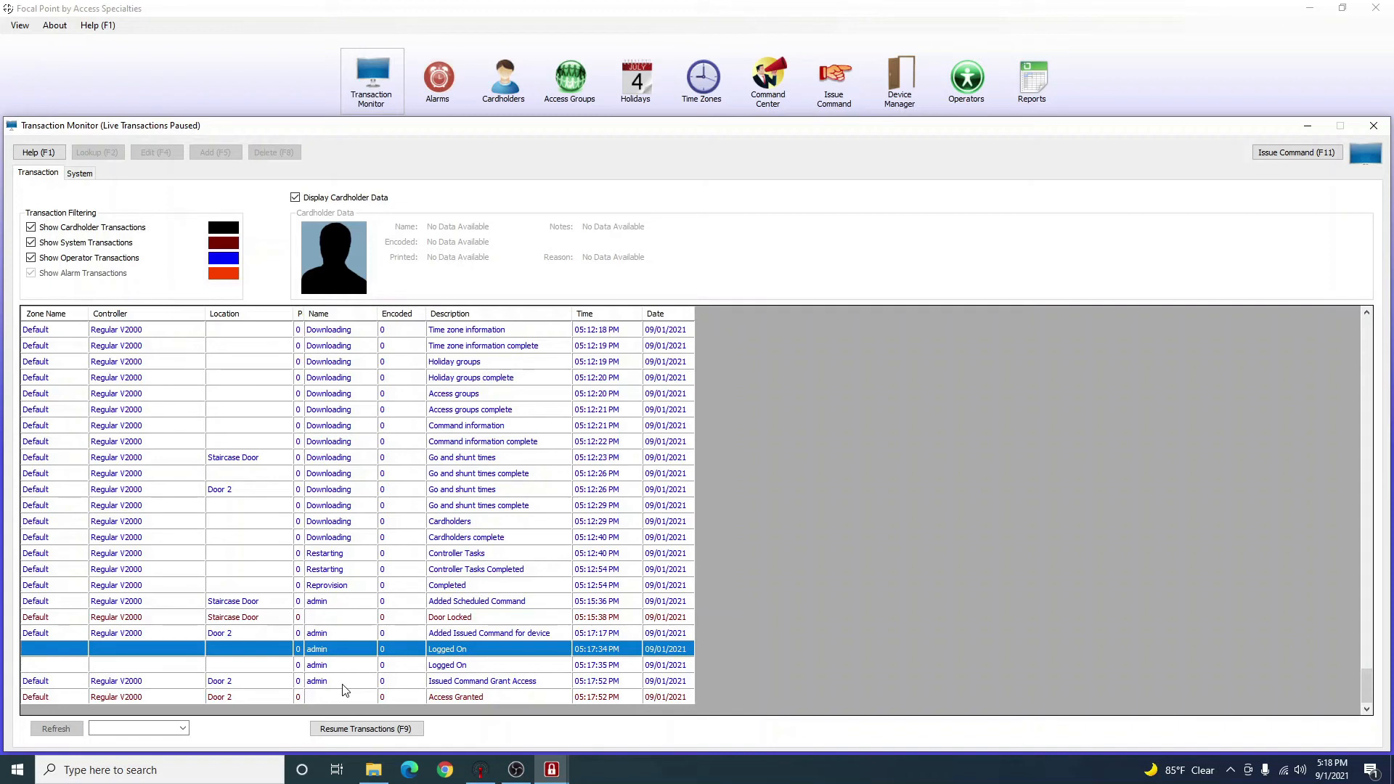
{"action": "left_click", "coordinate": [340, 731]}
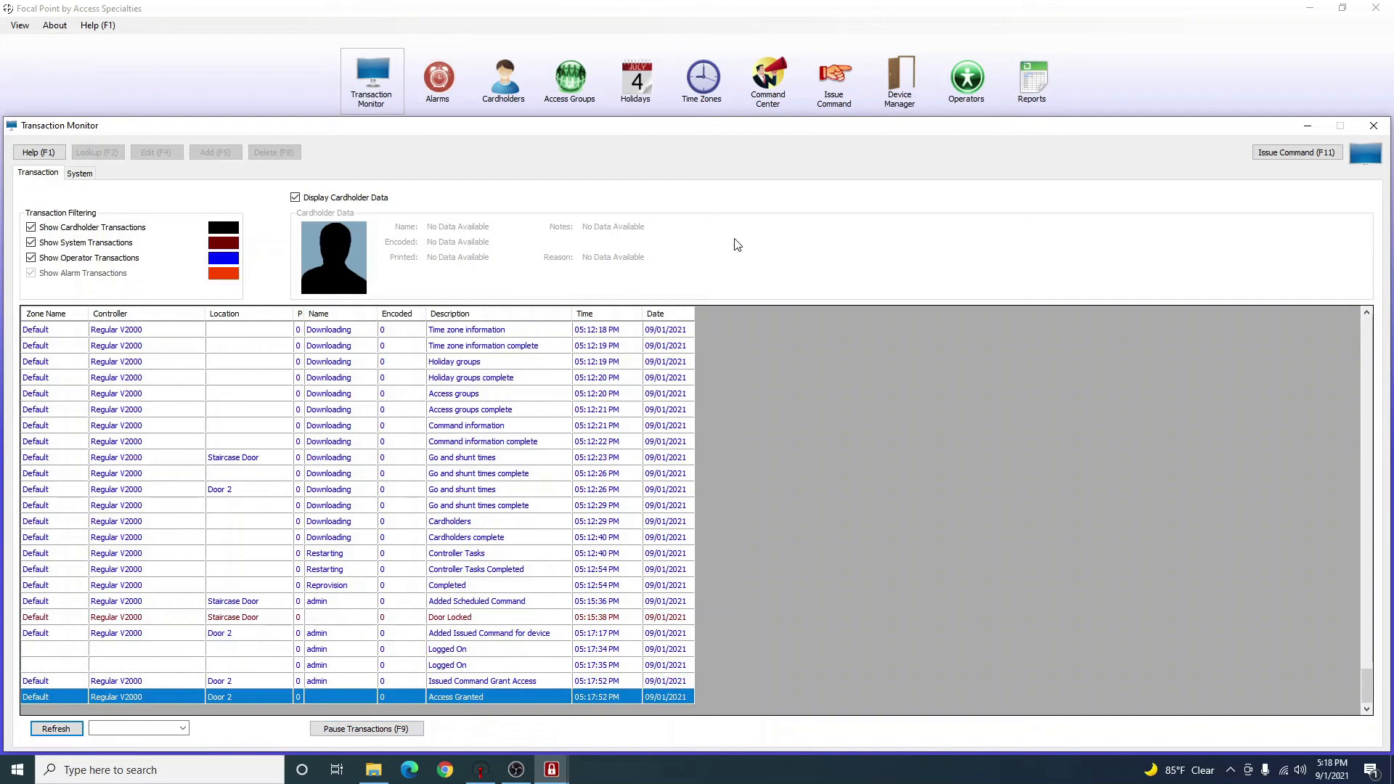
Start a new issued command for zone Default, device Staircase Door, with no output point.
{"action": "left_click", "coordinate": [835, 84]}
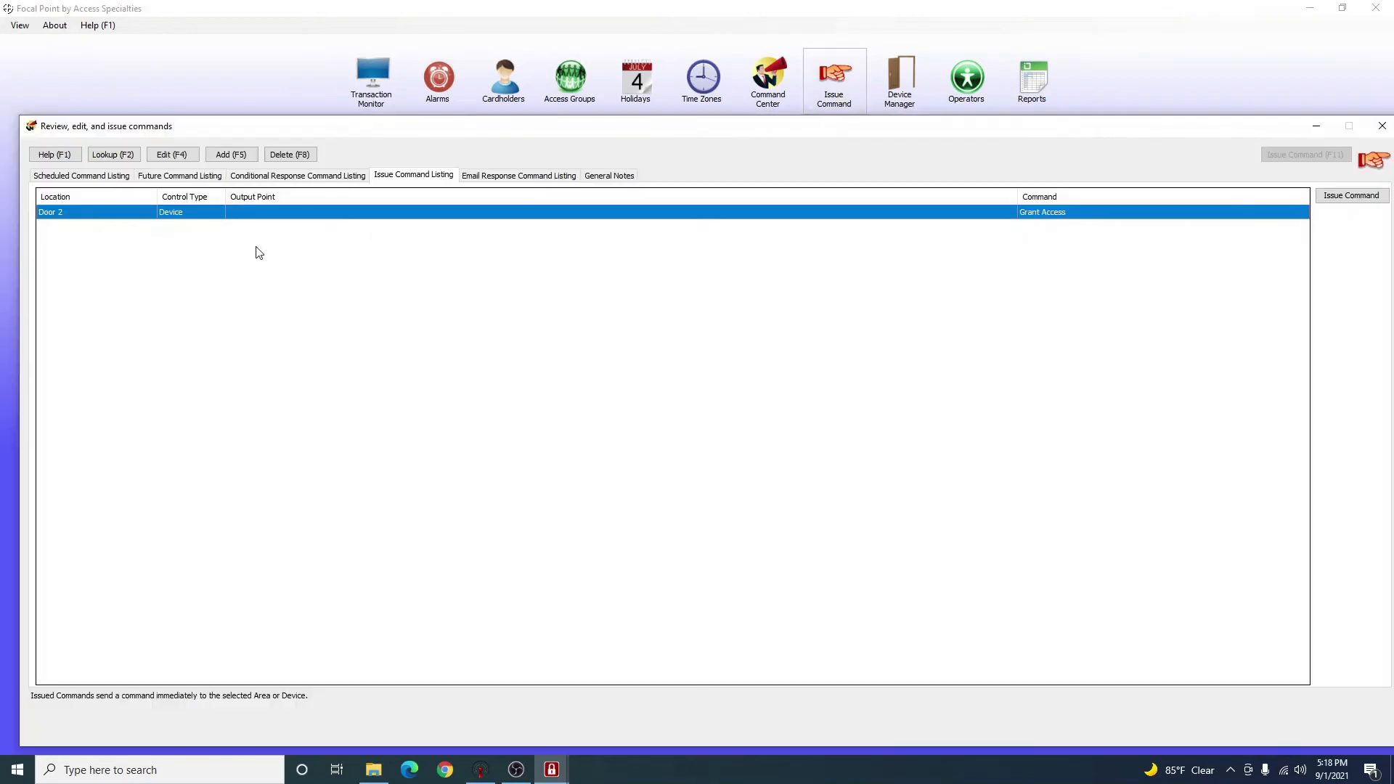
{"action": "left_click", "coordinate": [231, 154]}
{"action": "left_click", "coordinate": [699, 322]}
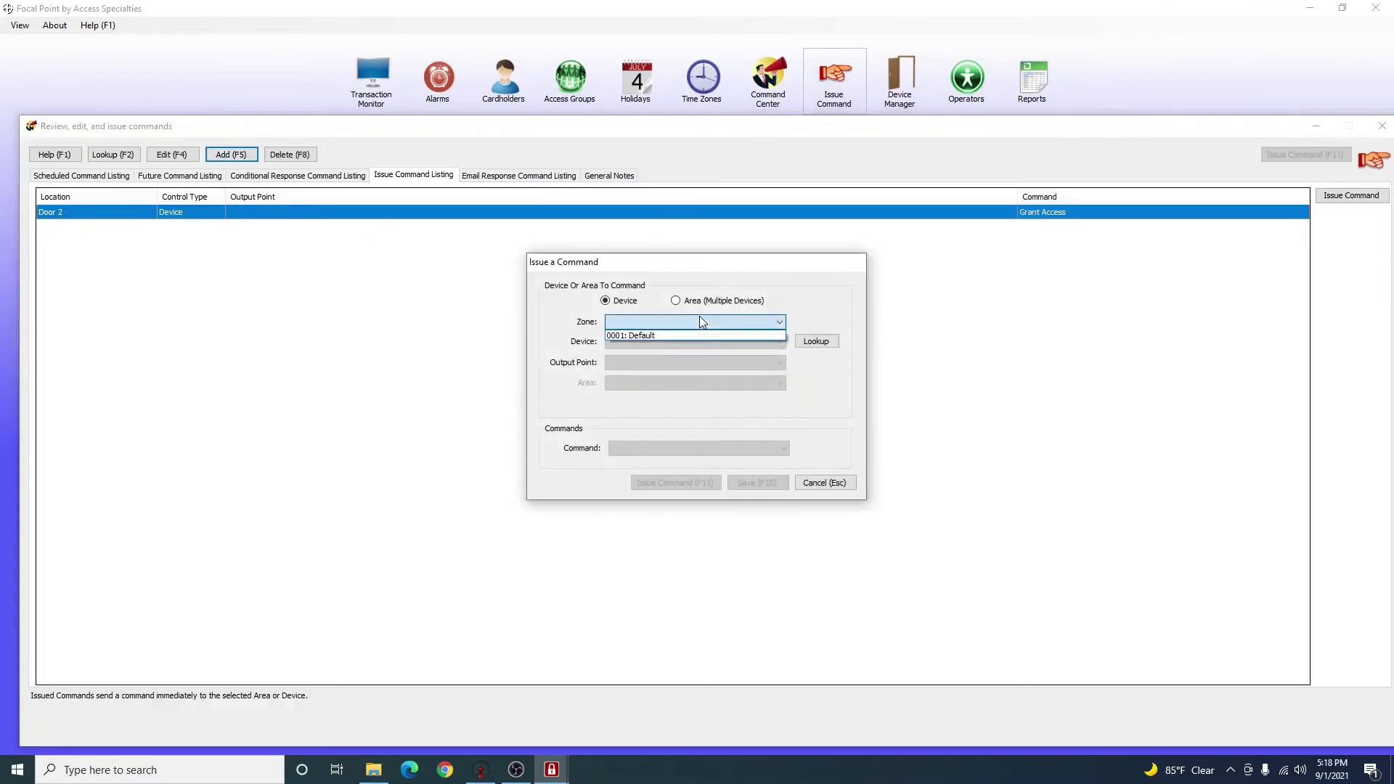
{"action": "left_click", "coordinate": [685, 338]}
{"action": "left_click", "coordinate": [685, 341]}
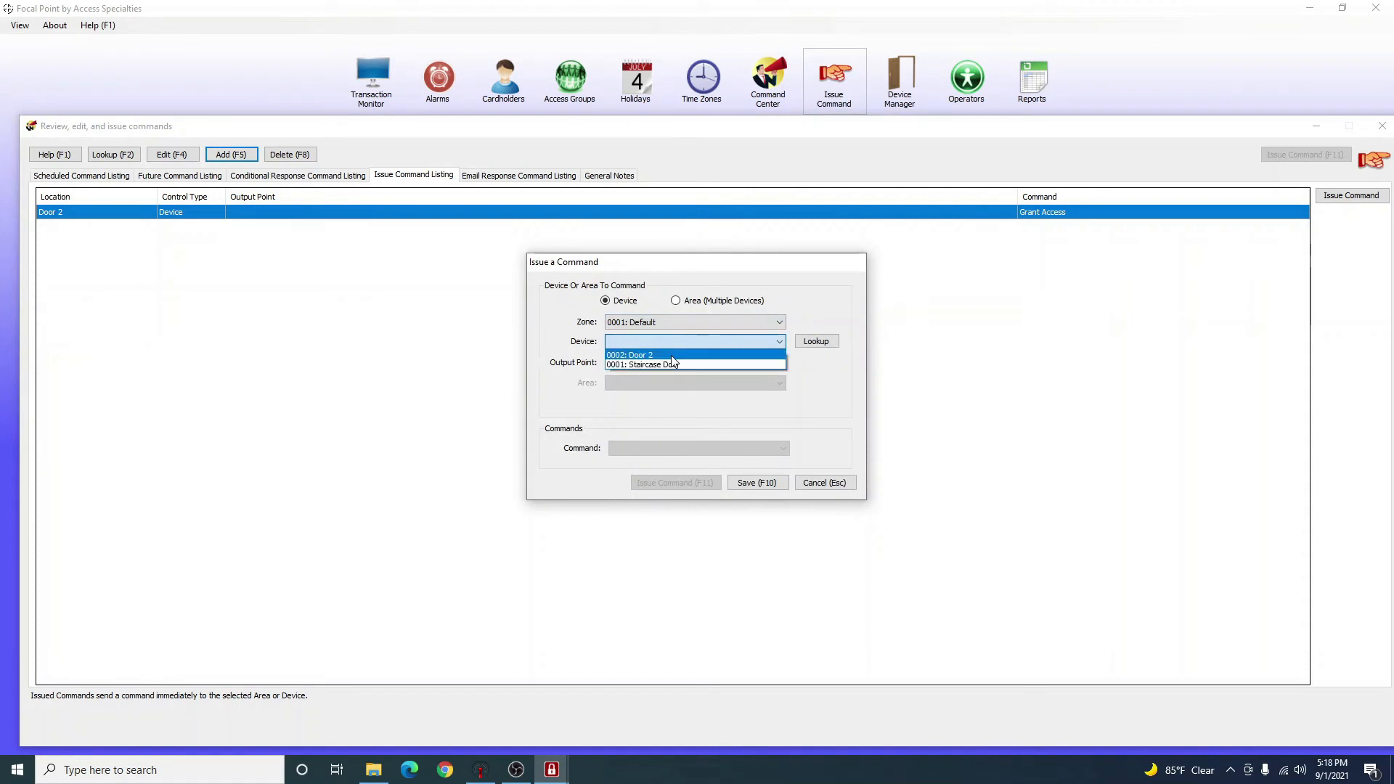
{"action": "left_click", "coordinate": [671, 365]}
{"action": "left_click", "coordinate": [668, 361]}
{"action": "left_click", "coordinate": [662, 376]}
Set the command to 42: Grant Access instead of Unlock Door.
{"action": "left_click", "coordinate": [642, 448]}
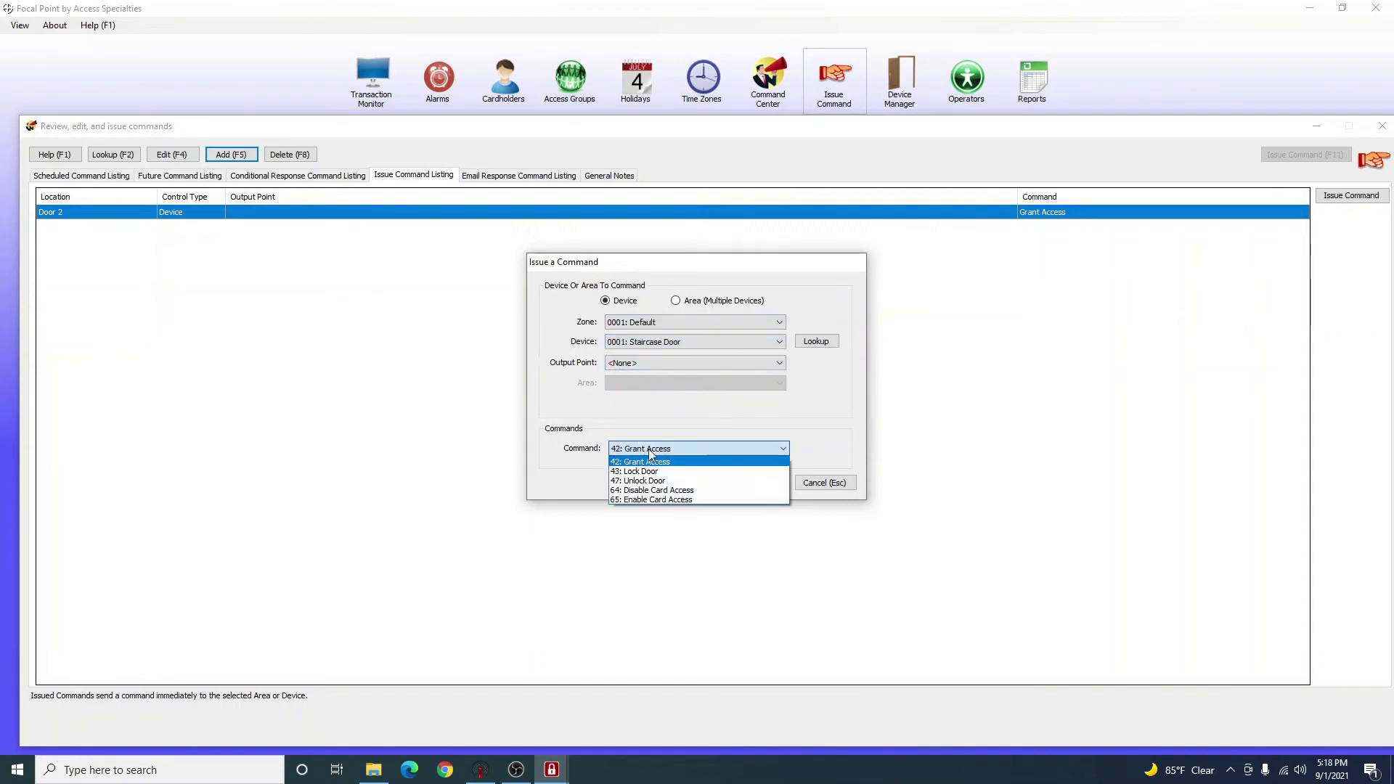
{"action": "left_click", "coordinate": [672, 480]}
{"action": "left_click", "coordinate": [675, 449]}
{"action": "left_click", "coordinate": [665, 481]}
{"action": "left_click", "coordinate": [665, 482]}
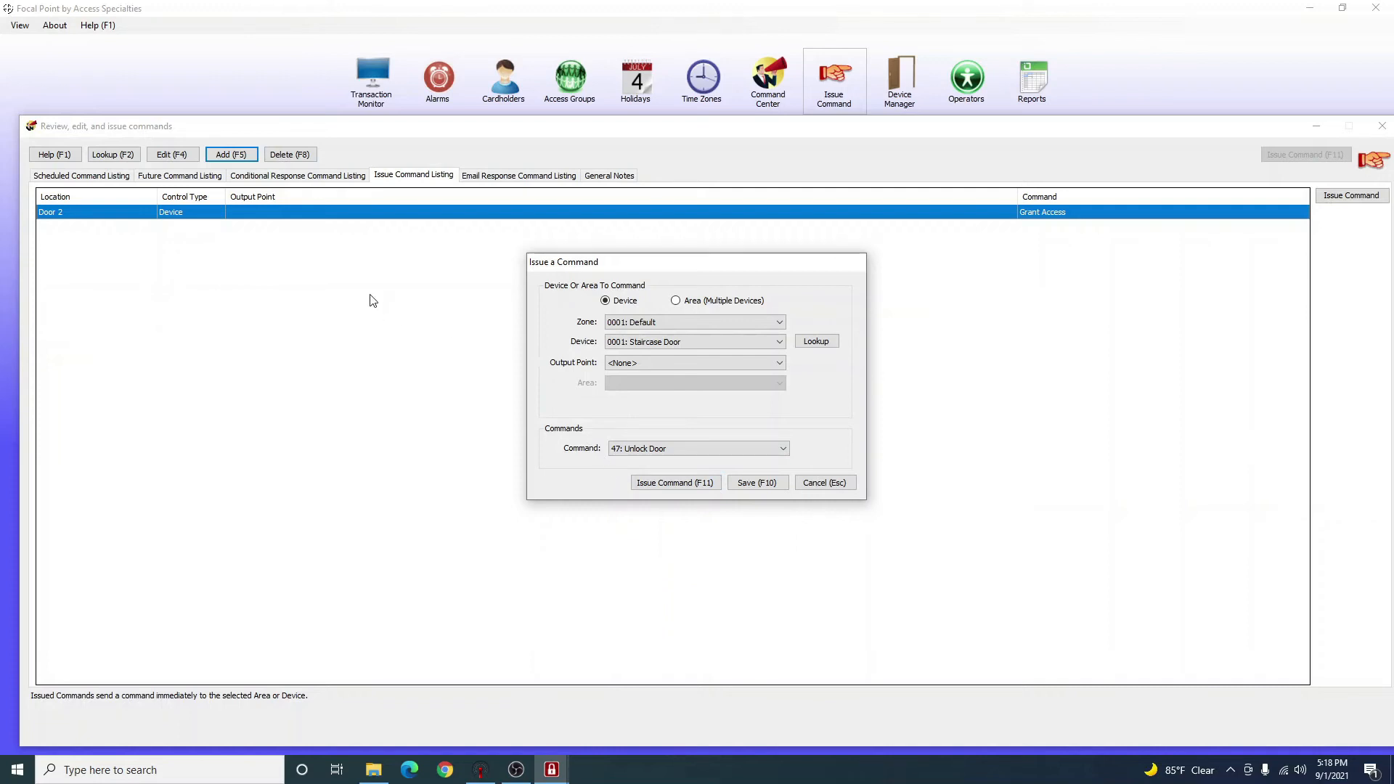
{"action": "left_click", "coordinate": [628, 449]}
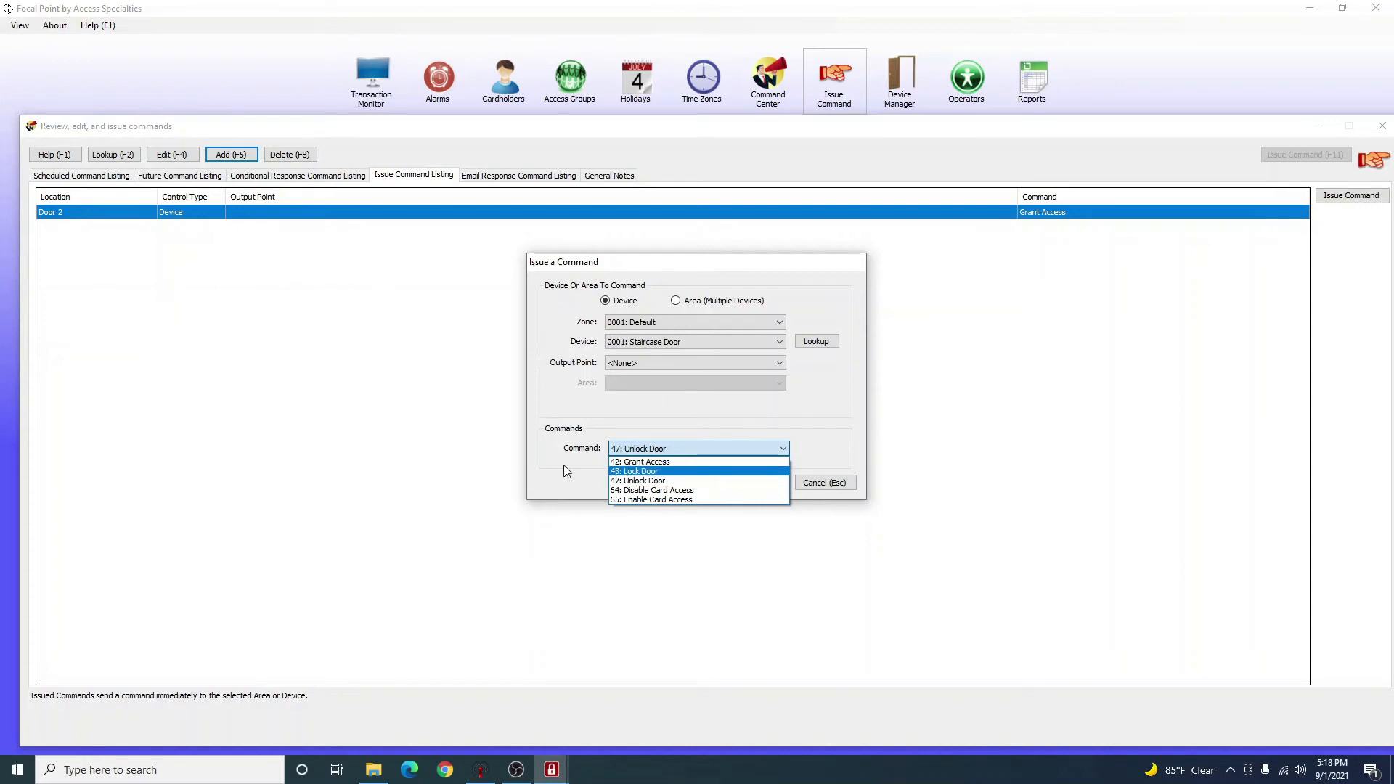
{"action": "left_click", "coordinate": [694, 461]}
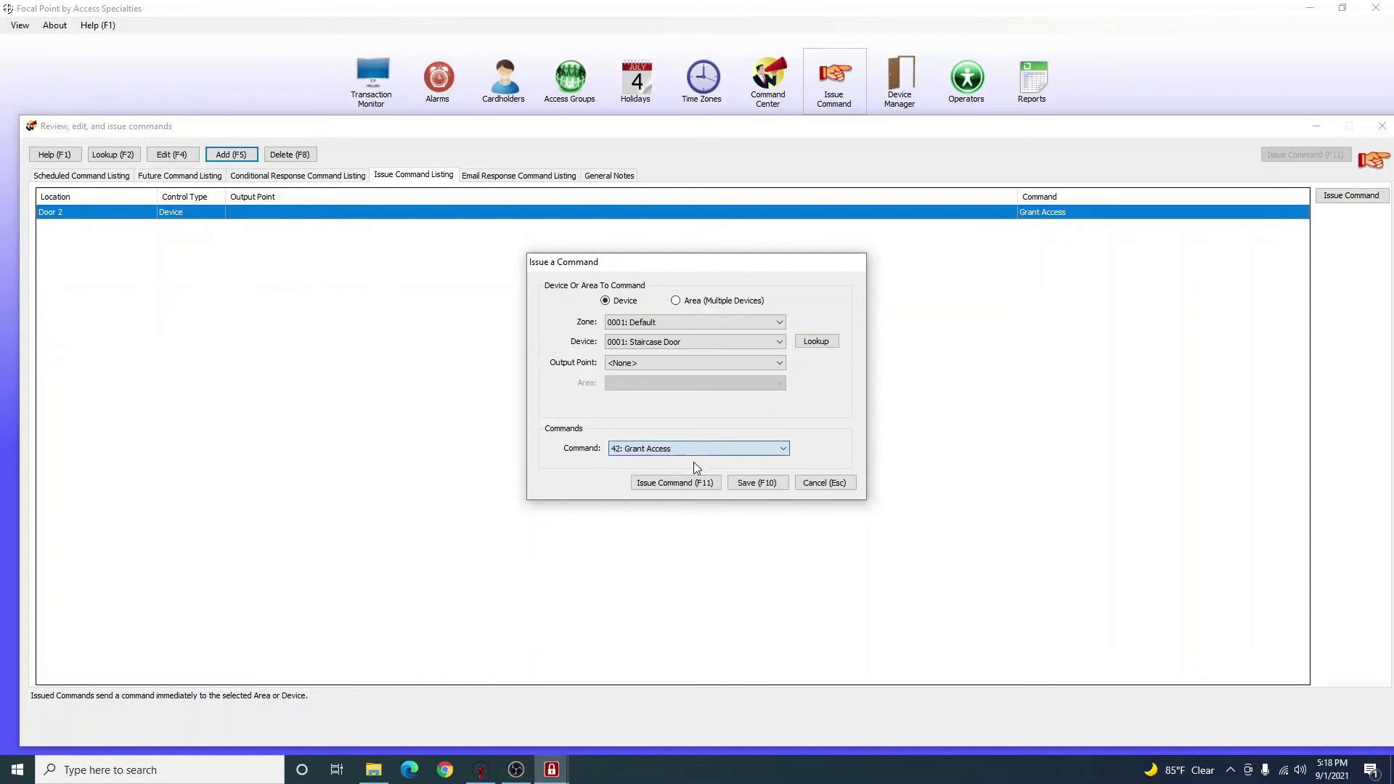
Save the Staircase Door Grant Access command and select its new entry in the listing.
{"action": "left_click", "coordinate": [734, 488]}
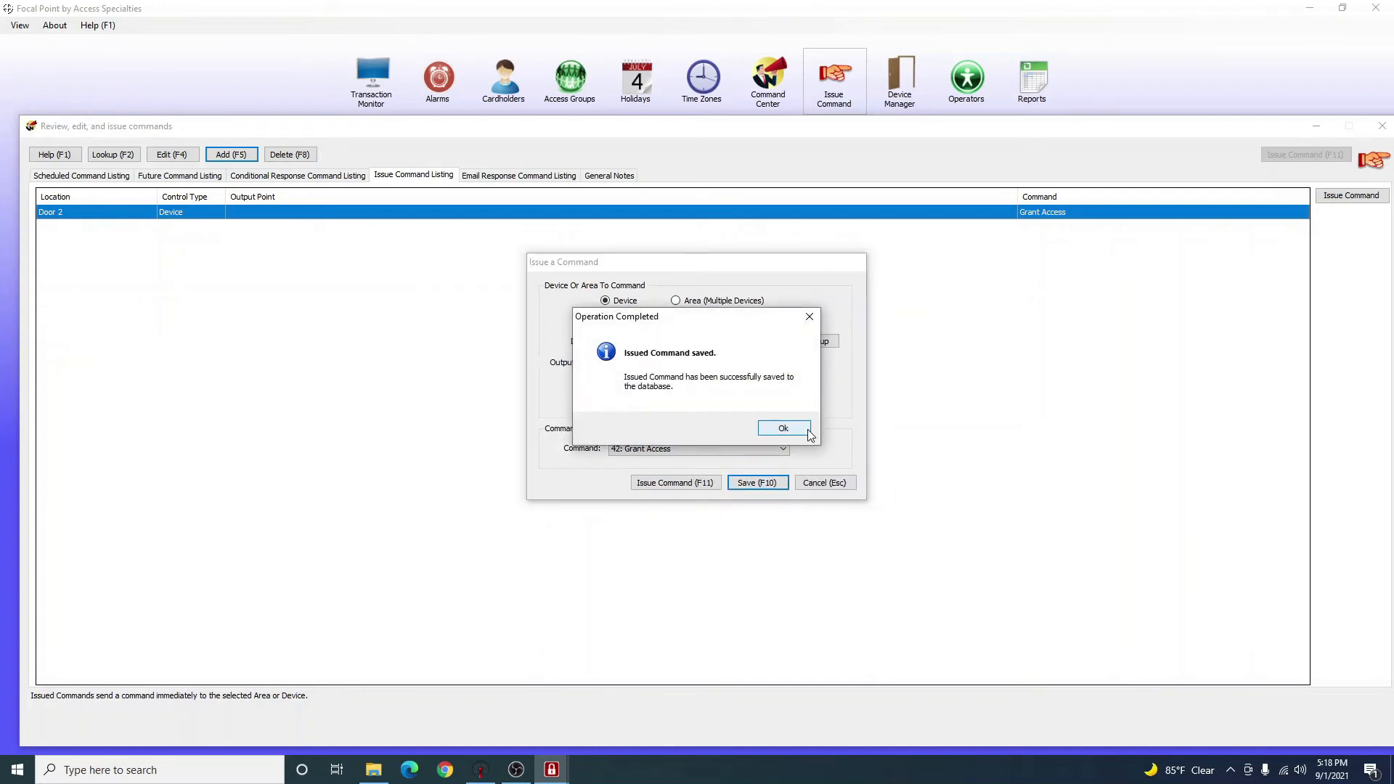
{"action": "left_click", "coordinate": [784, 428]}
{"action": "left_click", "coordinate": [102, 226]}
{"action": "left_click", "coordinate": [123, 228]}
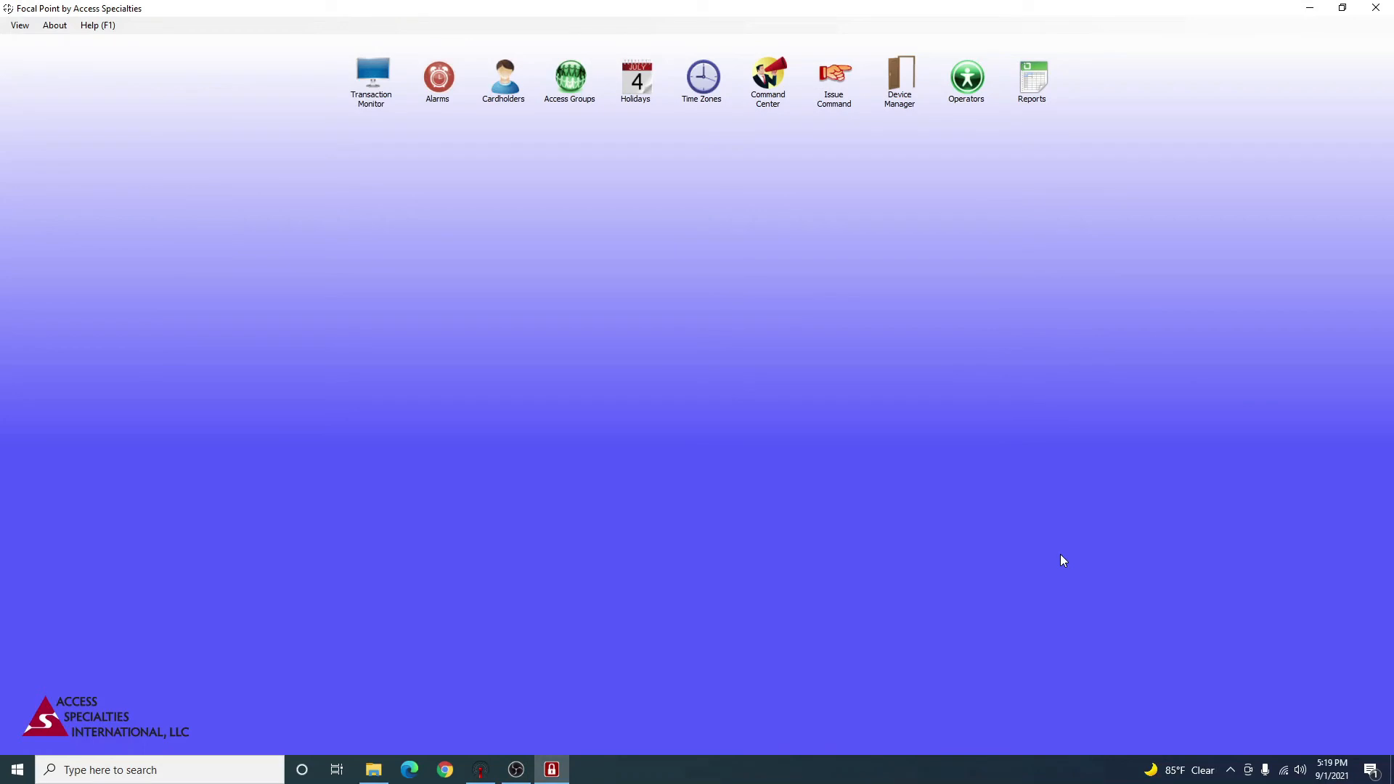
Open the Operators window, which lists only the Administrator operator.
{"action": "left_click", "coordinate": [972, 100]}
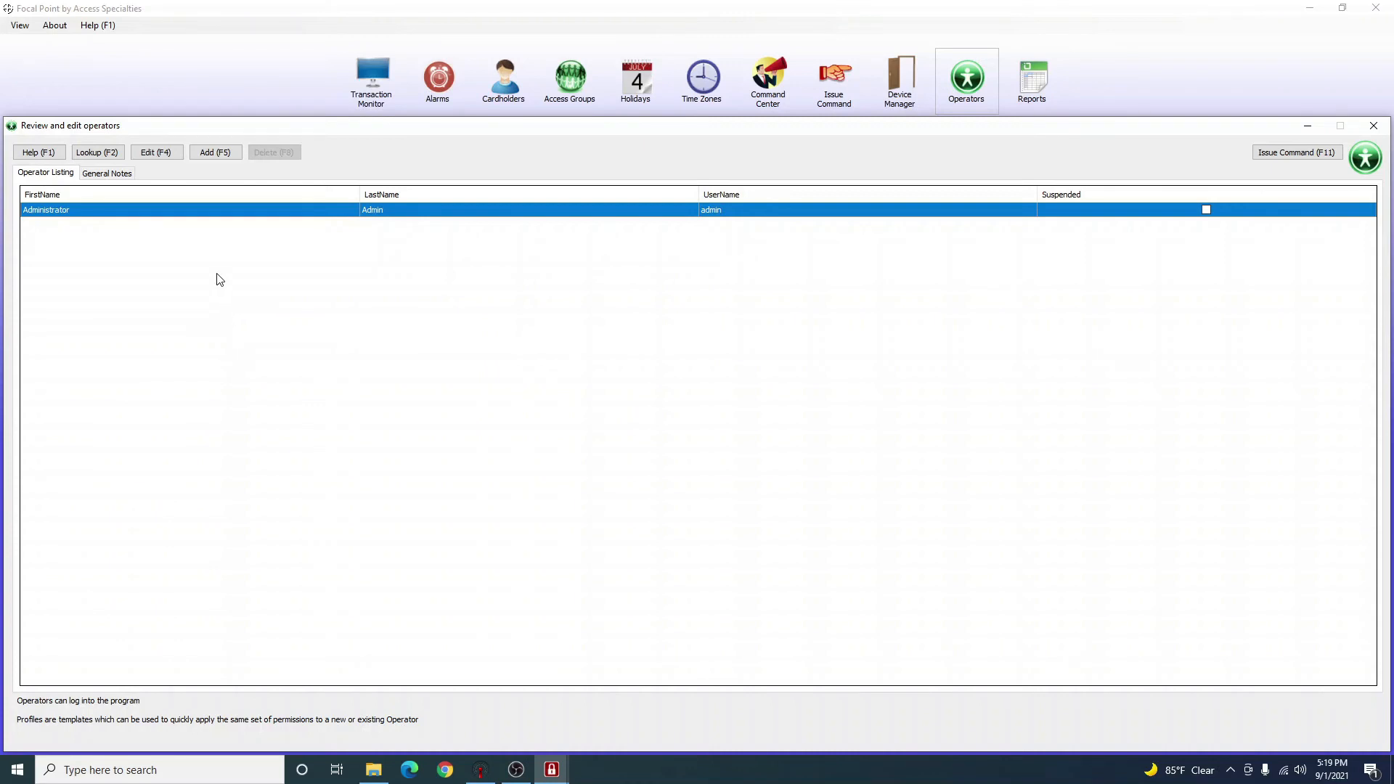
Add a new operator entry of type Profile with the profile name 'Mobile App'.
{"action": "left_click", "coordinate": [225, 155]}
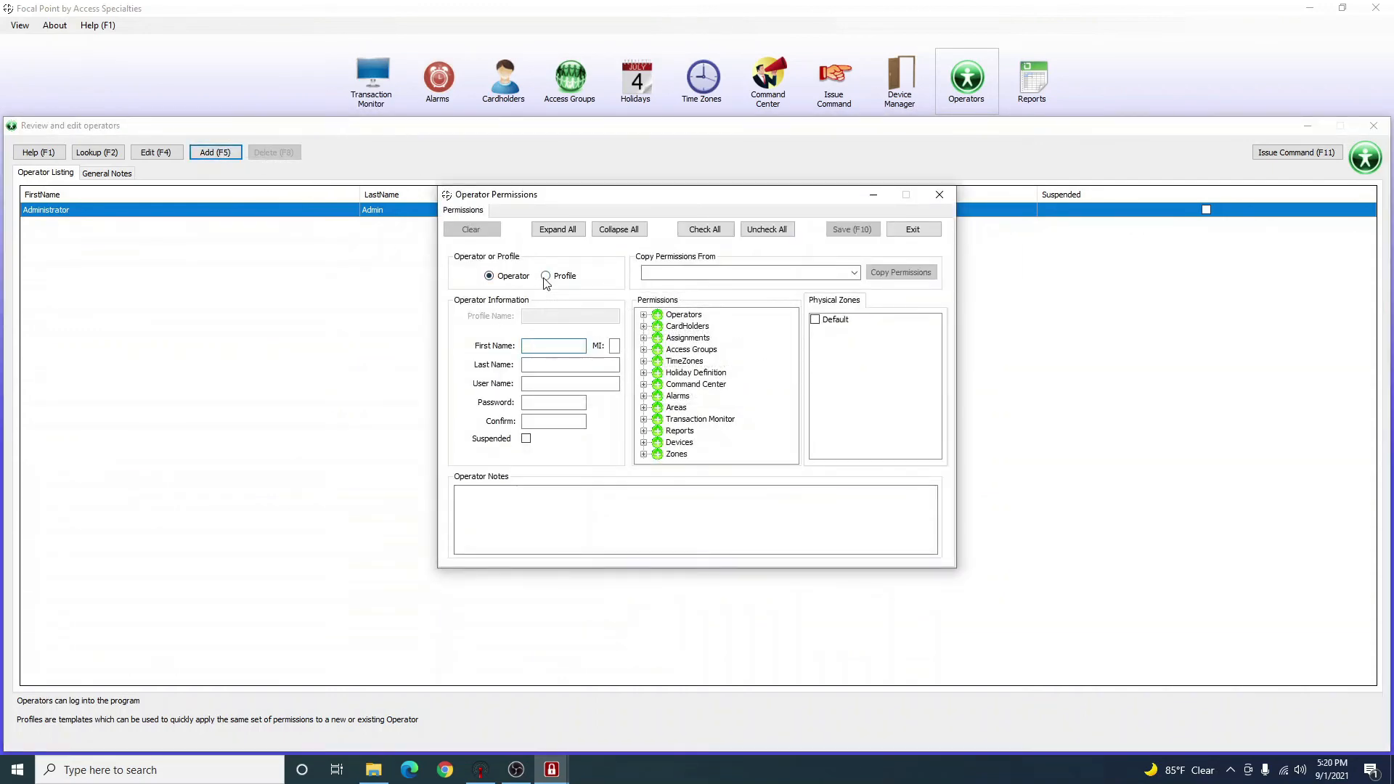
{"action": "left_click", "coordinate": [545, 276]}
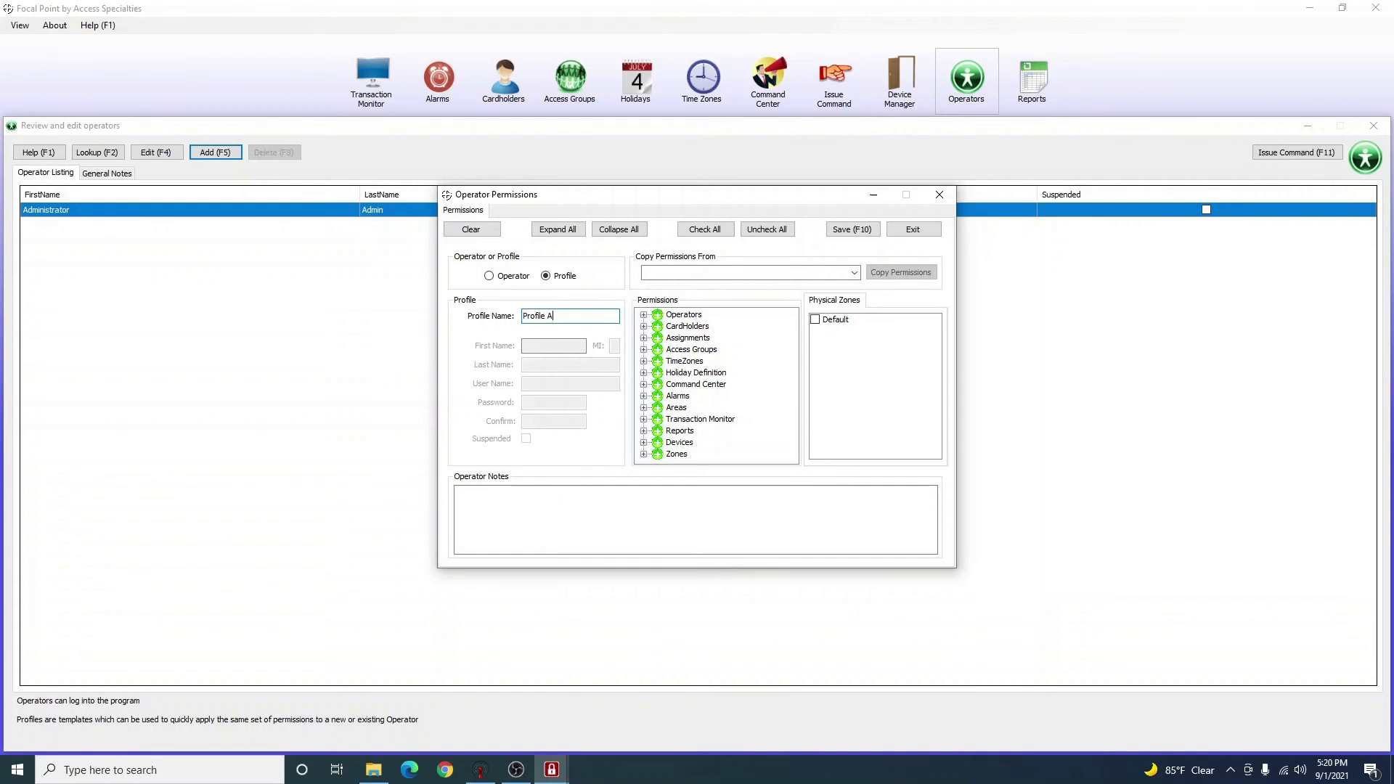
{"action": "key", "text": "BackSpace"}
{"action": "key", "text": "BackSpace"}
{"action": "key", "text": "BackSpace"}
{"action": "key", "text": "BackSpace"}
{"action": "key", "text": "BackSpace"}
{"action": "key", "text": "BackSpace"}
{"action": "type", "text": "Profile Mo"}
{"action": "left_click", "coordinate": [507, 276]}
{"action": "left_click", "coordinate": [546, 276]}
{"action": "left_click_drag", "start_coordinate": [595, 320], "coordinate": [430, 295]}
{"action": "key", "text": "BackSpace"}
{"action": "type", "text": "Mobile"}
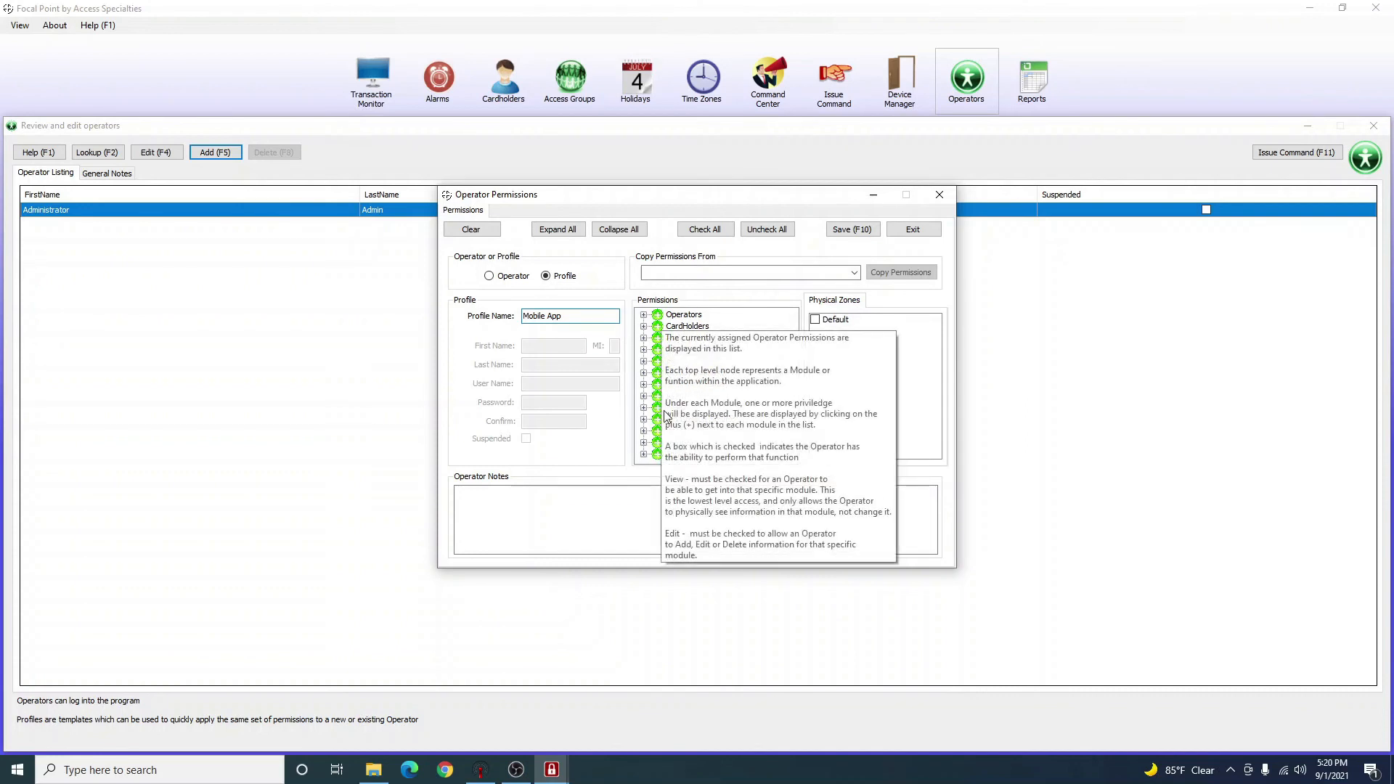
Remove the Operators view and edit rights and adjust the CardHolders permissions.
{"action": "left_click", "coordinate": [618, 501]}
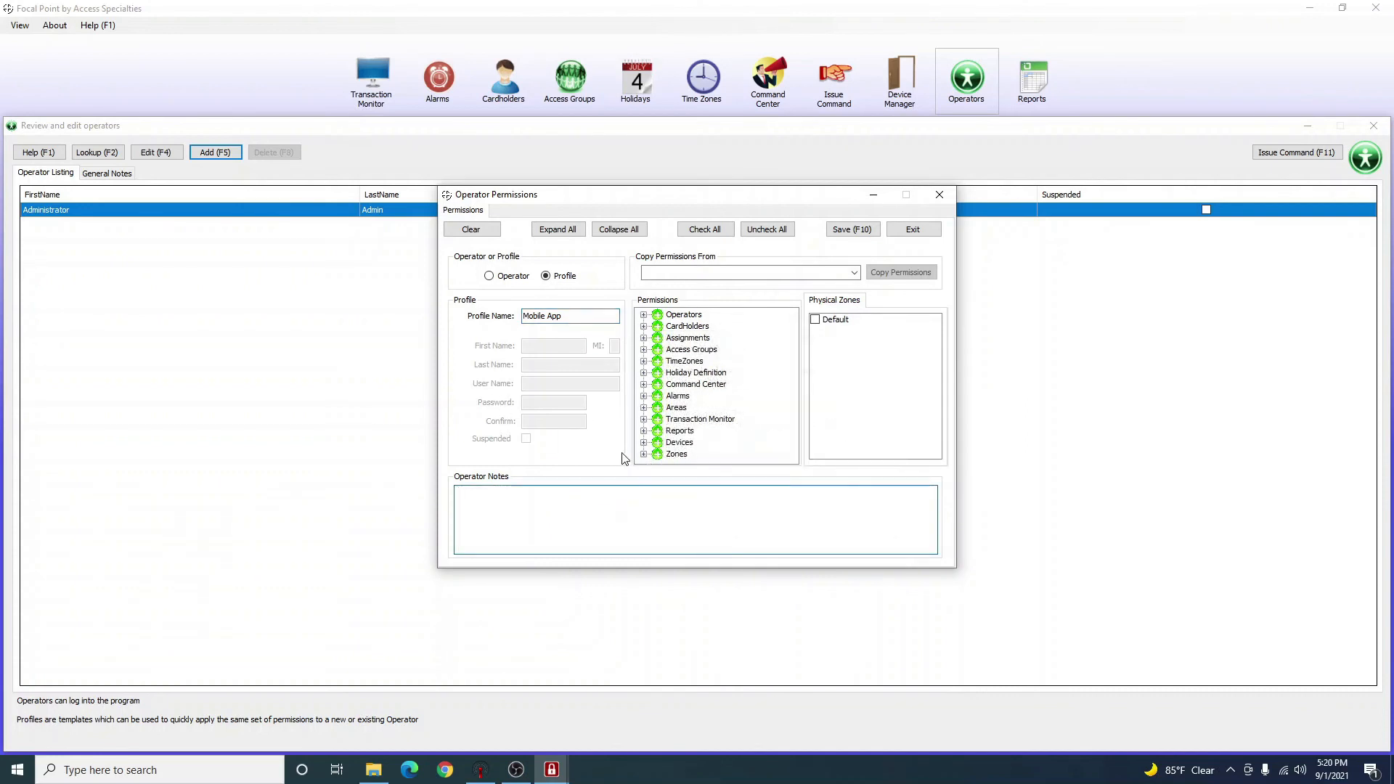
{"action": "left_click", "coordinate": [646, 318]}
{"action": "left_click", "coordinate": [644, 315]}
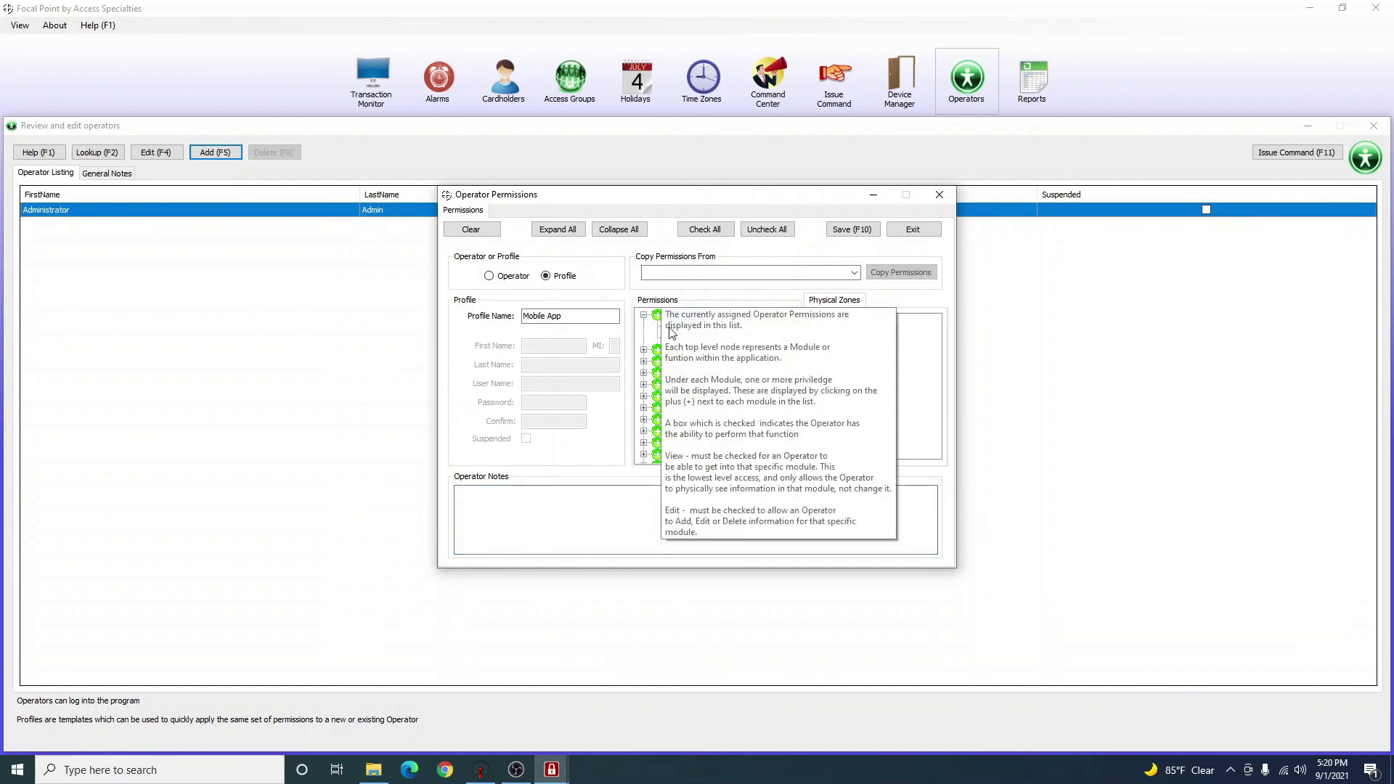
{"action": "left_click", "coordinate": [644, 315]}
{"action": "left_click", "coordinate": [643, 315]}
{"action": "left_click", "coordinate": [643, 315]}
{"action": "left_click", "coordinate": [643, 315]}
{"action": "left_click", "coordinate": [644, 349]}
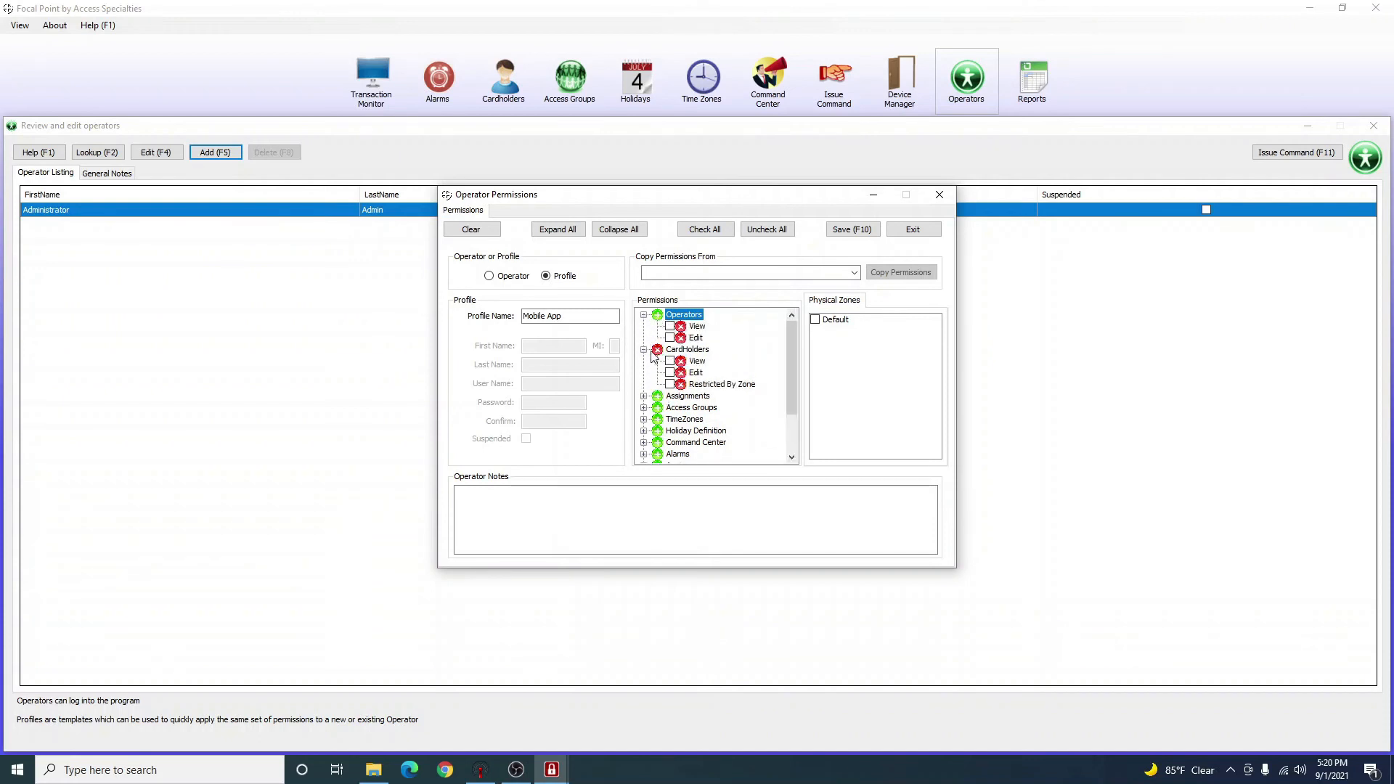
{"action": "left_click", "coordinate": [669, 326]}
{"action": "left_click", "coordinate": [669, 326]}
{"action": "left_click", "coordinate": [669, 337]}
{"action": "left_click", "coordinate": [669, 361]}
{"action": "left_click", "coordinate": [669, 337]}
{"action": "left_click", "coordinate": [669, 373]}
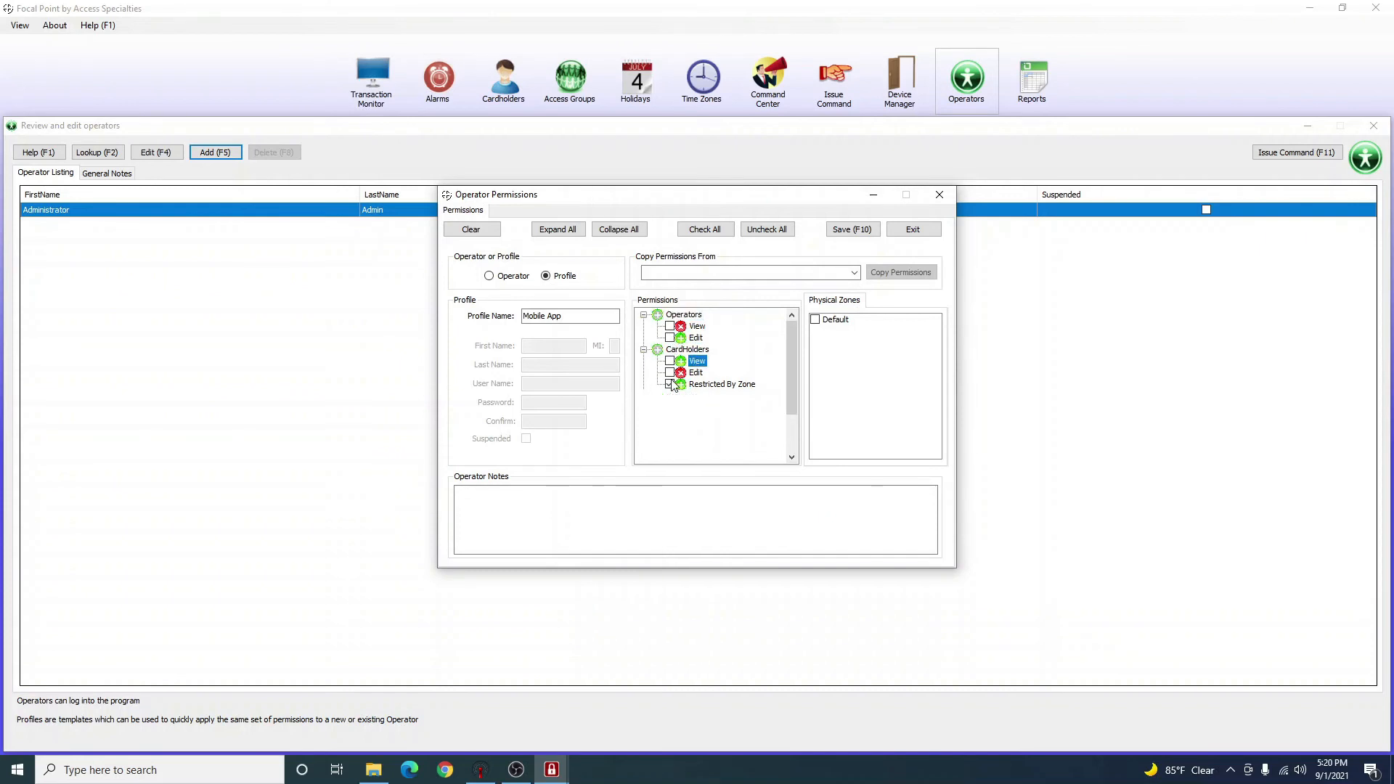
{"action": "left_click", "coordinate": [669, 384]}
Remove the view and edit rights for Assignments, Access Groups, TimeZones and Holiday Definitions.
{"action": "left_click", "coordinate": [643, 395]}
{"action": "scroll", "coordinate": [657, 395], "scroll_direction": "down", "scroll_amount": 2}
{"action": "left_click", "coordinate": [669, 337]}
{"action": "left_click", "coordinate": [669, 338]}
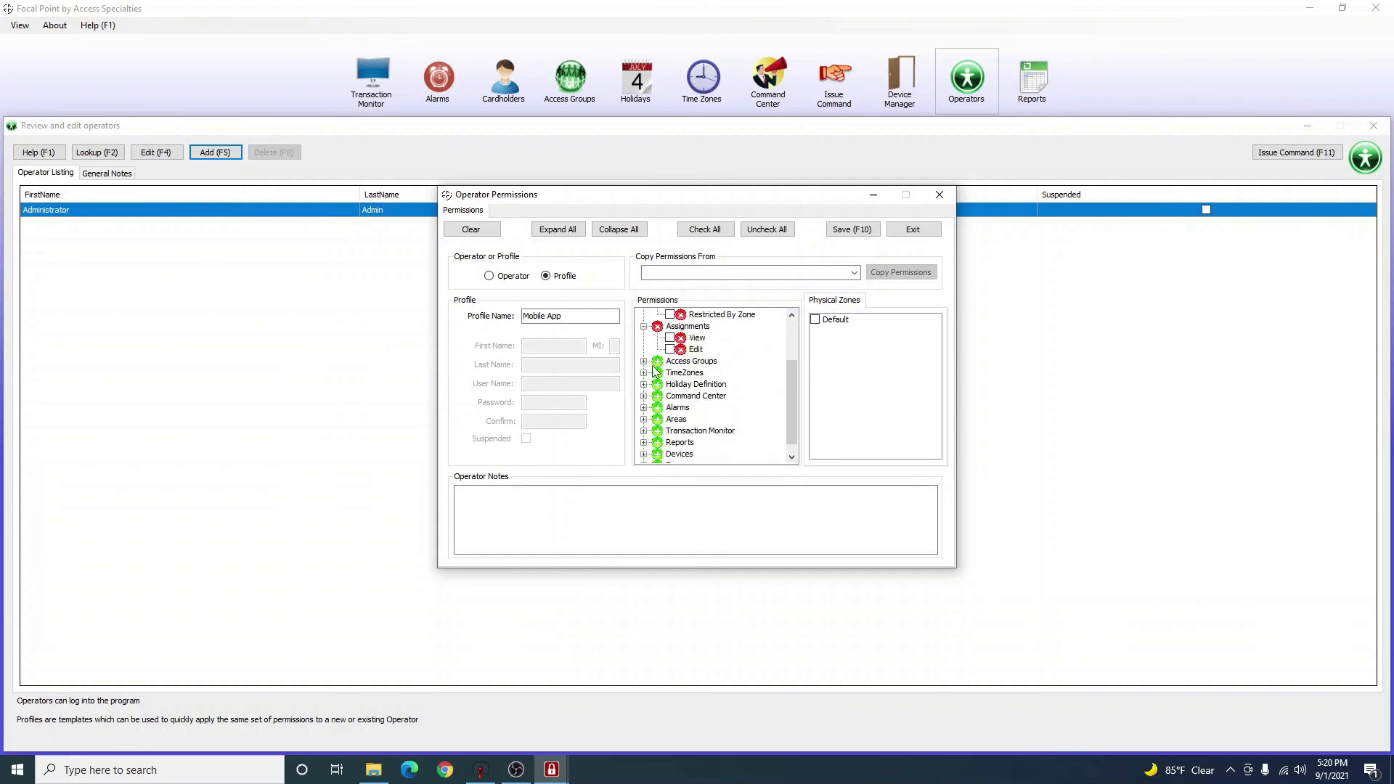
{"action": "left_click", "coordinate": [643, 360]}
{"action": "left_click", "coordinate": [670, 384]}
{"action": "left_click", "coordinate": [670, 384]}
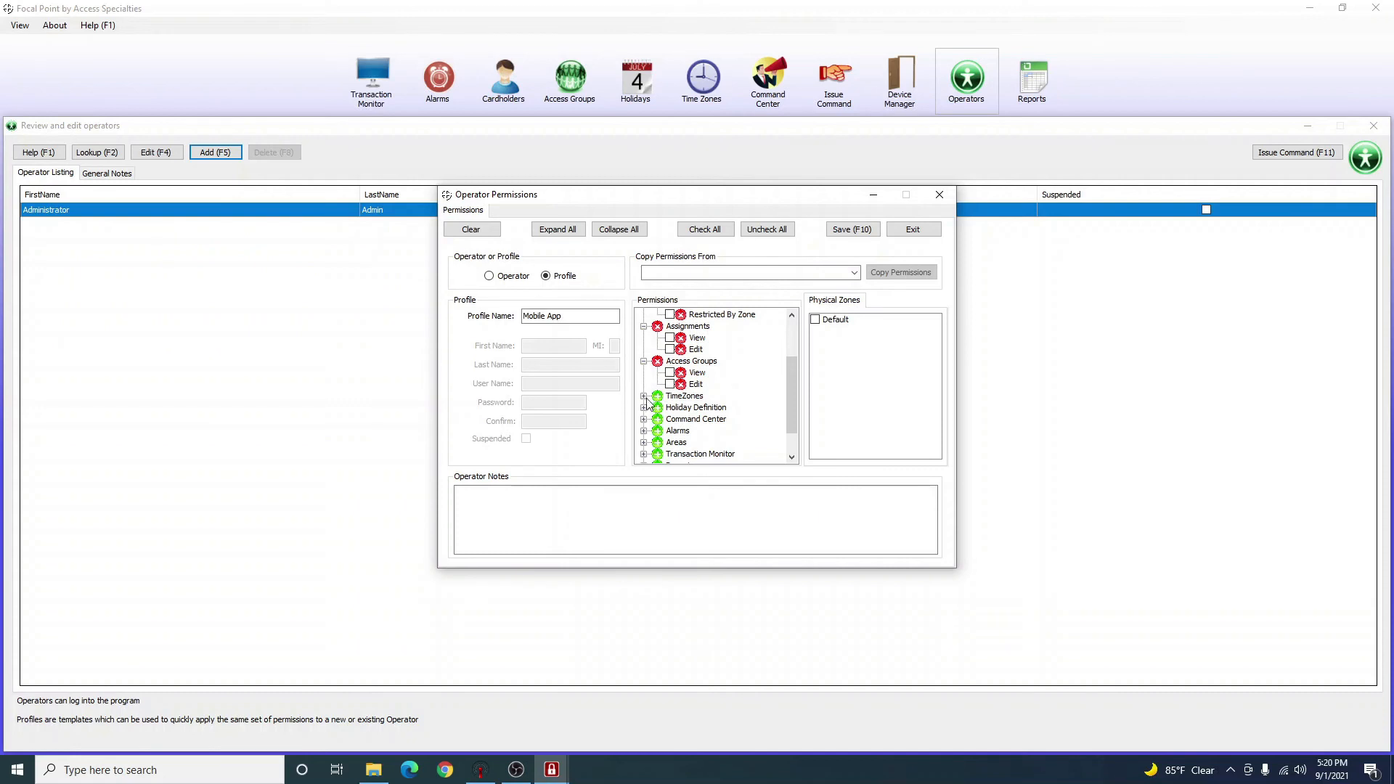
{"action": "left_click", "coordinate": [643, 395]}
{"action": "left_click", "coordinate": [670, 408]}
{"action": "left_click", "coordinate": [669, 419]}
{"action": "scroll", "coordinate": [657, 410], "scroll_direction": "down", "scroll_amount": 1}
{"action": "left_click", "coordinate": [644, 396]}
{"action": "left_click", "coordinate": [669, 408]}
{"action": "left_click", "coordinate": [669, 419]}
{"action": "scroll", "coordinate": [657, 406], "scroll_direction": "down", "scroll_amount": 1}
Keep Command Center View only, and remove Clear Active Alarms and Areas Edit.
{"action": "left_click", "coordinate": [644, 384]}
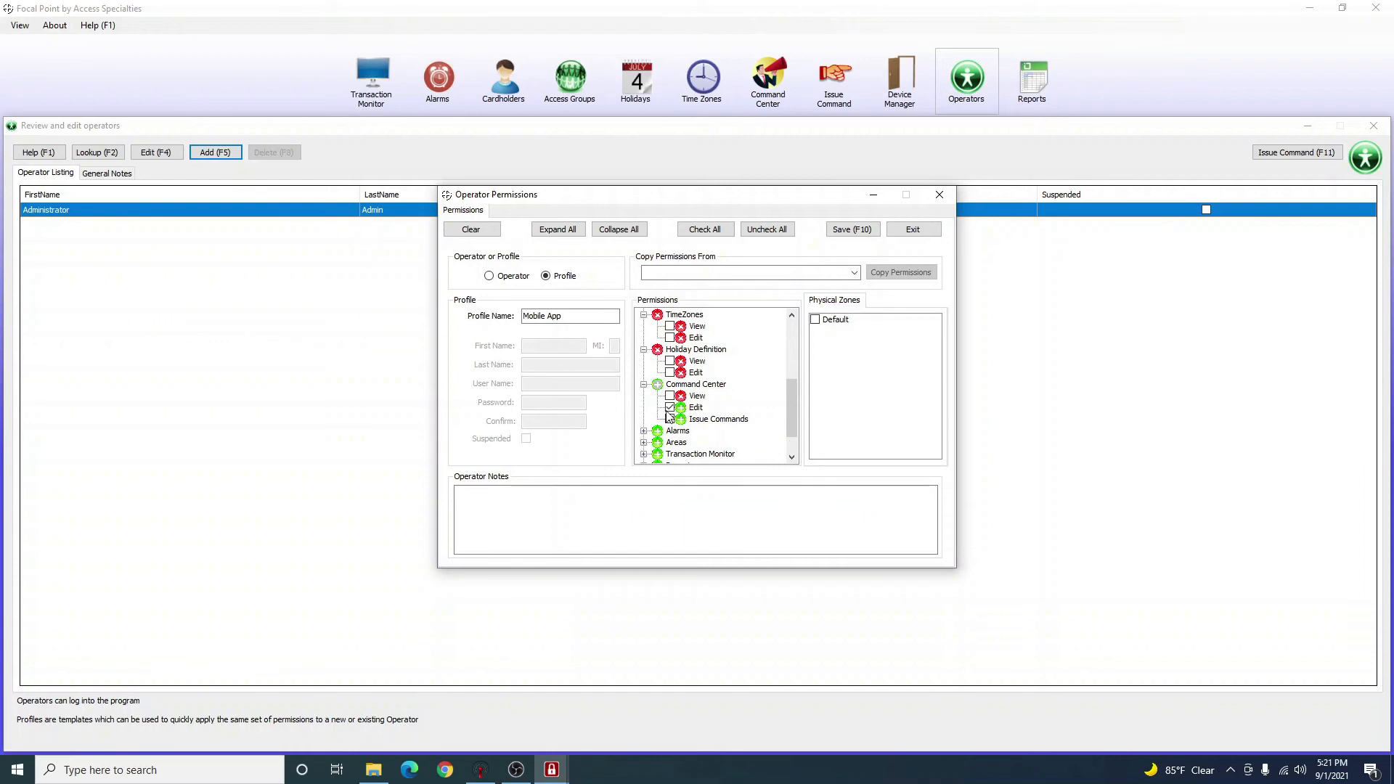
{"action": "scroll", "coordinate": [650, 416], "scroll_direction": "down", "scroll_amount": 1}
{"action": "left_click", "coordinate": [669, 361]}
{"action": "left_click", "coordinate": [670, 372]}
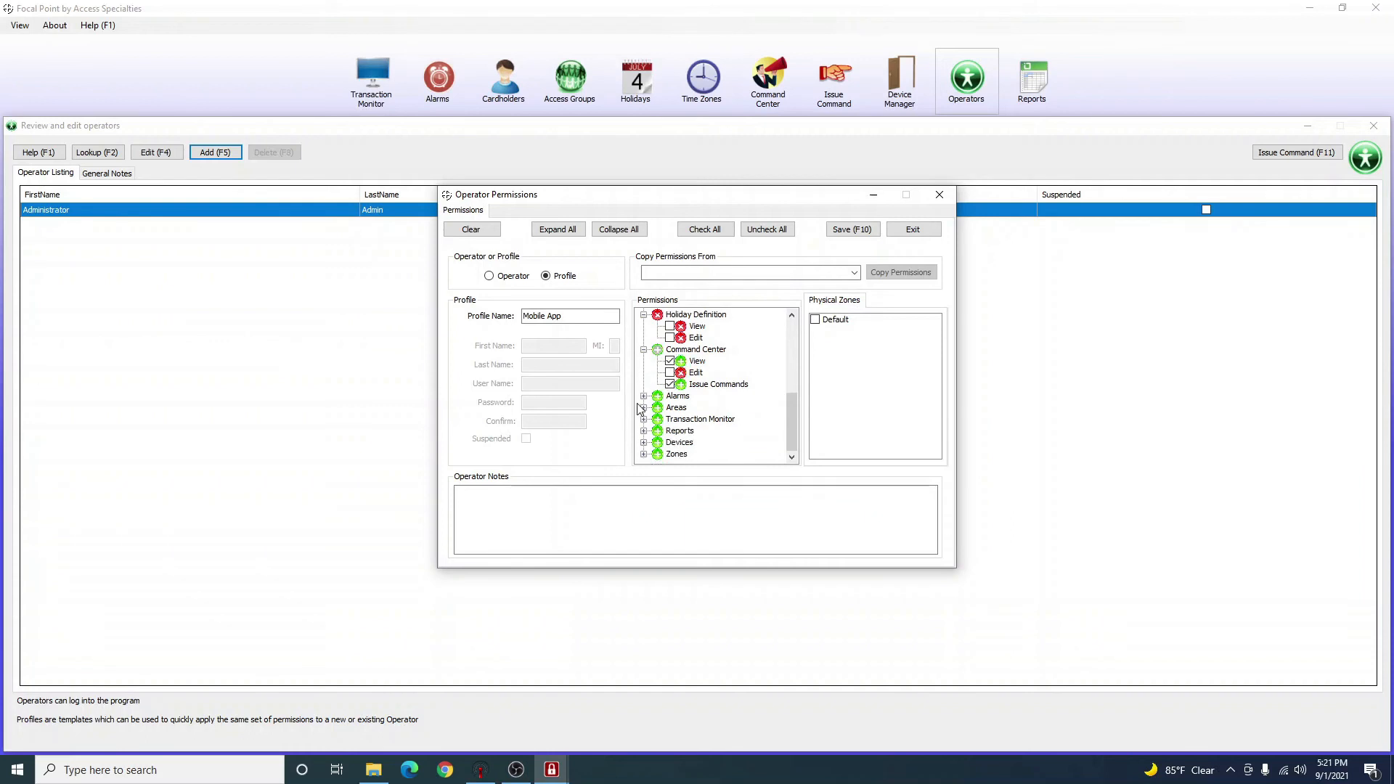
{"action": "left_click", "coordinate": [643, 396]}
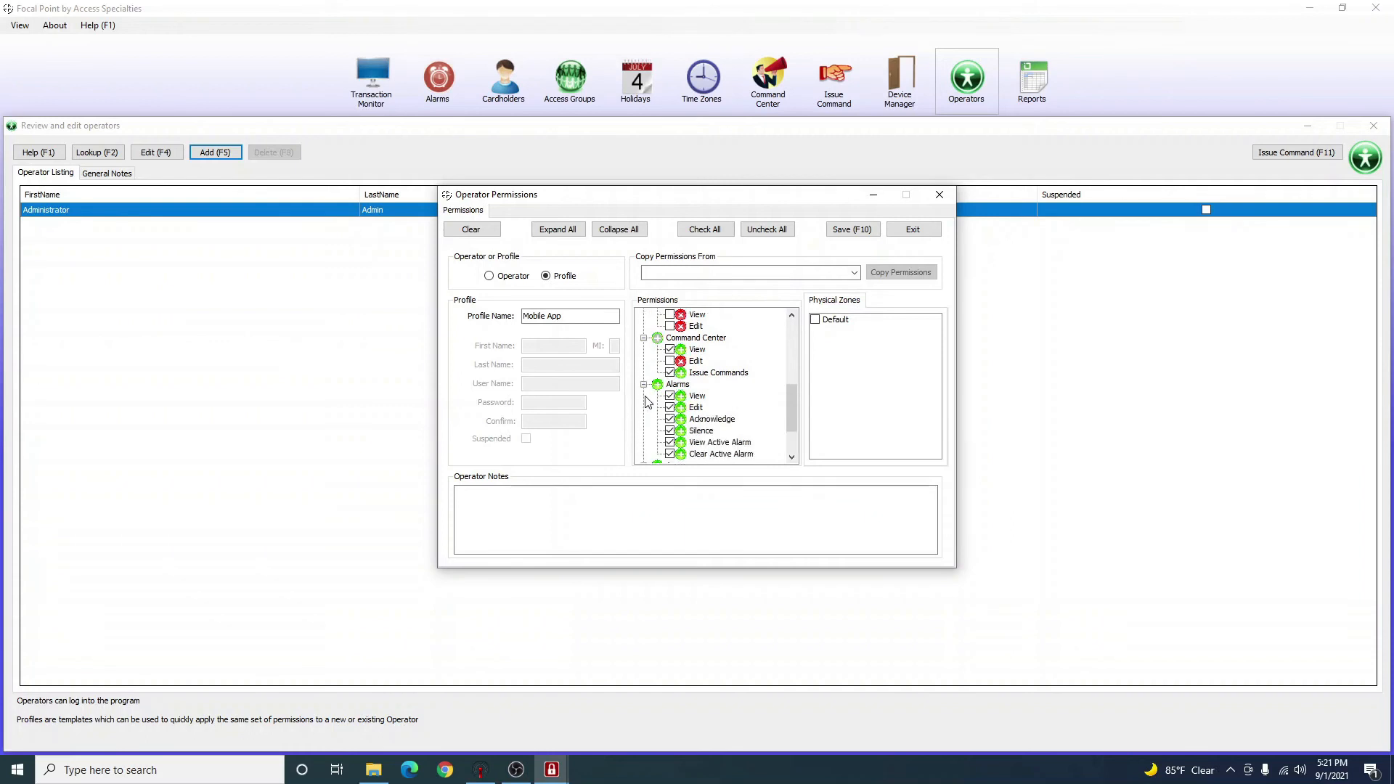
{"action": "left_click", "coordinate": [670, 454]}
{"action": "scroll", "coordinate": [669, 436], "scroll_direction": "down", "scroll_amount": 2}
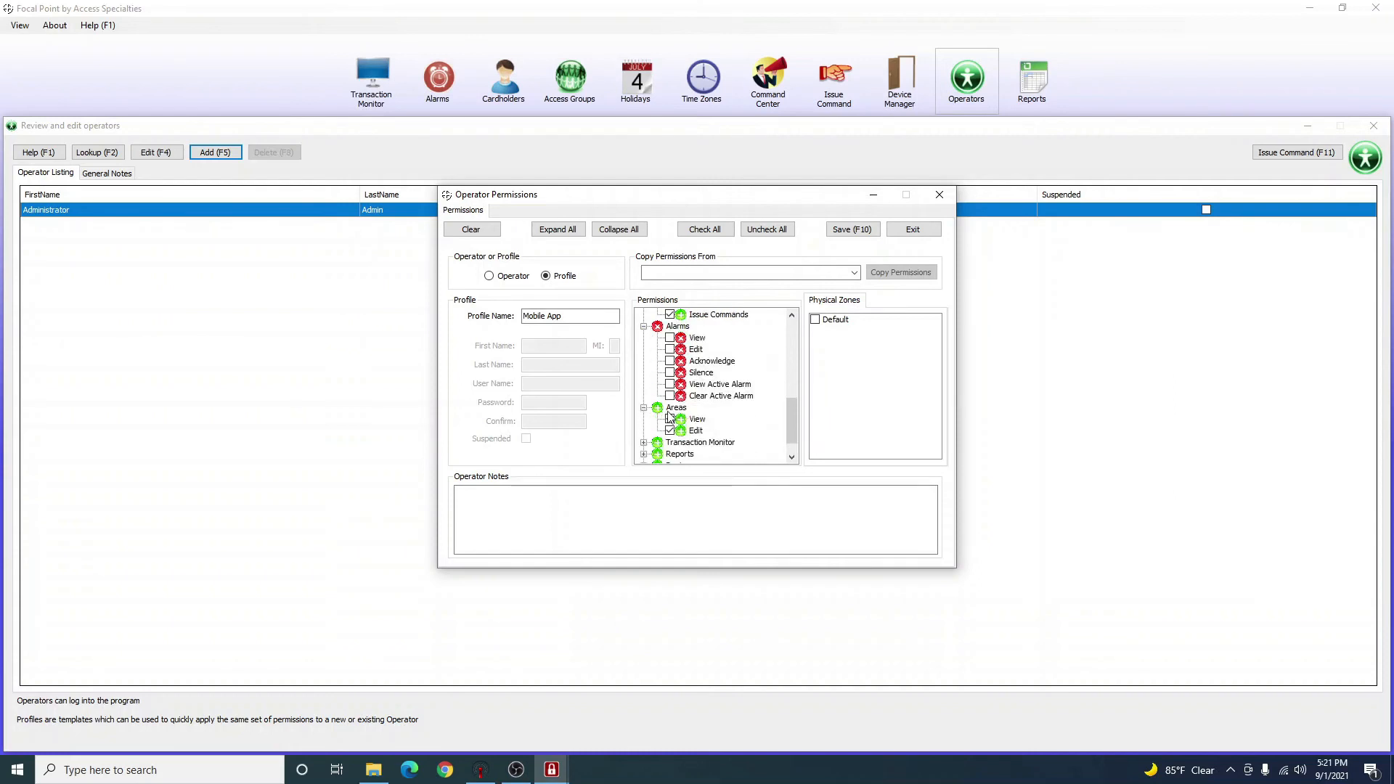
{"action": "left_click", "coordinate": [669, 430]}
{"action": "scroll", "coordinate": [669, 428], "scroll_direction": "down", "scroll_amount": 1}
Remove the Transaction Monitor, Reports and Devices view and edit rights, then collapse the top groups.
{"action": "left_click", "coordinate": [643, 419]}
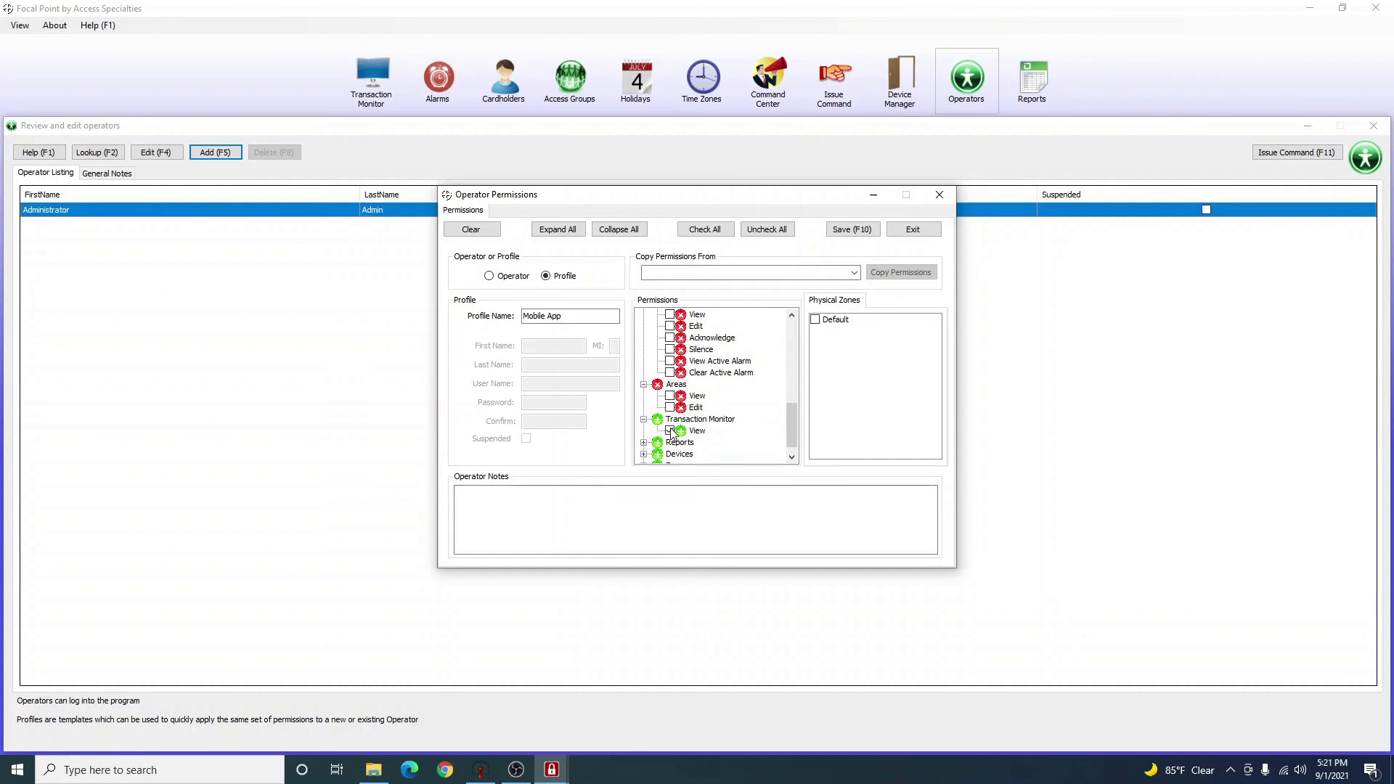
{"action": "left_click", "coordinate": [670, 430]}
{"action": "scroll", "coordinate": [670, 430], "scroll_direction": "down", "scroll_amount": 1}
{"action": "left_click", "coordinate": [643, 430]}
{"action": "left_click", "coordinate": [669, 442]}
{"action": "left_click", "coordinate": [670, 454]}
{"action": "scroll", "coordinate": [670, 454], "scroll_direction": "down", "scroll_amount": 1}
{"action": "left_click", "coordinate": [643, 442]}
{"action": "left_click", "coordinate": [670, 442]}
{"action": "left_click", "coordinate": [669, 455]}
{"action": "scroll", "coordinate": [669, 456], "scroll_direction": "down", "scroll_amount": 1}
{"action": "left_click", "coordinate": [644, 454]}
{"action": "left_click", "coordinate": [669, 442]}
{"action": "scroll", "coordinate": [671, 454], "scroll_direction": "up", "scroll_amount": 10}
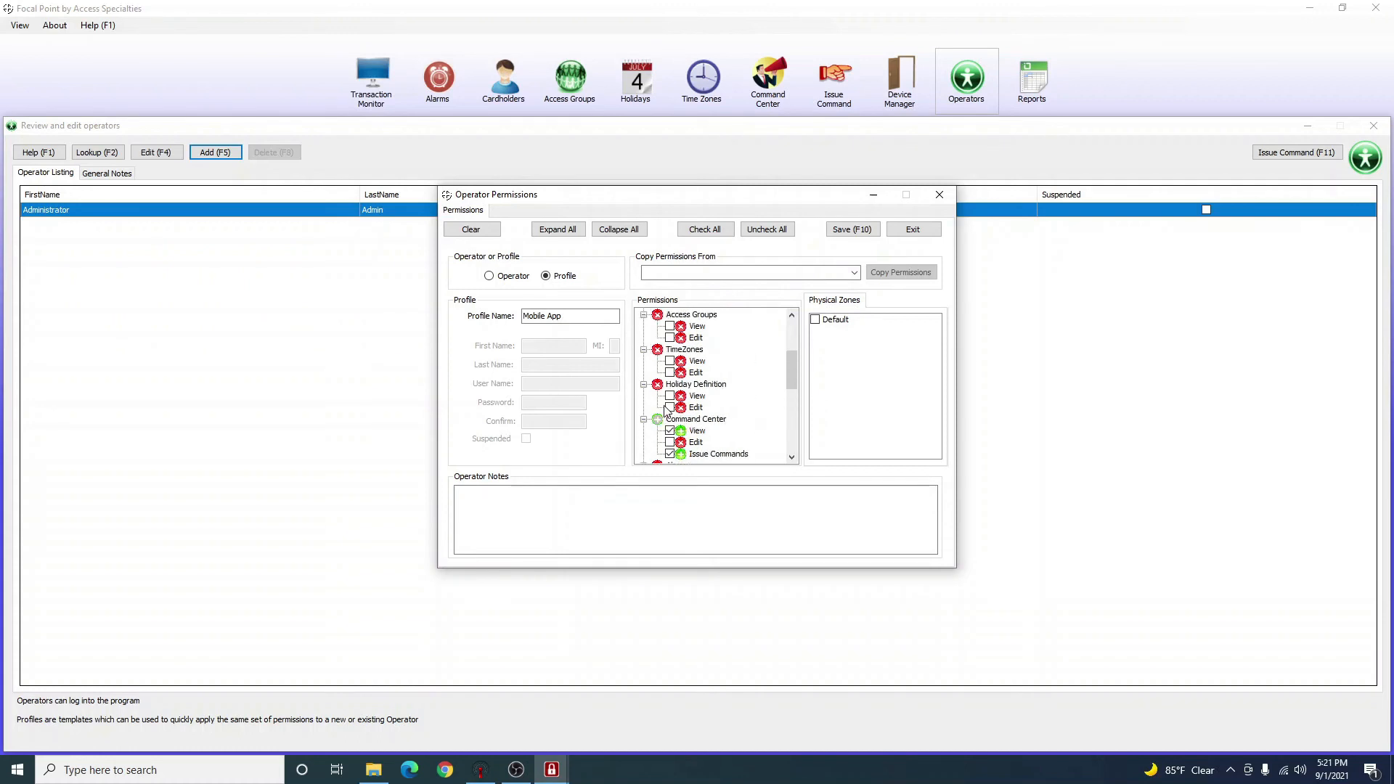
{"action": "left_click", "coordinate": [643, 315]}
{"action": "left_click", "coordinate": [644, 327]}
{"action": "left_click", "coordinate": [643, 337]}
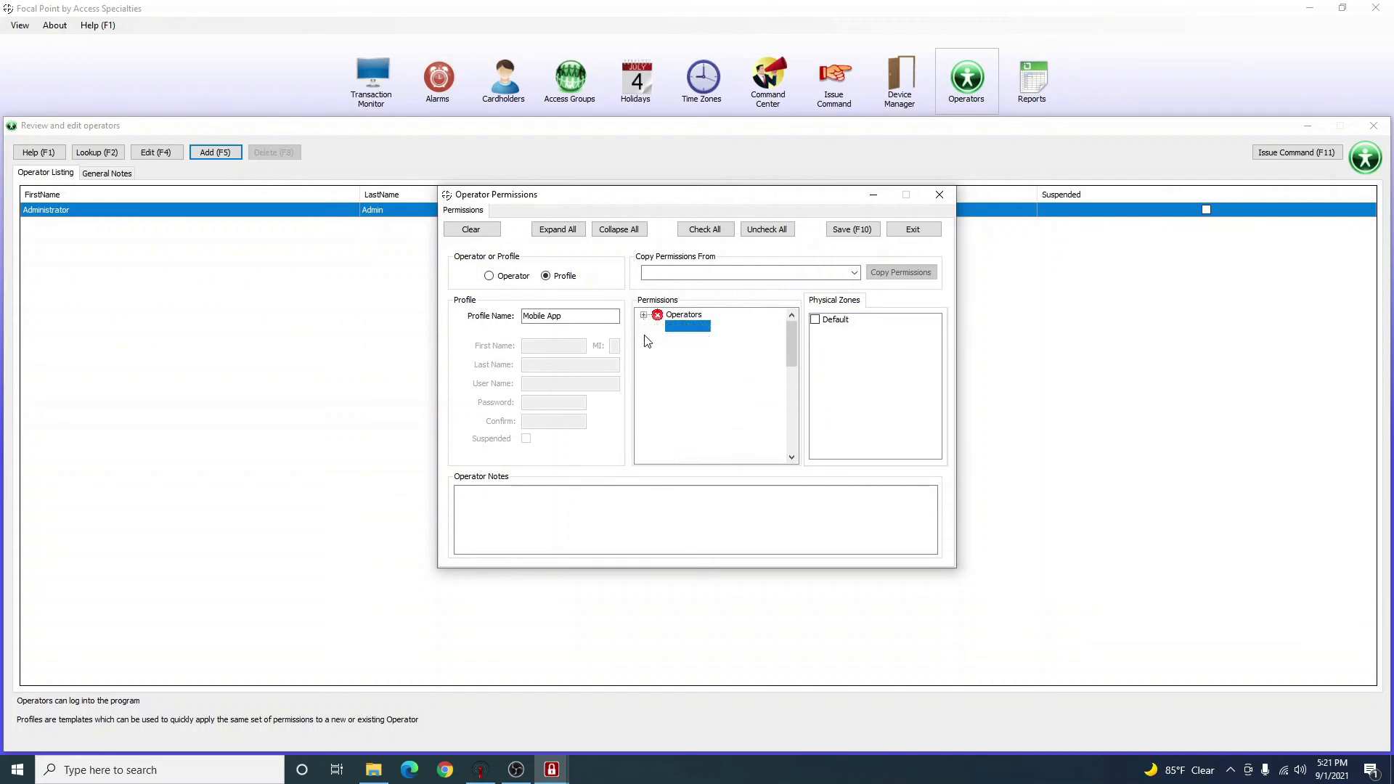
Collapse every permission group and expand only Command Center.
{"action": "left_click", "coordinate": [643, 350]}
{"action": "left_click", "coordinate": [643, 361]}
{"action": "left_click", "coordinate": [643, 373]}
{"action": "left_click", "coordinate": [643, 385]}
{"action": "left_click", "coordinate": [643, 396]}
{"action": "left_click", "coordinate": [644, 408]}
{"action": "left_click", "coordinate": [644, 420]}
{"action": "left_click", "coordinate": [643, 431]}
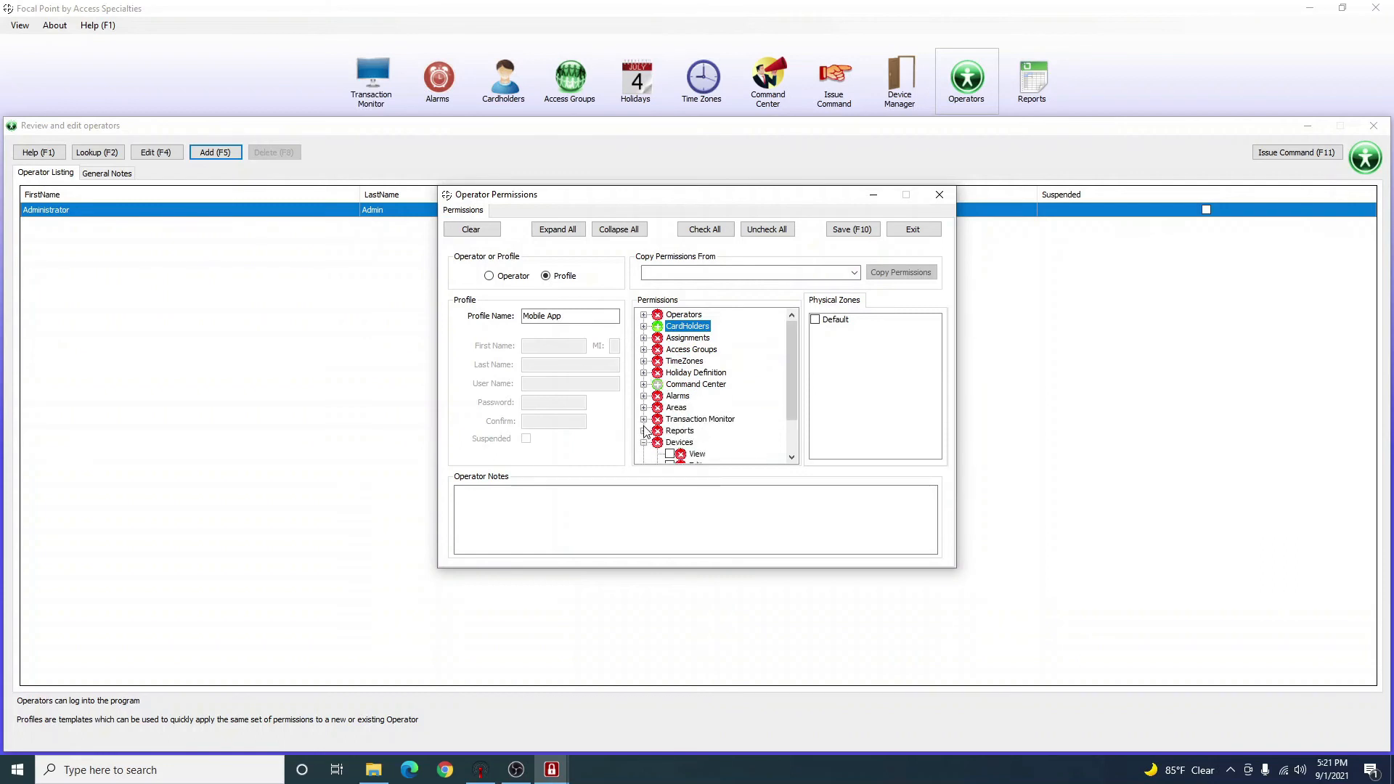
{"action": "left_click", "coordinate": [643, 443]}
{"action": "left_click", "coordinate": [644, 455]}
{"action": "left_click", "coordinate": [670, 387]}
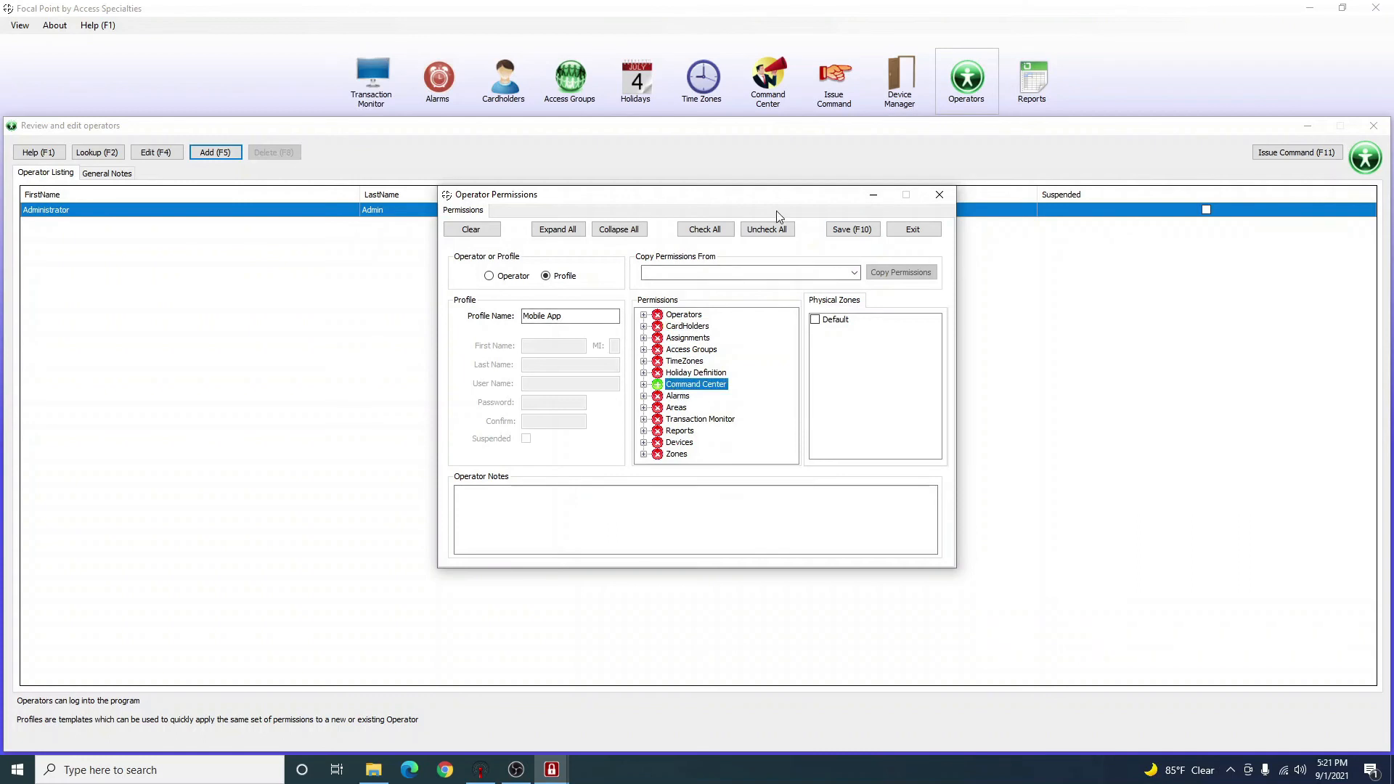
{"action": "left_click", "coordinate": [643, 385]}
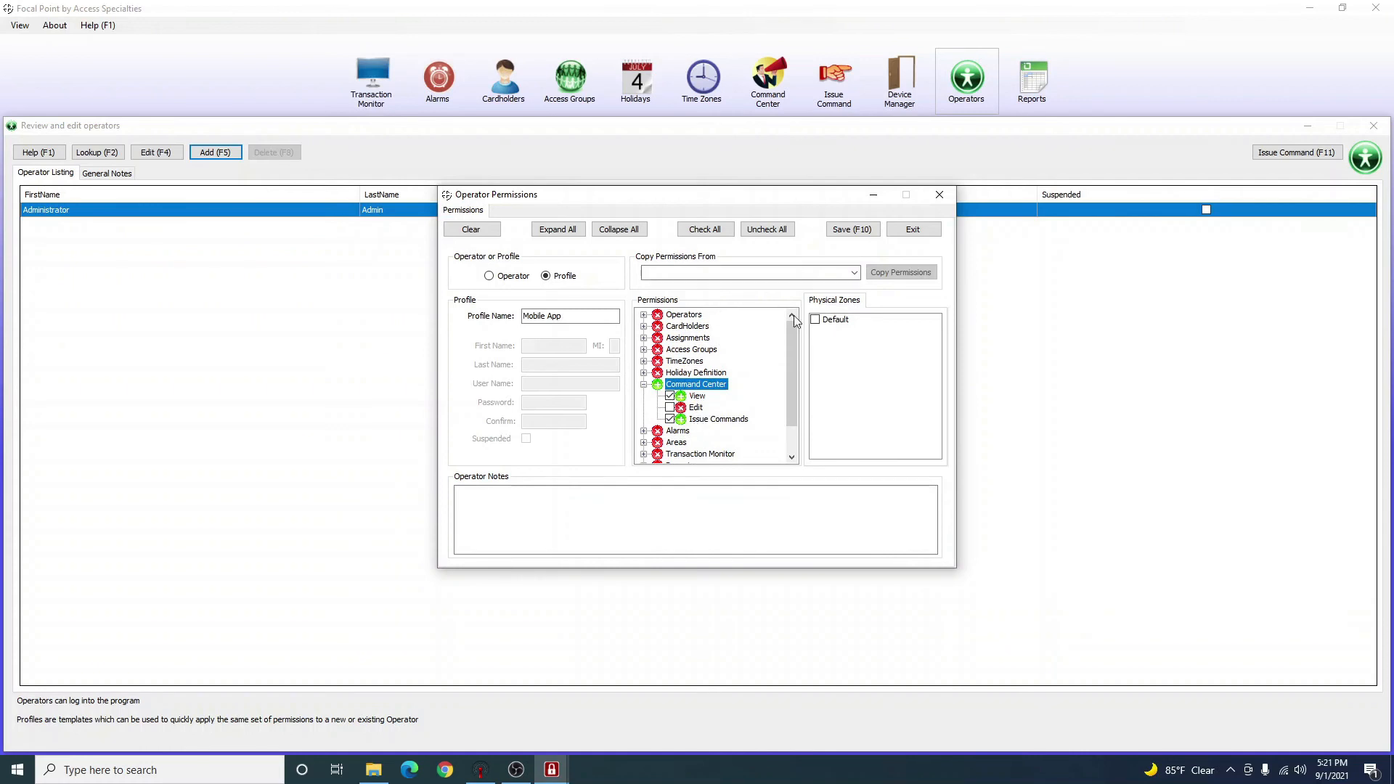
Grant the Default physical zone, save the Mobile App profile, and begin a new operator.
{"action": "left_click", "coordinate": [815, 321]}
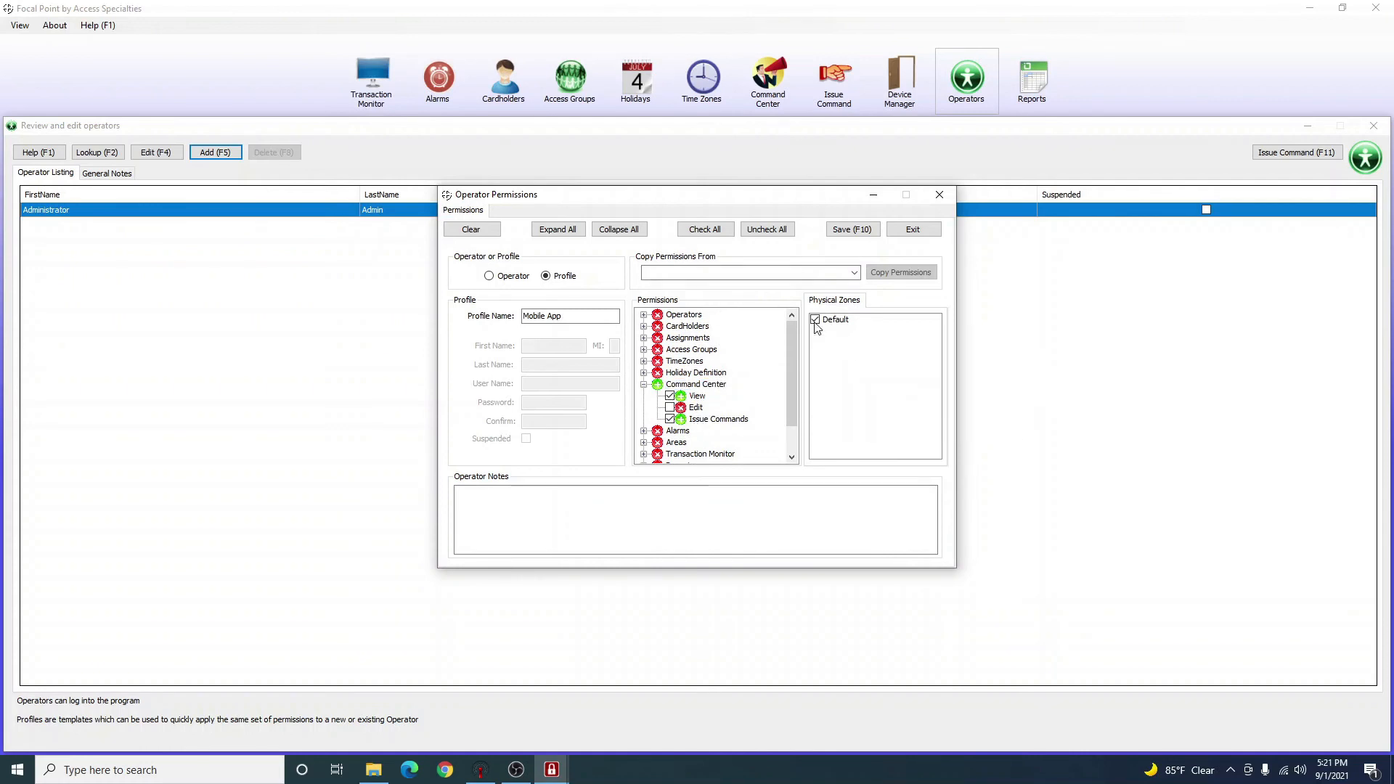
{"action": "left_click", "coordinate": [856, 231]}
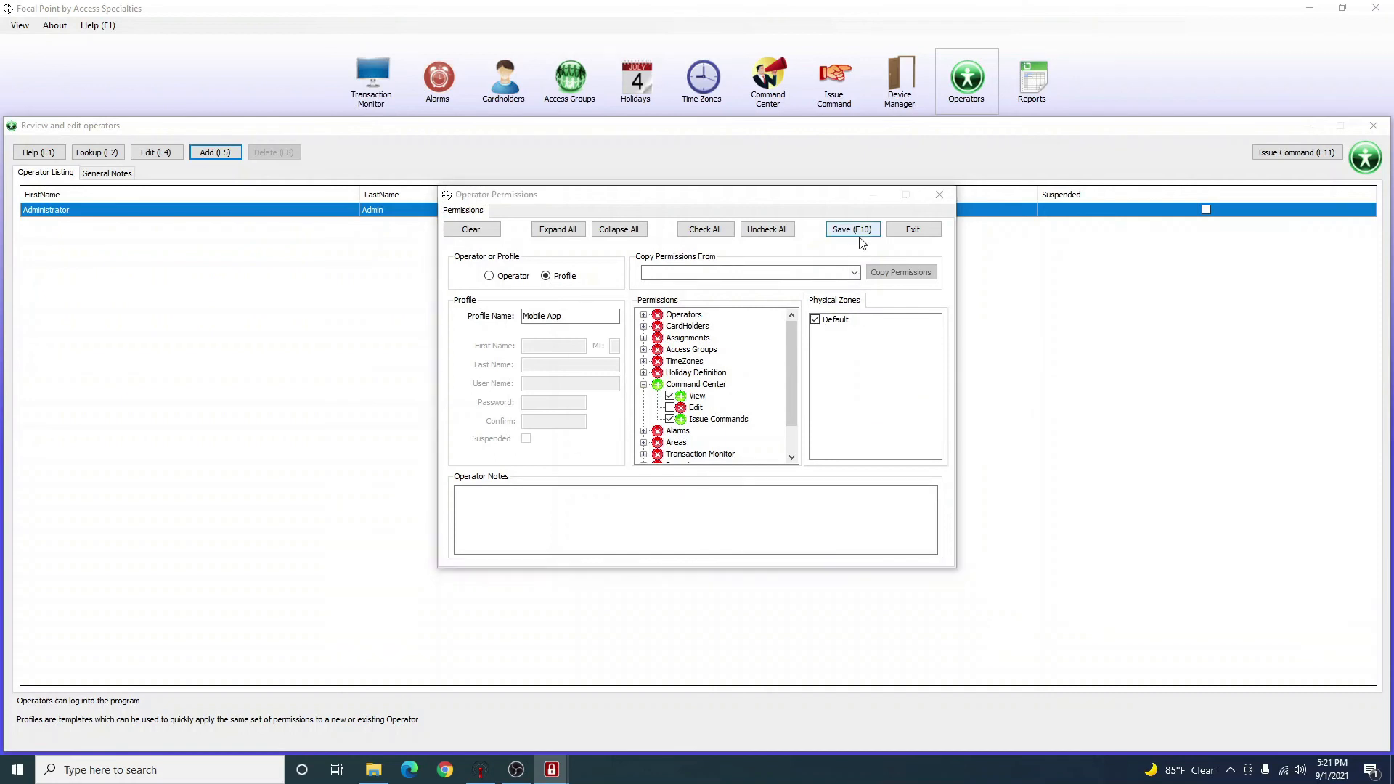
{"action": "left_click", "coordinate": [784, 428]}
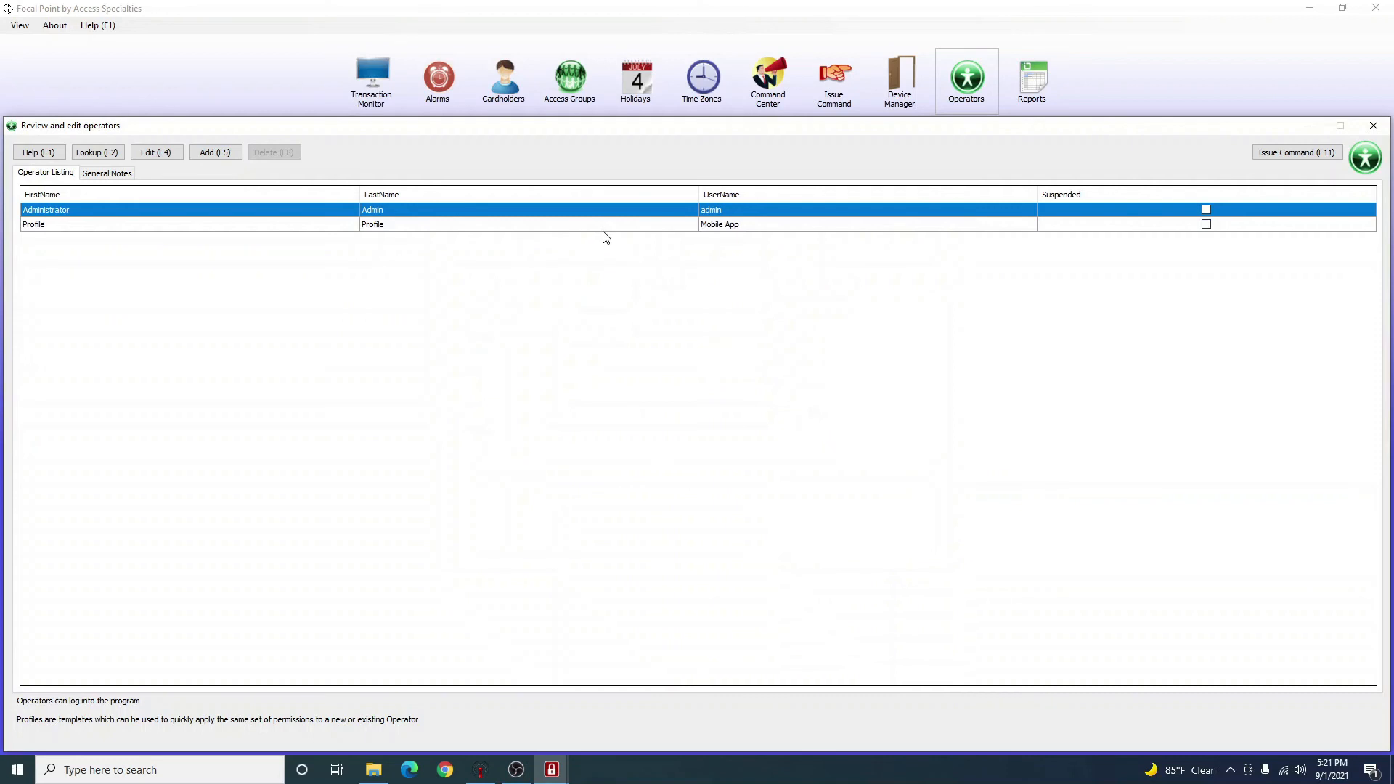
{"action": "left_click", "coordinate": [601, 228]}
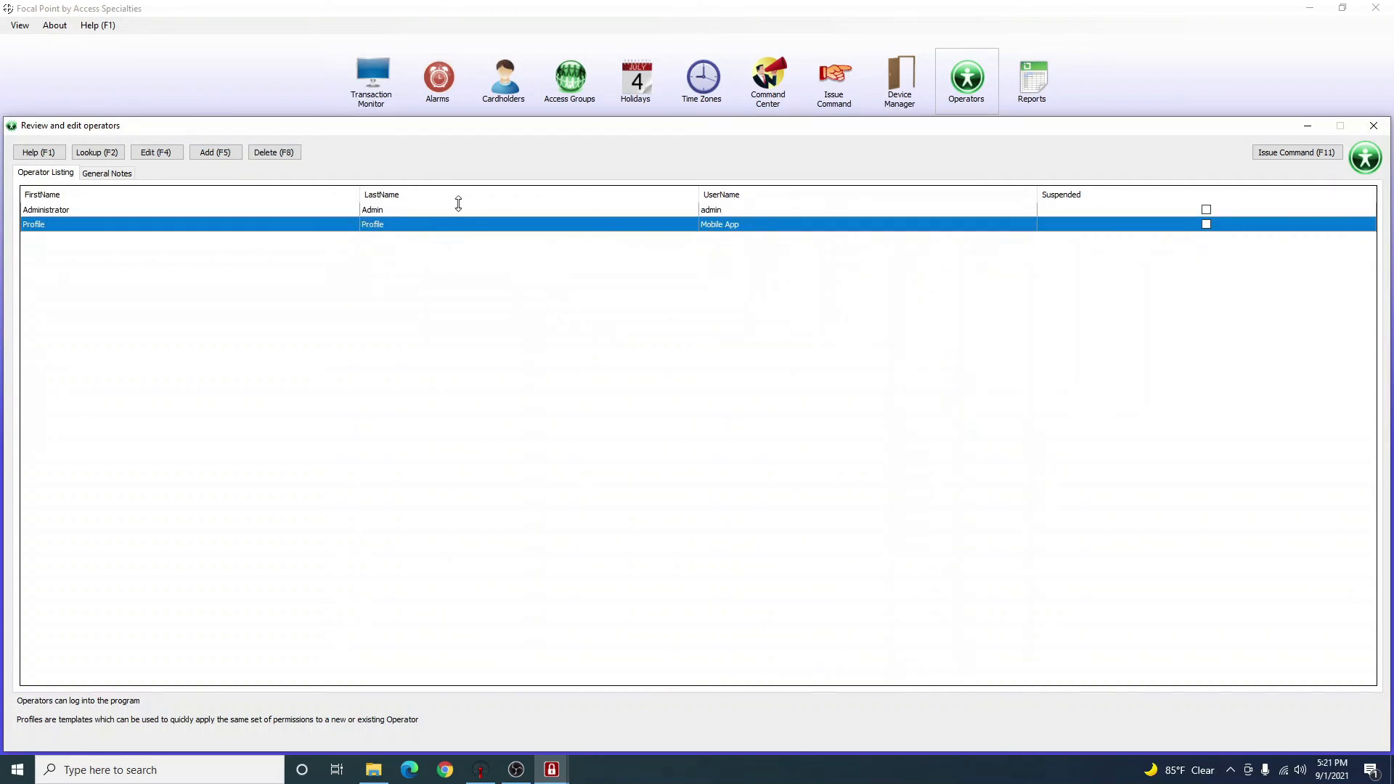
{"action": "left_click", "coordinate": [221, 154]}
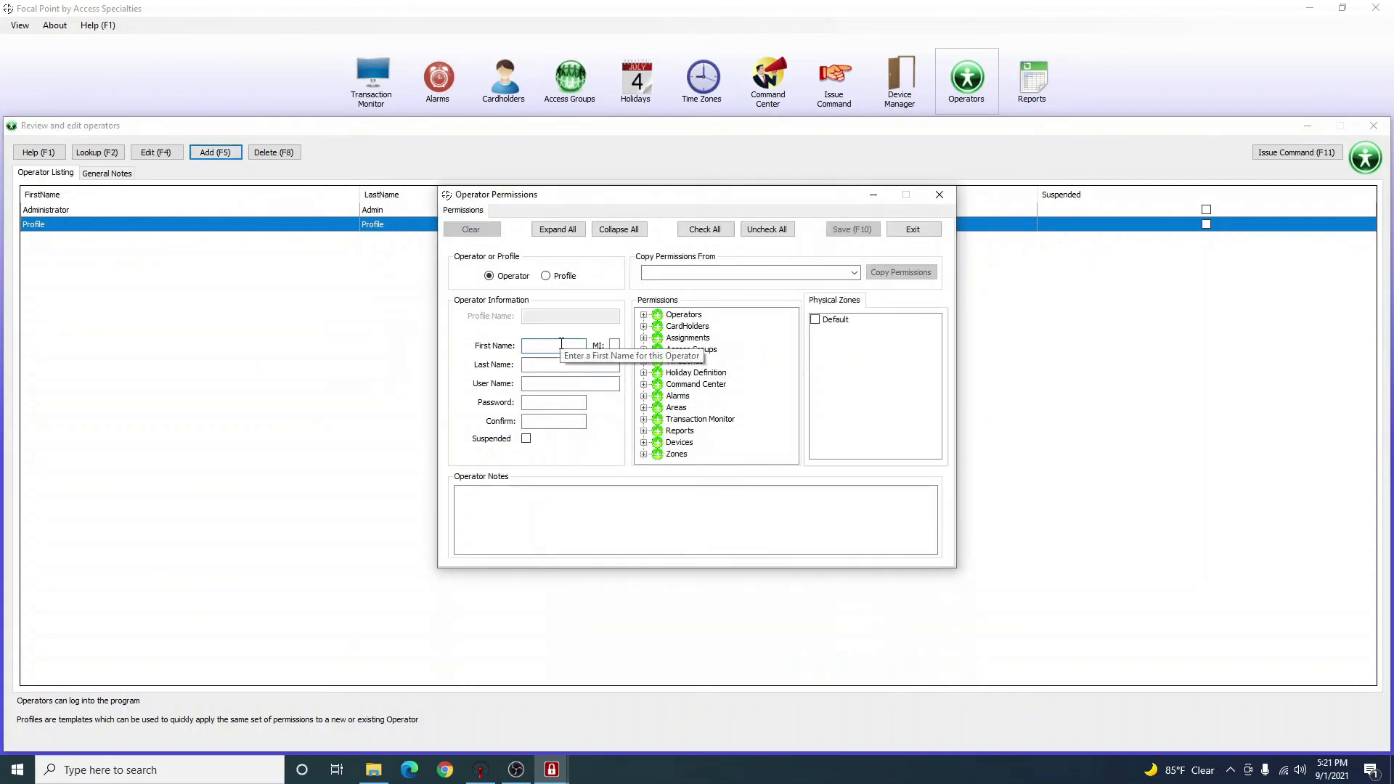
Enter 'Test' as first, last and user name, set a confirmed password, and grant Default zone access.
{"action": "type", "text": "Tes"}
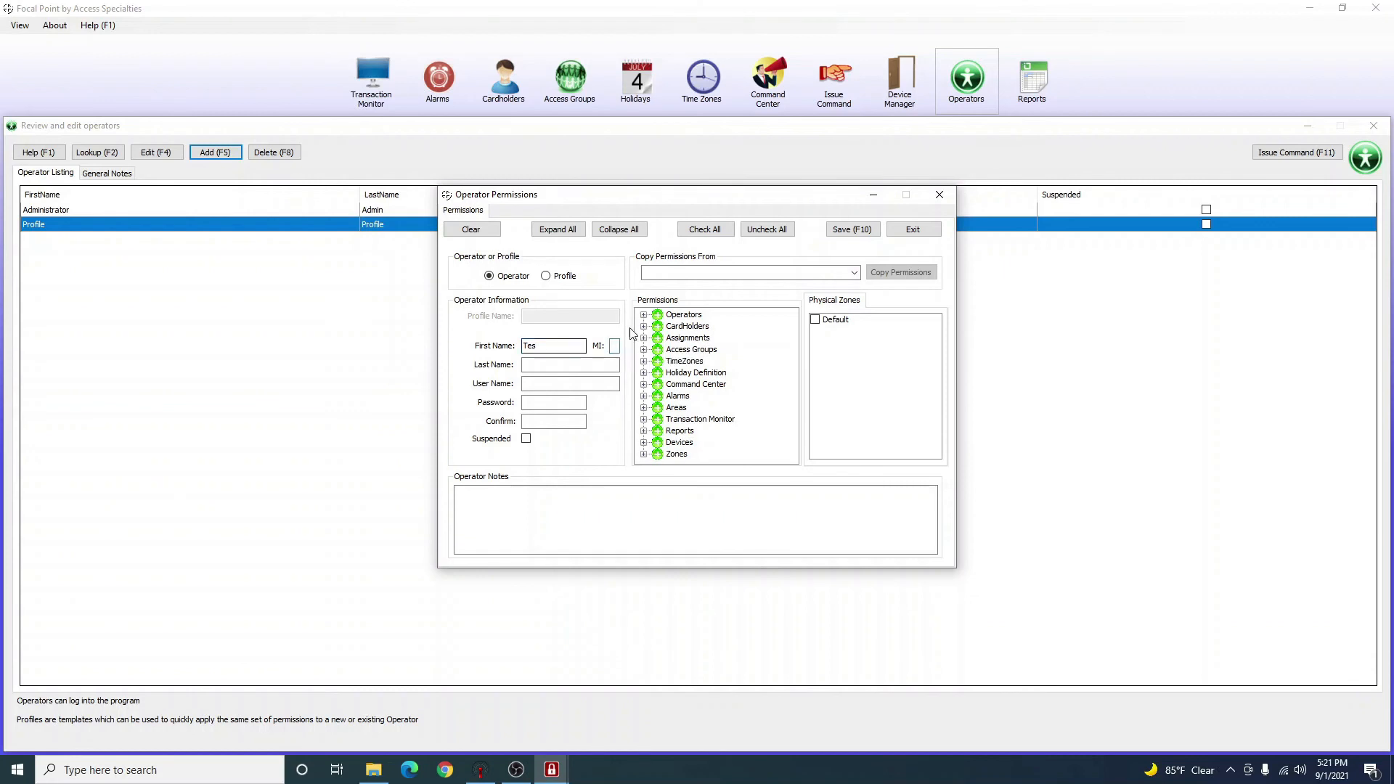
{"action": "key", "text": "Tab"}
{"action": "type", "text": "T"}
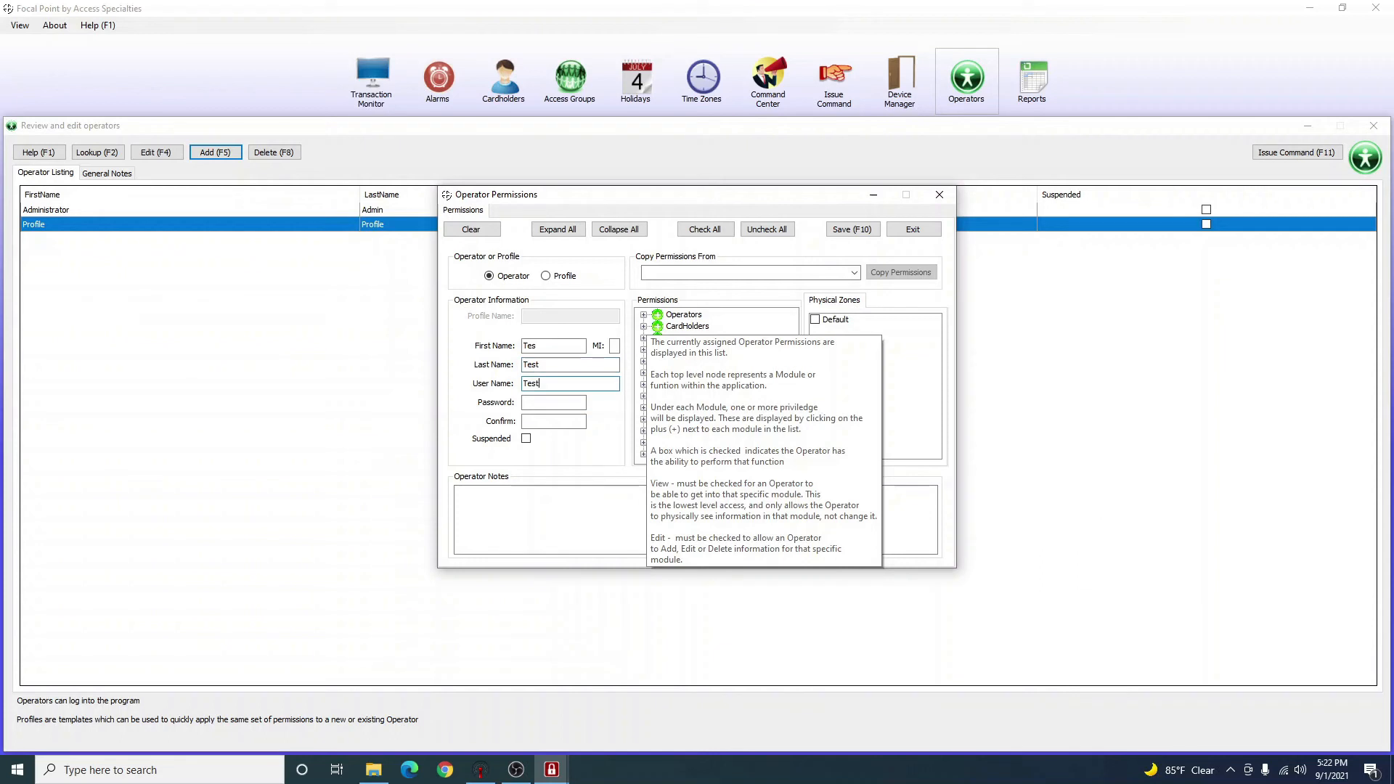
{"action": "type", "text": "est"}
{"action": "key", "text": "Tab"}
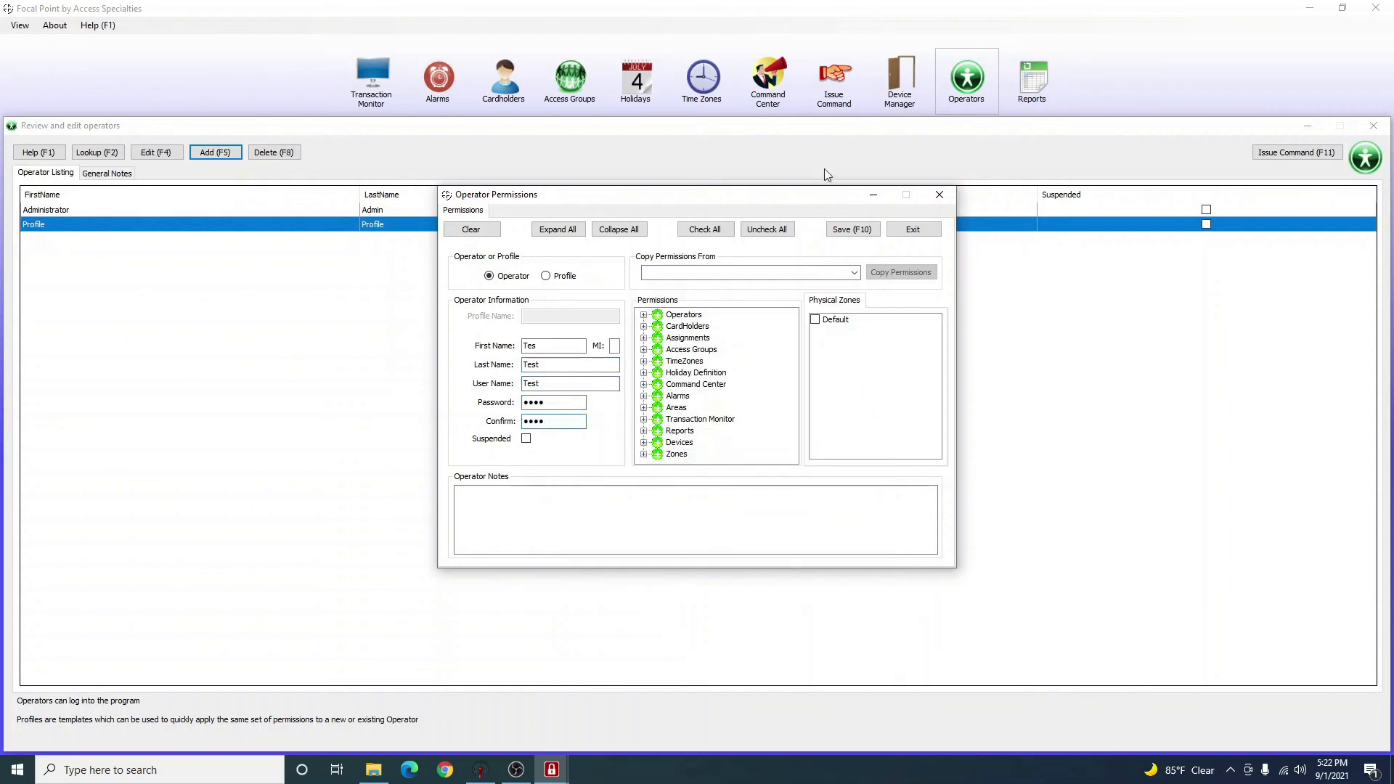
{"action": "mouse_move", "coordinate": [606, 278]}
{"action": "left_click", "coordinate": [815, 323]}
{"action": "mouse_move", "coordinate": [818, 324]}
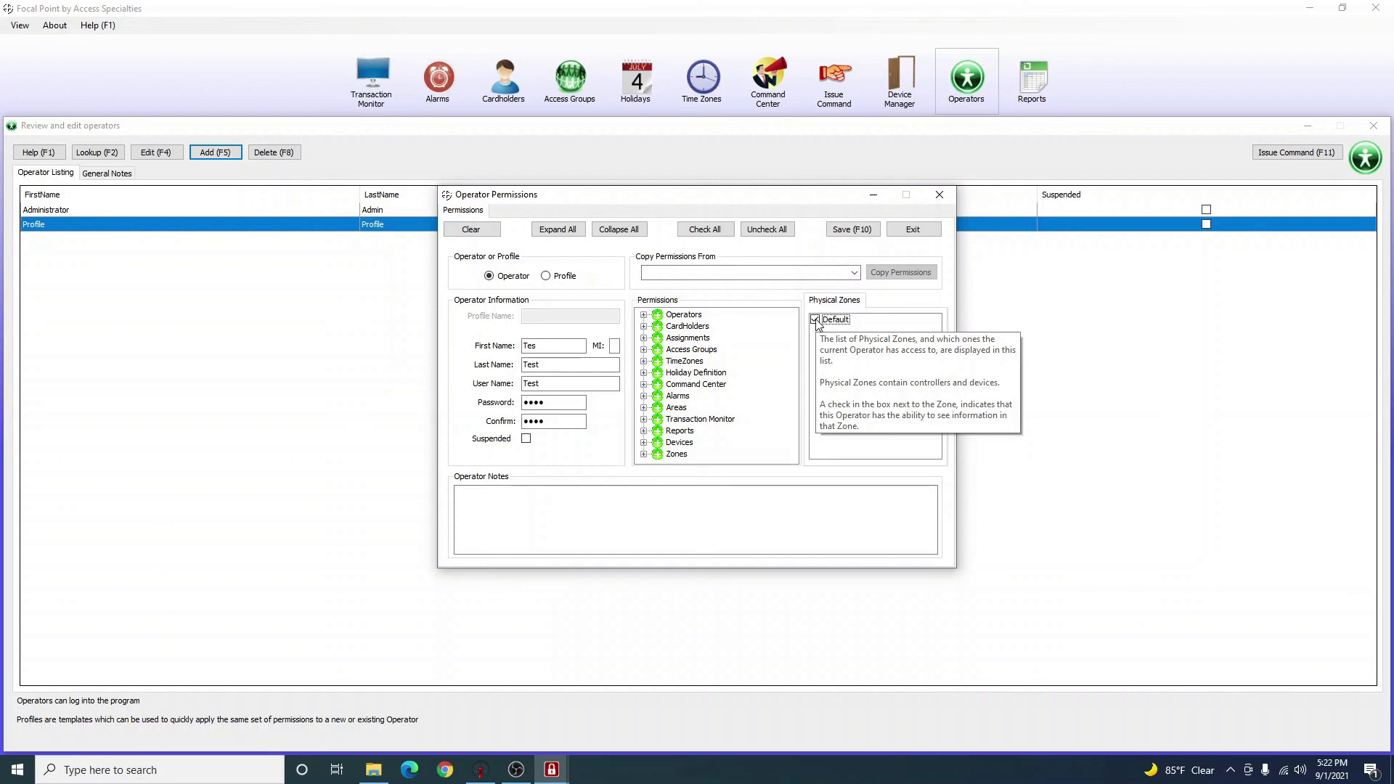
{"action": "left_click", "coordinate": [557, 347]}
{"action": "type", "text": "t"}
{"action": "left_click", "coordinate": [868, 357]}
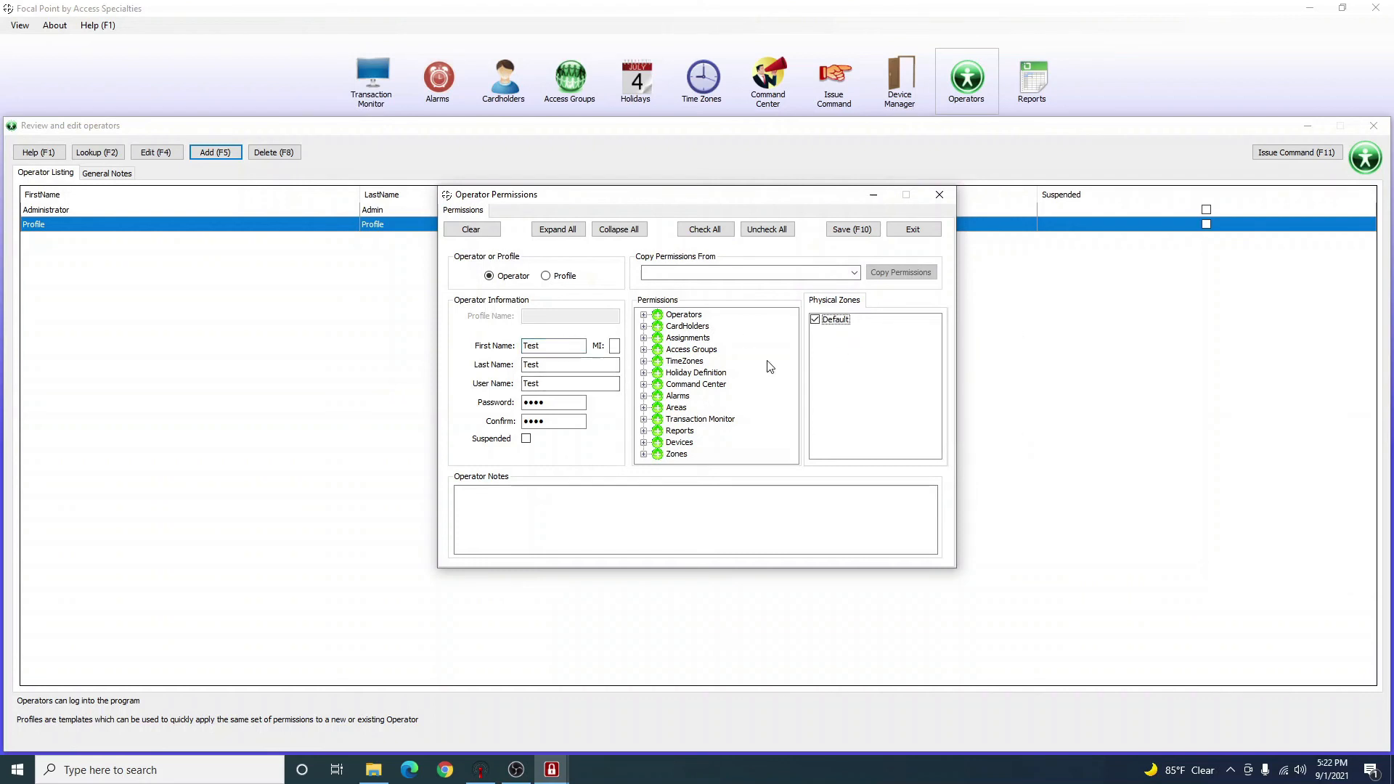
{"action": "mouse_move", "coordinate": [770, 366]}
Copy permissions from 'Profile Mobile App' to the Test operator and save it.
{"action": "left_click", "coordinate": [854, 274]}
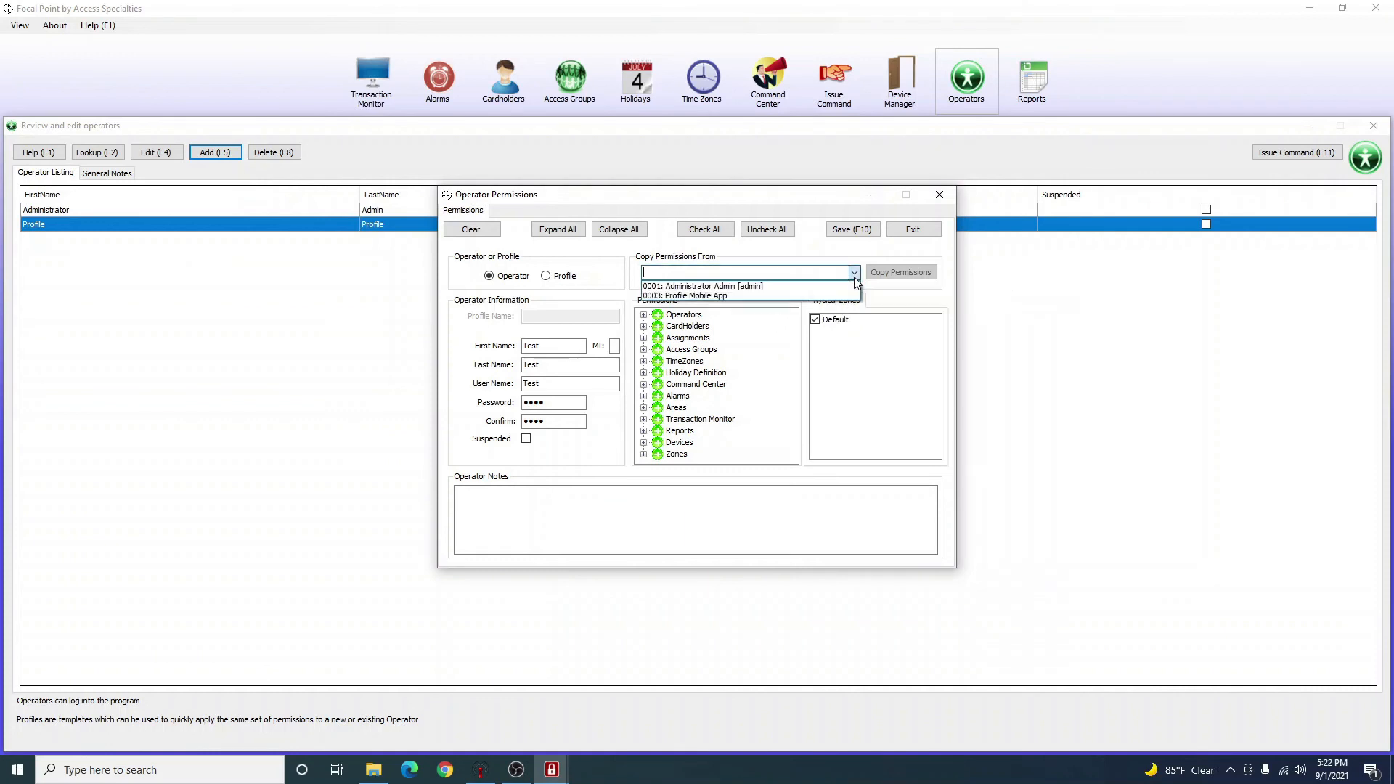
{"action": "left_click", "coordinate": [709, 297]}
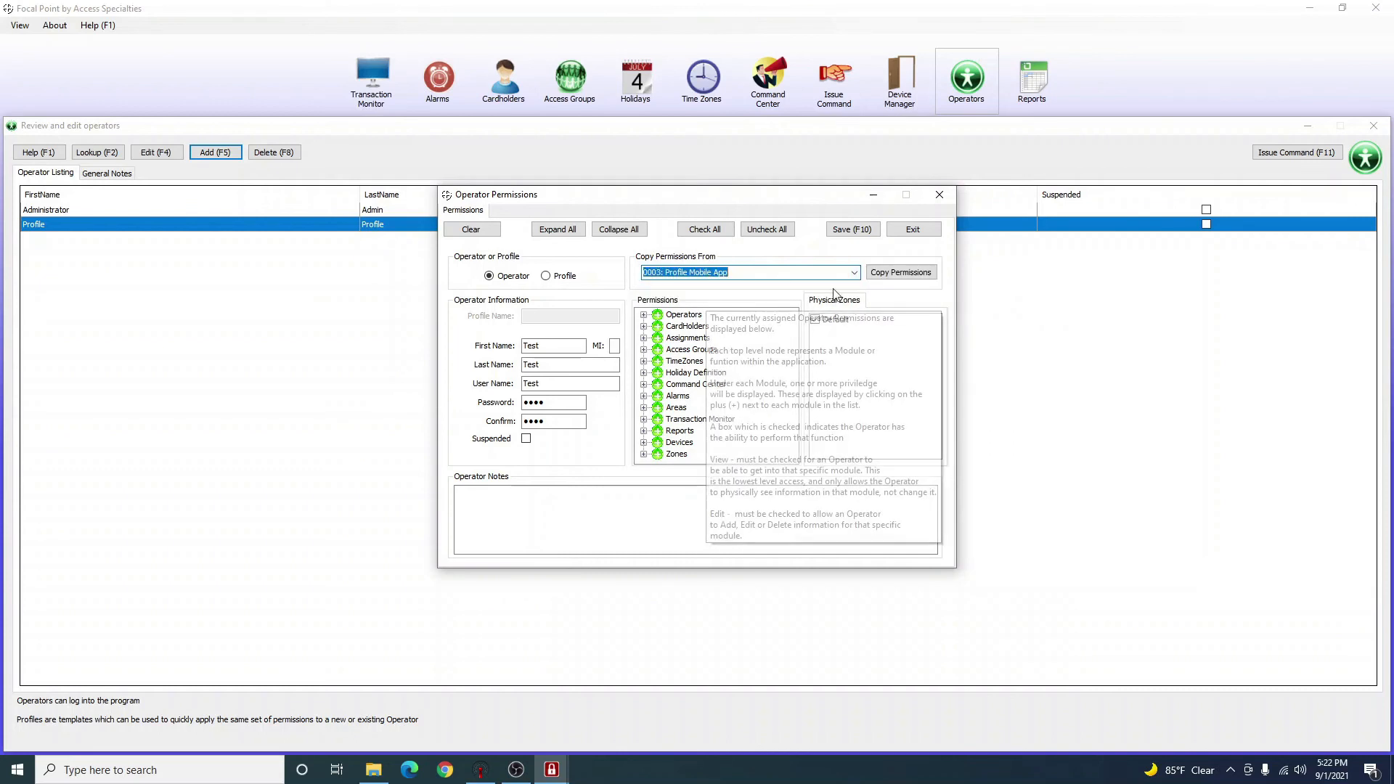
{"action": "left_click", "coordinate": [880, 276]}
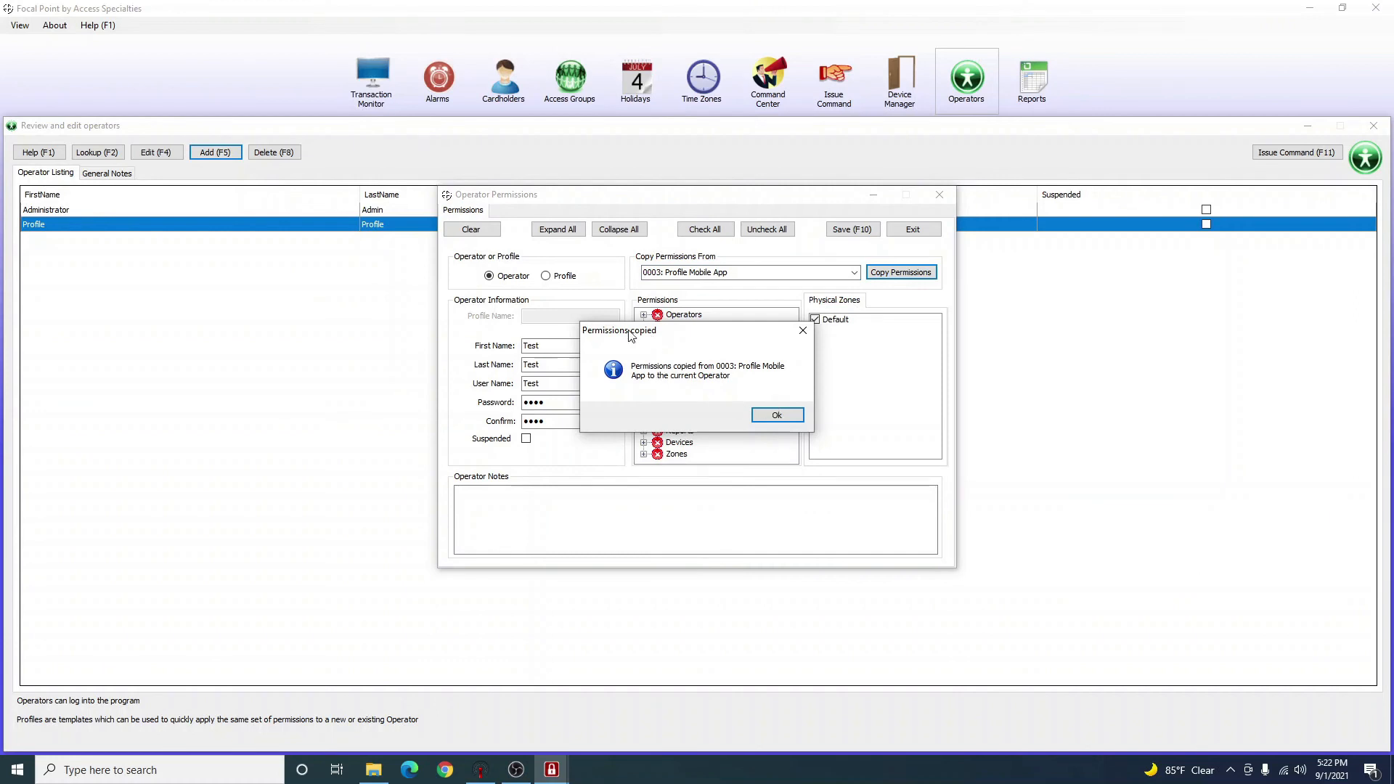
{"action": "left_click", "coordinate": [775, 417]}
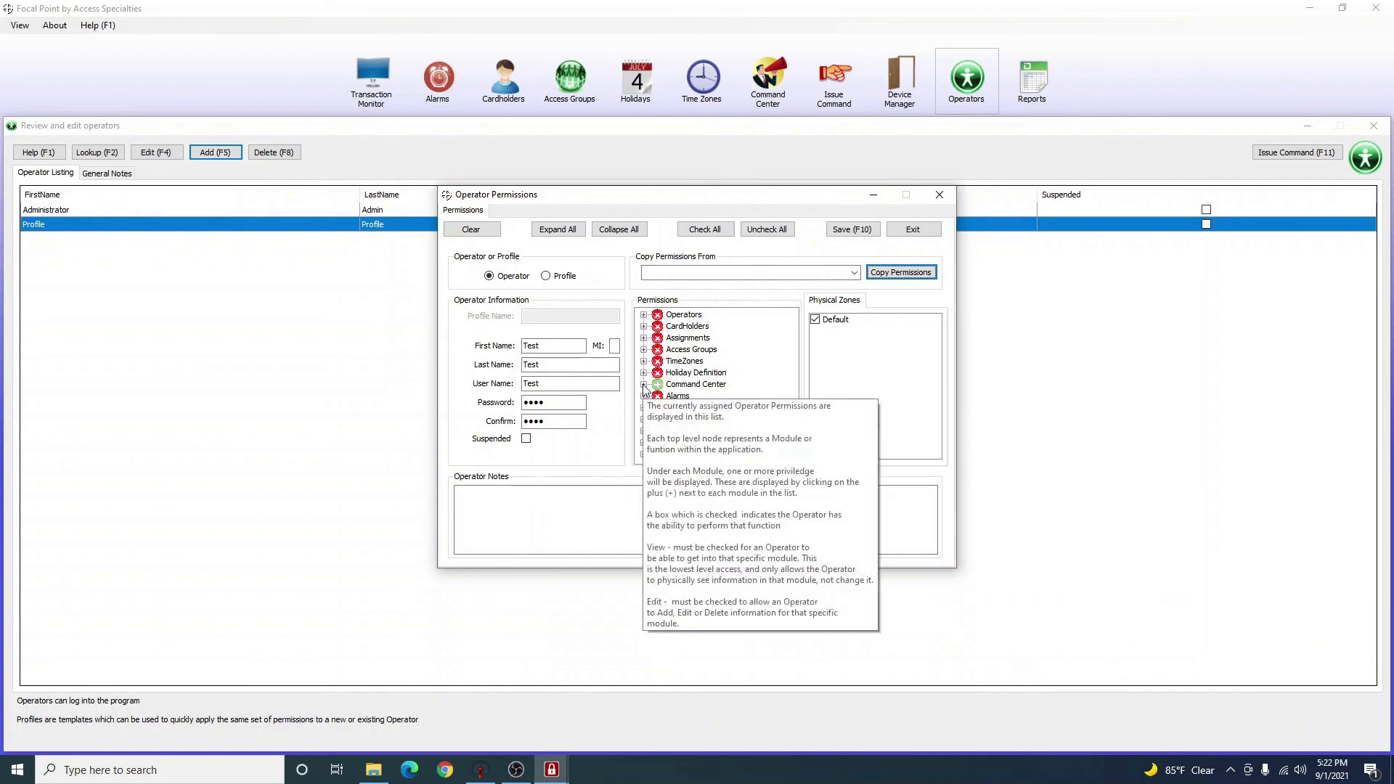
{"action": "left_click", "coordinate": [850, 407]}
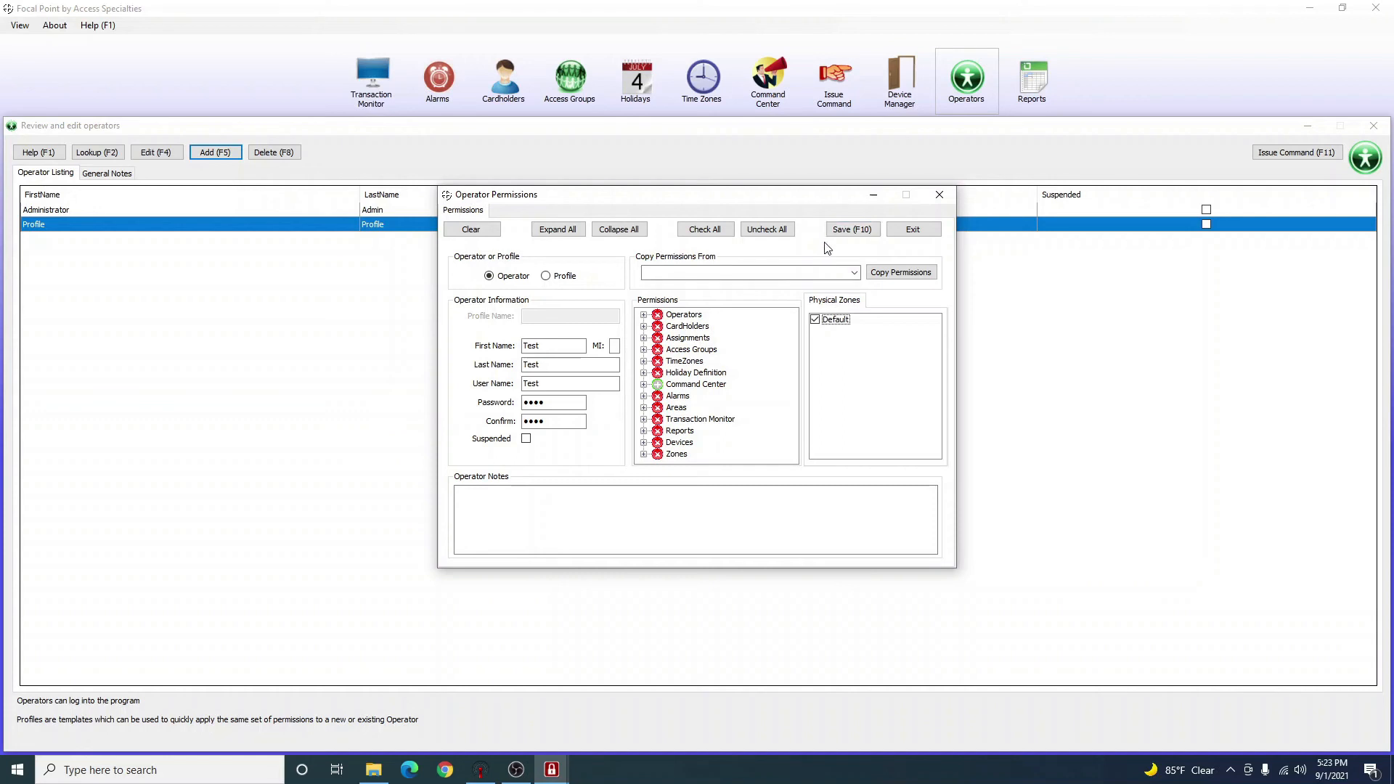
{"action": "left_click", "coordinate": [856, 229]}
{"action": "left_click", "coordinate": [785, 431]}
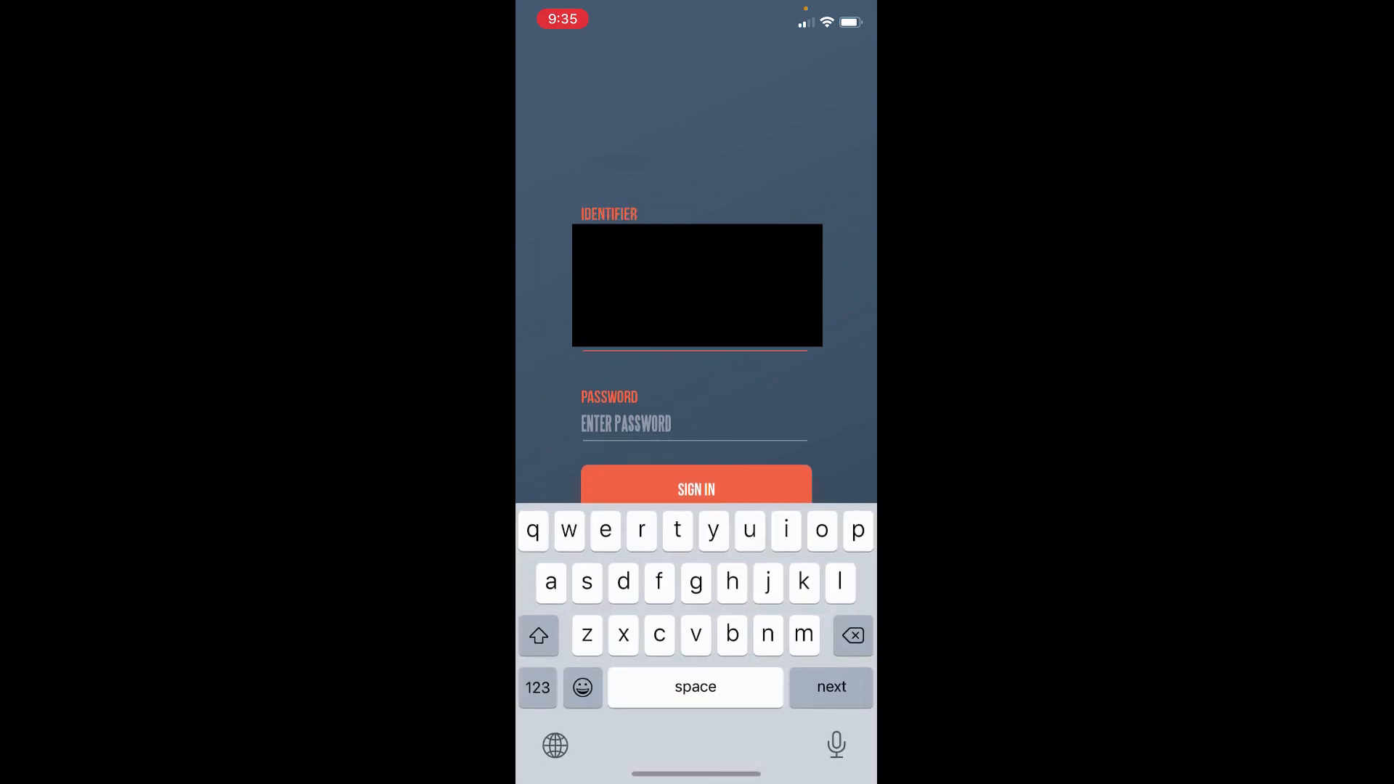
Sign in to the mobile app with the Test user name and password, then open Issue Command.
{"action": "type", "text": "t"}
{"action": "key", "text": "Return"}
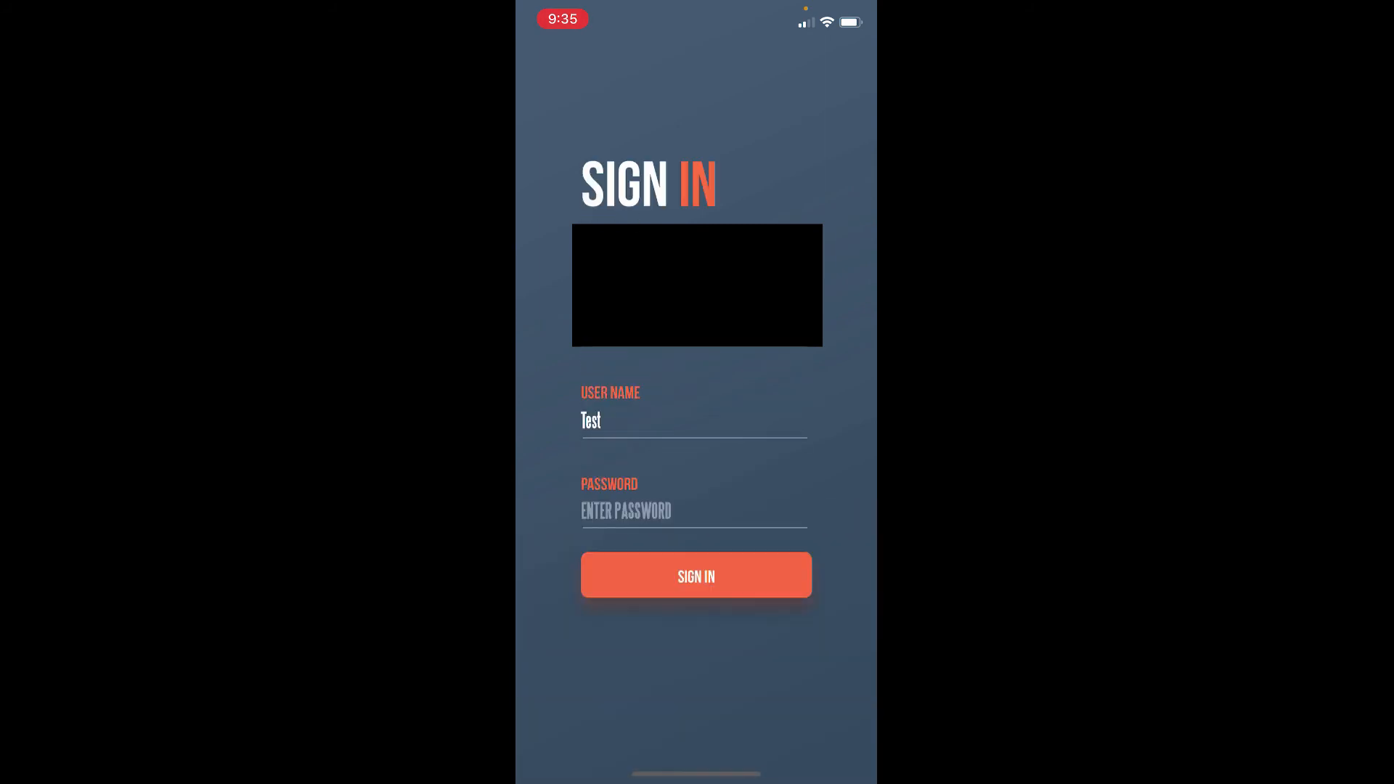
{"action": "left_click", "coordinate": [695, 511]}
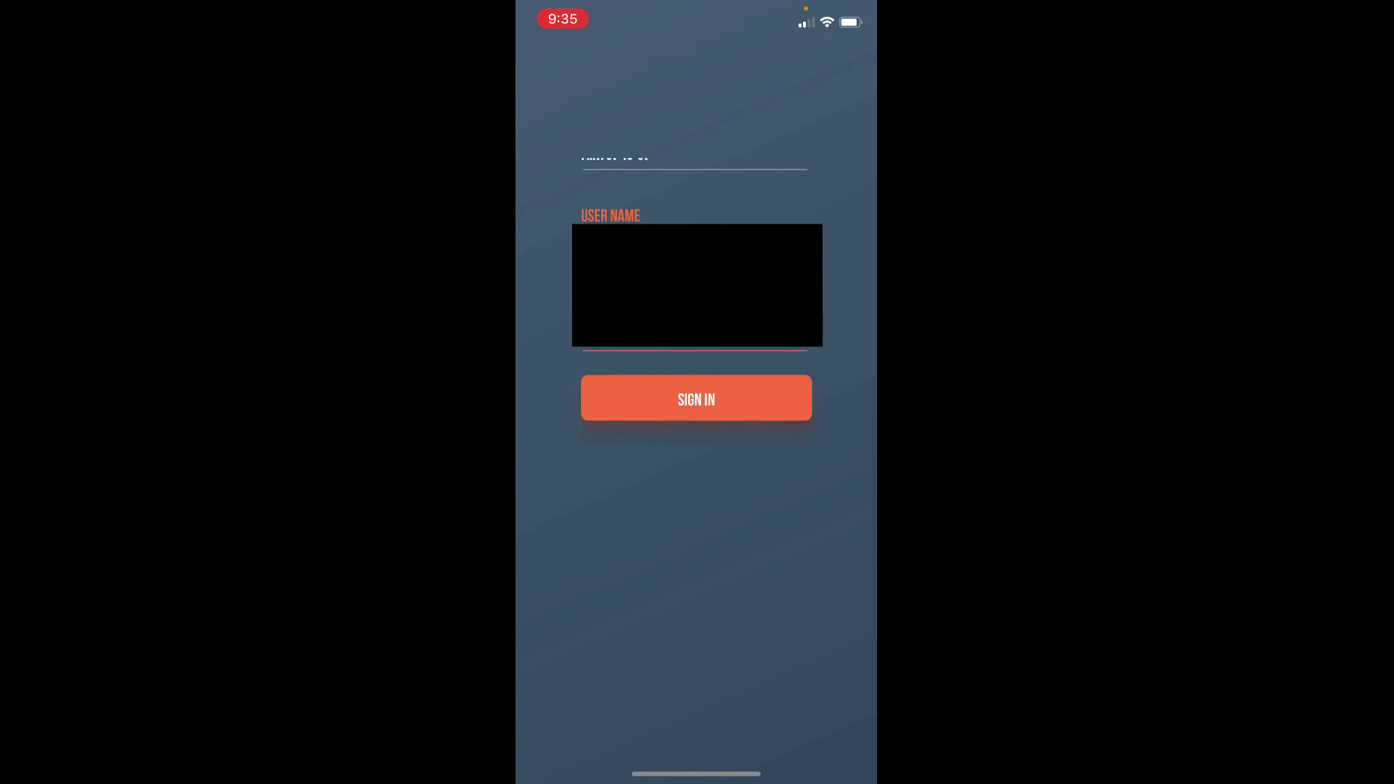
{"action": "left_click", "coordinate": [697, 398]}
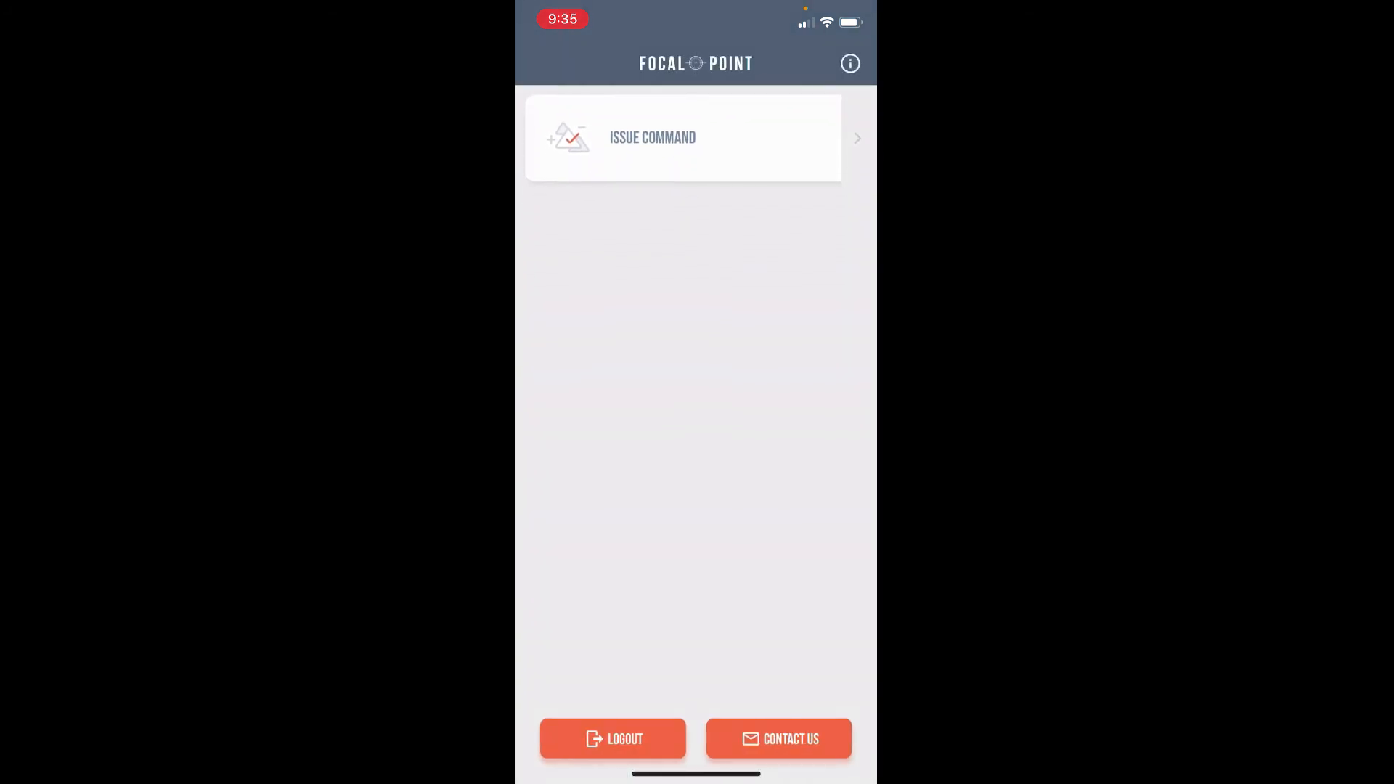
{"action": "left_click", "coordinate": [683, 138]}
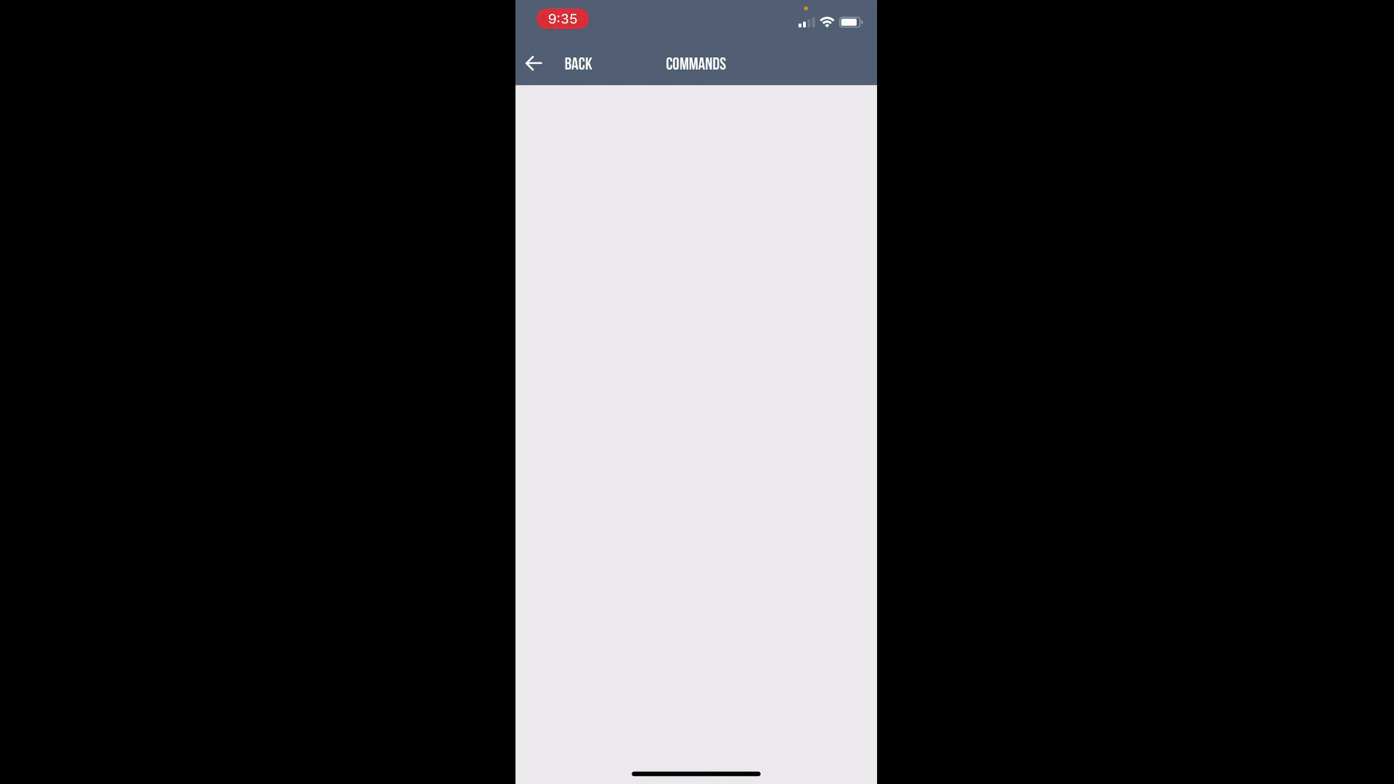
Refresh the command list and issue Grant Access on Door 2 twice, acknowledging each Success alert.
{"action": "left_click", "coordinate": [534, 64]}
{"action": "left_click", "coordinate": [683, 137]}
{"action": "scroll", "coordinate": [695, 327], "scroll_direction": "up", "scroll_amount": 2}
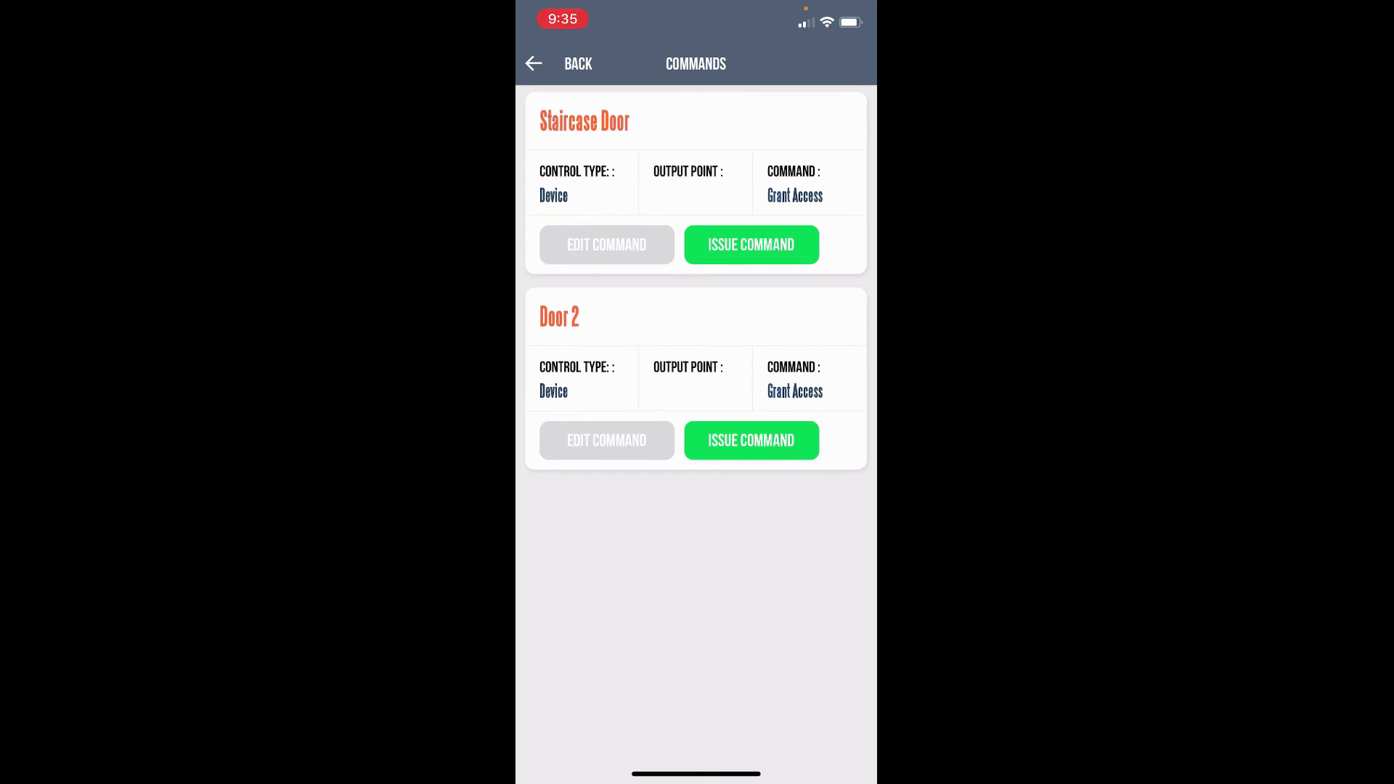
{"action": "left_click", "coordinate": [752, 440]}
{"action": "left_click", "coordinate": [695, 435]}
{"action": "left_click", "coordinate": [752, 440]}
{"action": "left_click", "coordinate": [697, 436]}
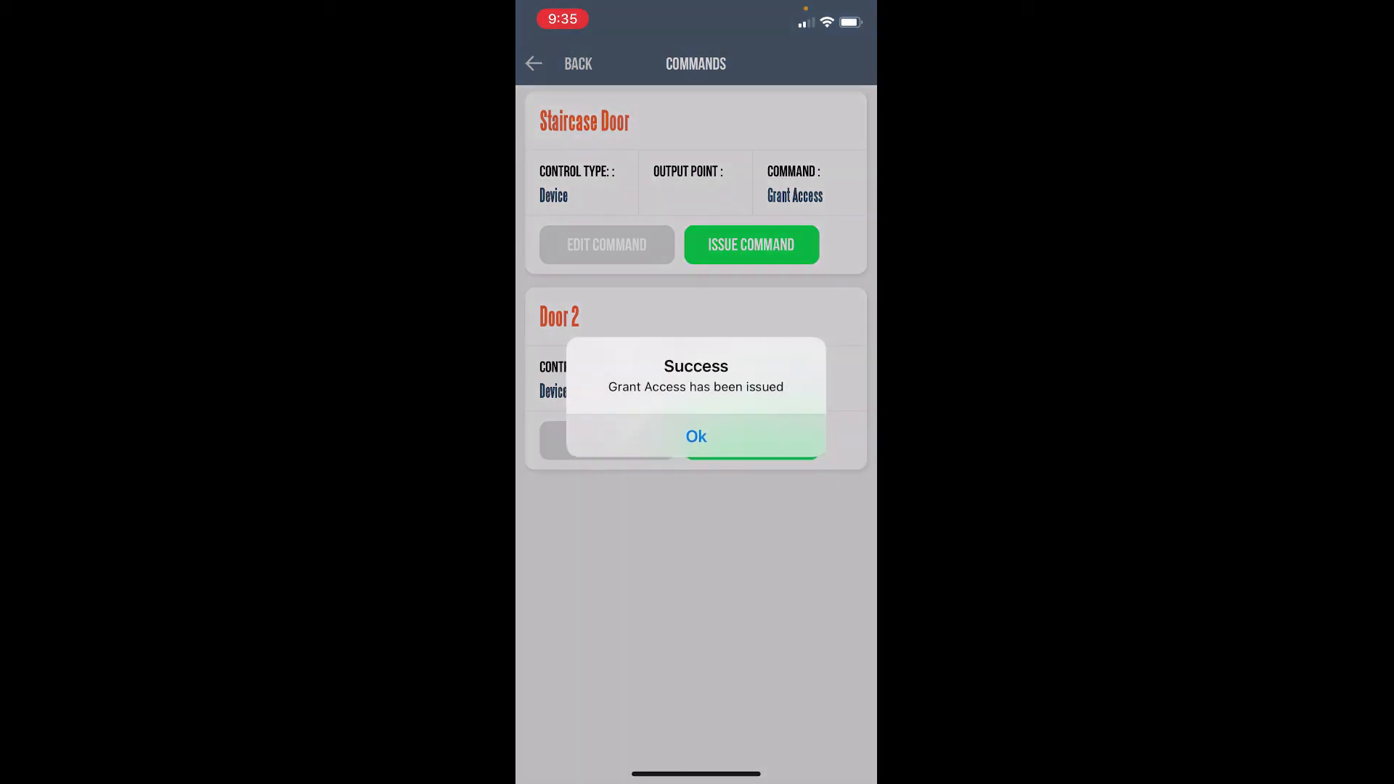
{"action": "scroll", "coordinate": [696, 436], "scroll_direction": "down", "scroll_amount": 2}
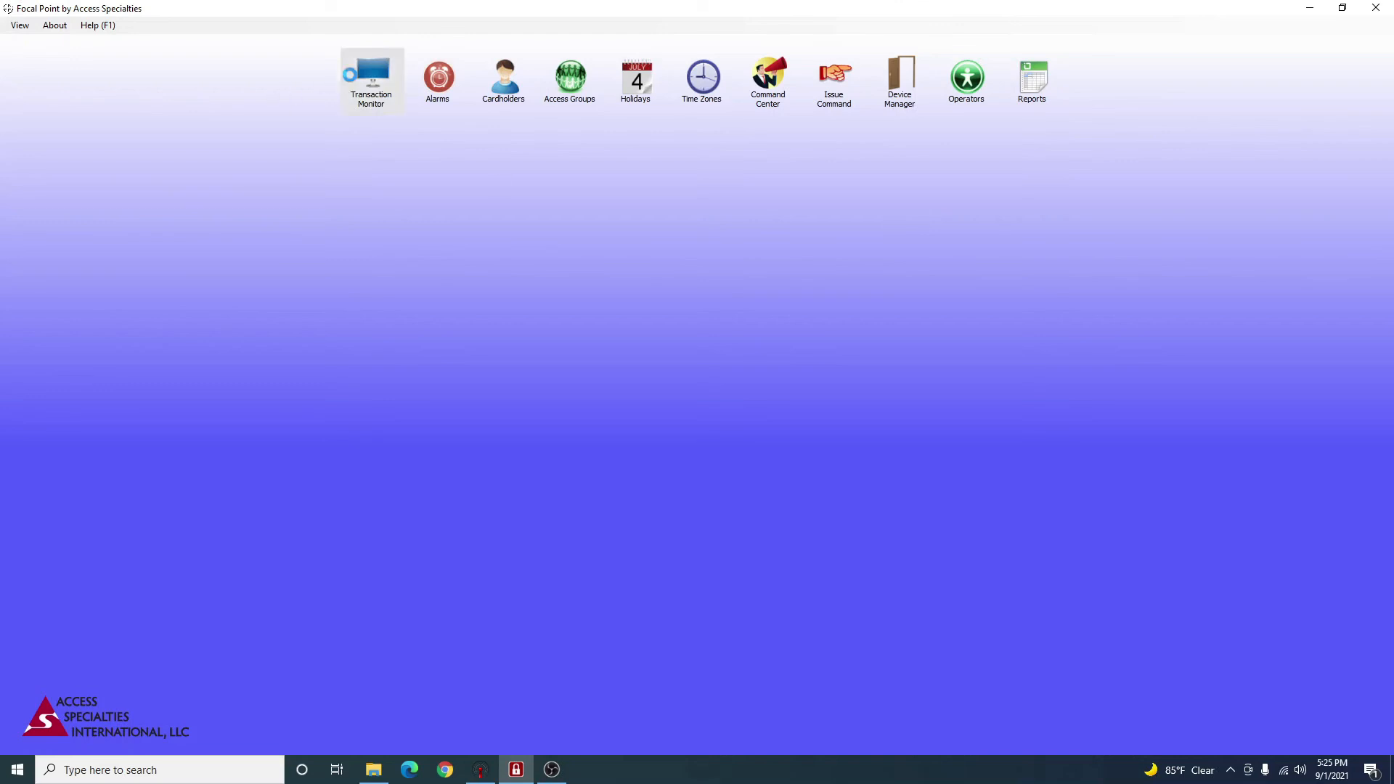
Scroll the Transaction Monitor to pause live events, then show Test Test's Access Granted cardholder data.
{"action": "left_click", "coordinate": [371, 78]}
{"action": "scroll", "coordinate": [434, 474], "scroll_direction": "up", "scroll_amount": 19}
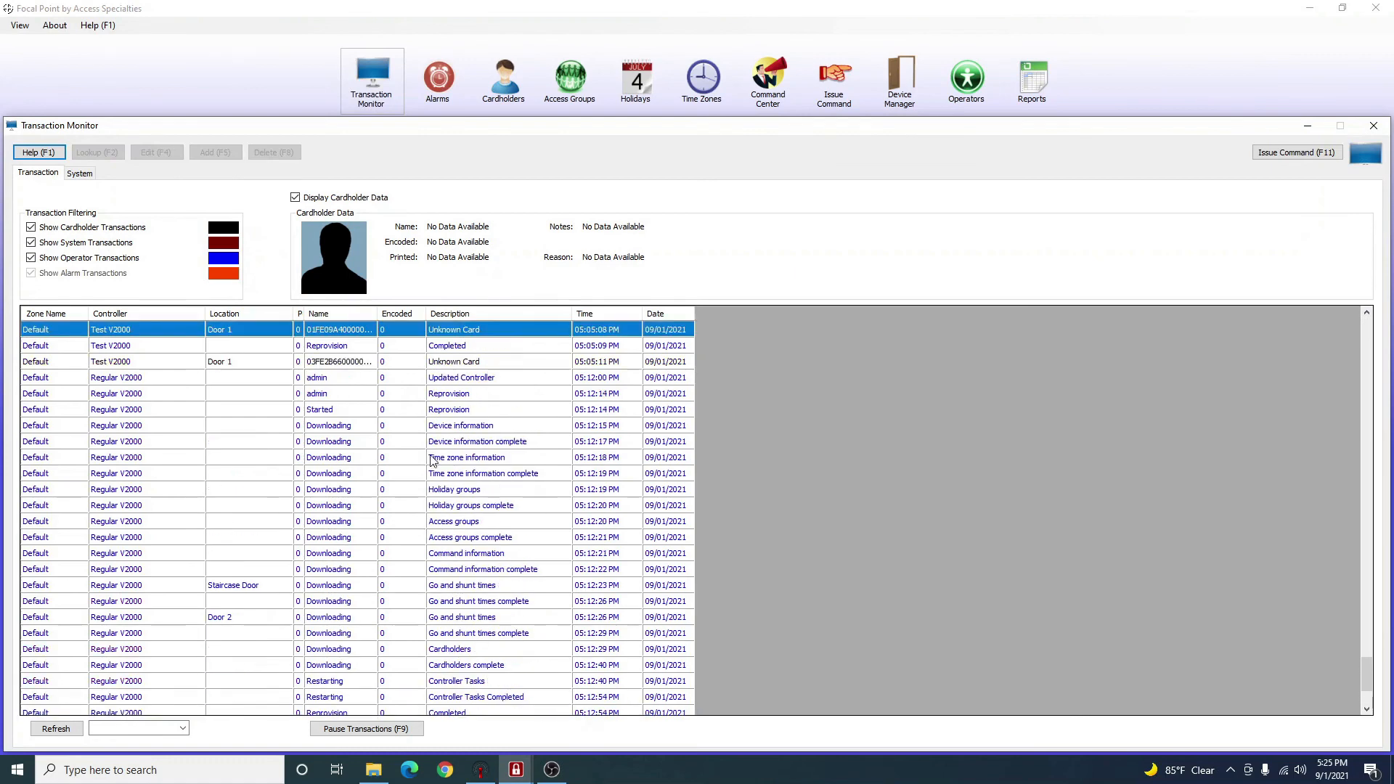
{"action": "scroll", "coordinate": [407, 457], "scroll_direction": "up", "scroll_amount": 20}
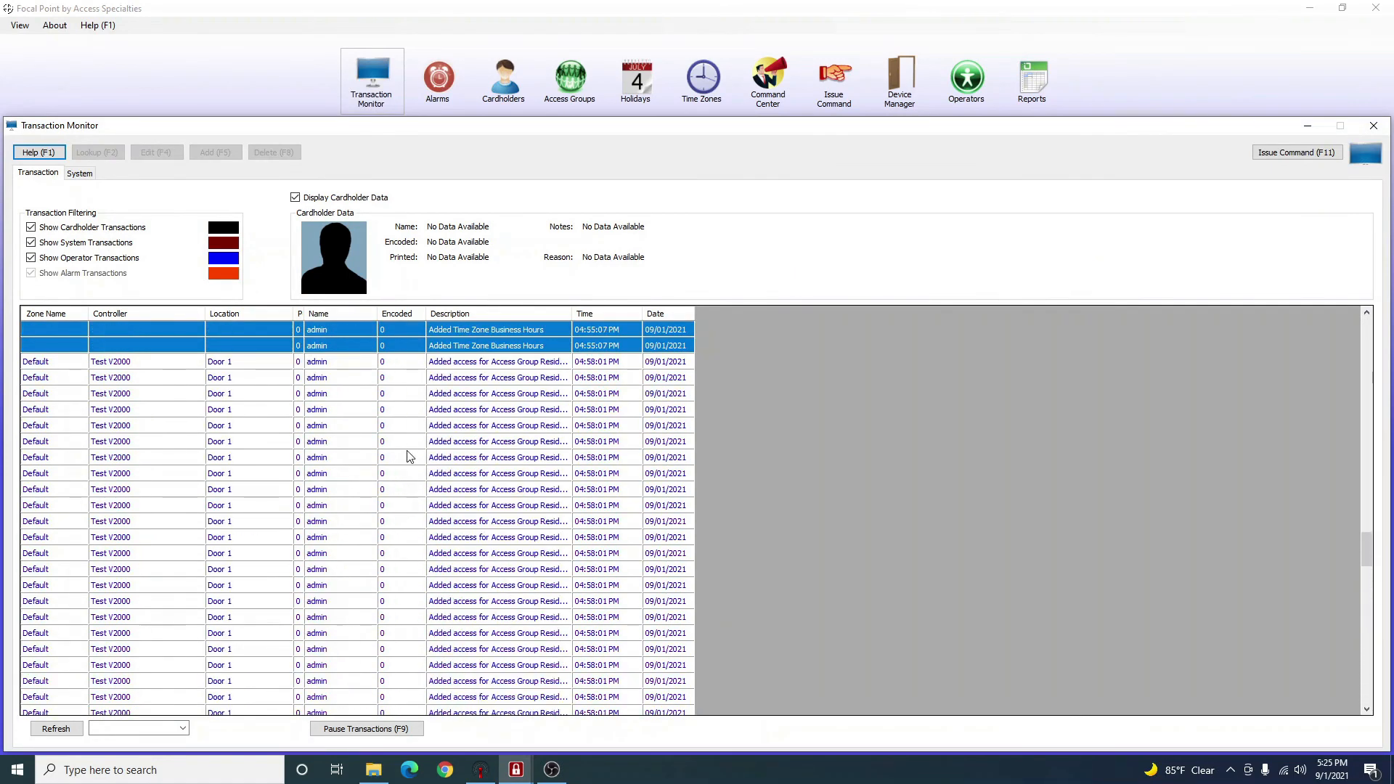
{"action": "scroll", "coordinate": [400, 452], "scroll_direction": "up", "scroll_amount": 8}
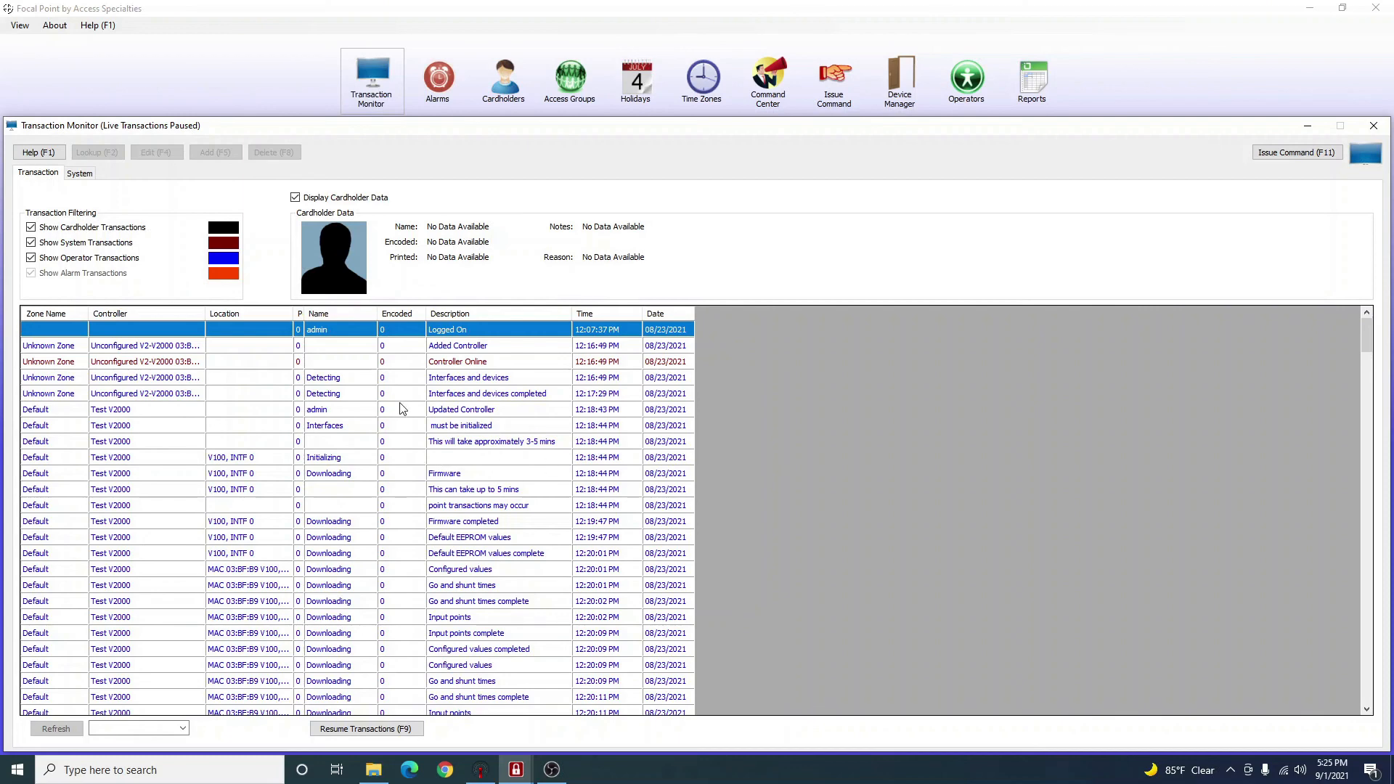
{"action": "scroll", "coordinate": [398, 408], "scroll_direction": "down", "scroll_amount": 20}
{"action": "scroll", "coordinate": [440, 359], "scroll_direction": "down", "scroll_amount": 15}
{"action": "scroll", "coordinate": [403, 513], "scroll_direction": "up", "scroll_amount": 4}
{"action": "left_click", "coordinate": [342, 618]}
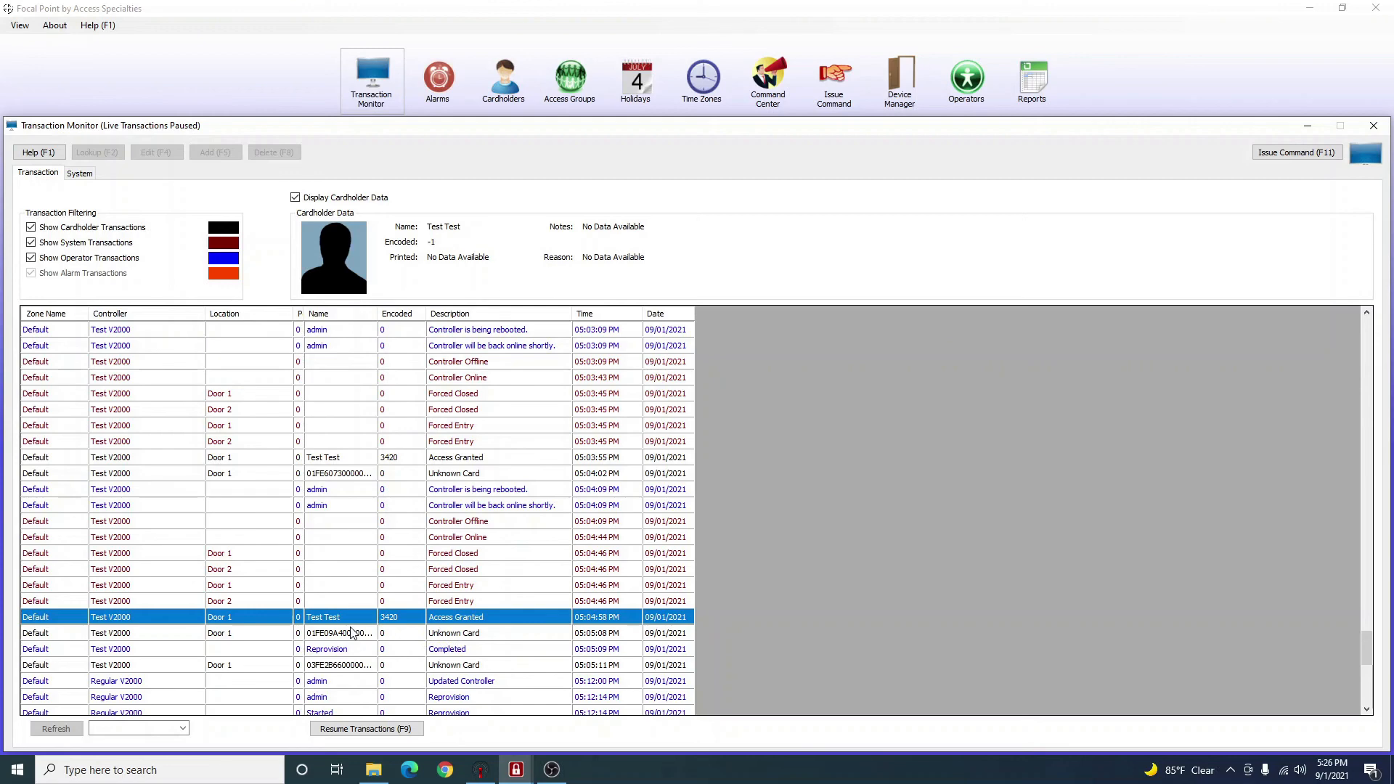
Start a new report in the Report Generator with the Transactions report type.
{"action": "left_click", "coordinate": [1020, 108]}
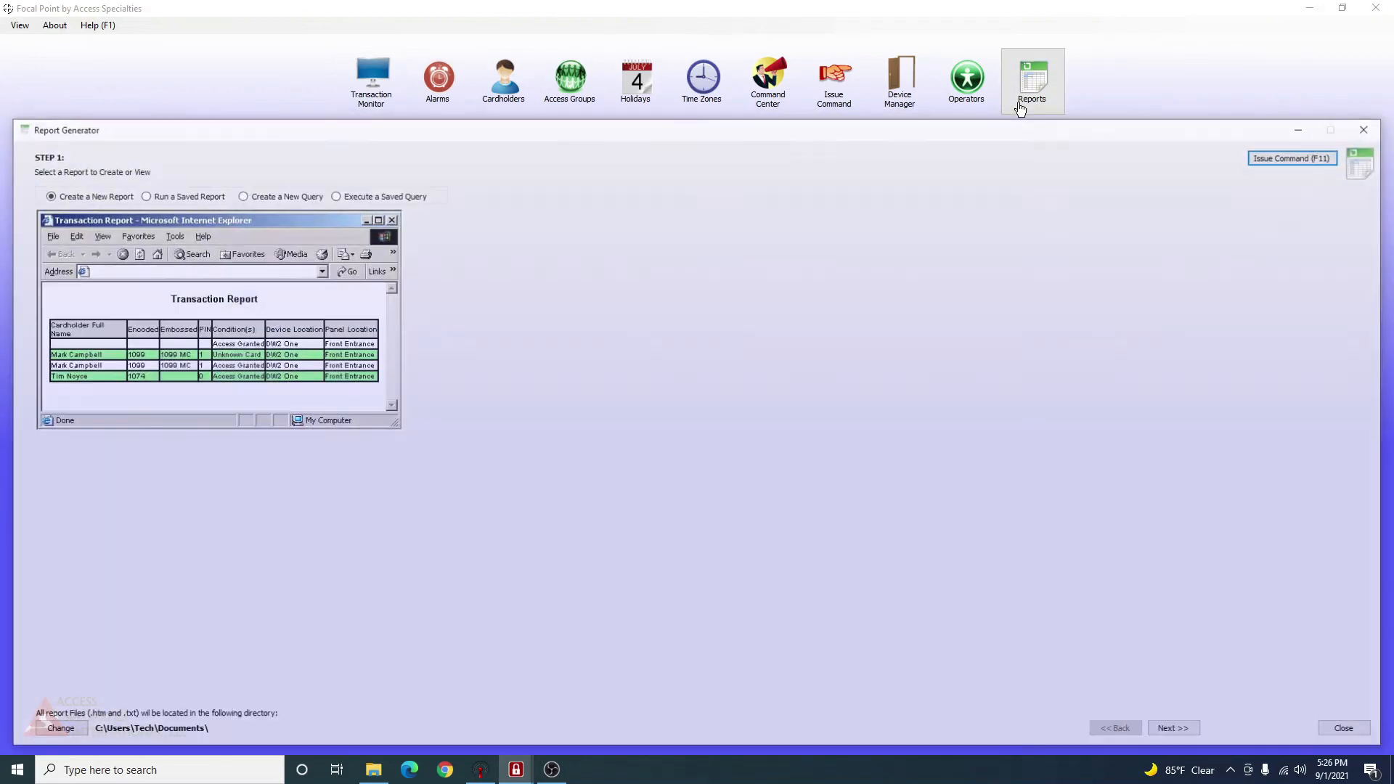
{"action": "left_click", "coordinate": [48, 196]}
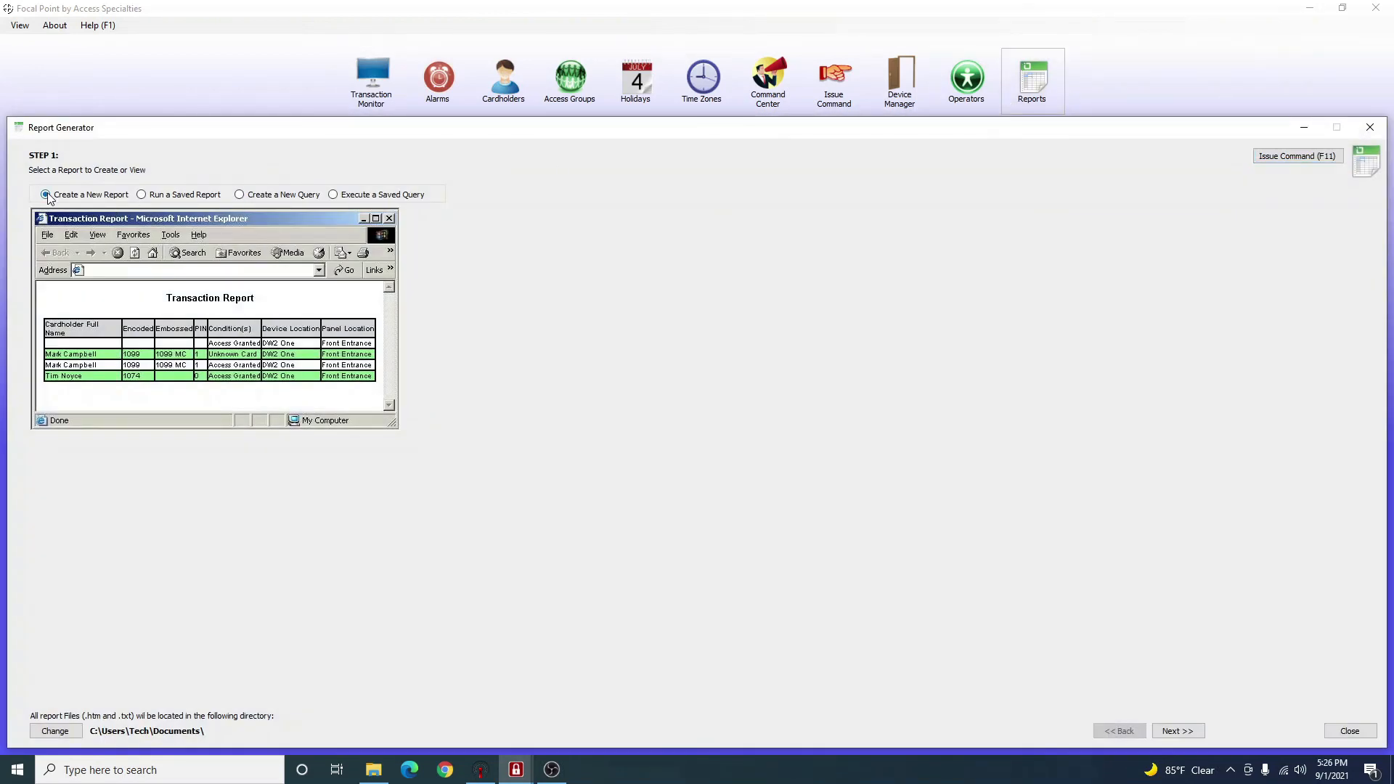
{"action": "left_click", "coordinate": [1174, 734]}
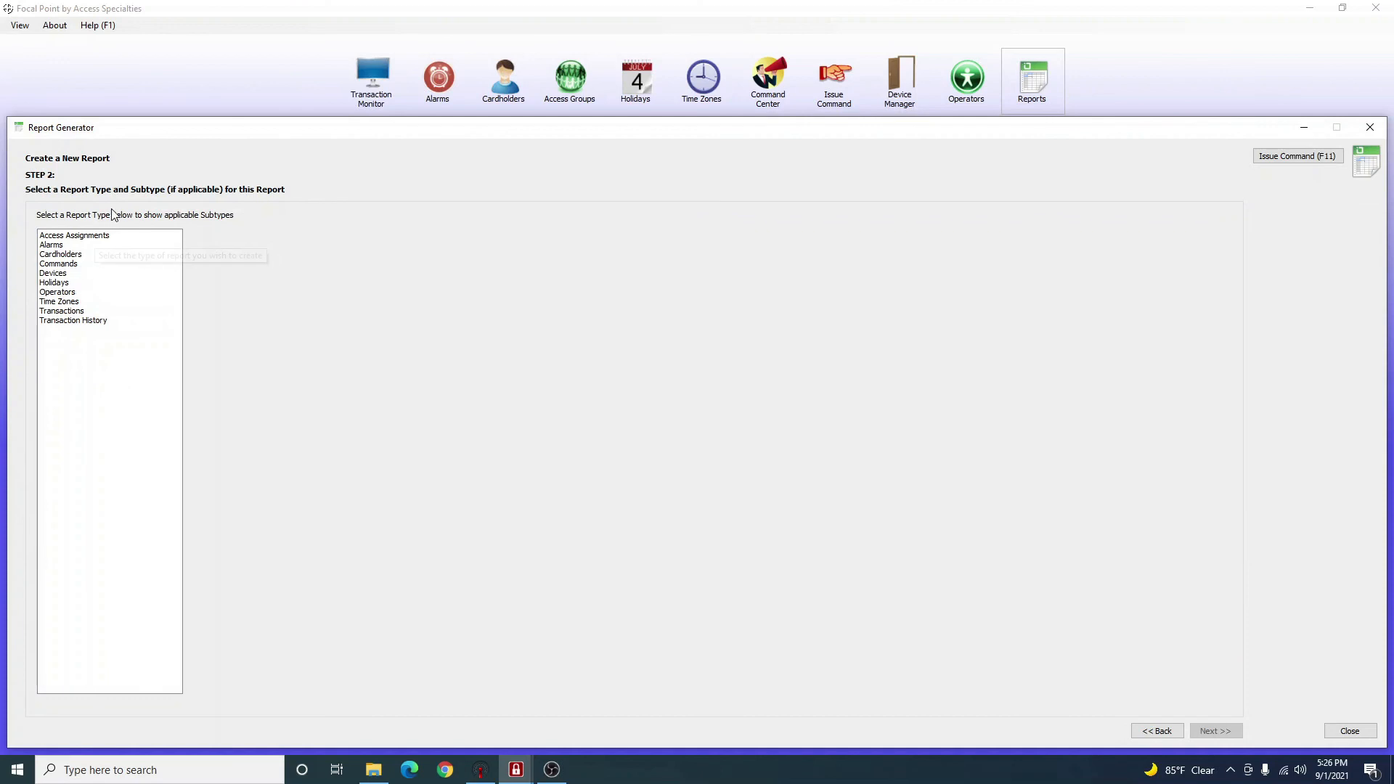
{"action": "left_click", "coordinate": [74, 311]}
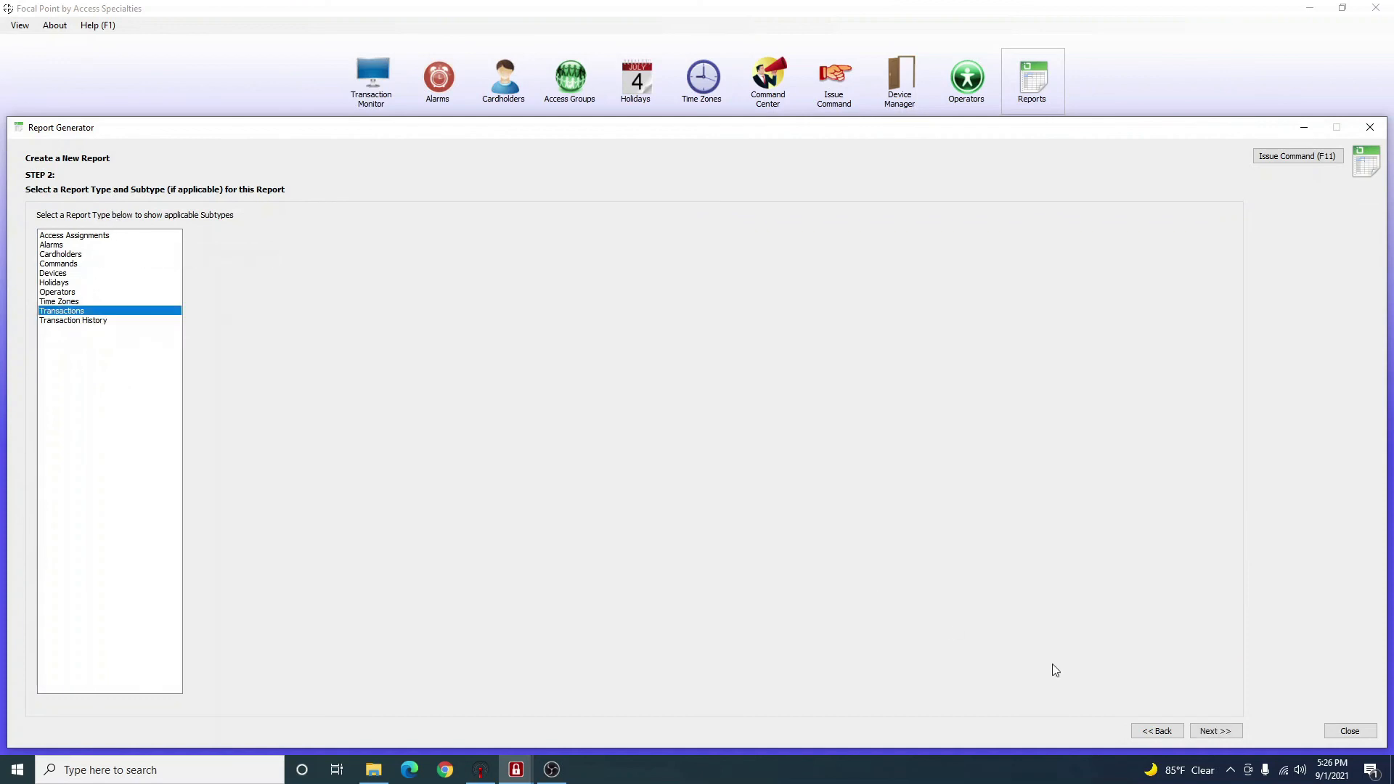
{"action": "left_click", "coordinate": [1234, 733]}
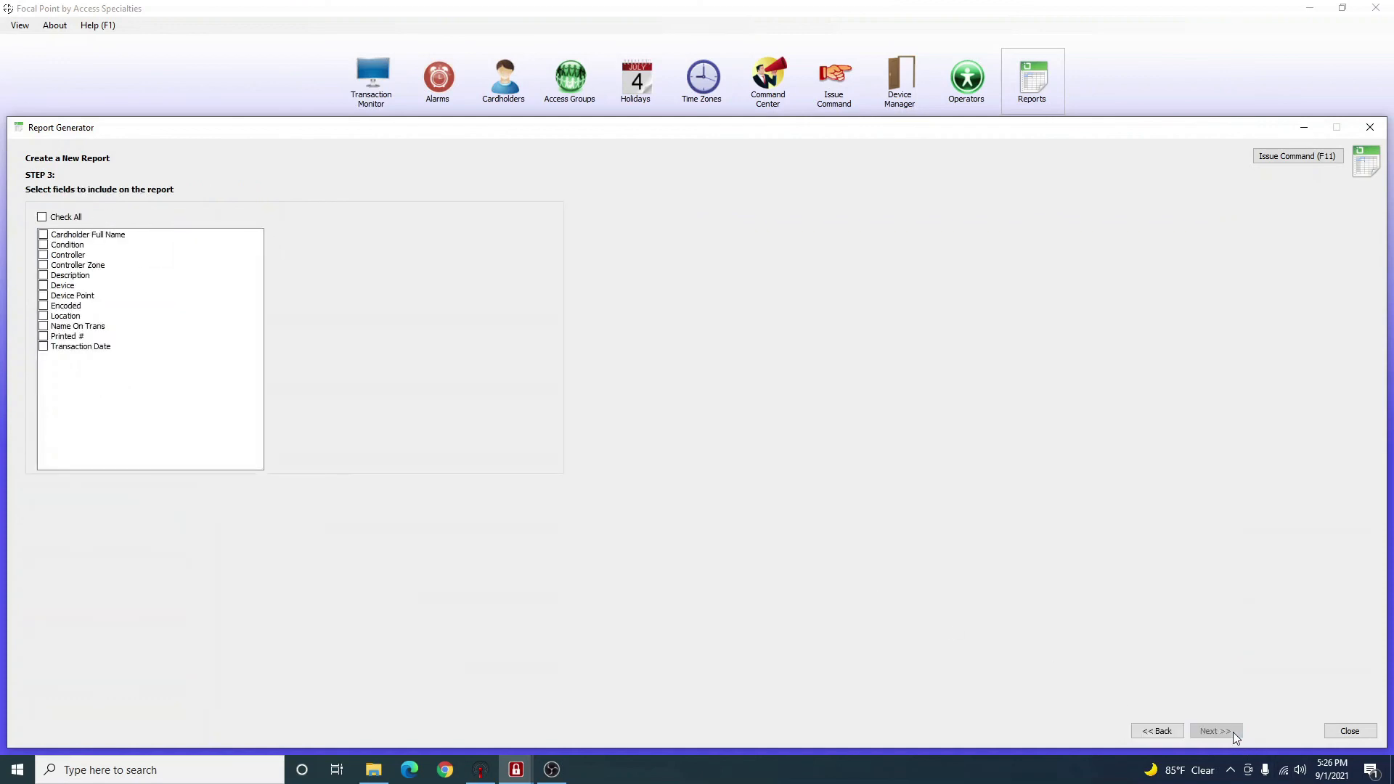
Include the Cardholder Full Name, Encoded, Location and Transaction Date fields.
{"action": "left_click", "coordinate": [44, 234]}
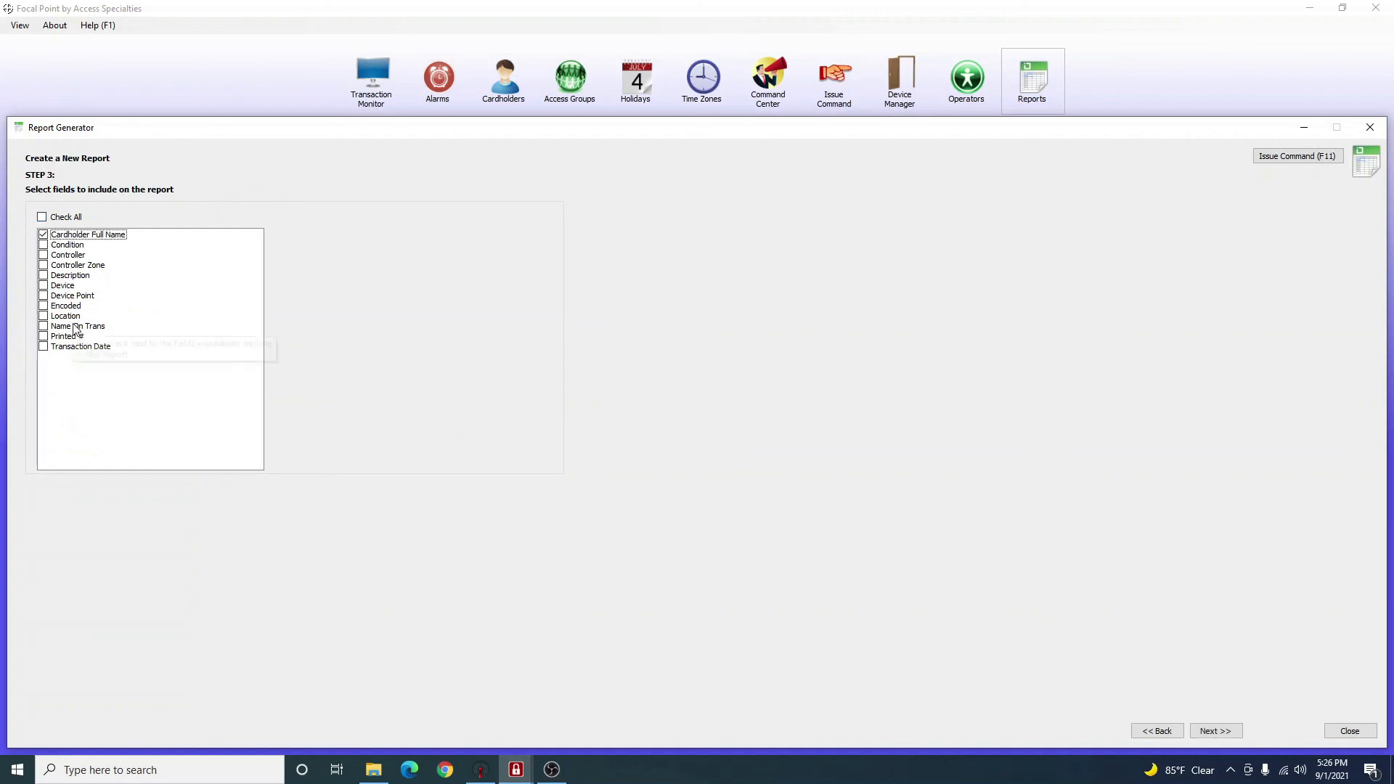
{"action": "left_click", "coordinate": [43, 305]}
{"action": "left_click", "coordinate": [44, 315]}
{"action": "left_click", "coordinate": [1226, 733]}
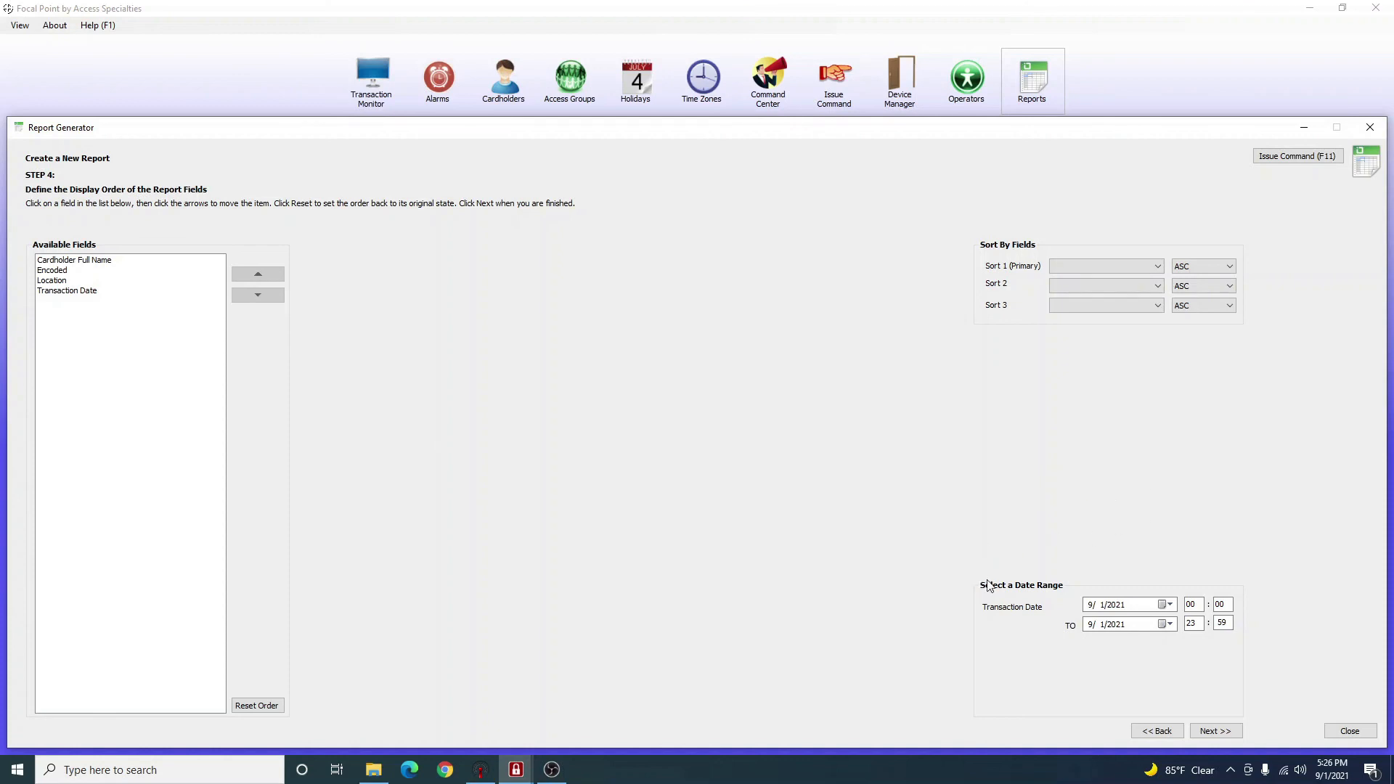
Make Transaction Date the primary sort, in ascending order.
{"action": "left_click", "coordinate": [1078, 267]}
{"action": "key", "text": "Up"}
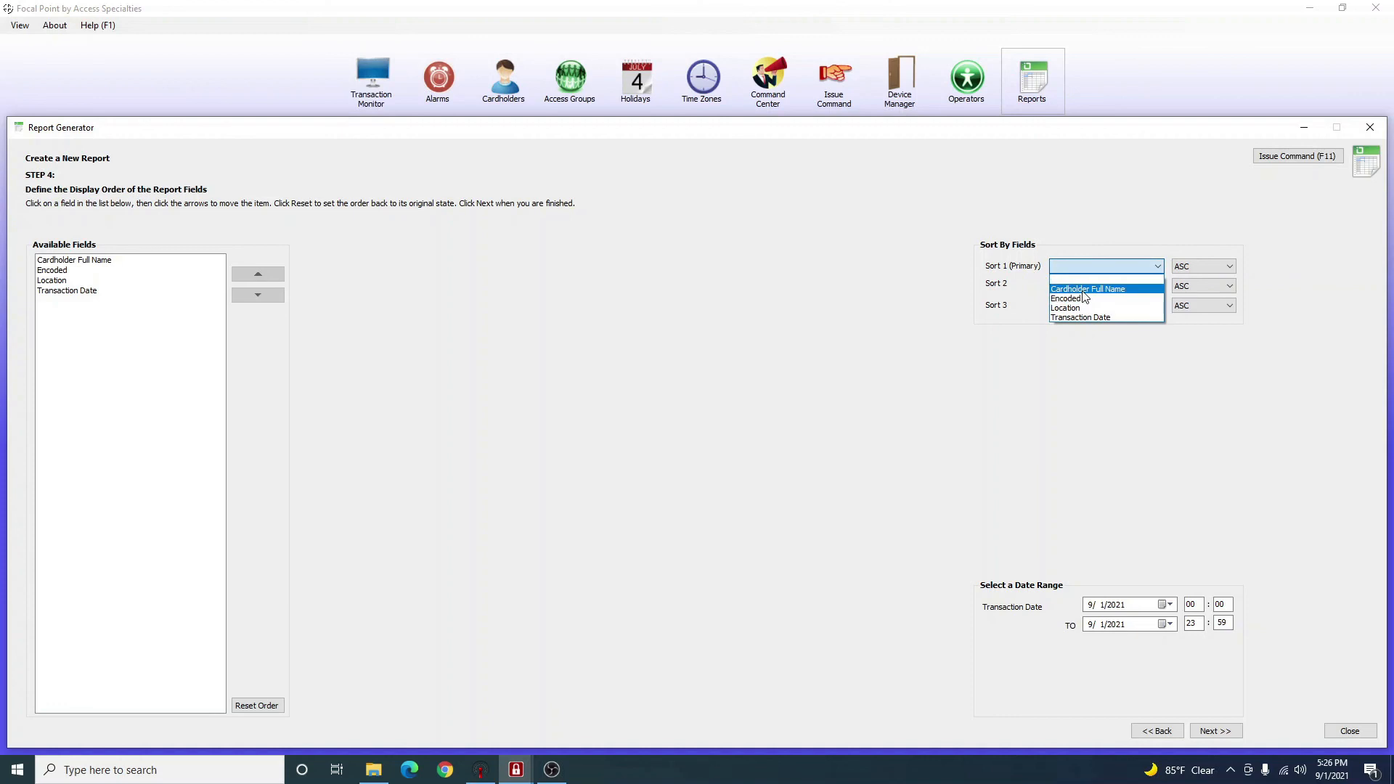
{"action": "left_click", "coordinate": [1081, 317]}
{"action": "left_click", "coordinate": [1182, 267]}
Set the report's start date to 8/1/2021 from the calendar and continue.
{"action": "left_click", "coordinate": [1119, 605]}
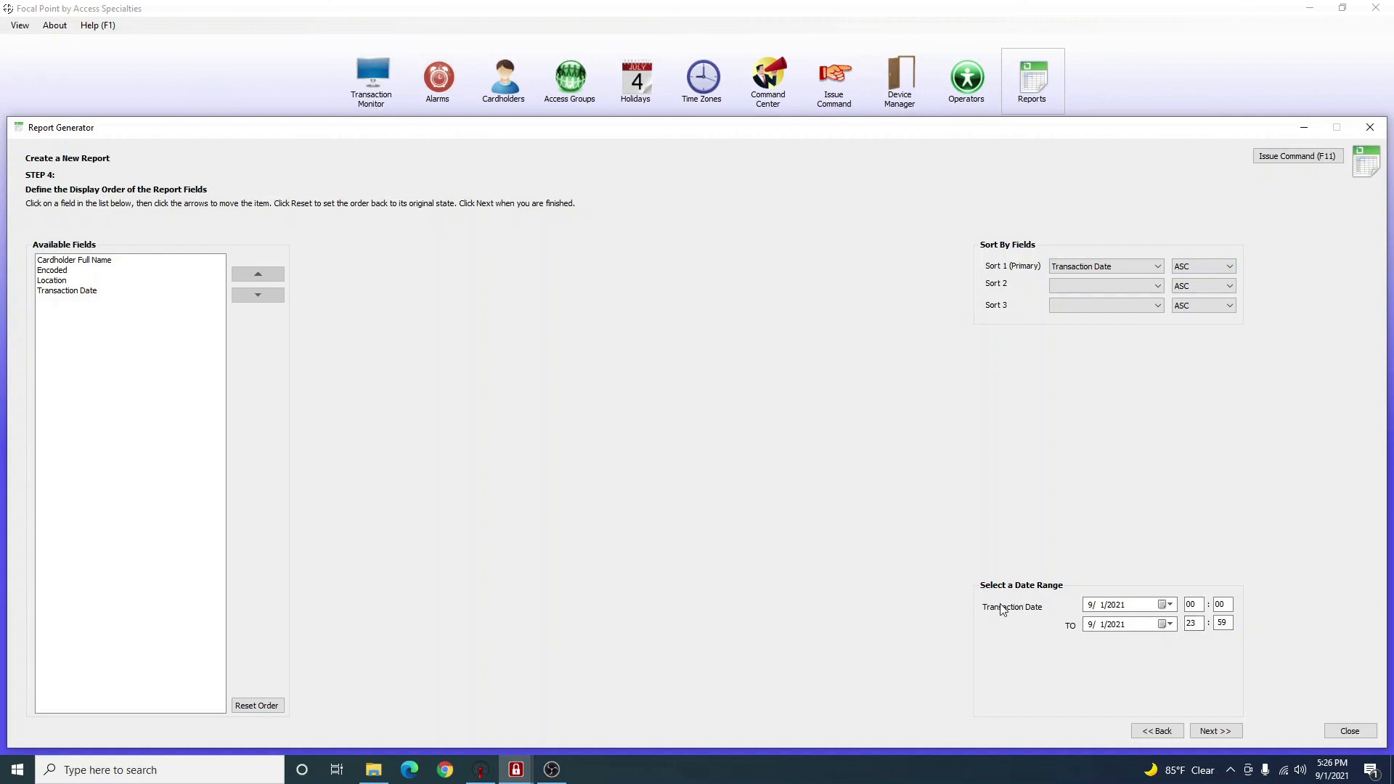
{"action": "left_click", "coordinate": [1165, 606]}
{"action": "left_click", "coordinate": [1089, 624]}
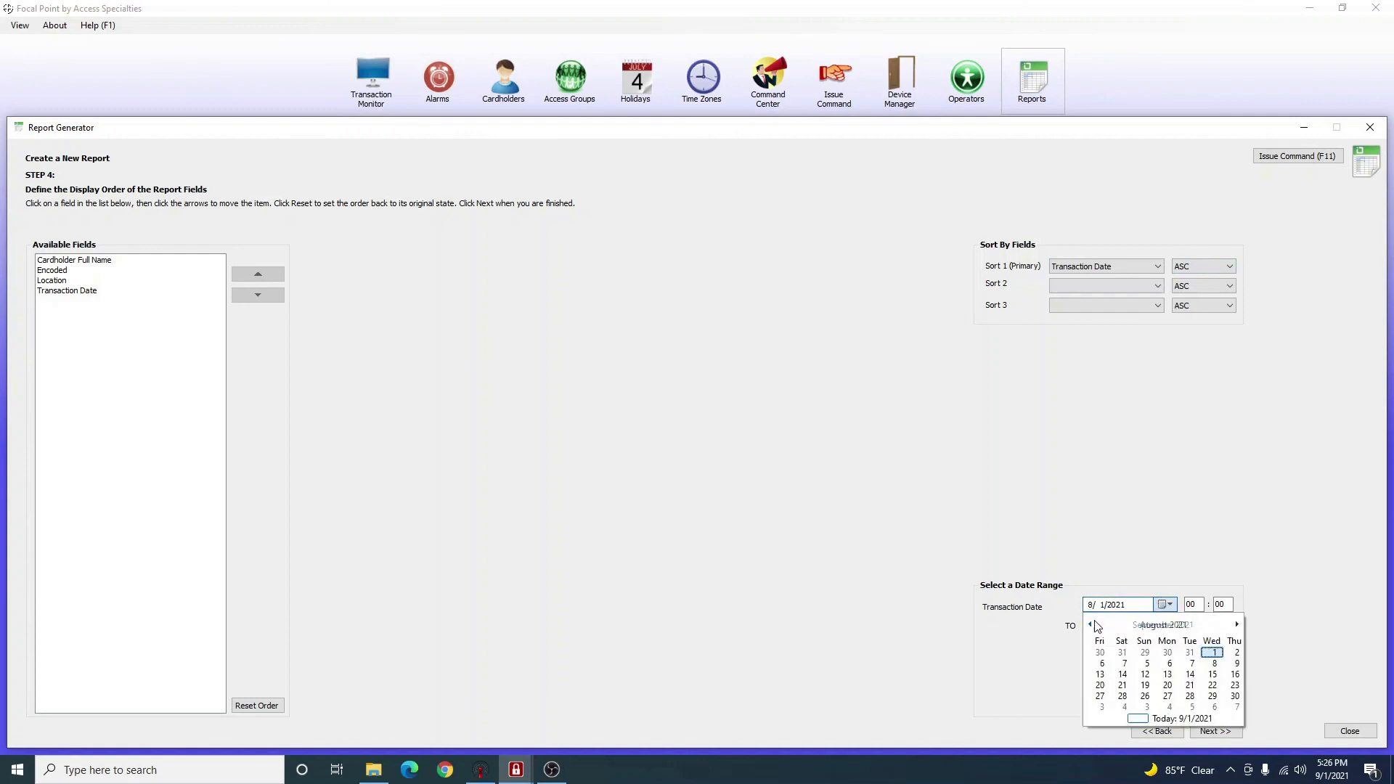
{"action": "left_click", "coordinate": [1096, 662]}
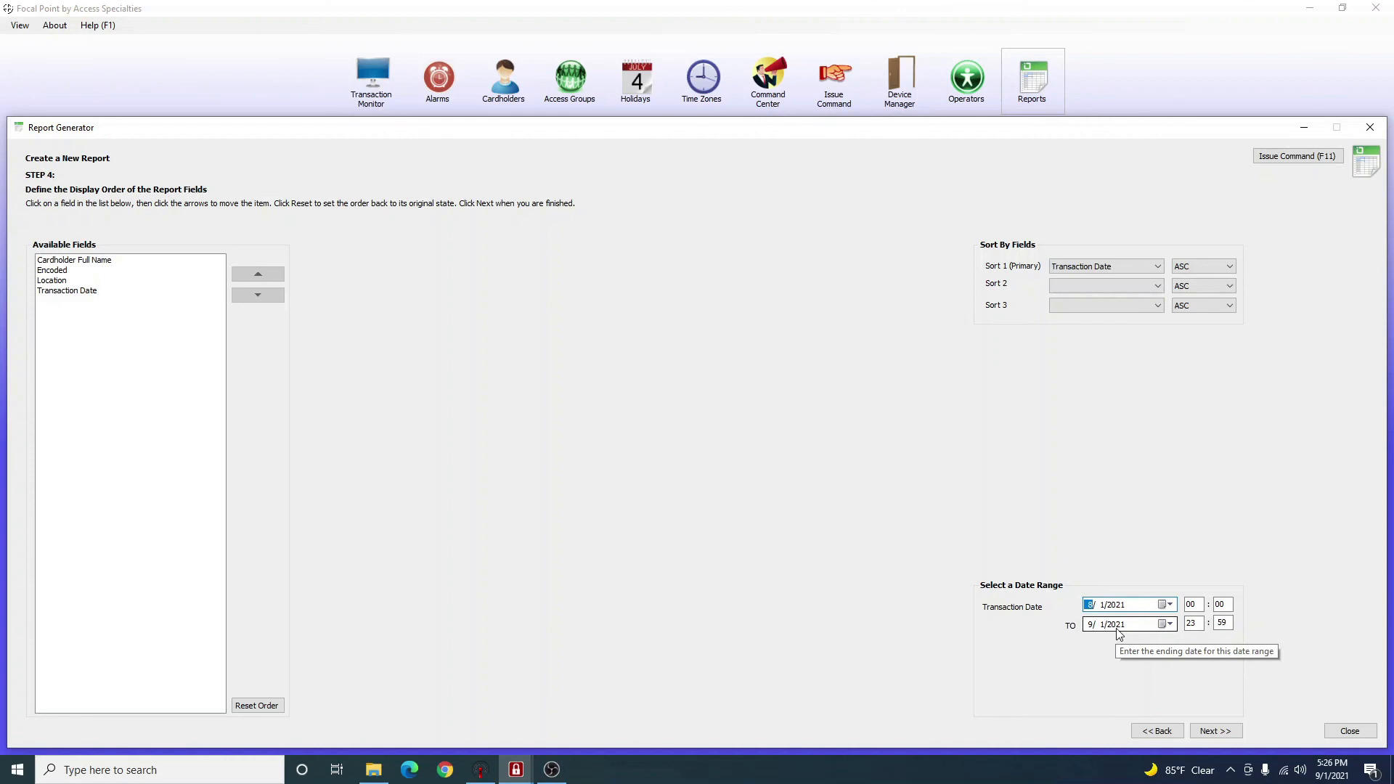
{"action": "left_click", "coordinate": [1214, 732]}
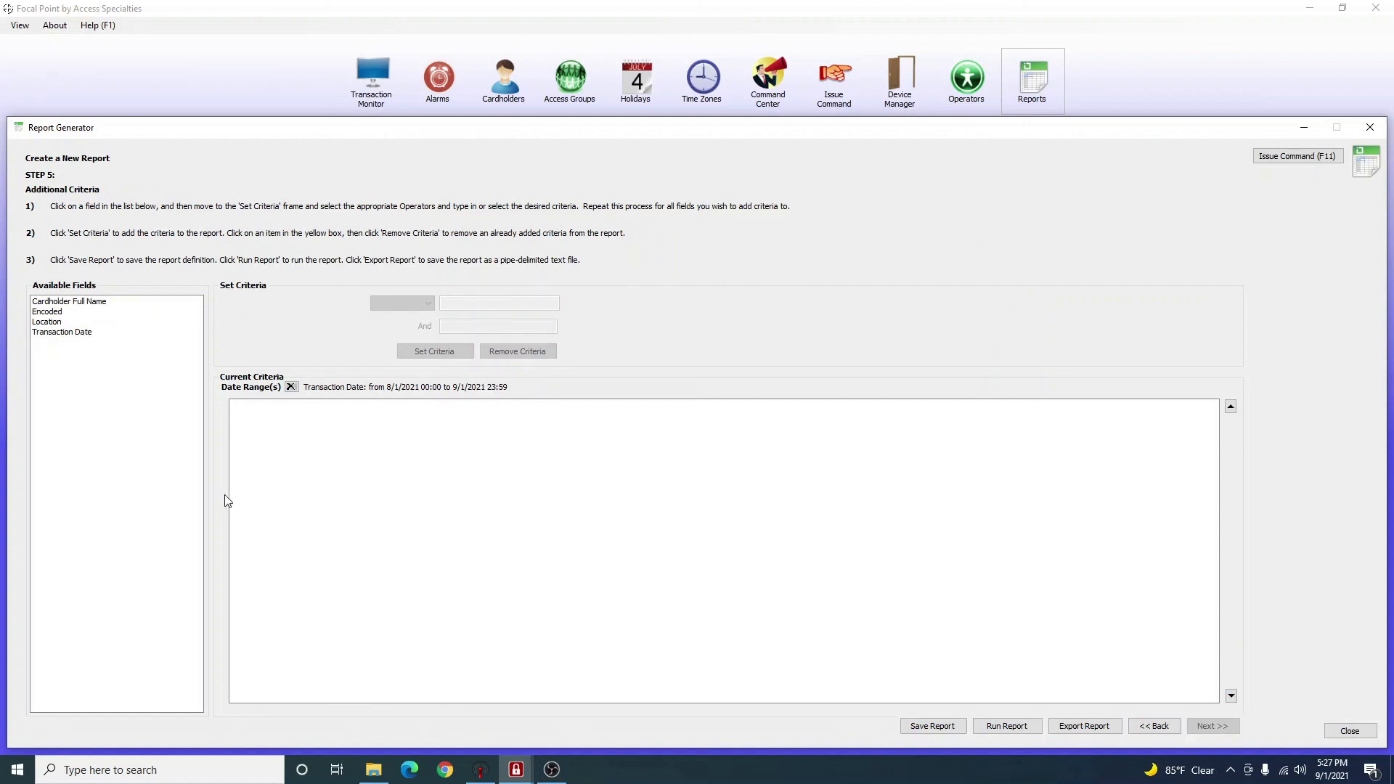
Add the criterion Cardholder Full Name Equal to 'Test Test'.
{"action": "left_click", "coordinate": [98, 302]}
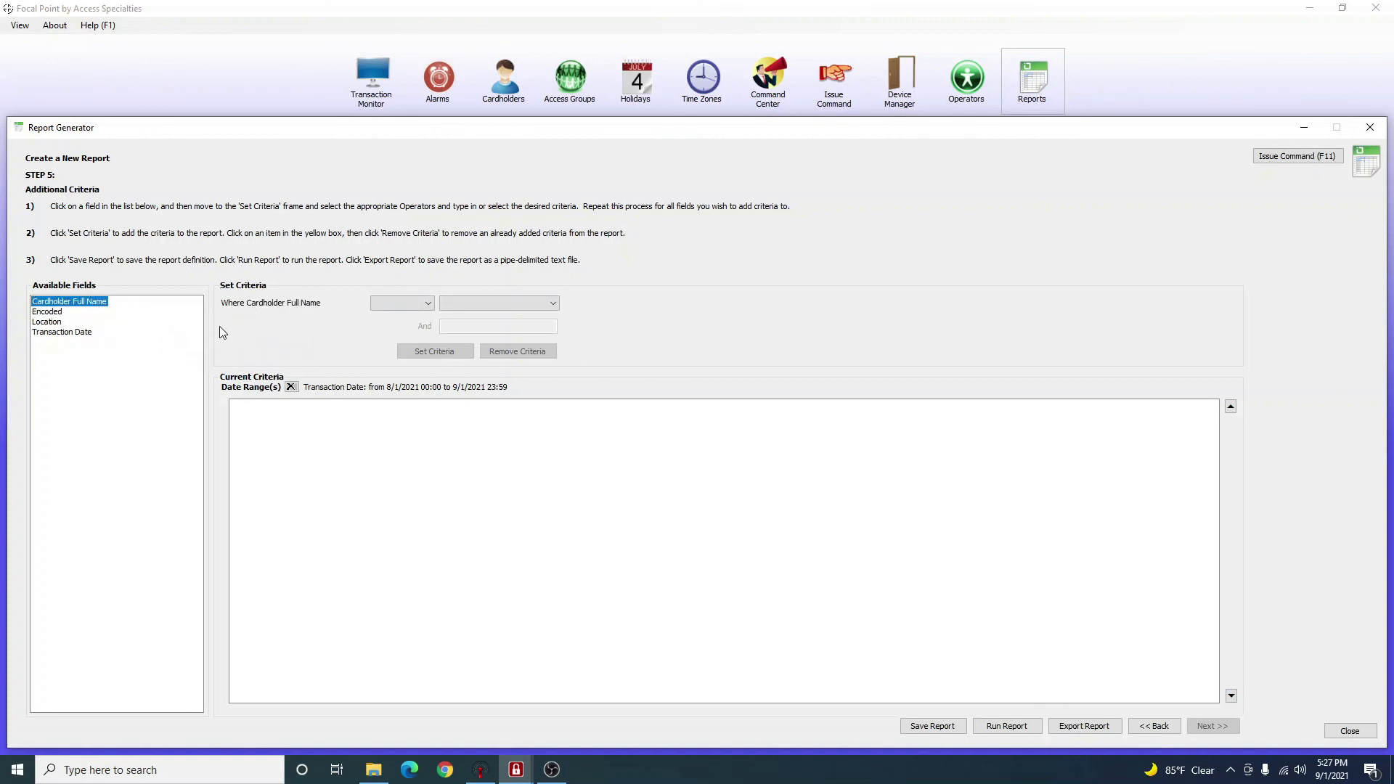
{"action": "left_click", "coordinate": [386, 304]}
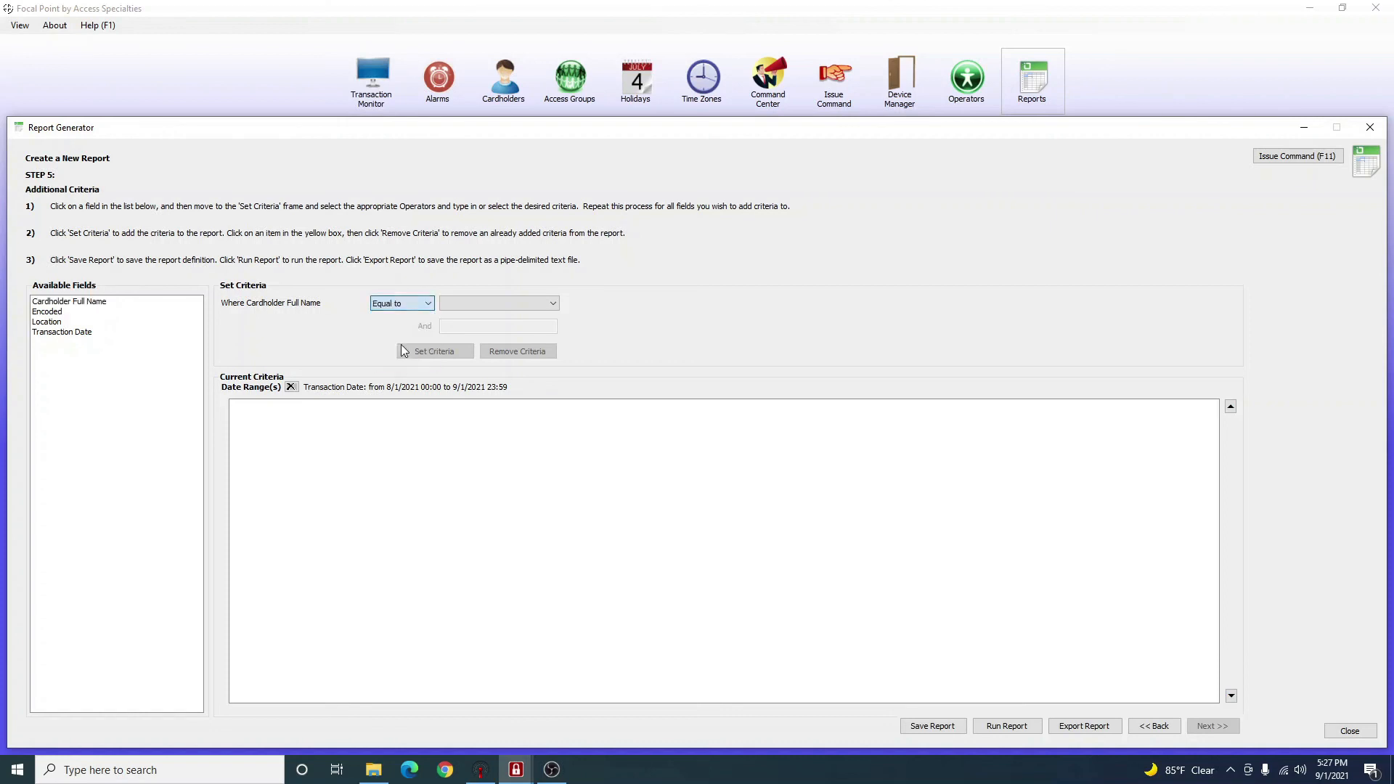
{"action": "left_click", "coordinate": [471, 306]}
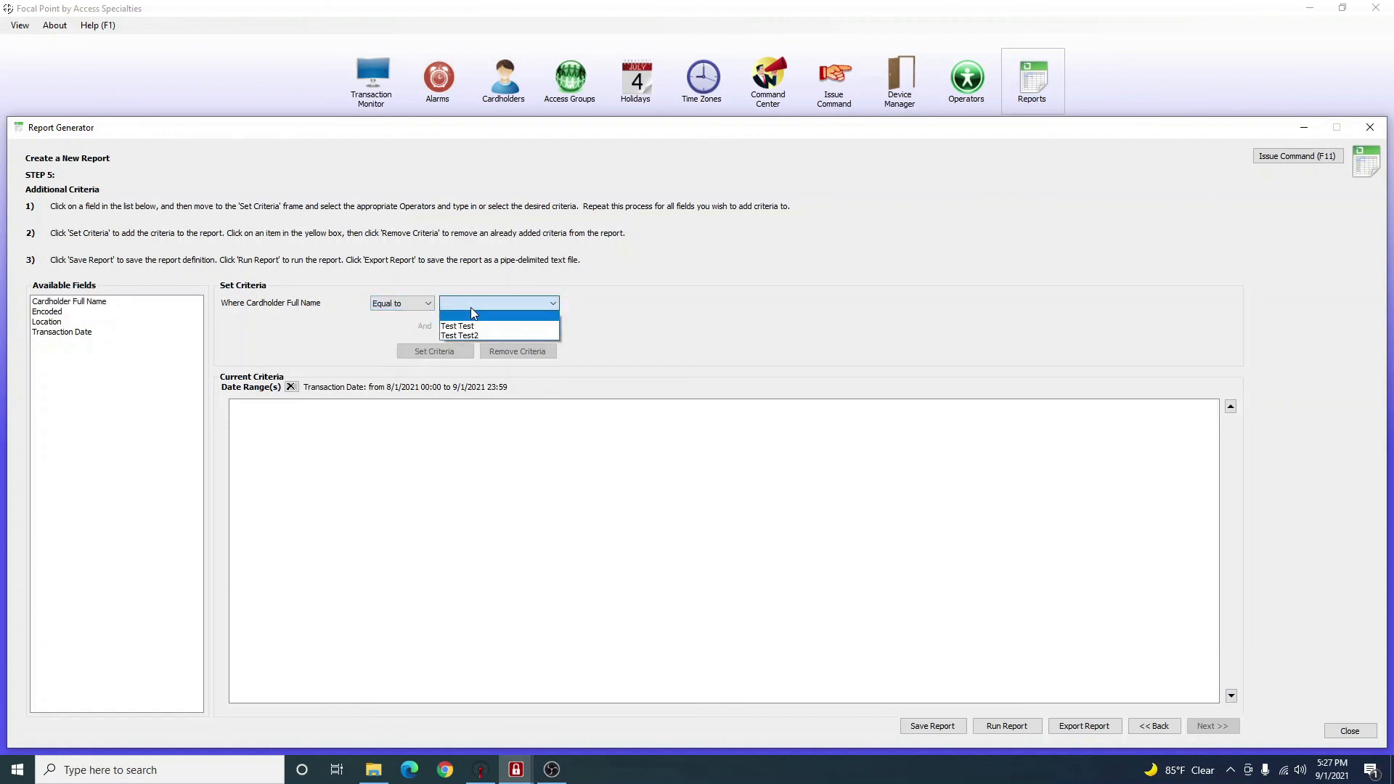
{"action": "left_click", "coordinate": [468, 326]}
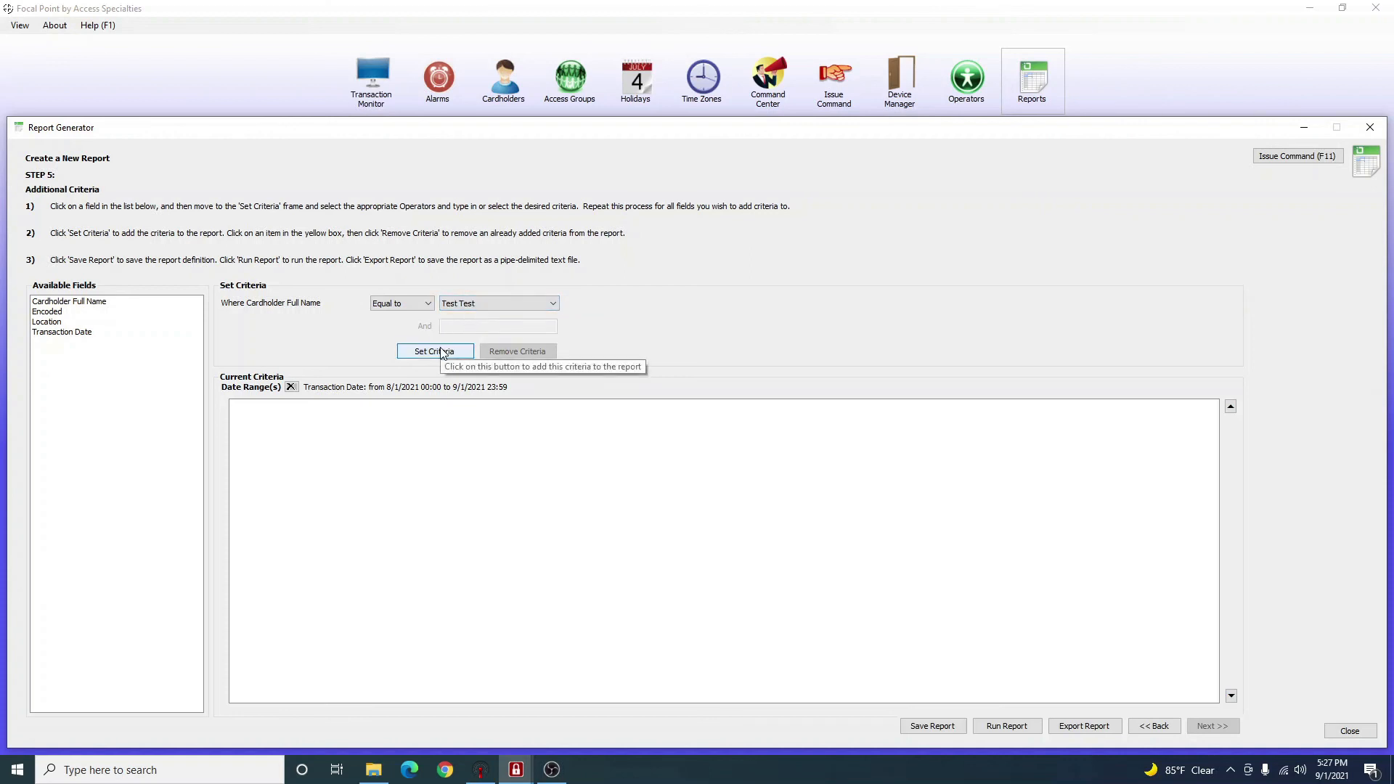
{"action": "left_click", "coordinate": [442, 352]}
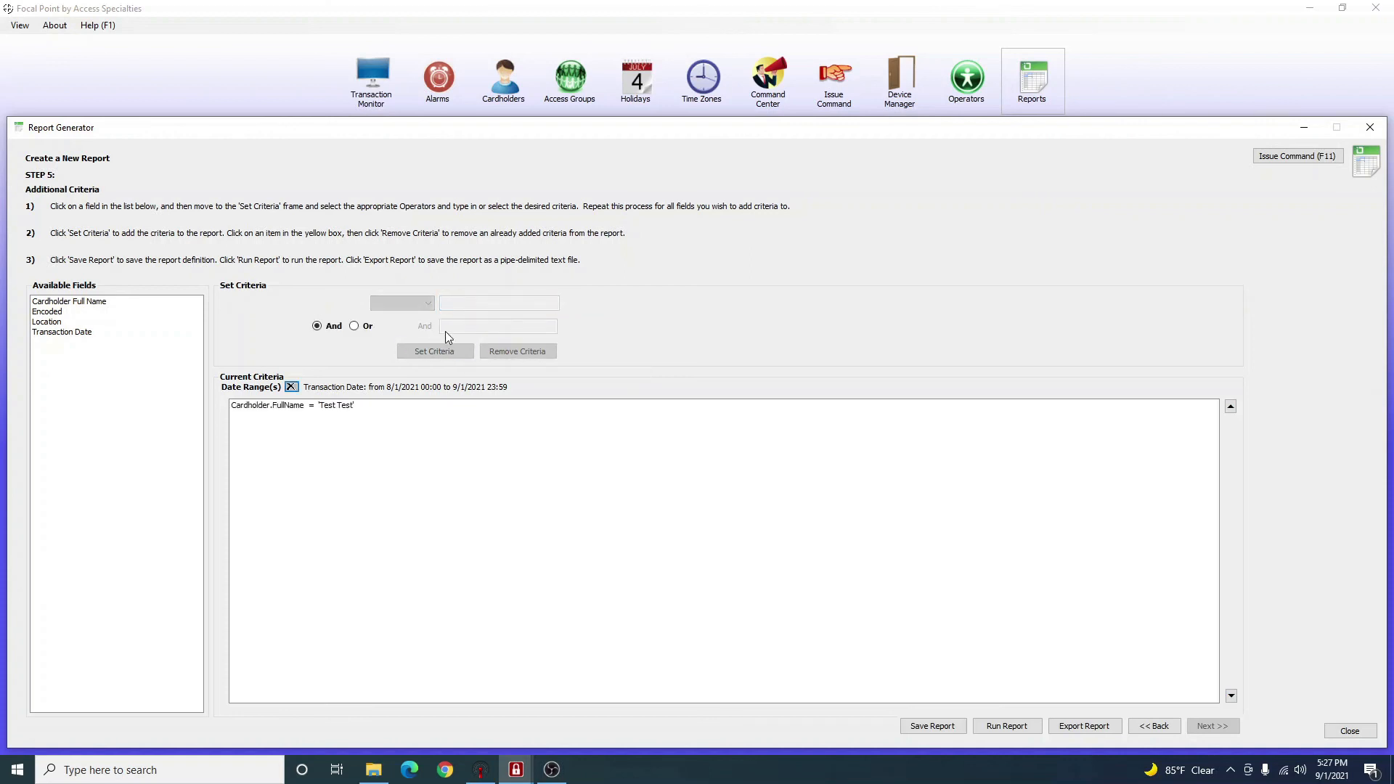
{"action": "left_click", "coordinate": [355, 327]}
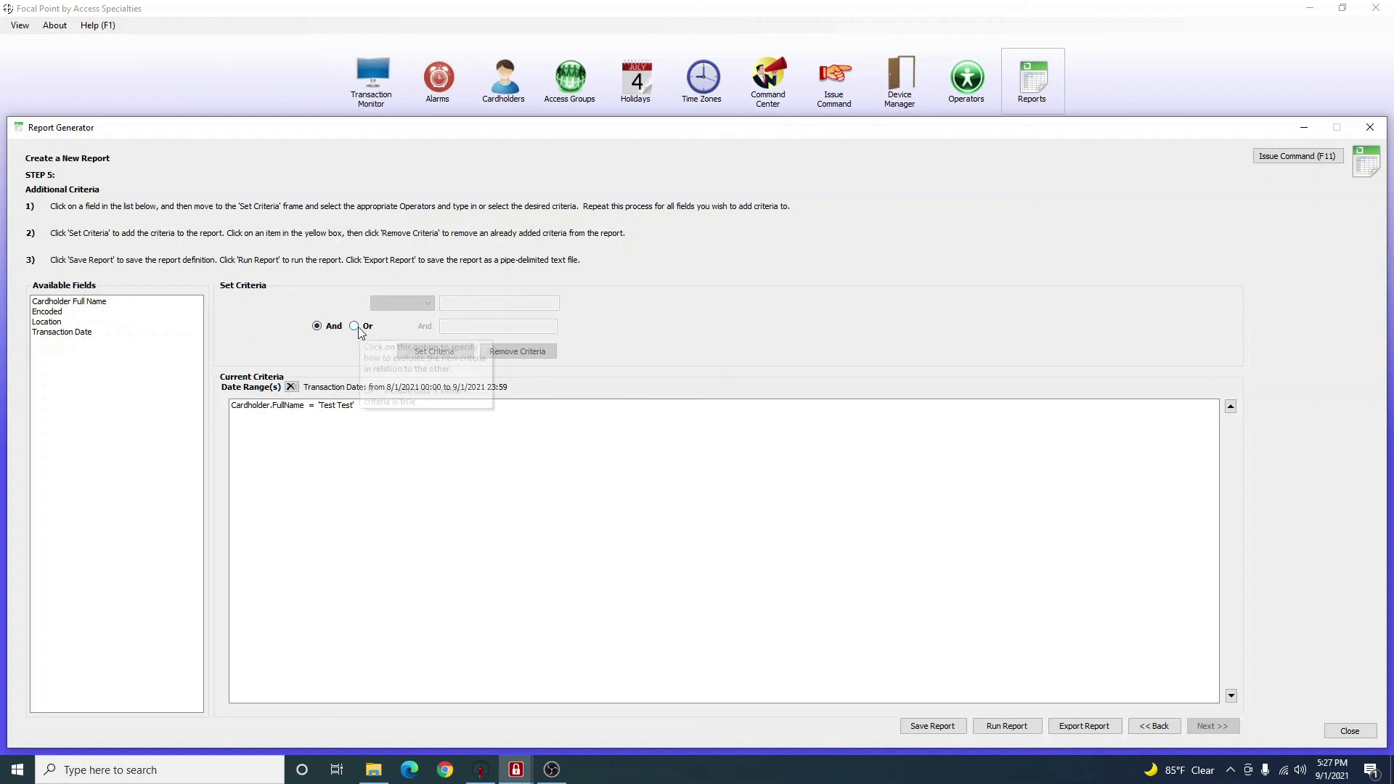
{"action": "left_click", "coordinate": [77, 333]}
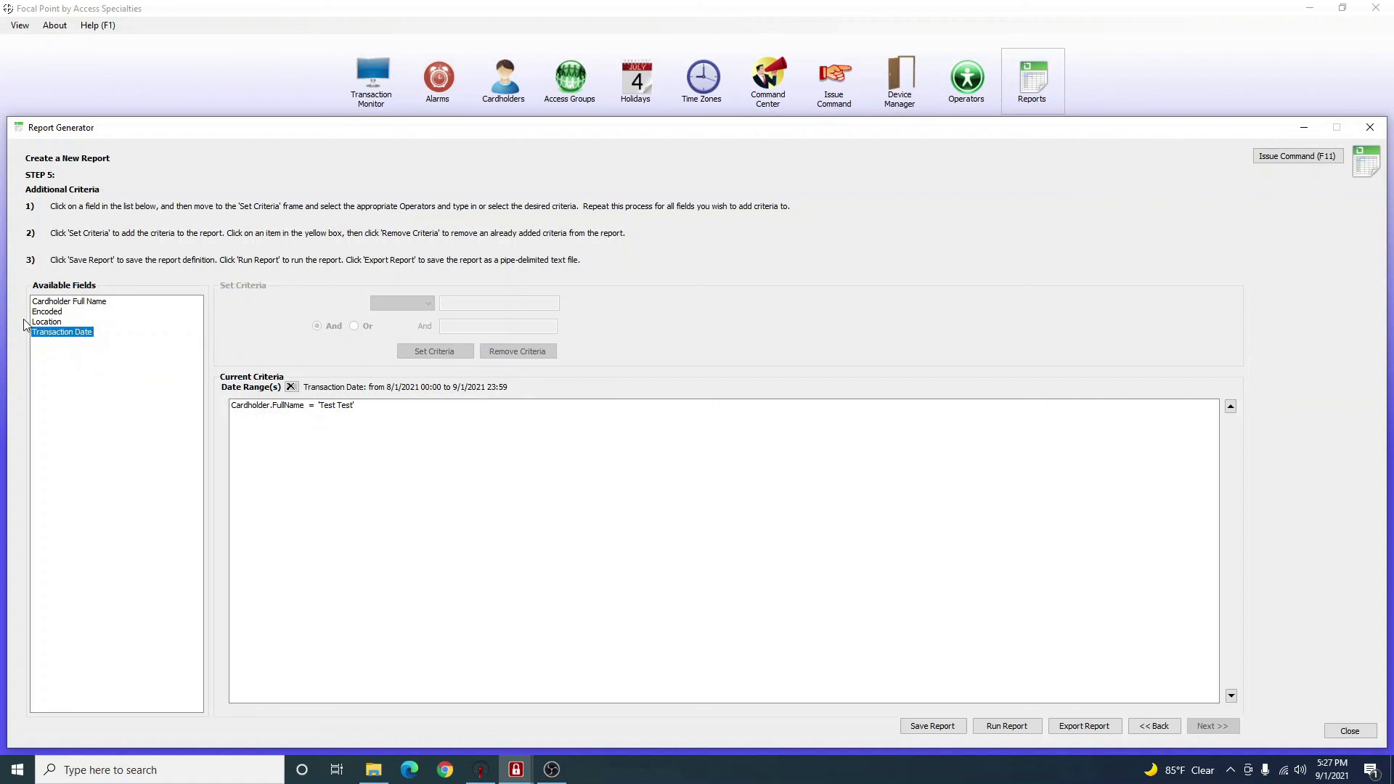
Try a Location Equal to criterion, then clear the value entered.
{"action": "left_click", "coordinate": [48, 322]}
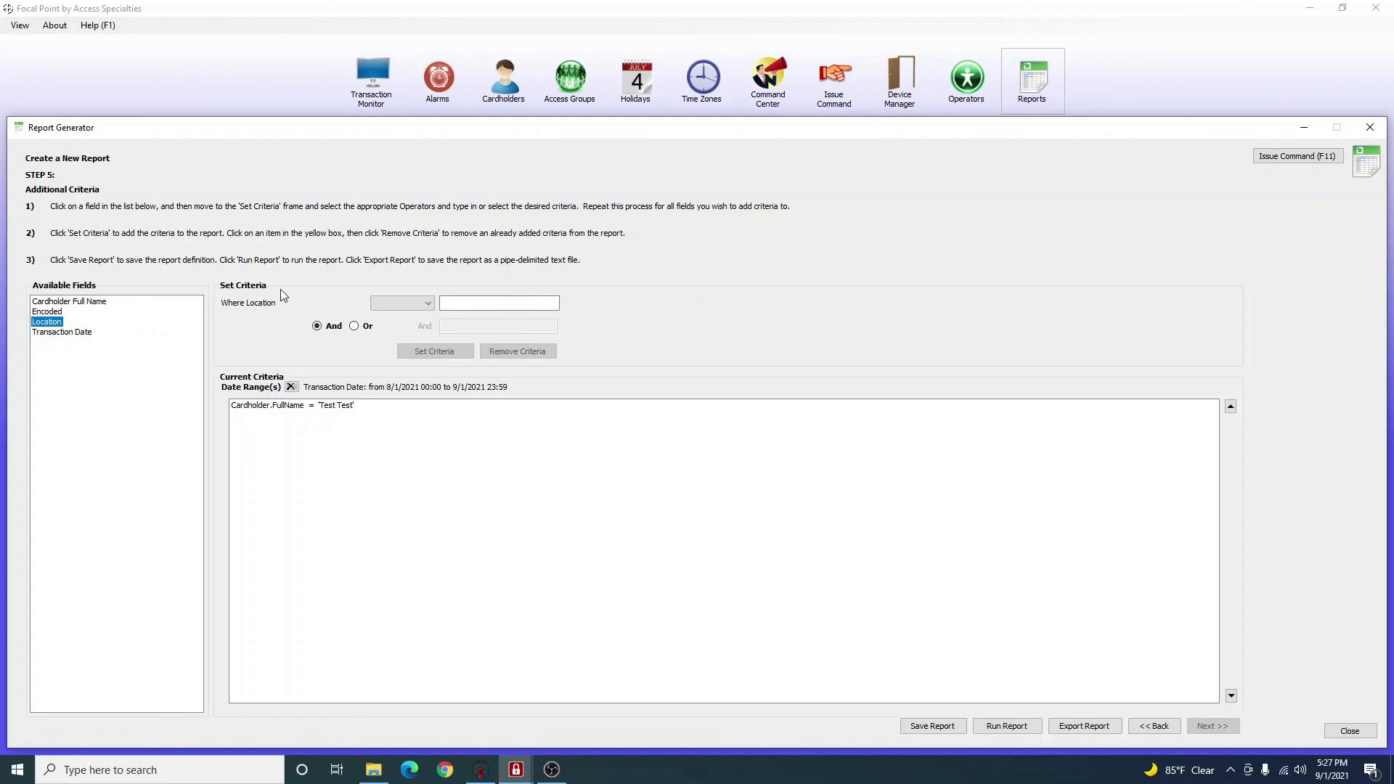
{"action": "left_click", "coordinate": [403, 303]}
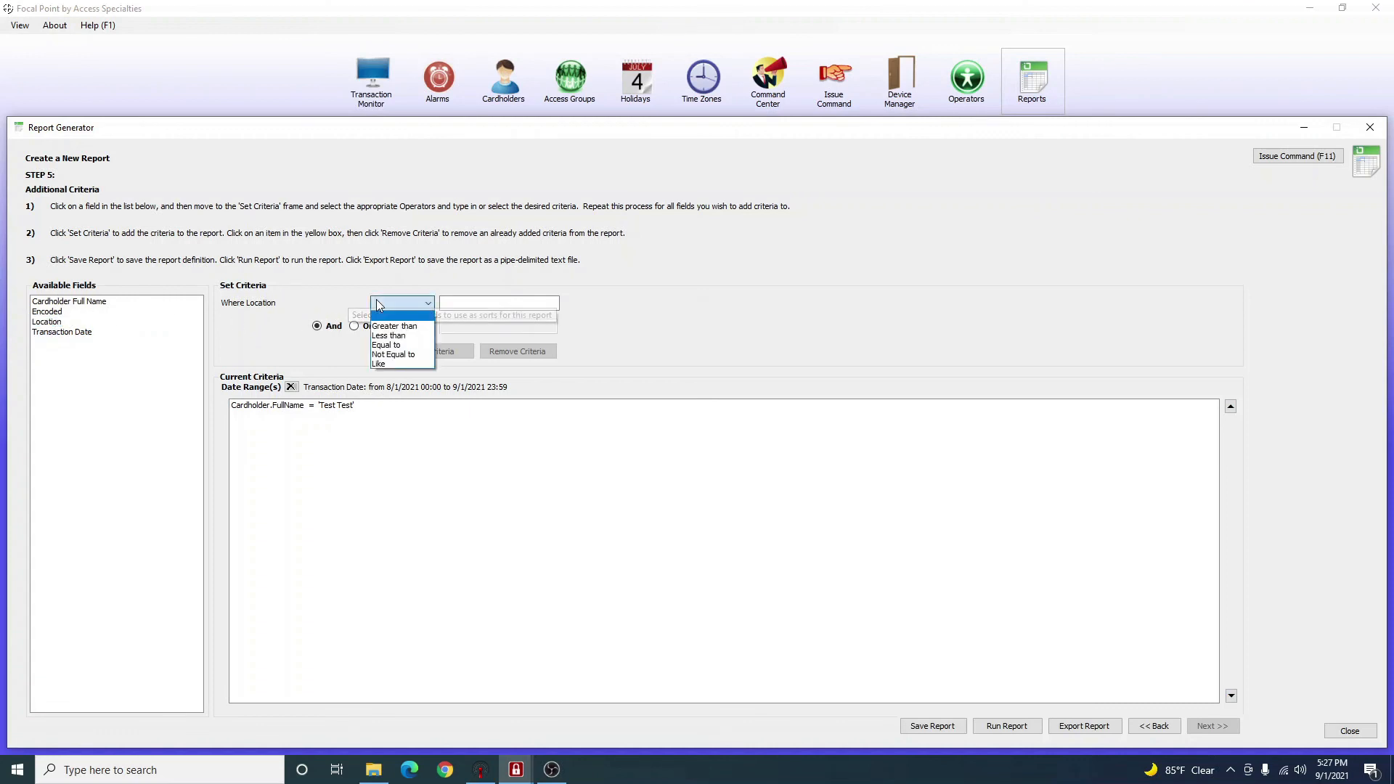
{"action": "left_click", "coordinate": [401, 346]}
{"action": "left_click", "coordinate": [460, 305]}
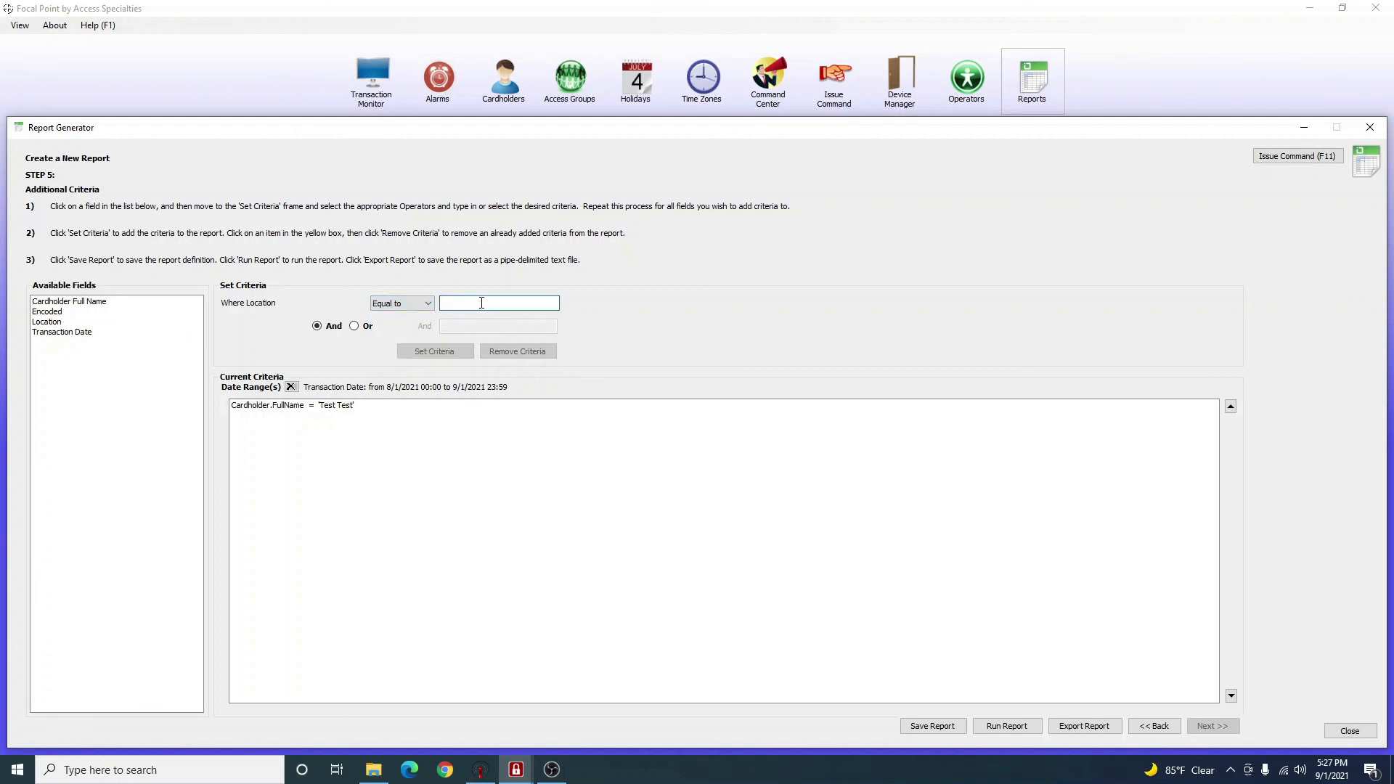
{"action": "type", "text": "D"}
{"action": "key", "text": "BackSpace"}
Add an Encoded Equal to criterion matching Test Test's card number.
{"action": "left_click", "coordinate": [48, 311]}
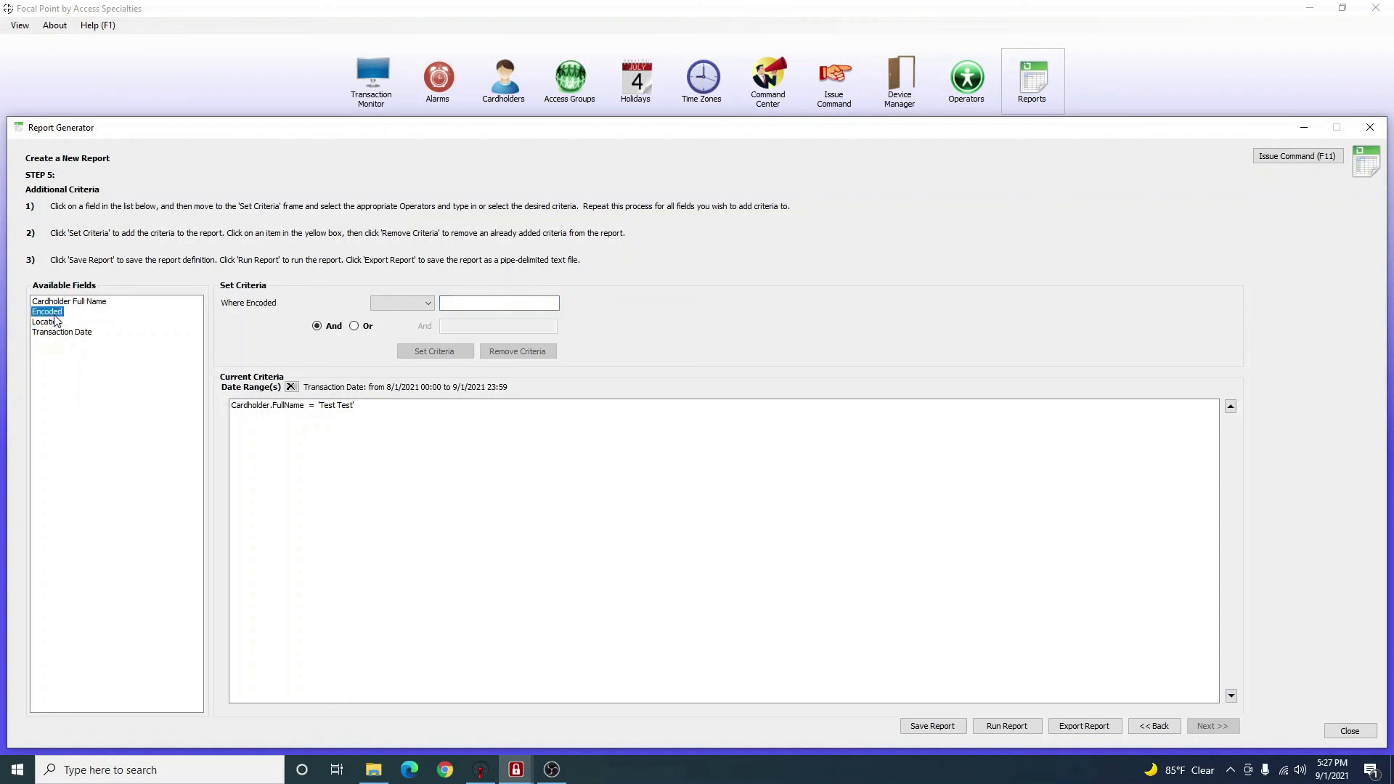
{"action": "left_click", "coordinate": [418, 305]}
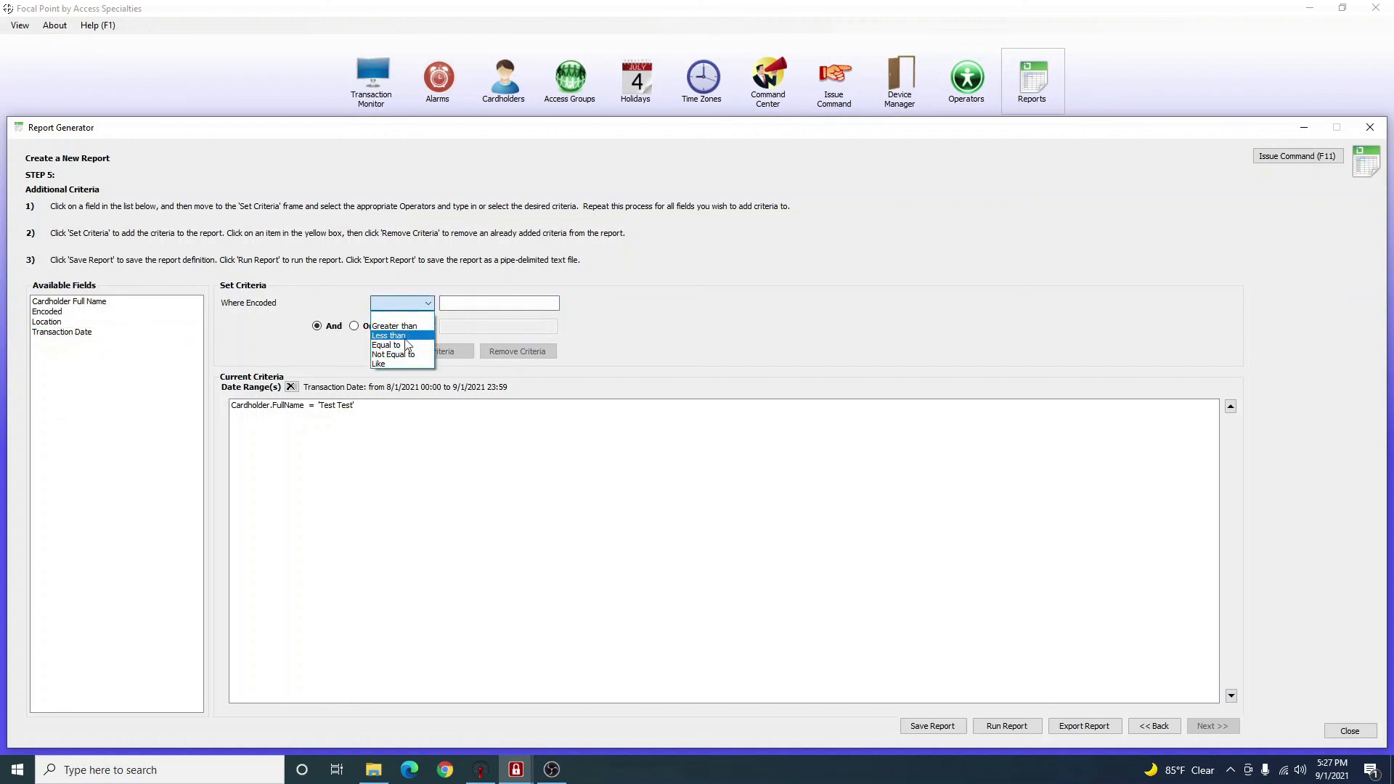
{"action": "left_click", "coordinate": [404, 345]}
{"action": "left_click", "coordinate": [485, 305]}
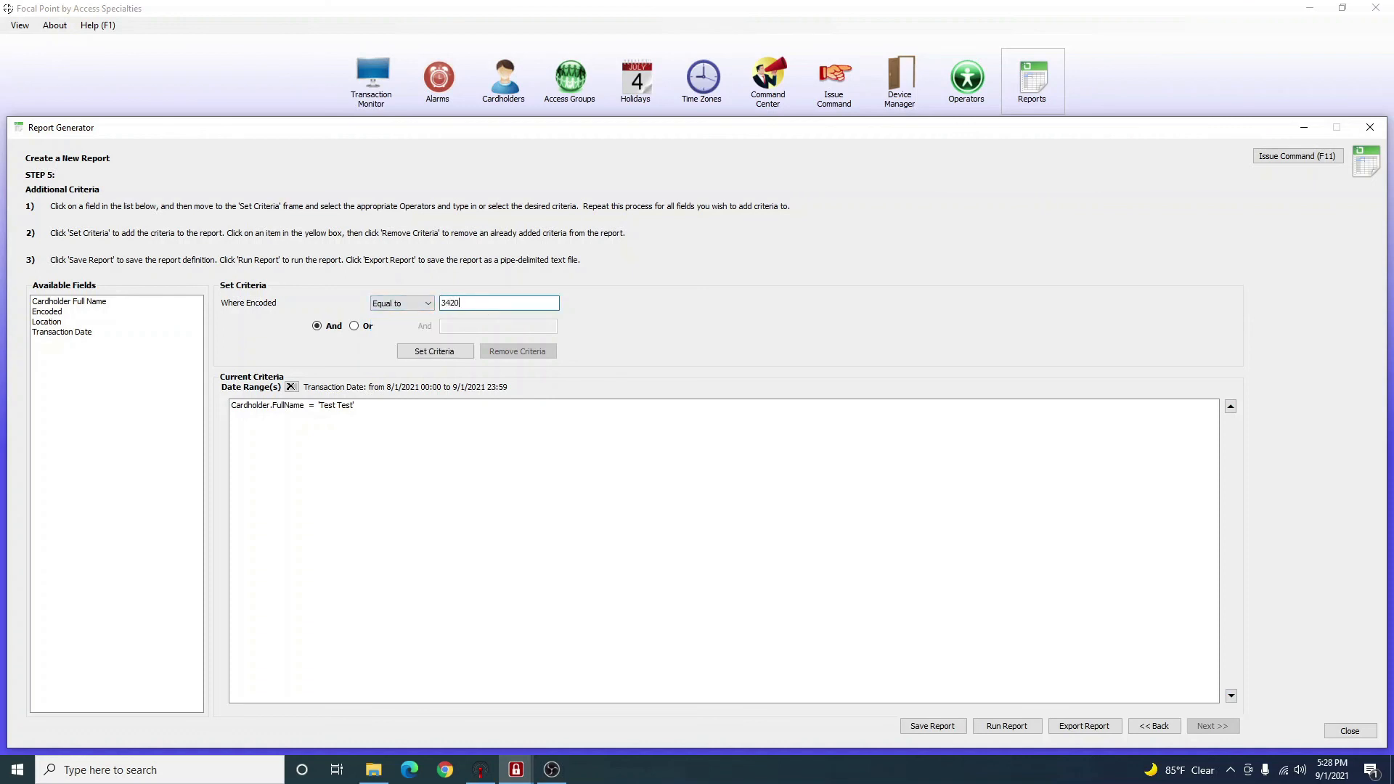
{"action": "left_click", "coordinate": [427, 353]}
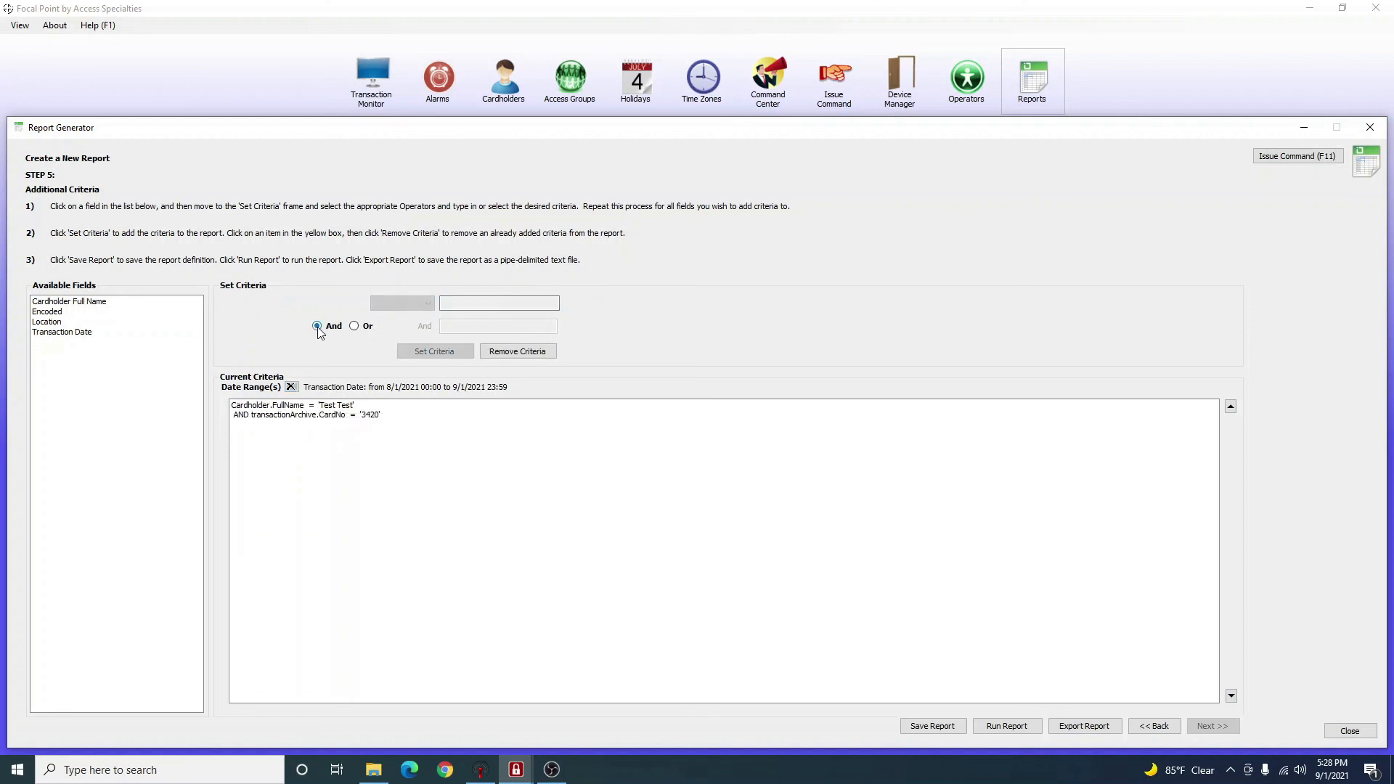
Remove the CardNo criterion, leaving only the Cardholder.FullName = 'Test Test' filter.
{"action": "left_click", "coordinate": [322, 415]}
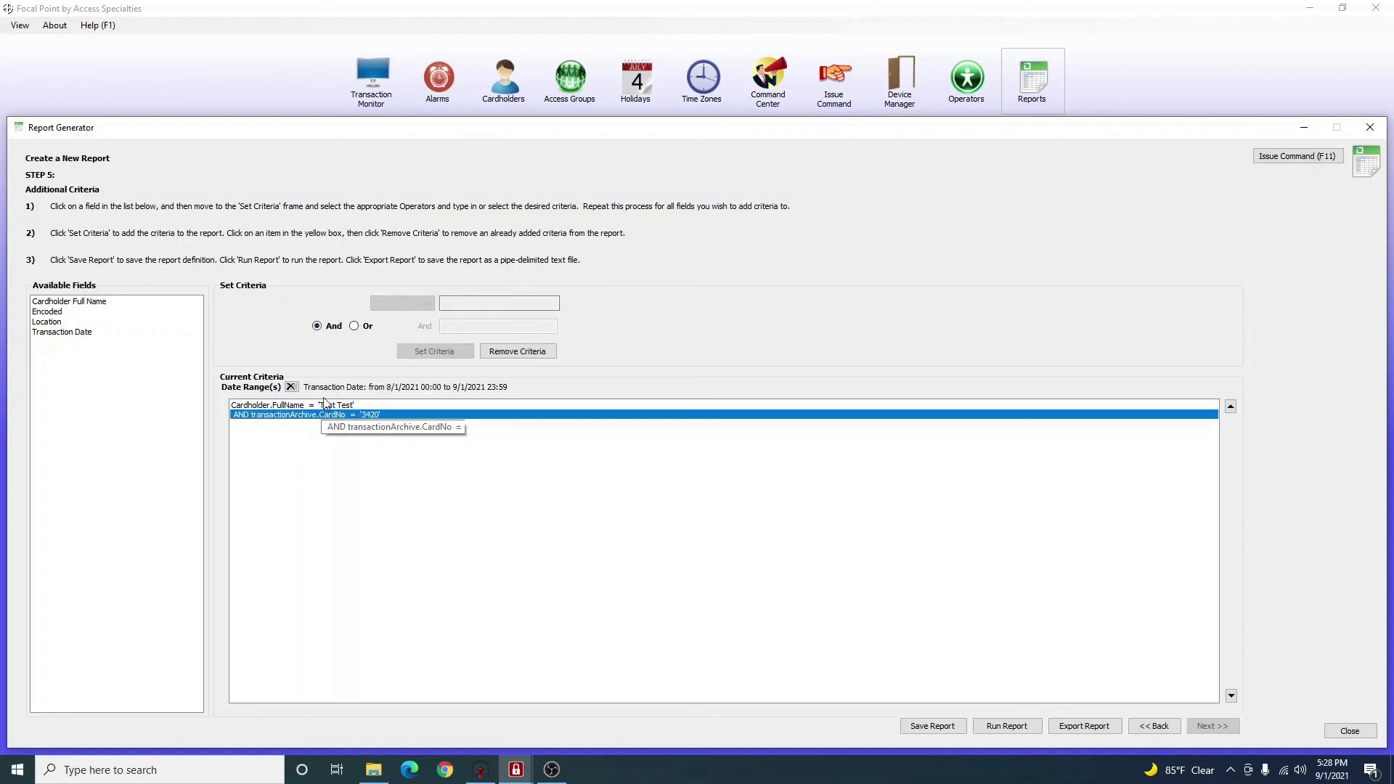
{"action": "left_click", "coordinate": [326, 406]}
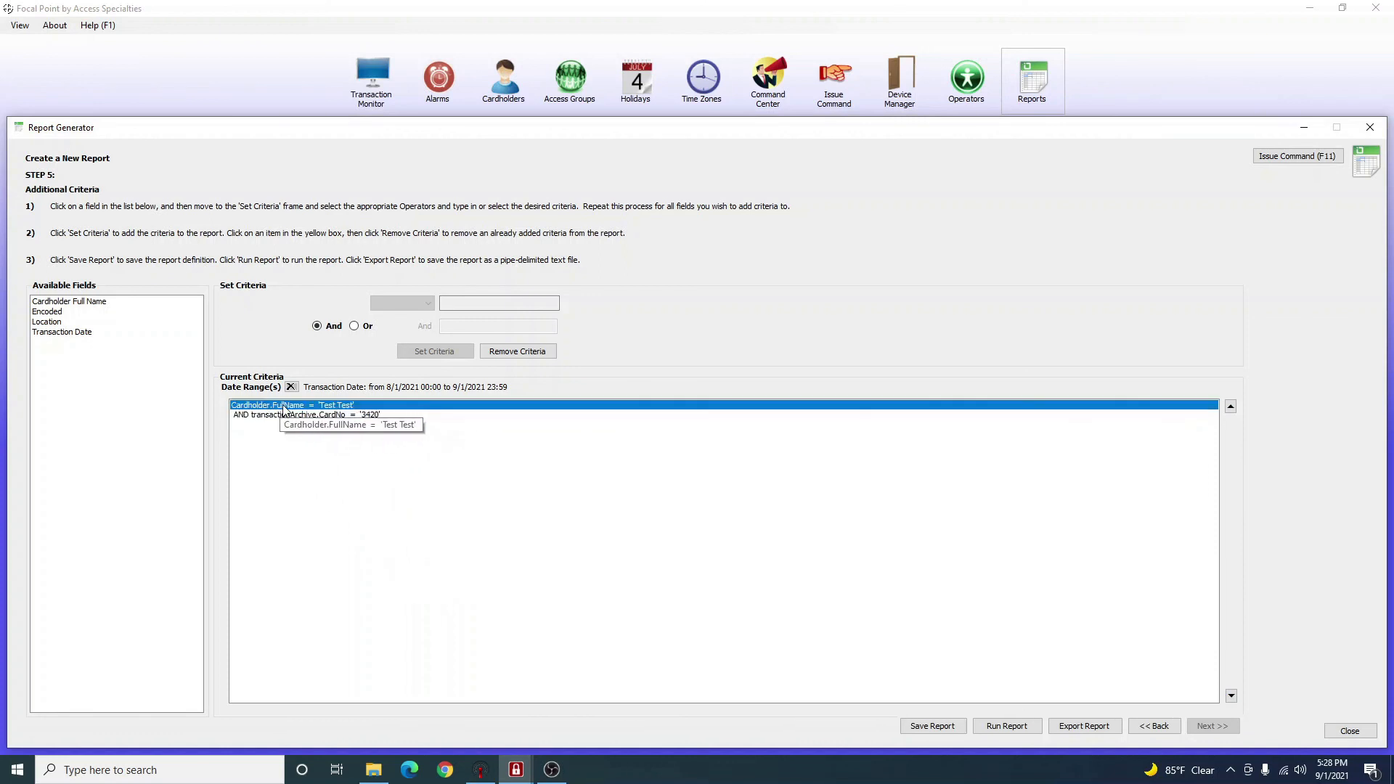
{"action": "left_click", "coordinate": [332, 415]}
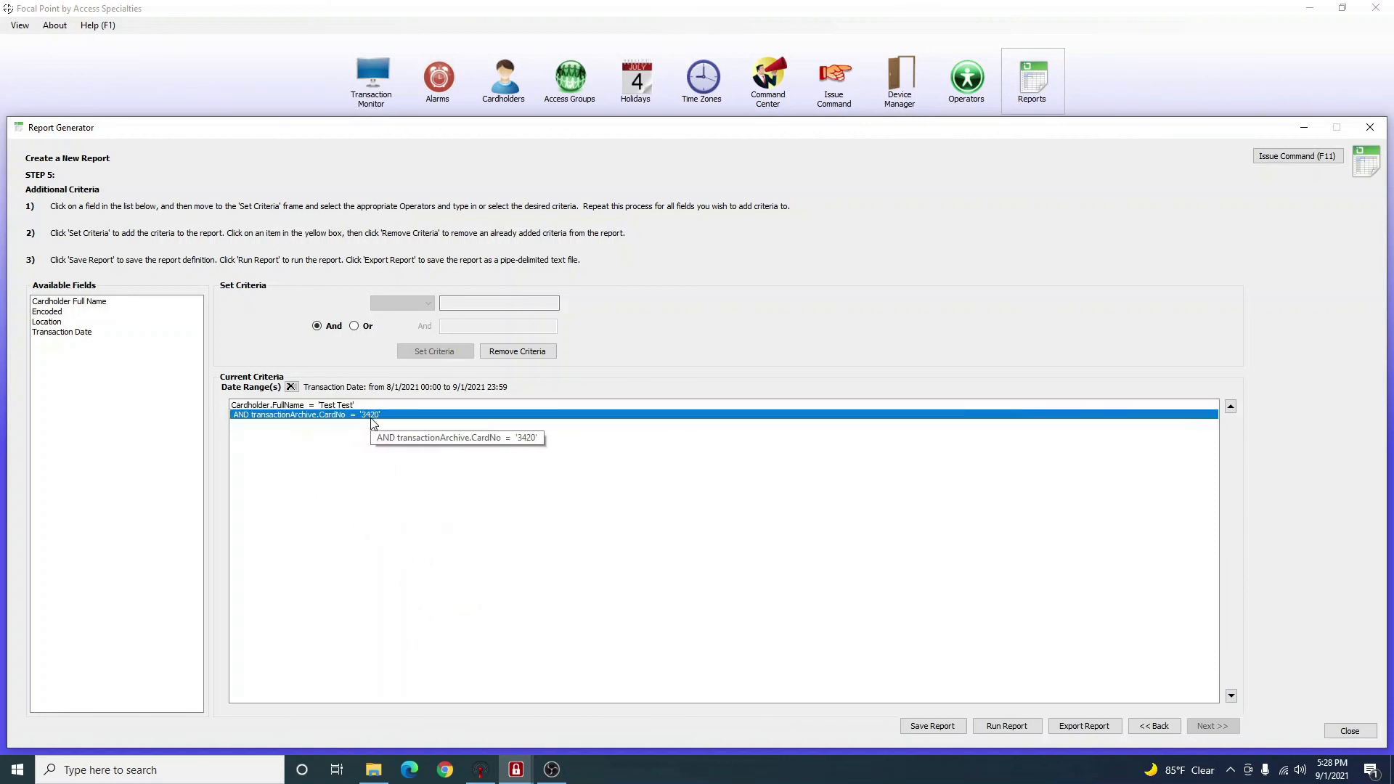
{"action": "left_click", "coordinate": [347, 405]}
{"action": "left_click", "coordinate": [341, 415]}
{"action": "left_click", "coordinate": [348, 406]}
{"action": "left_click", "coordinate": [345, 415]}
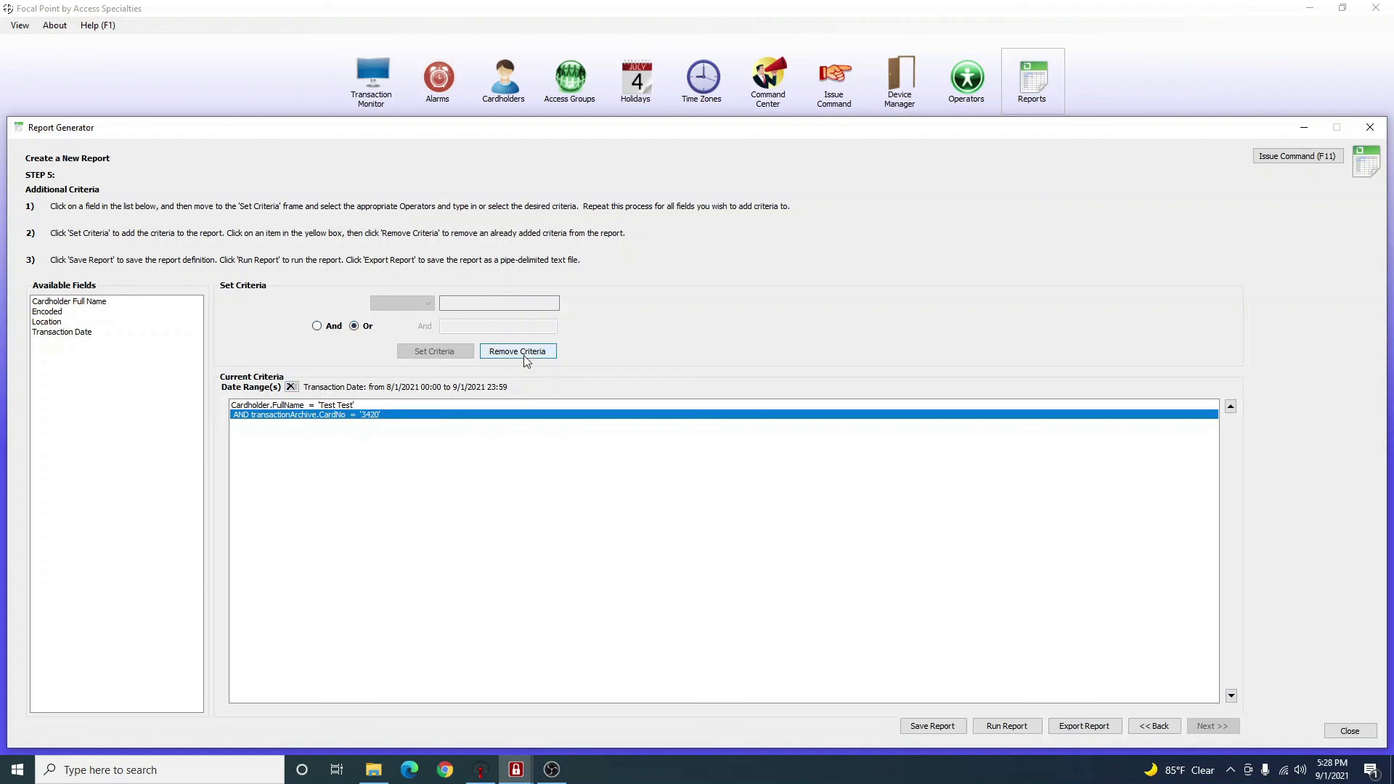
{"action": "left_click", "coordinate": [523, 351]}
{"action": "left_click", "coordinate": [349, 405]}
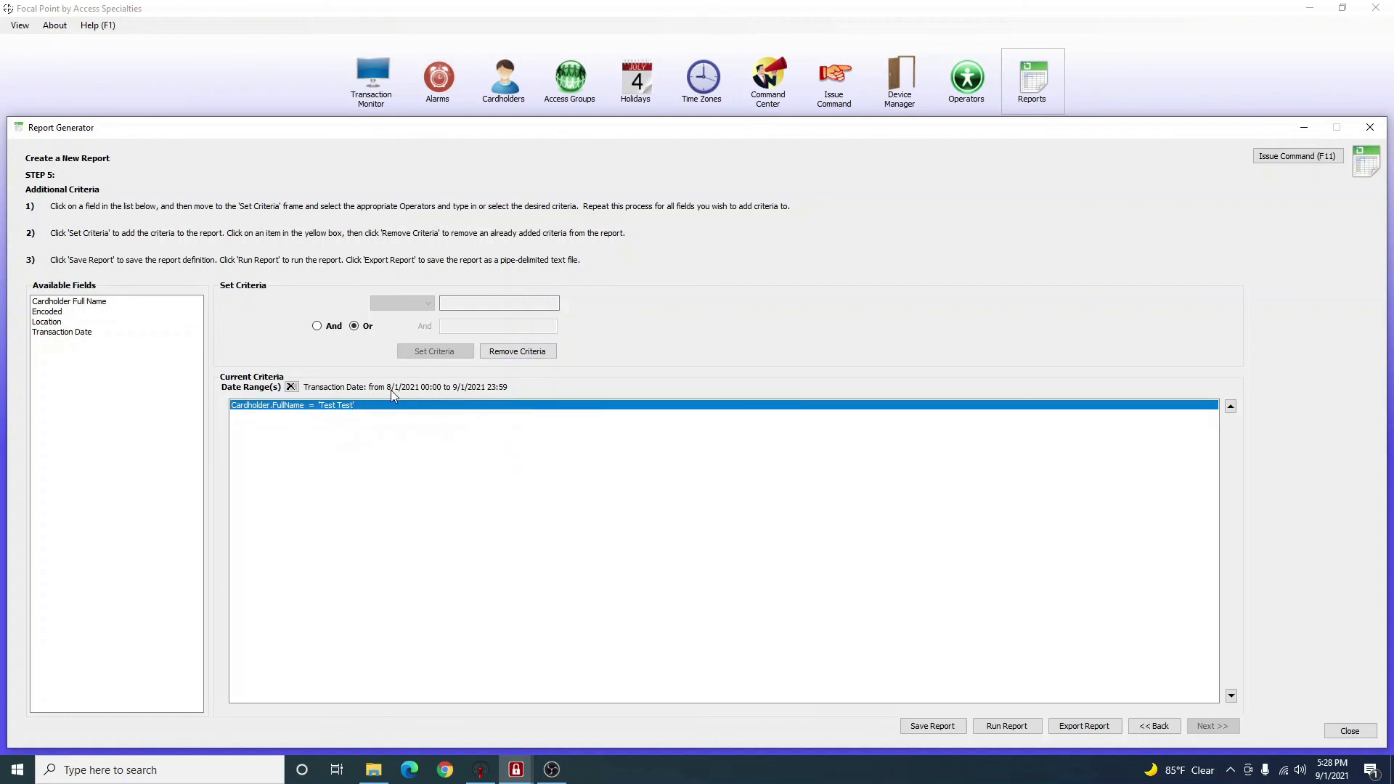
Run the report and view its five Test Test Door 1 transactions in Chrome.
{"action": "left_click", "coordinate": [1021, 730]}
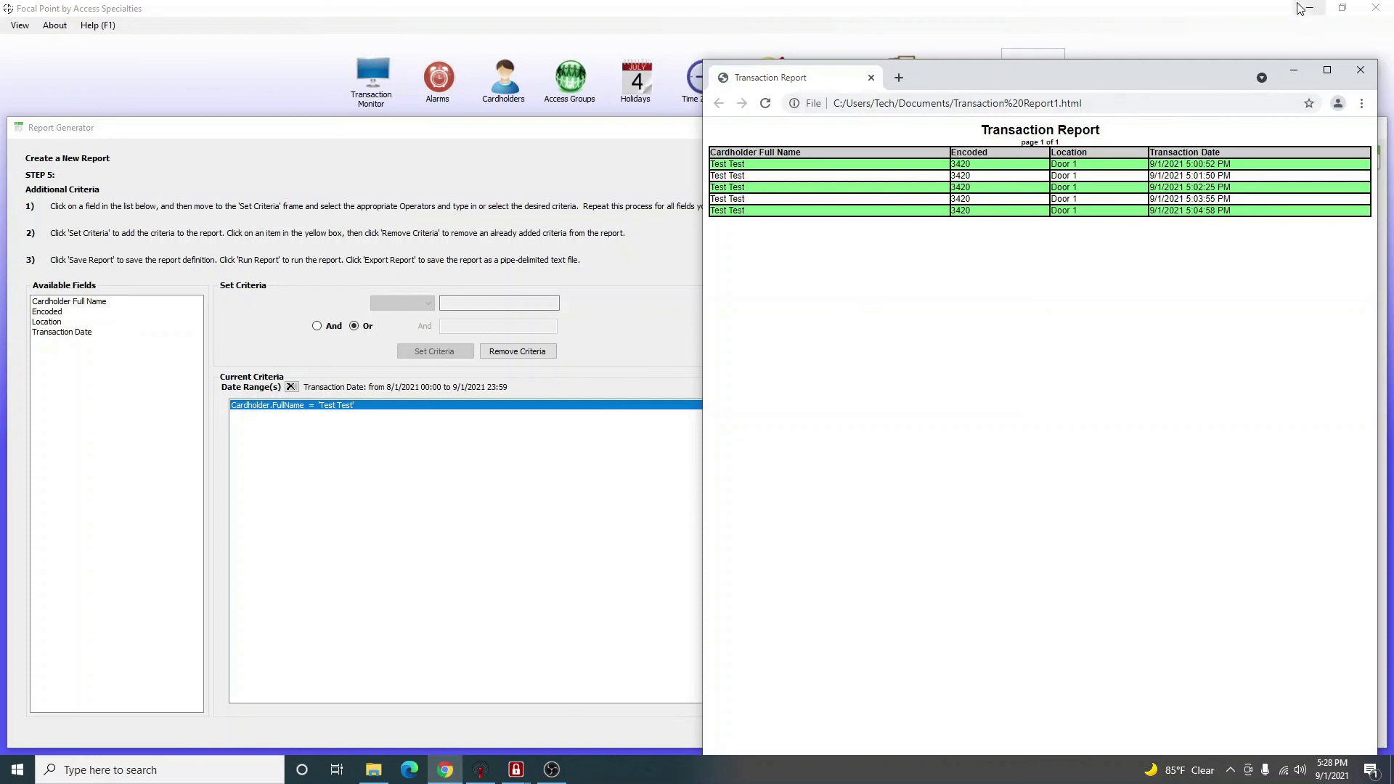
{"action": "left_click_drag", "start_coordinate": [1204, 69], "coordinate": [709, 2]}
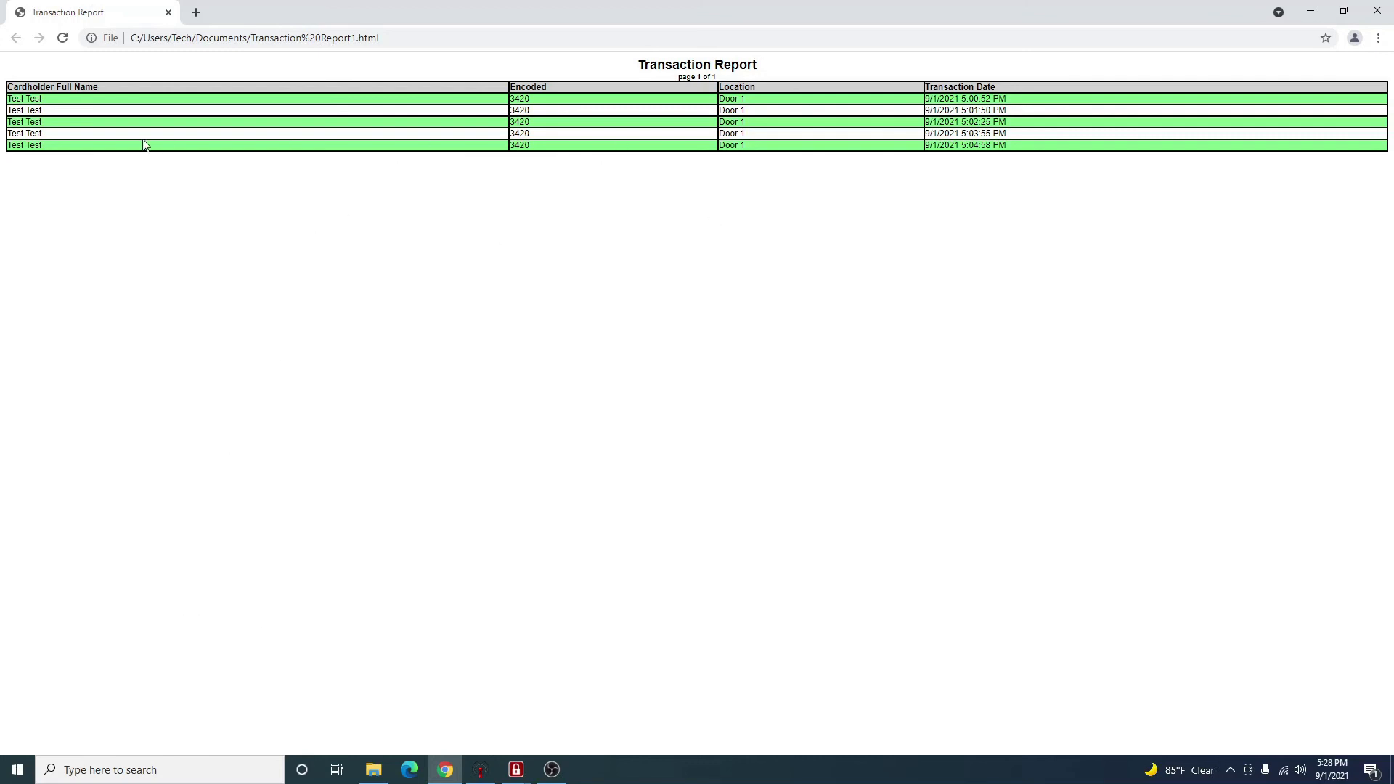
{"action": "left_click_drag", "start_coordinate": [22, 86], "coordinate": [203, 100]}
{"action": "left_click", "coordinate": [423, 99]}
{"action": "left_click_drag", "start_coordinate": [15, 98], "coordinate": [124, 102]}
{"action": "left_click", "coordinate": [36, 114]}
{"action": "right_click", "coordinate": [1032, 229]}
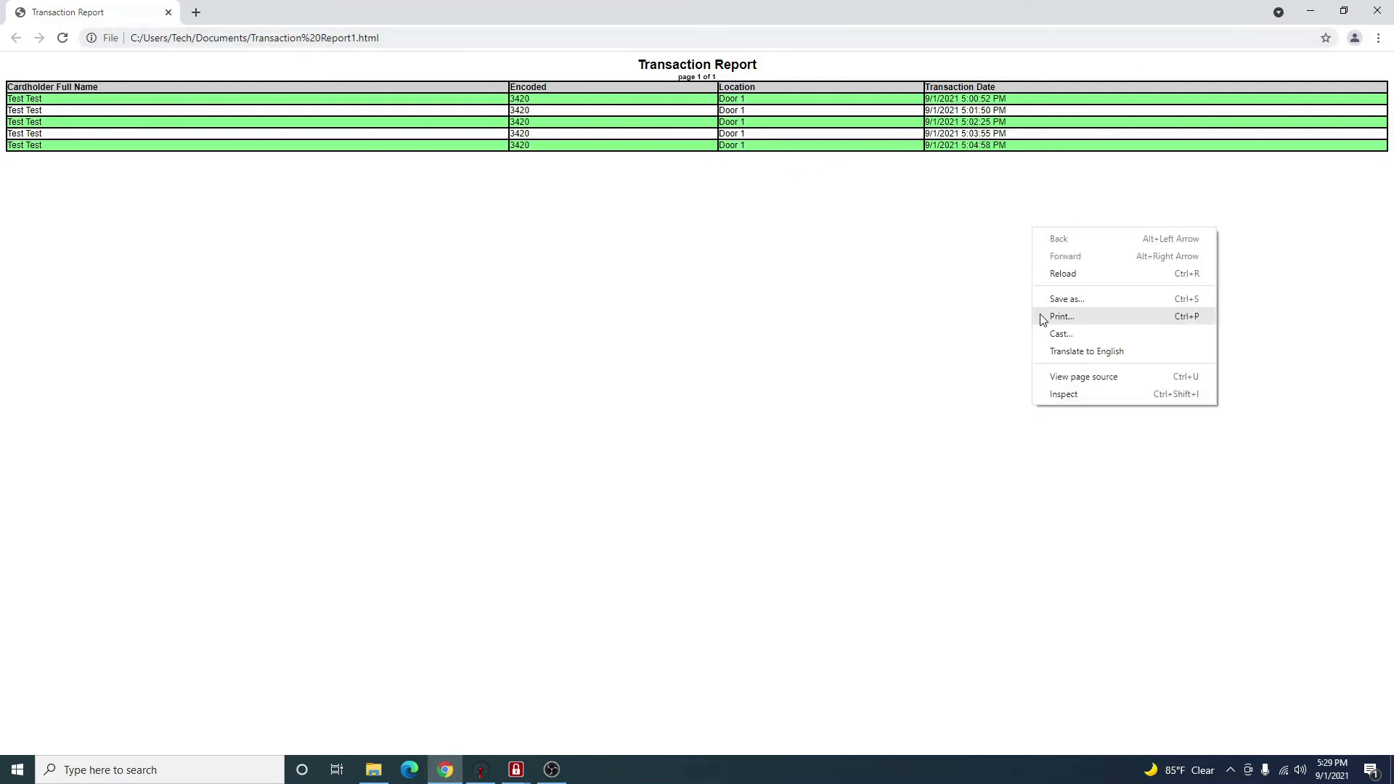
{"action": "left_click", "coordinate": [1118, 320]}
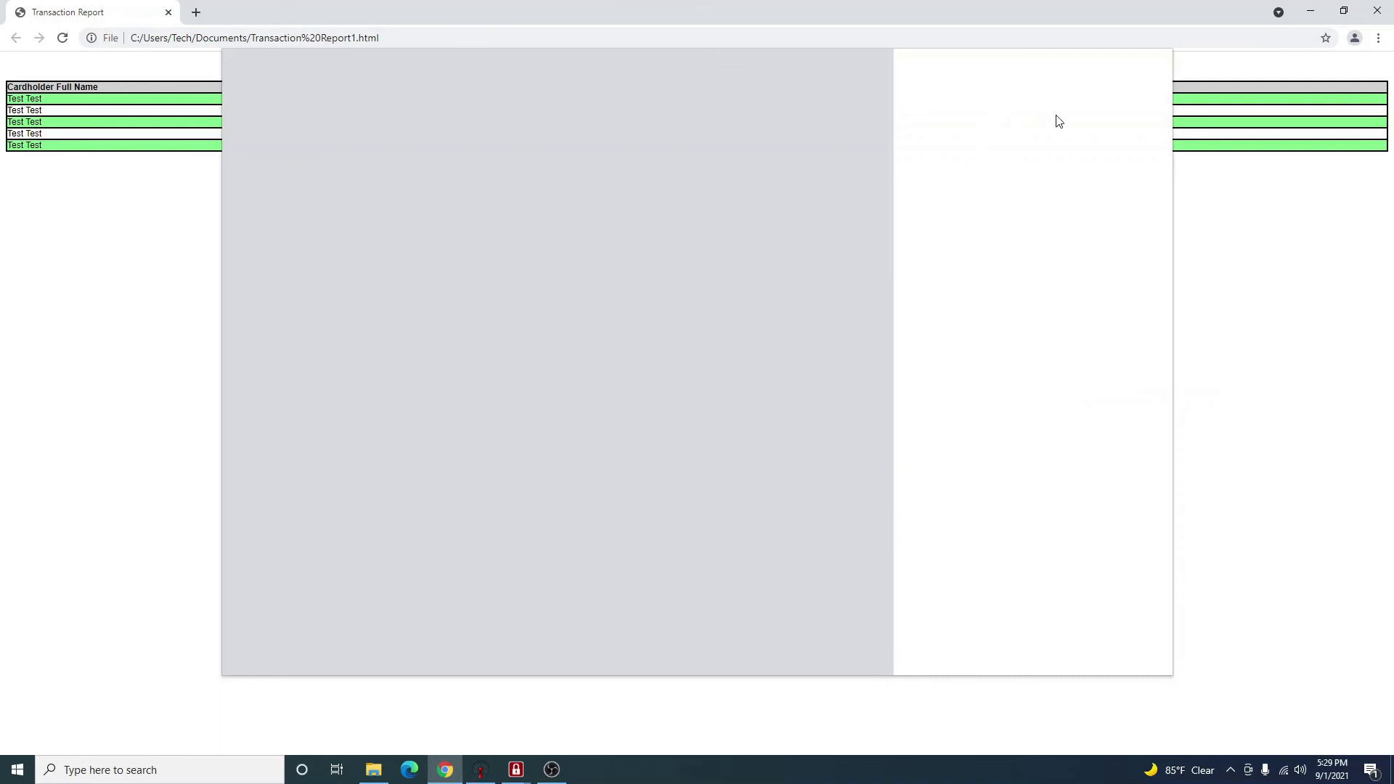
{"action": "left_click", "coordinate": [1090, 115]}
{"action": "left_click", "coordinate": [1066, 142]}
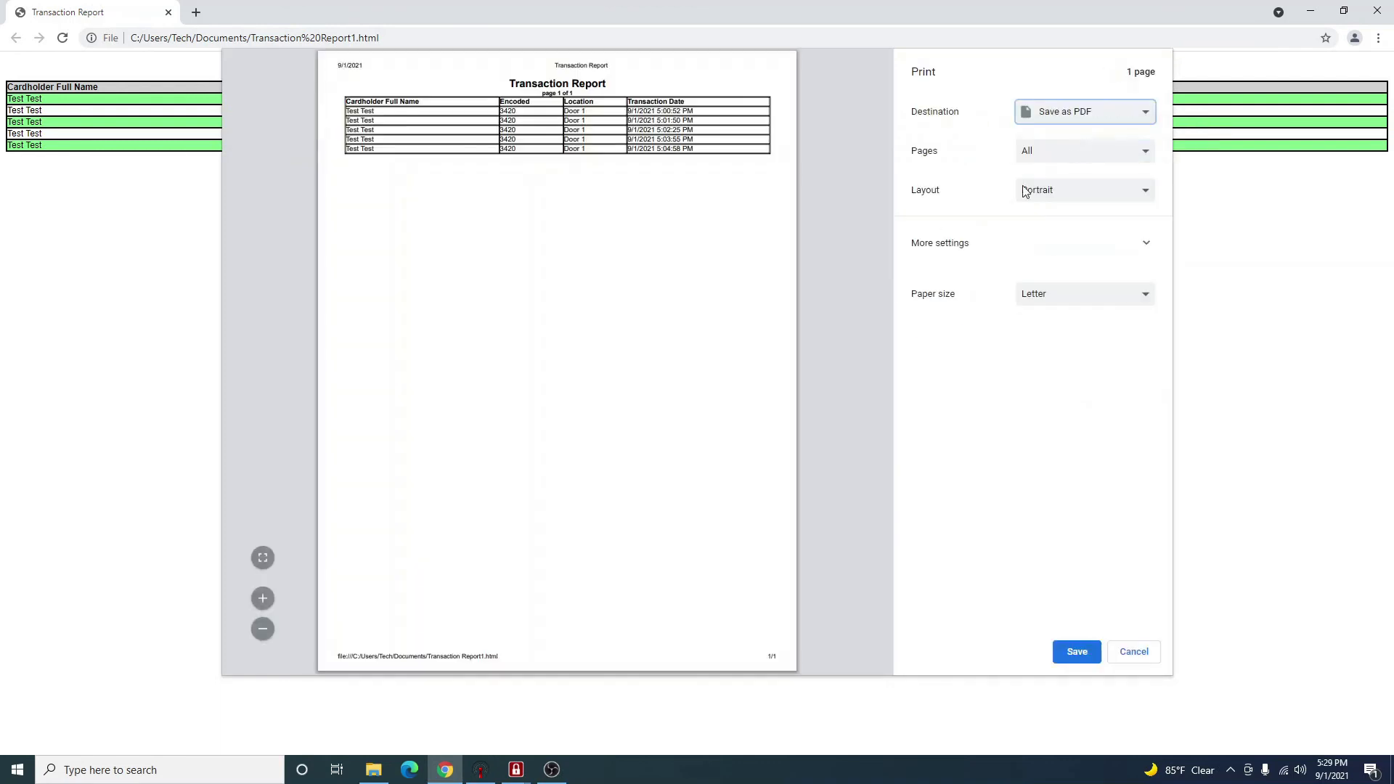
{"action": "left_click", "coordinate": [1135, 651]}
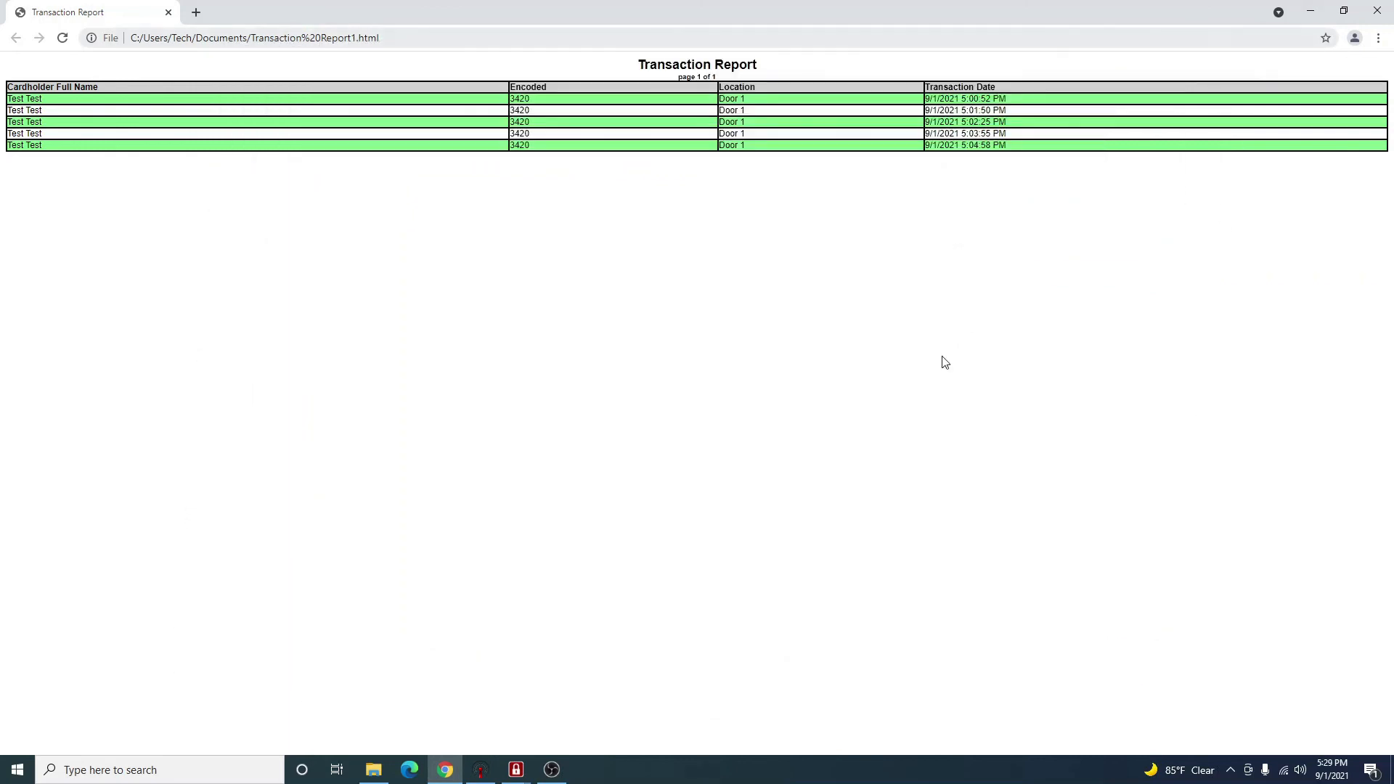
Paste the report's file address from Chrome into File Explorer's address bar.
{"action": "left_click", "coordinate": [418, 32]}
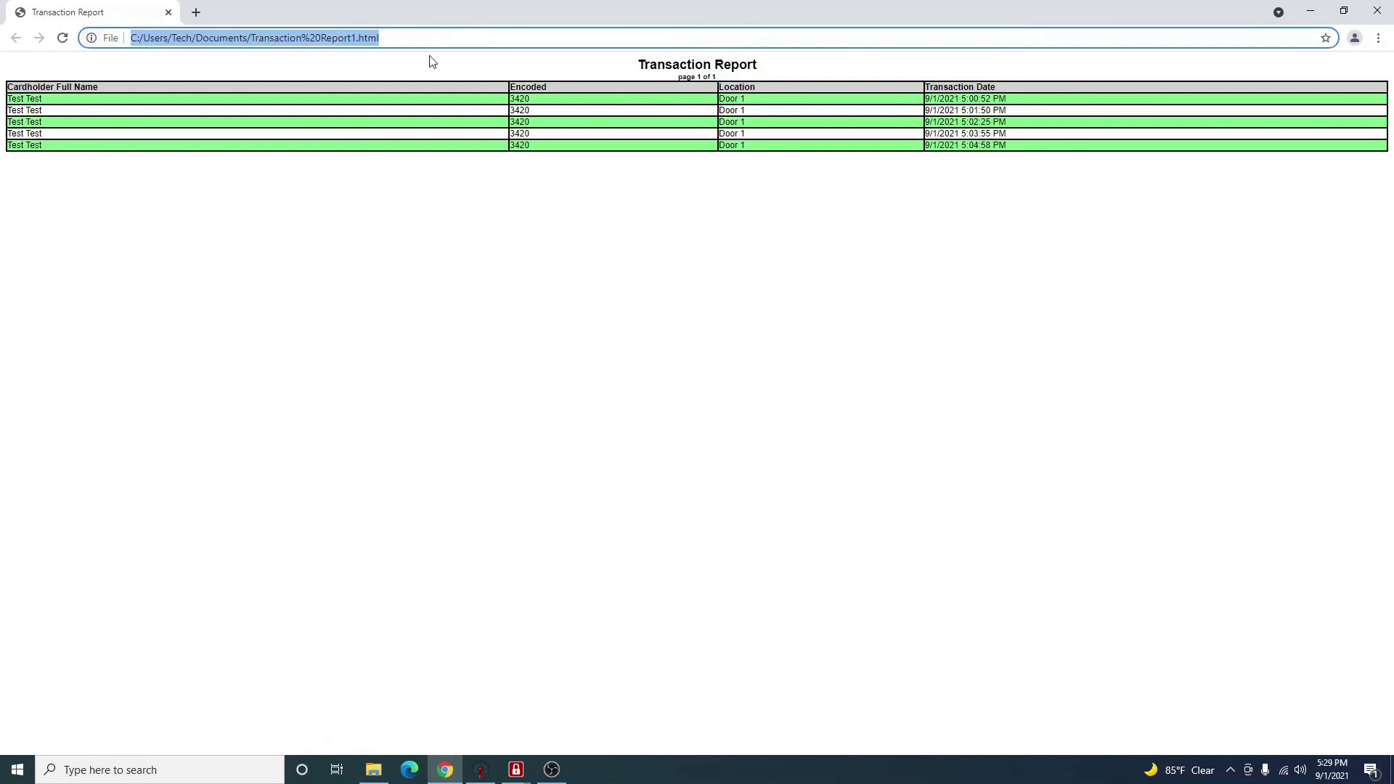
{"action": "left_click", "coordinate": [374, 769]}
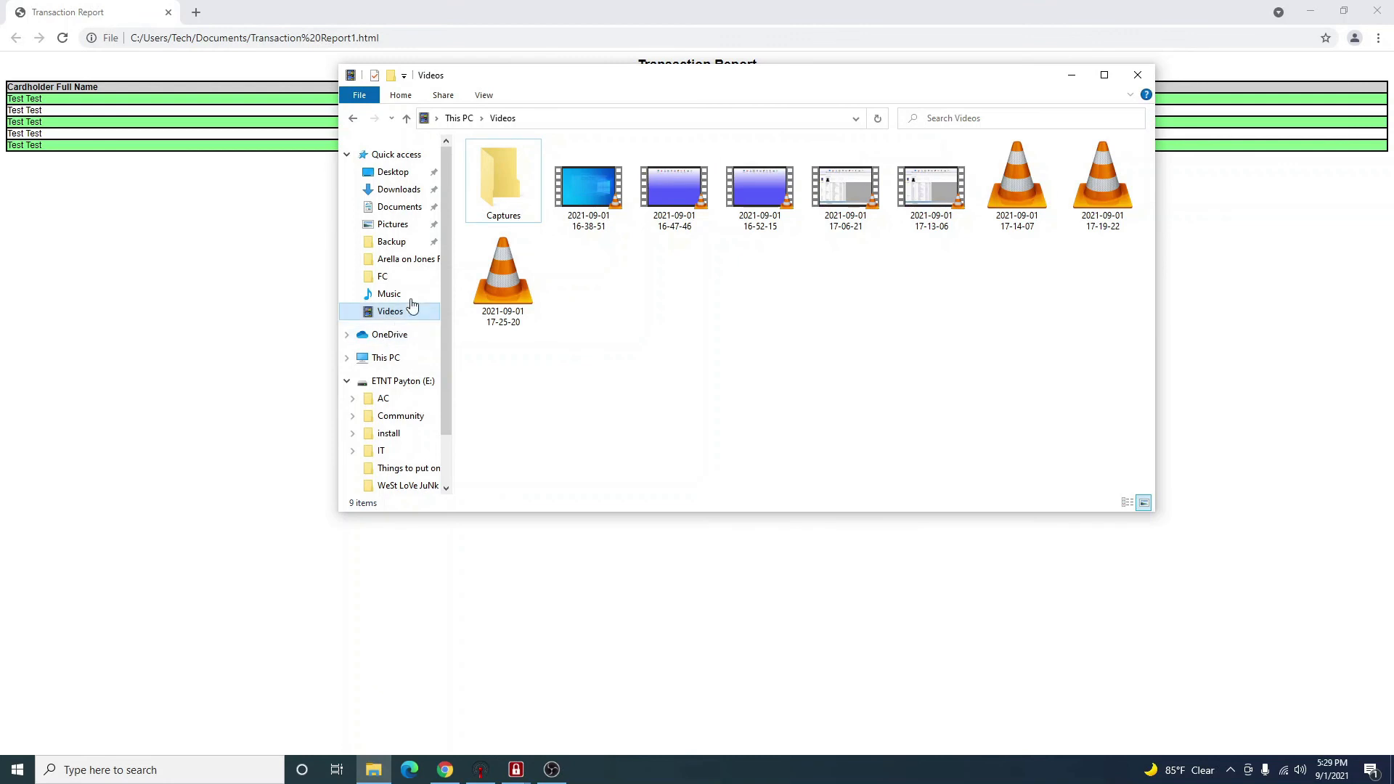
{"action": "left_click", "coordinate": [550, 118]}
{"action": "type", "text": "file:///C:/Users/Tech/Documents/Transaction%20Report1.html"}
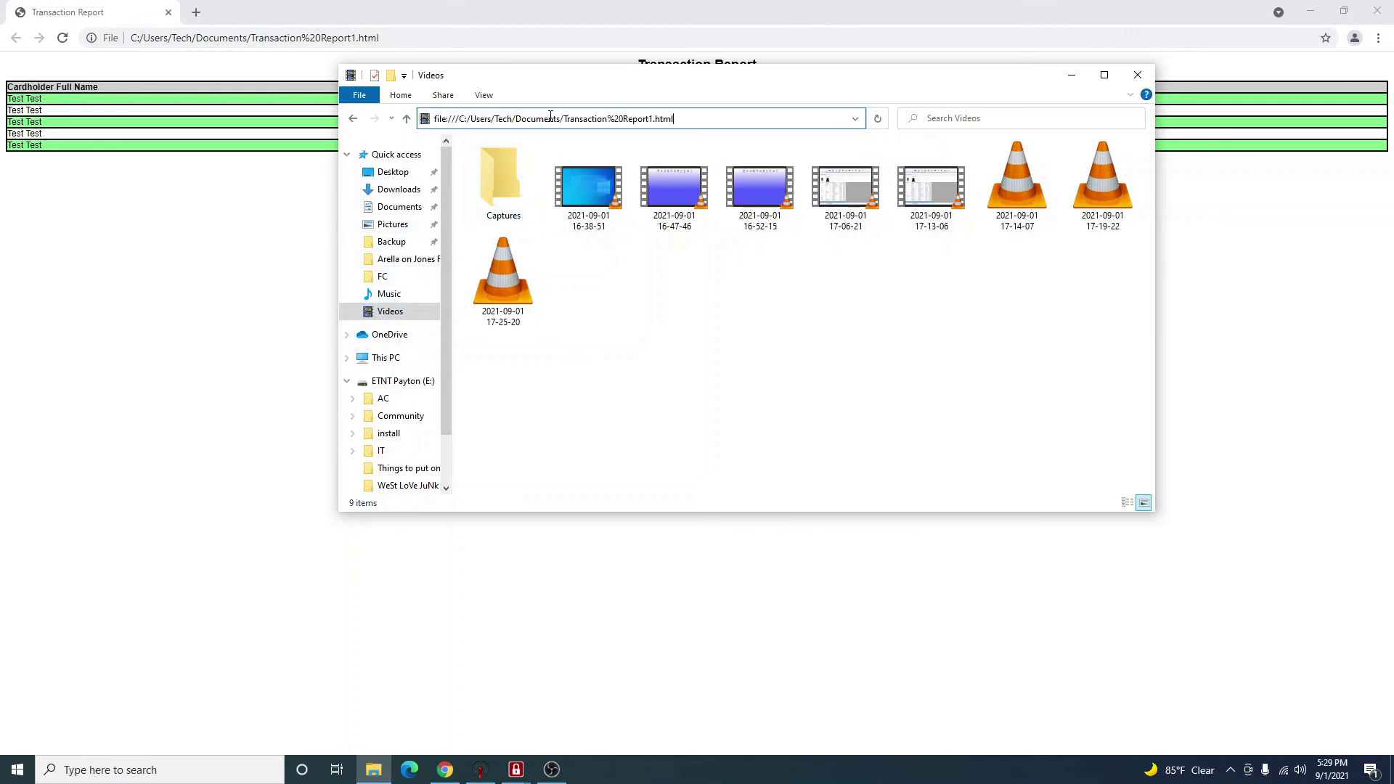
{"action": "key", "text": "Return"}
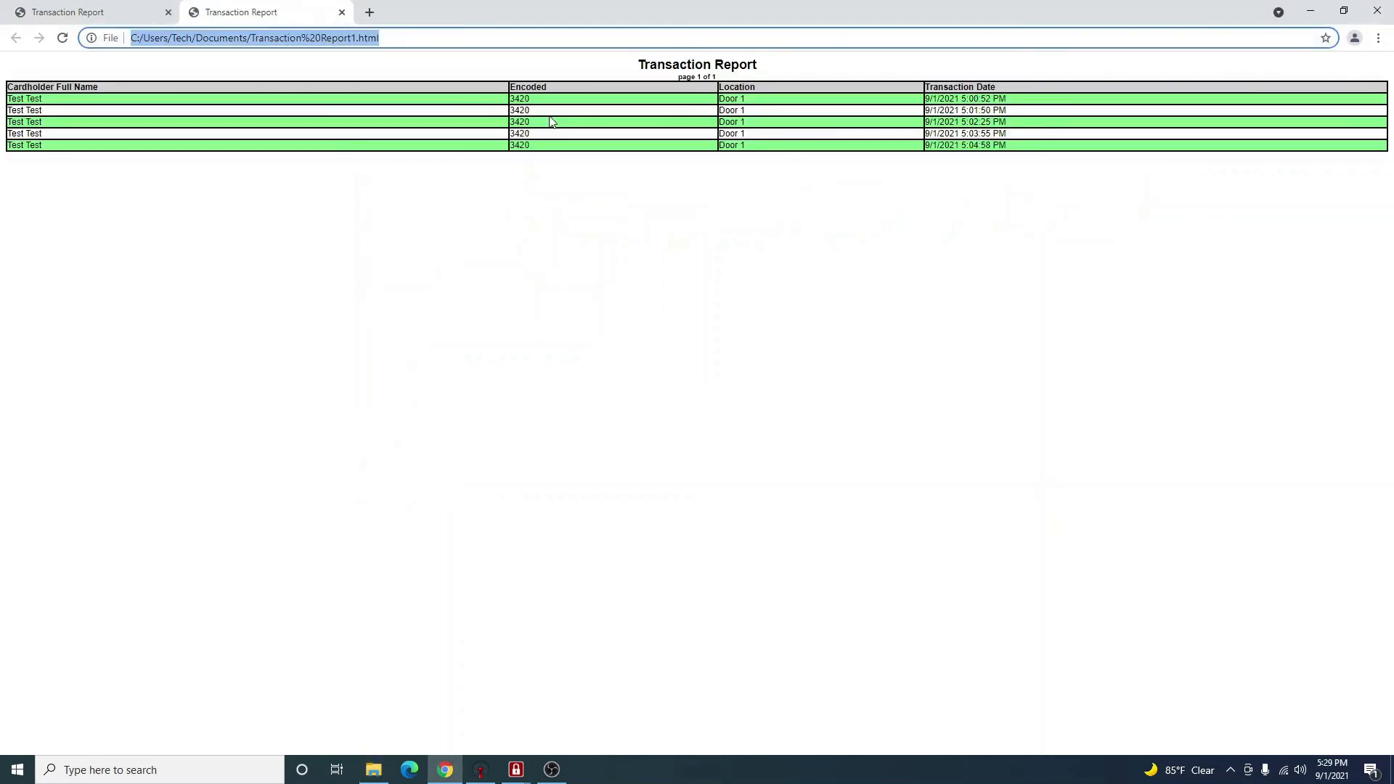
Locate Transaction Report1 in the Documents folder and open it.
{"action": "left_click", "coordinate": [373, 769]}
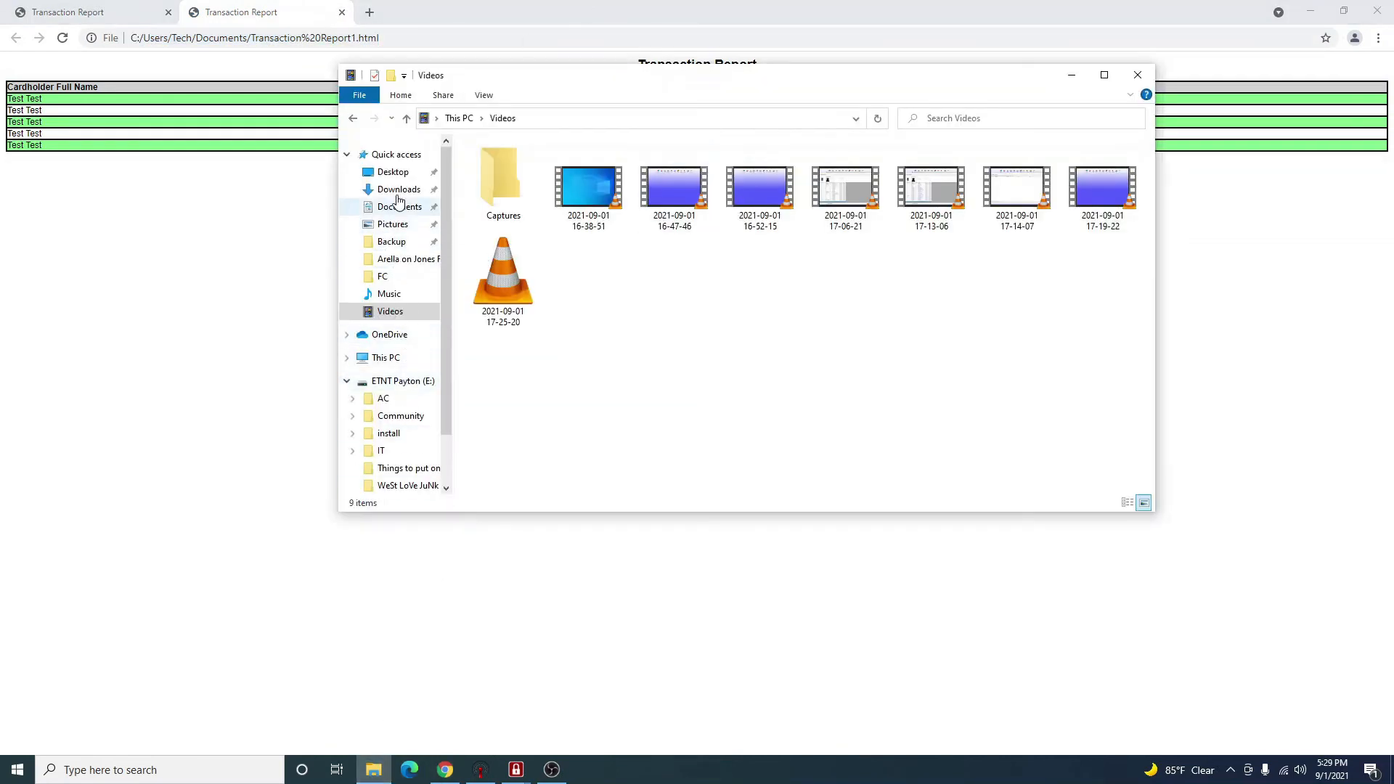
{"action": "left_click", "coordinate": [393, 171]}
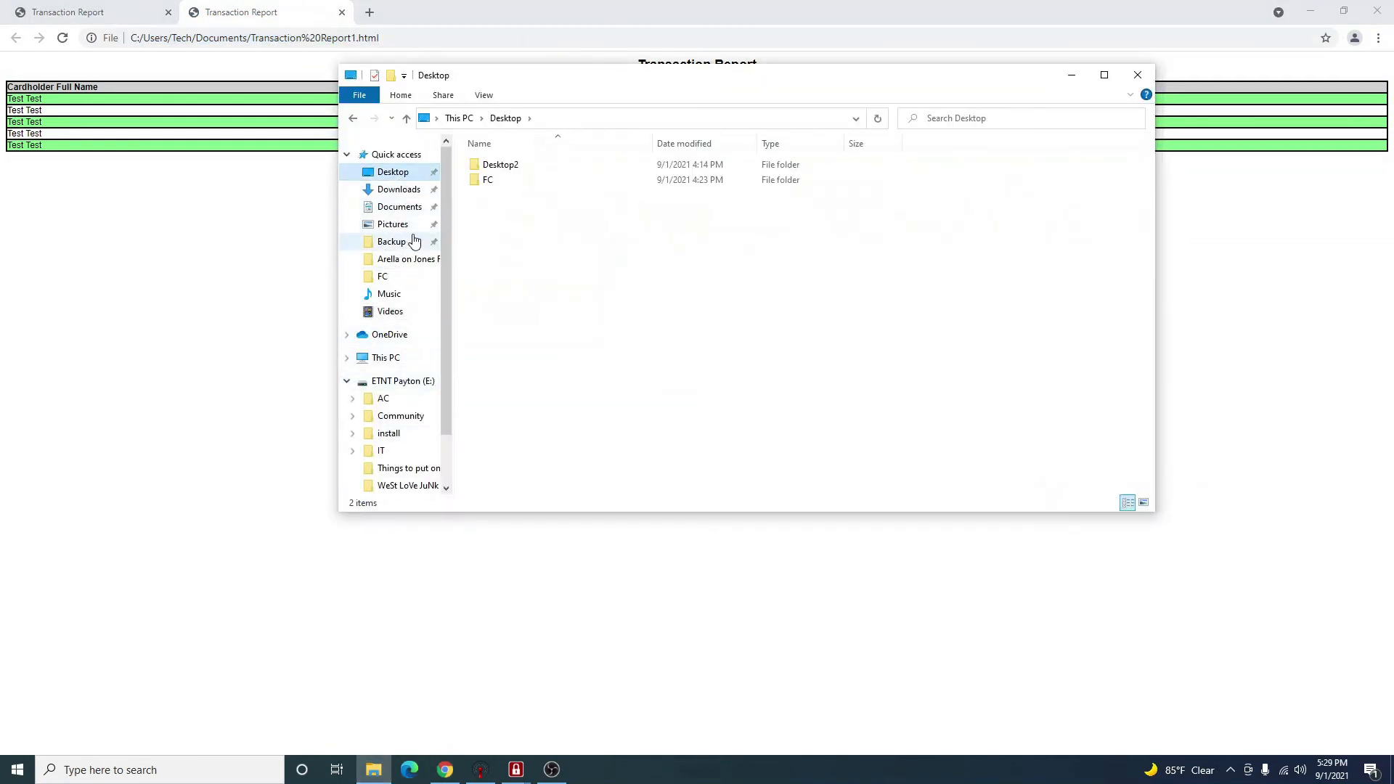
{"action": "left_click", "coordinate": [399, 209]}
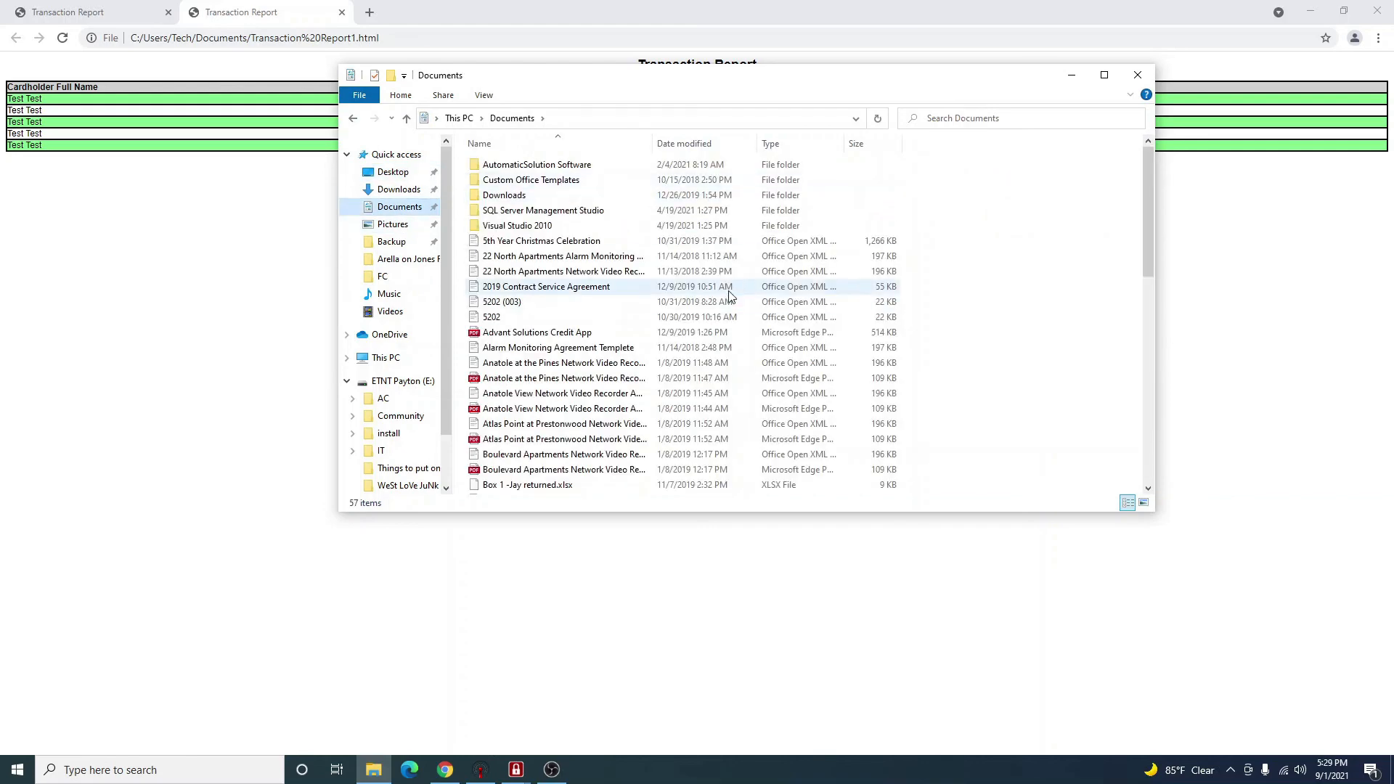
{"action": "scroll", "coordinate": [735, 190], "scroll_direction": "down", "scroll_amount": 12}
{"action": "left_click", "coordinate": [602, 456]}
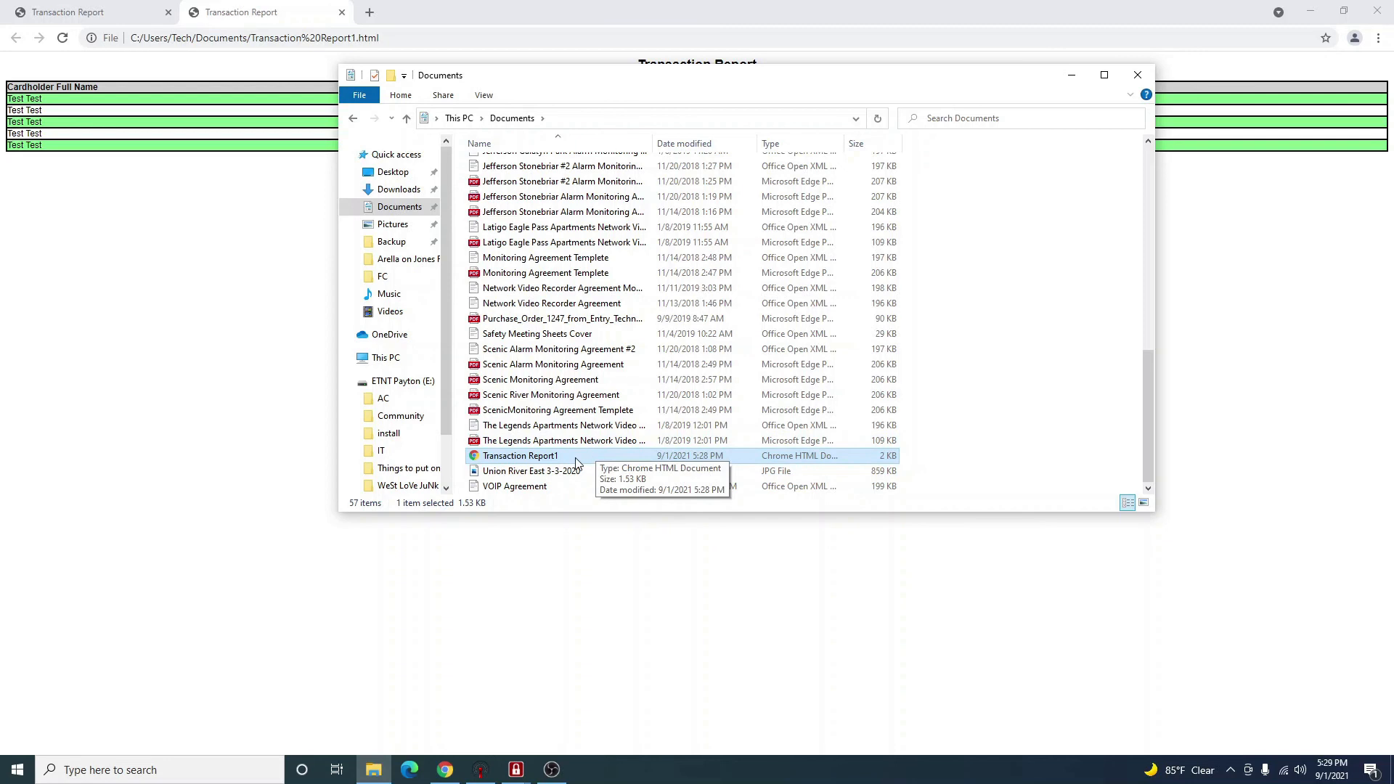
{"action": "double_click", "coordinate": [577, 457]}
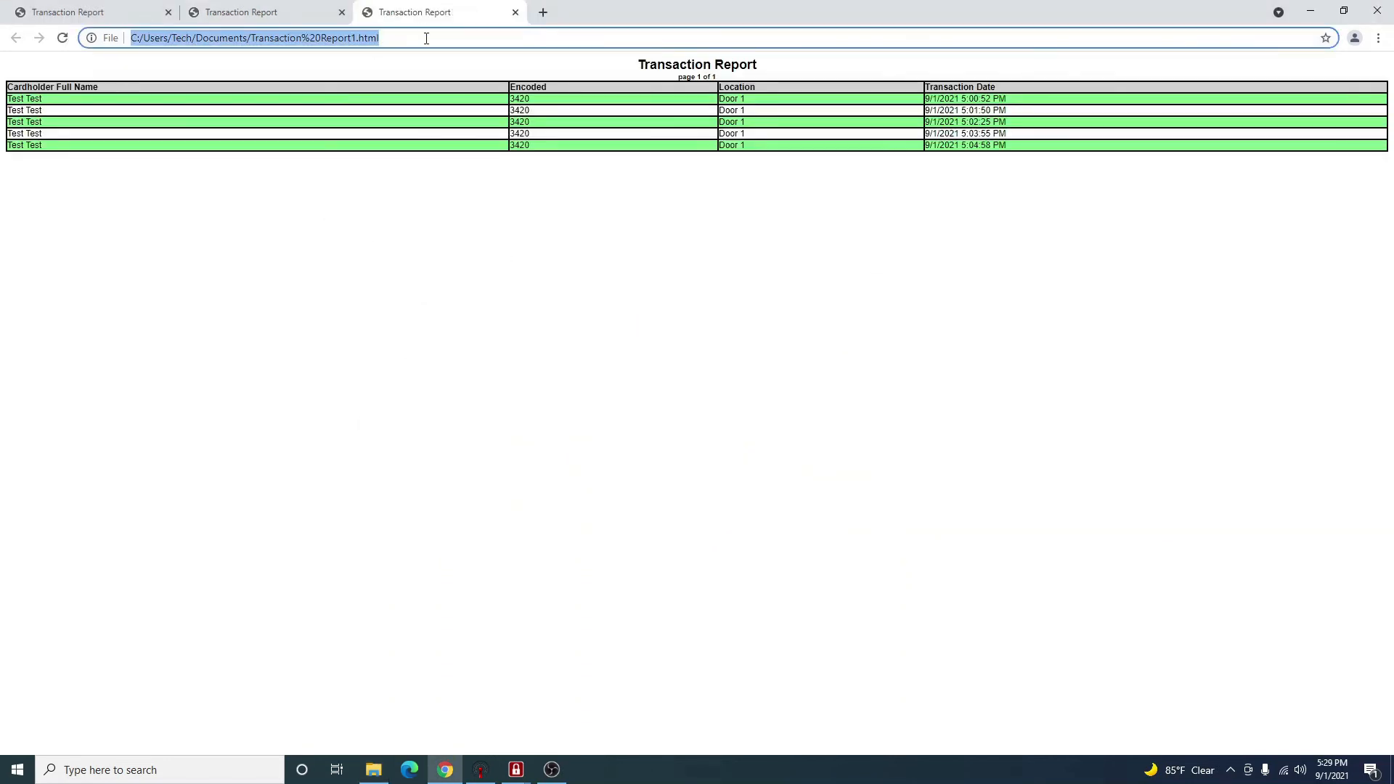
Close all three Chrome tabs showing the report.
{"action": "left_click", "coordinate": [513, 15]}
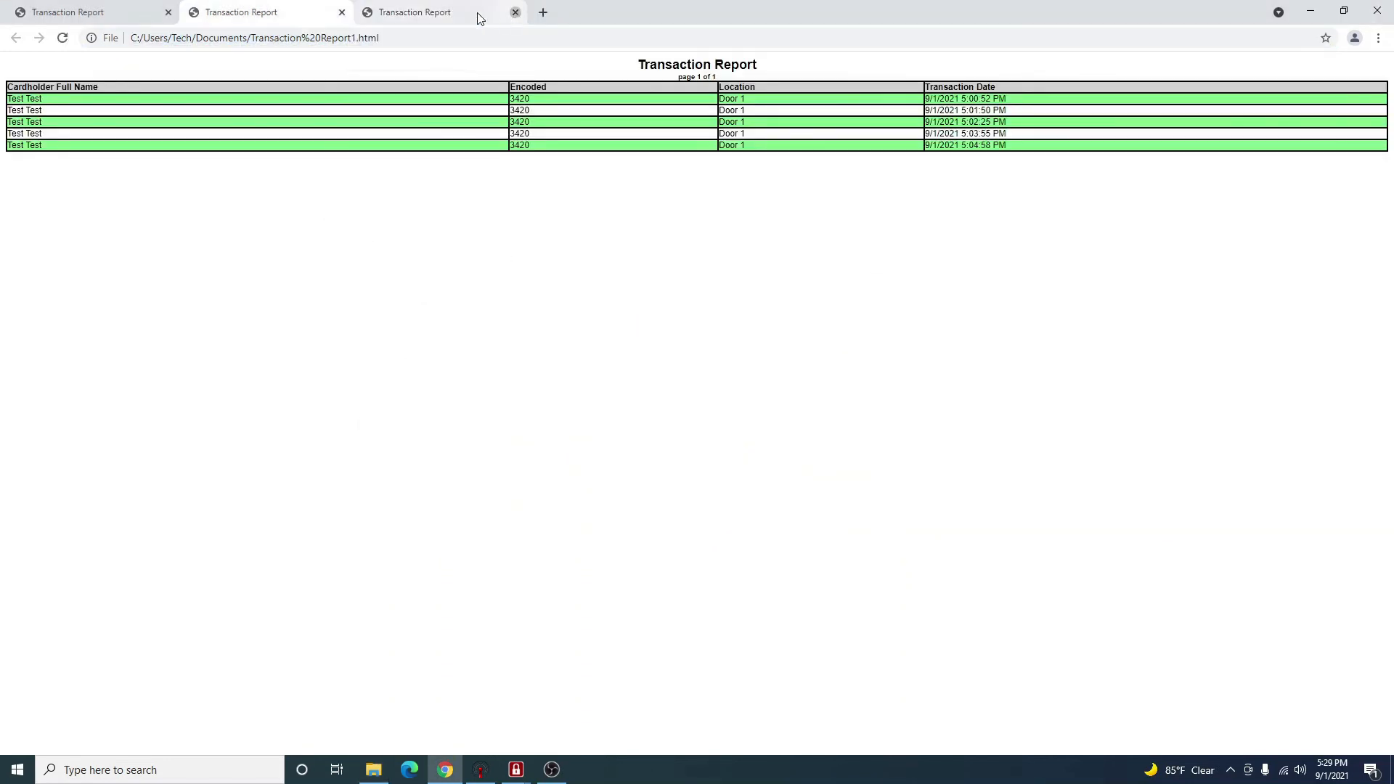
{"action": "left_click", "coordinate": [342, 14]}
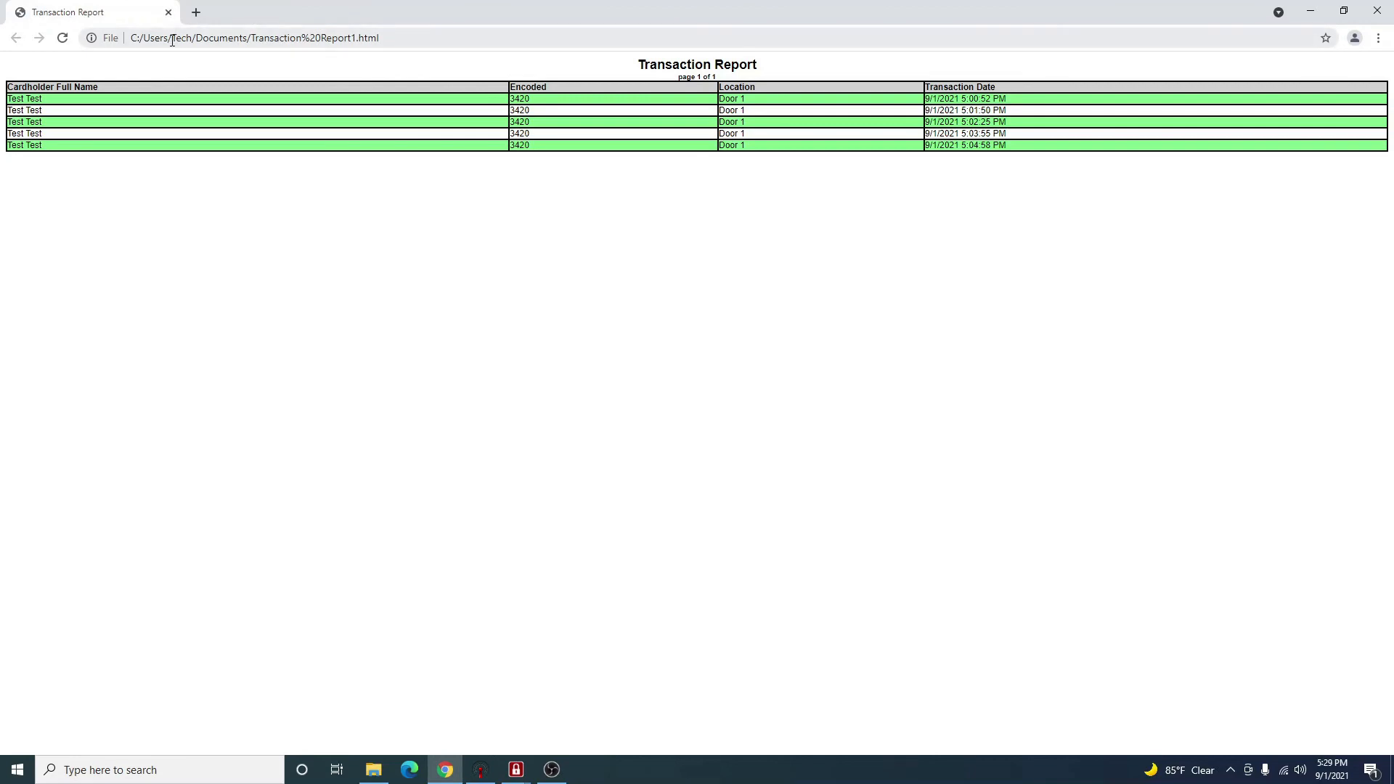
{"action": "left_click", "coordinate": [168, 13]}
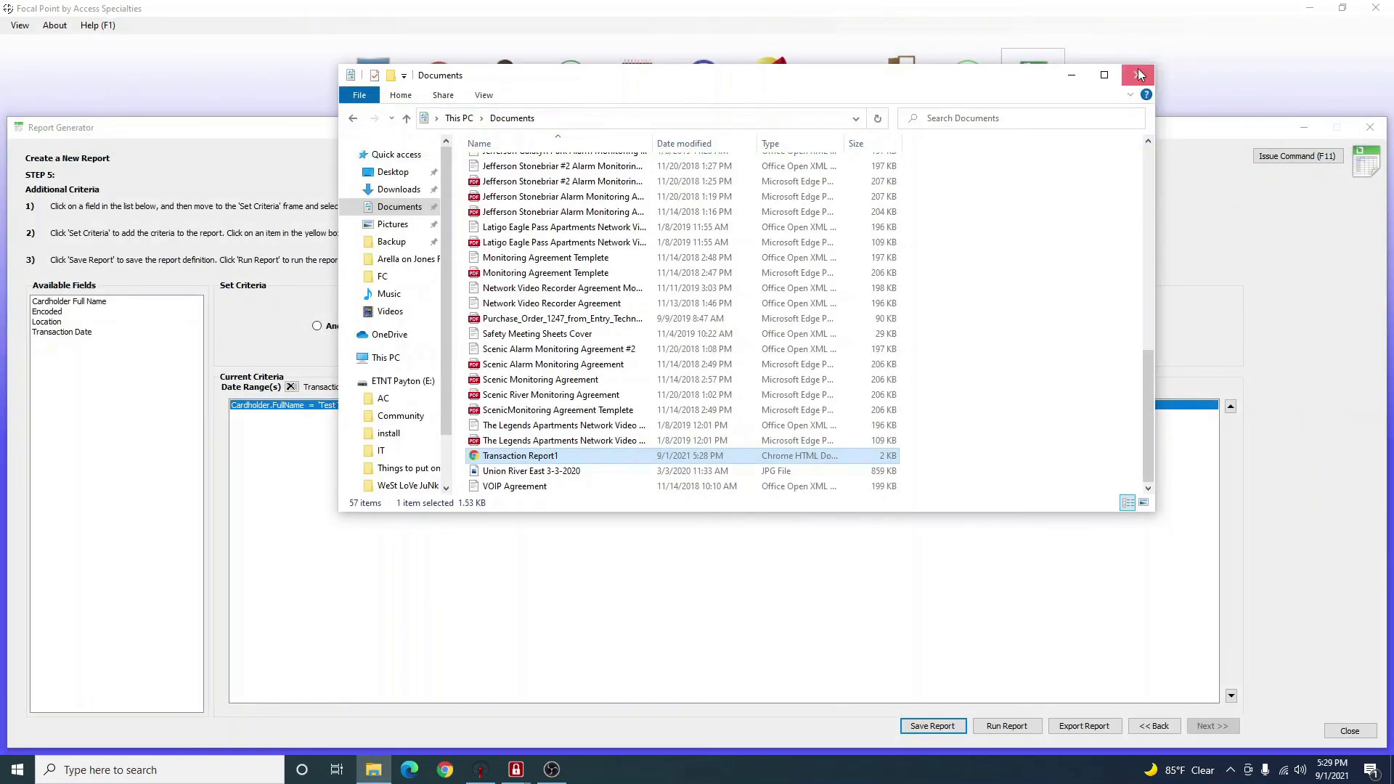
Close the Documents window and Report Generator, and bring up the Mobile Server window.
{"action": "left_click", "coordinate": [1138, 74]}
{"action": "left_click", "coordinate": [1370, 127]}
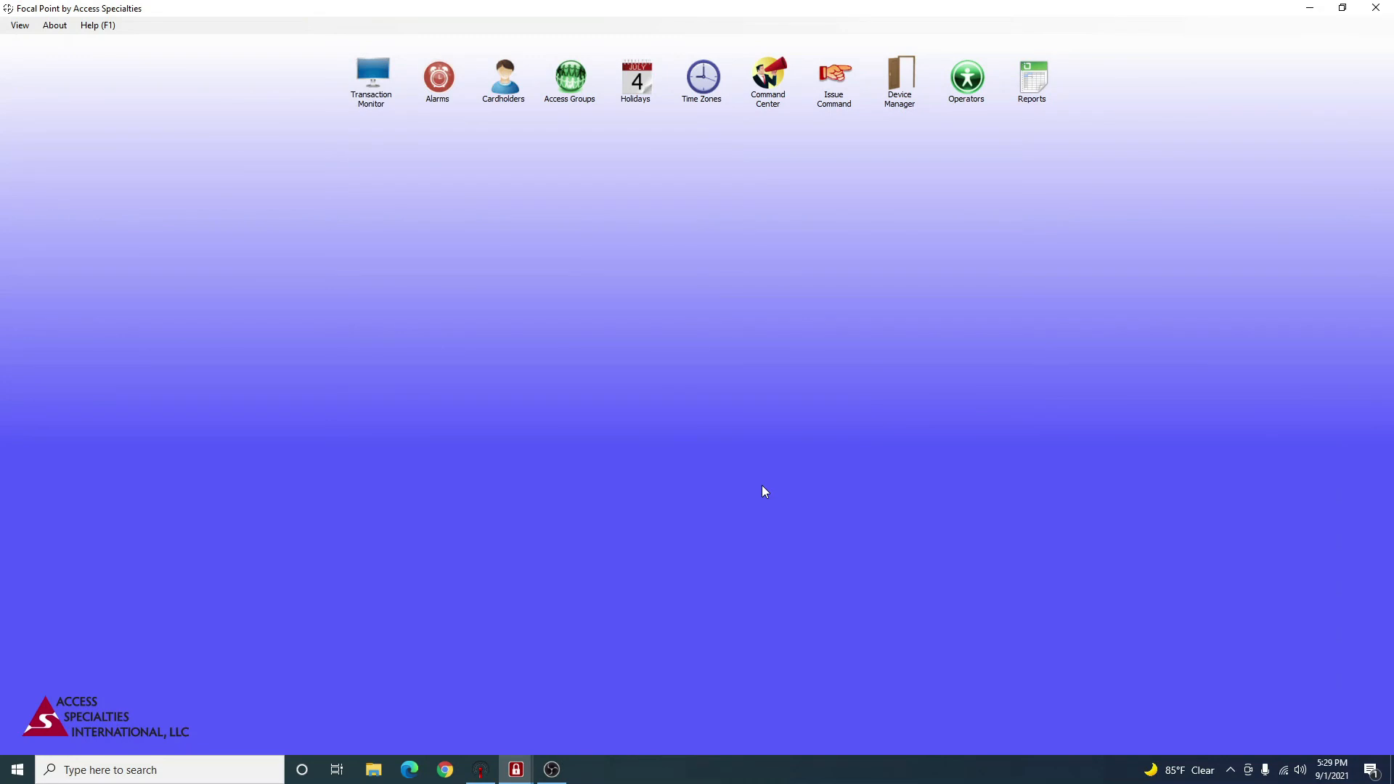
{"action": "left_click", "coordinate": [480, 769]}
{"action": "left_click_drag", "start_coordinate": [1196, 409], "coordinate": [741, 308]}
{"action": "left_click", "coordinate": [778, 303]}
Minimize Focal Point and dismiss the Mobile Server already-running message.
{"action": "left_click", "coordinate": [1314, 7]}
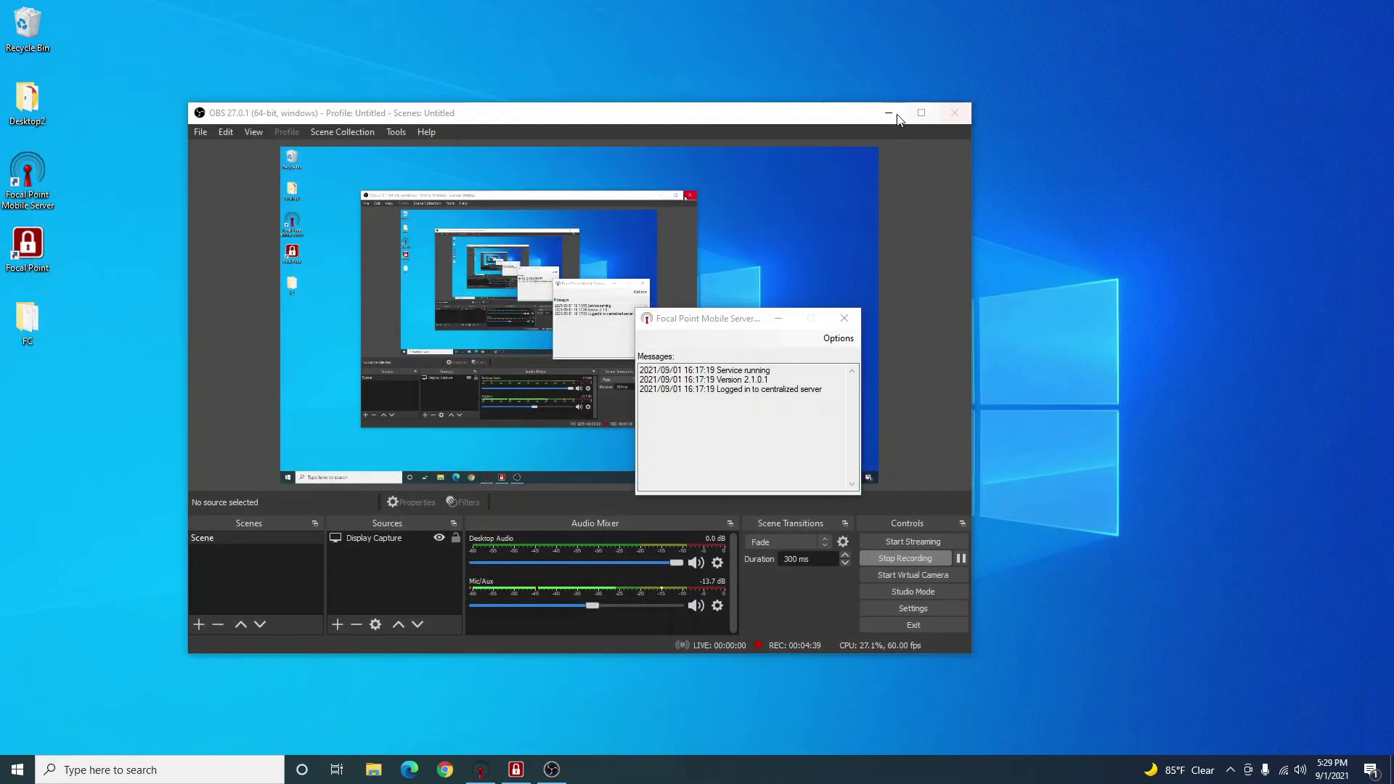
{"action": "left_click", "coordinate": [889, 113]}
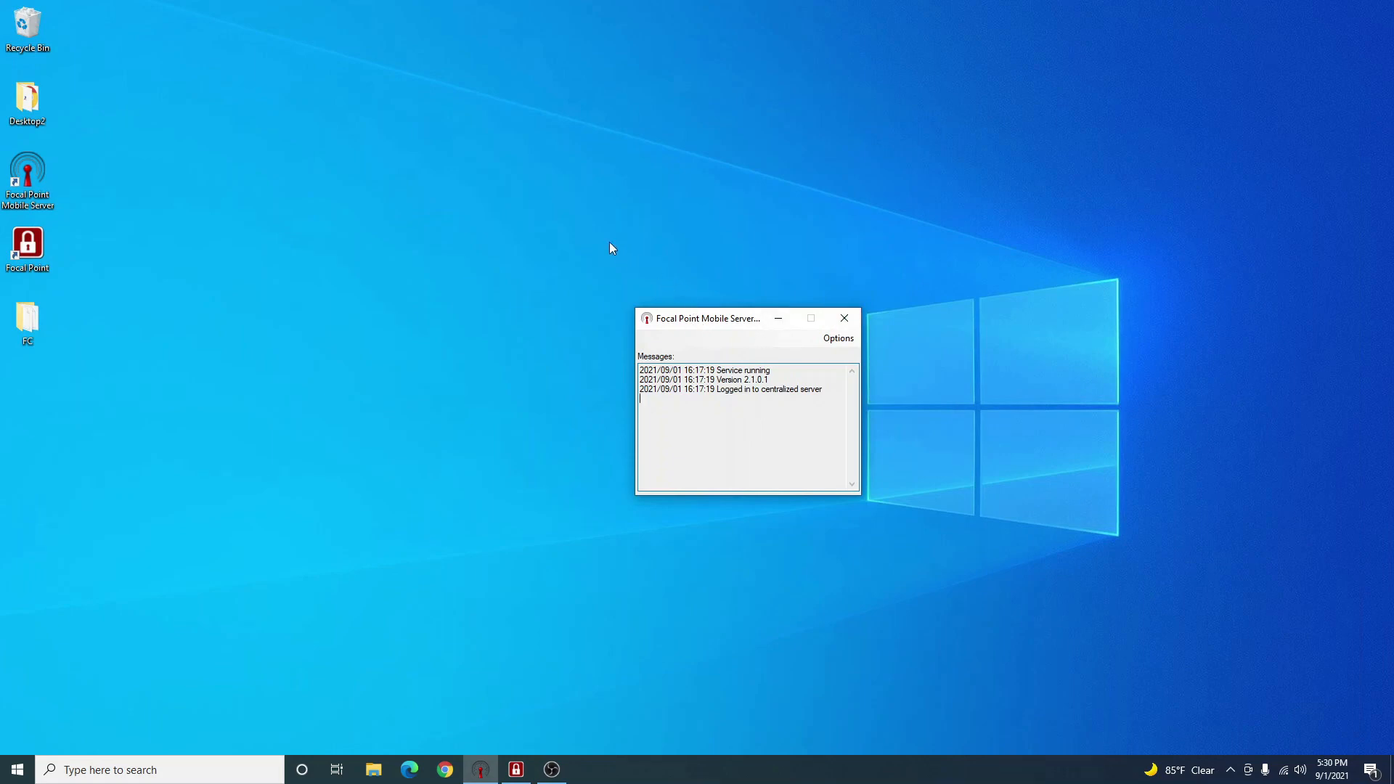
{"action": "left_click_drag", "start_coordinate": [692, 328], "coordinate": [650, 242]}
{"action": "left_click", "coordinate": [32, 175]}
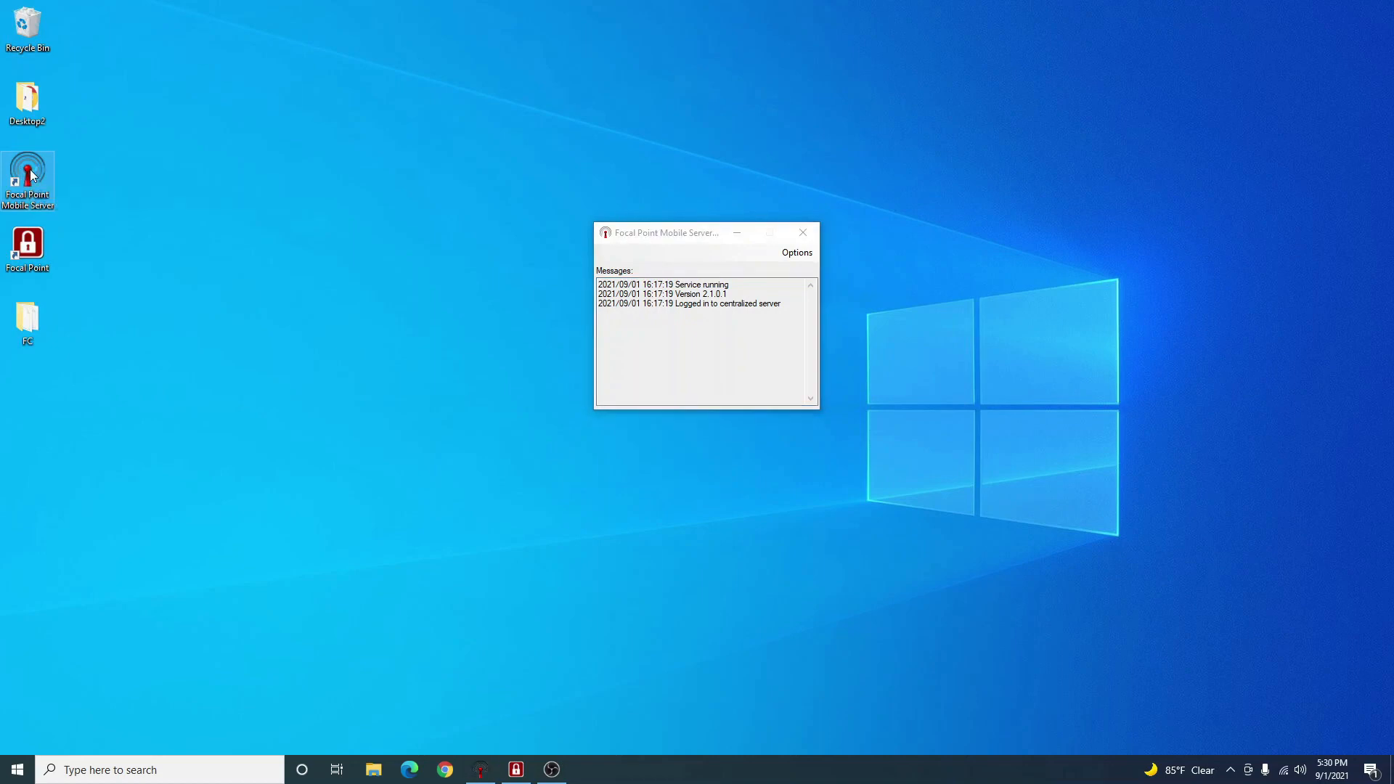
{"action": "double_click", "coordinate": [32, 175]}
{"action": "left_click", "coordinate": [742, 428]}
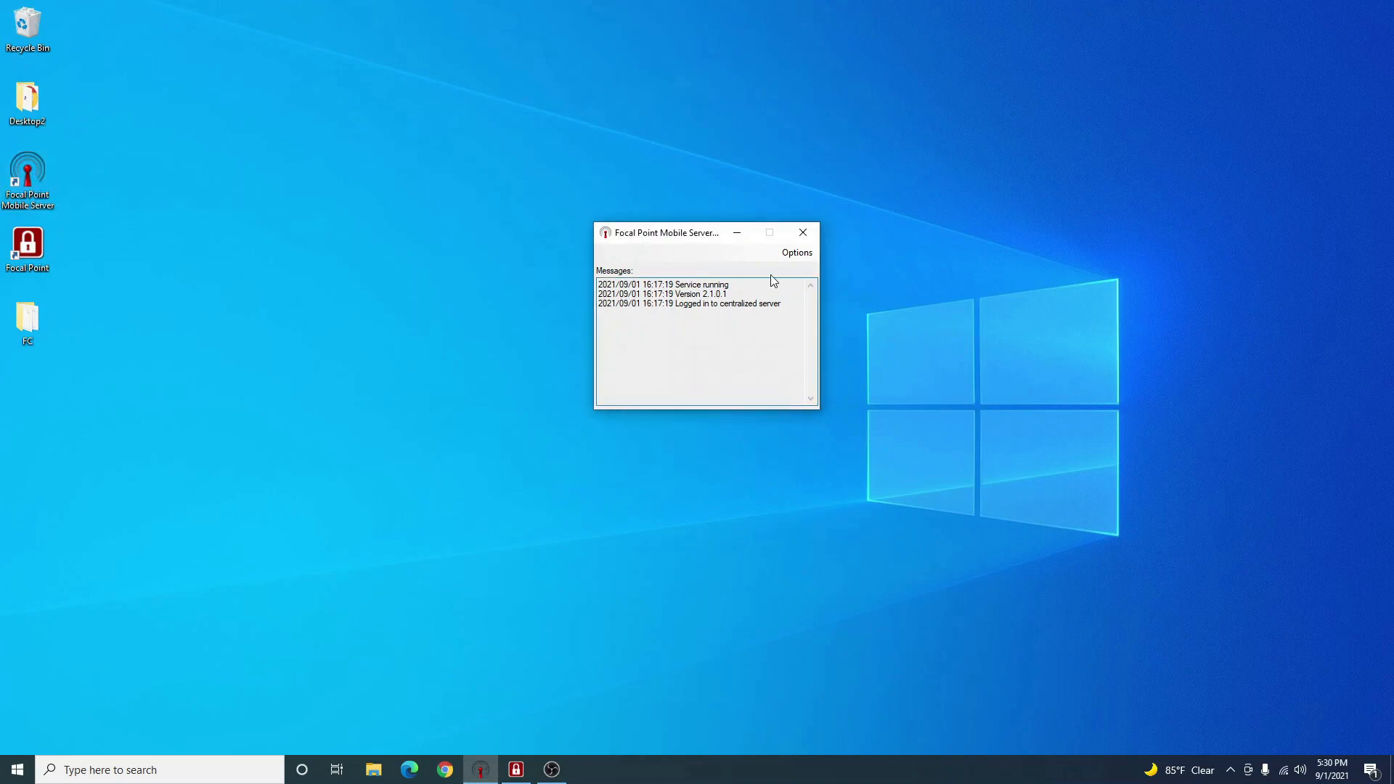